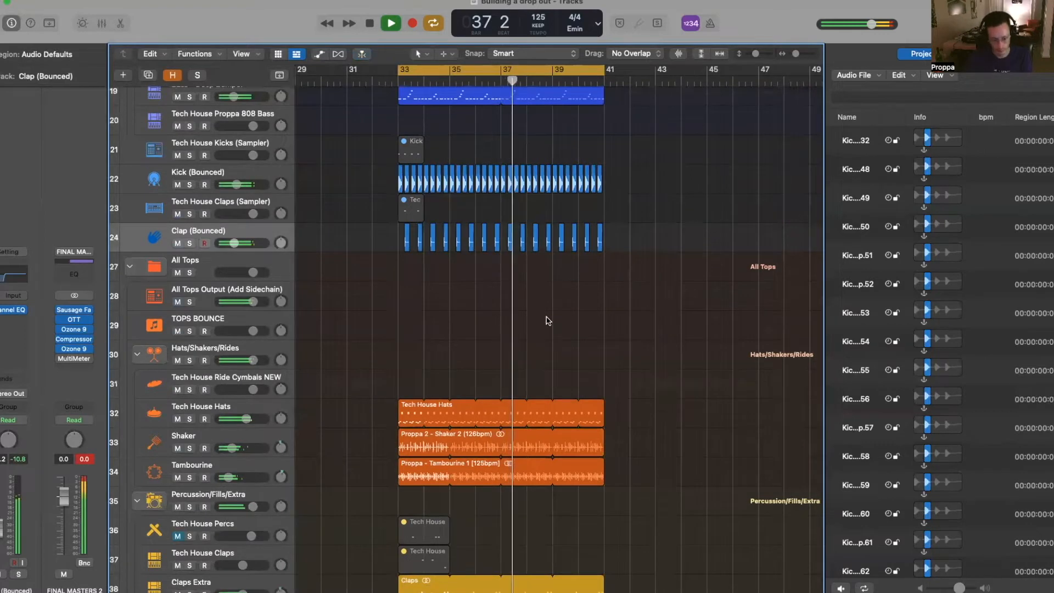
- Stop playback and select the Bass - Deep Bumper track to bring up its Serum synth
scroll(547, 318, down, 5)
scroll(545, 321, up, 6)
key(space)
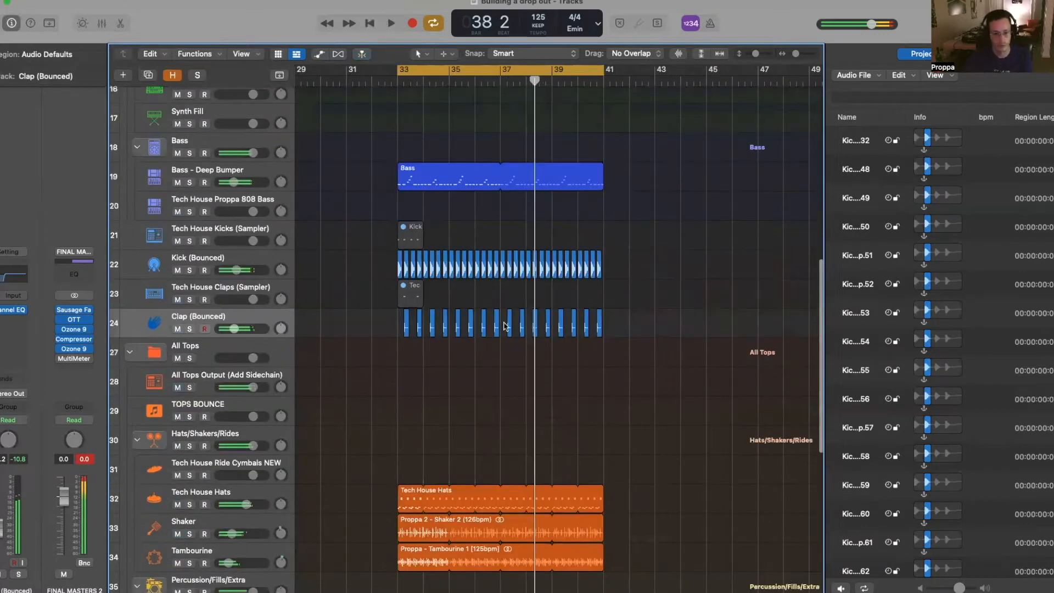
scroll(563, 332, up, 4)
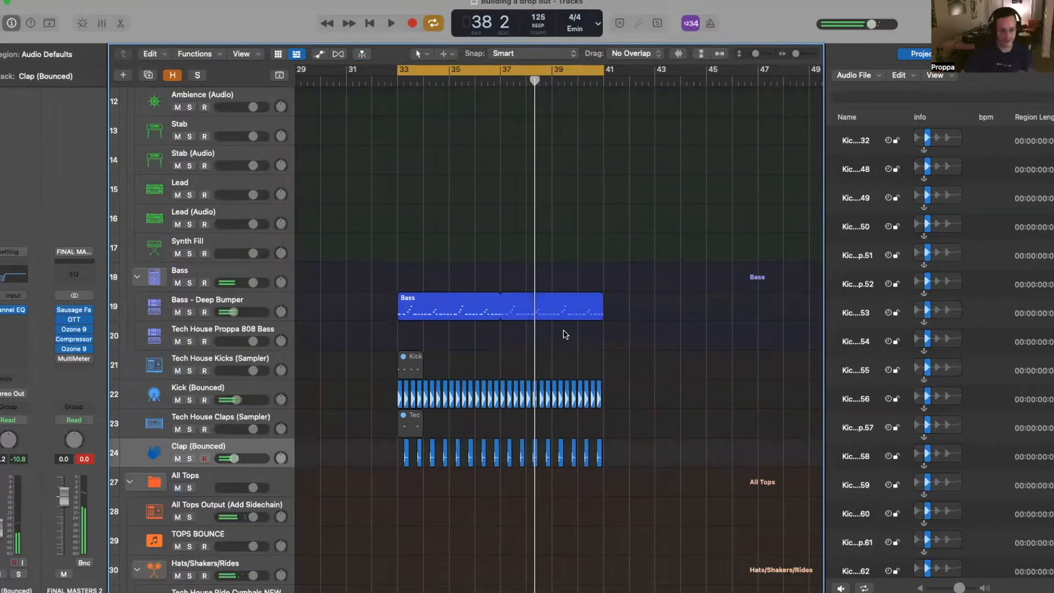
click(228, 304)
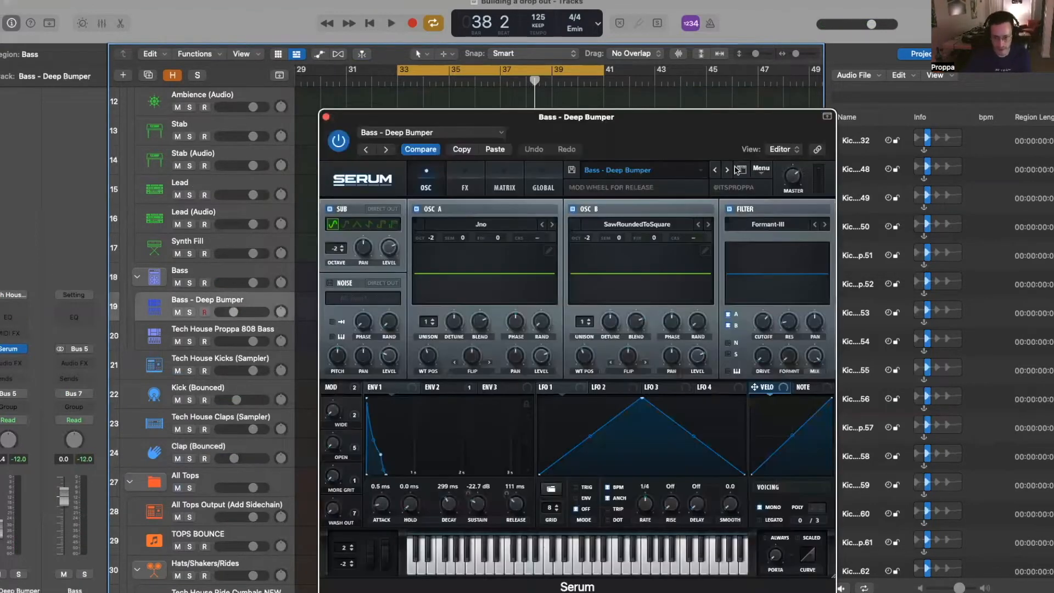
- Browse Serum's ALL TECH HOUSE > Proppa Patreon ALL presets, keeping the original bass sound
click(668, 172)
mouse_move(671, 222)
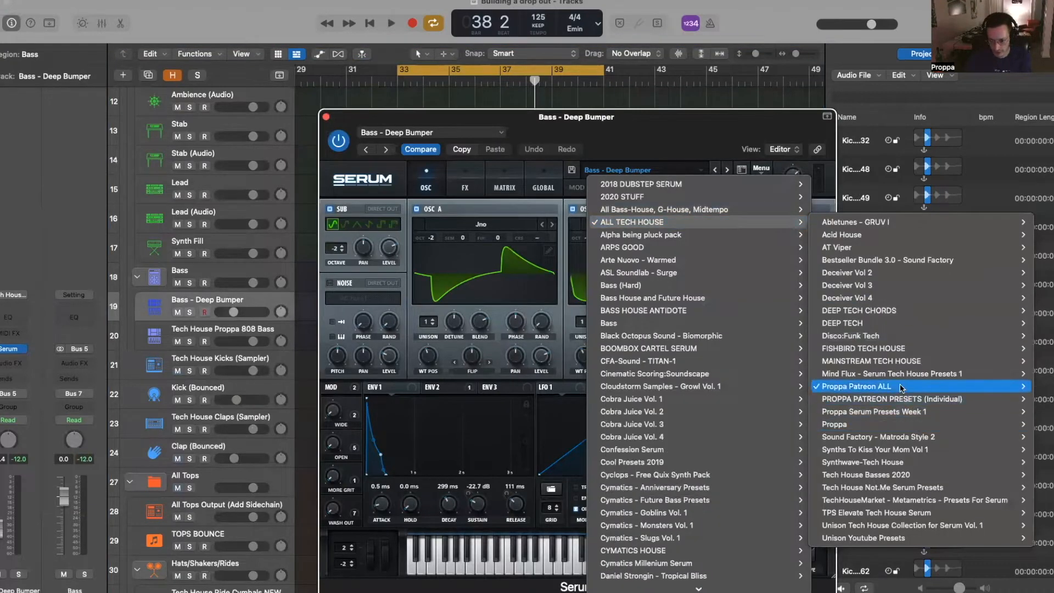
mouse_move(900, 386)
scroll(753, 324, down, 1)
scroll(753, 322, down, 5)
scroll(753, 322, up, 5)
scroll(754, 321, down, 2)
scroll(755, 321, up, 2)
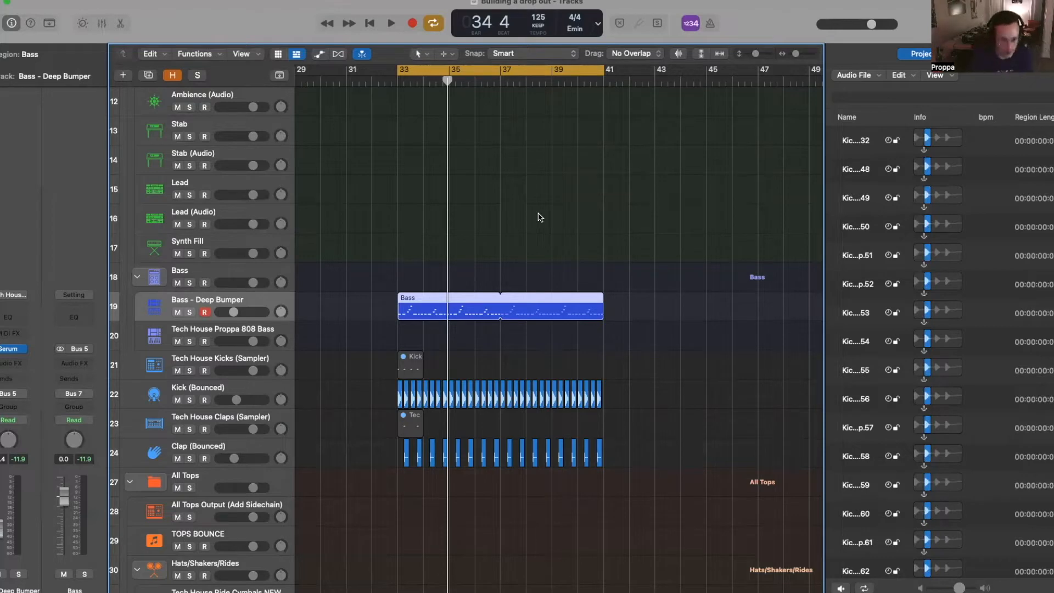
- Split the Bass region at bar 33 and move the short slice onto the 808 Bass track
key(super+Right)
key(super+Right)
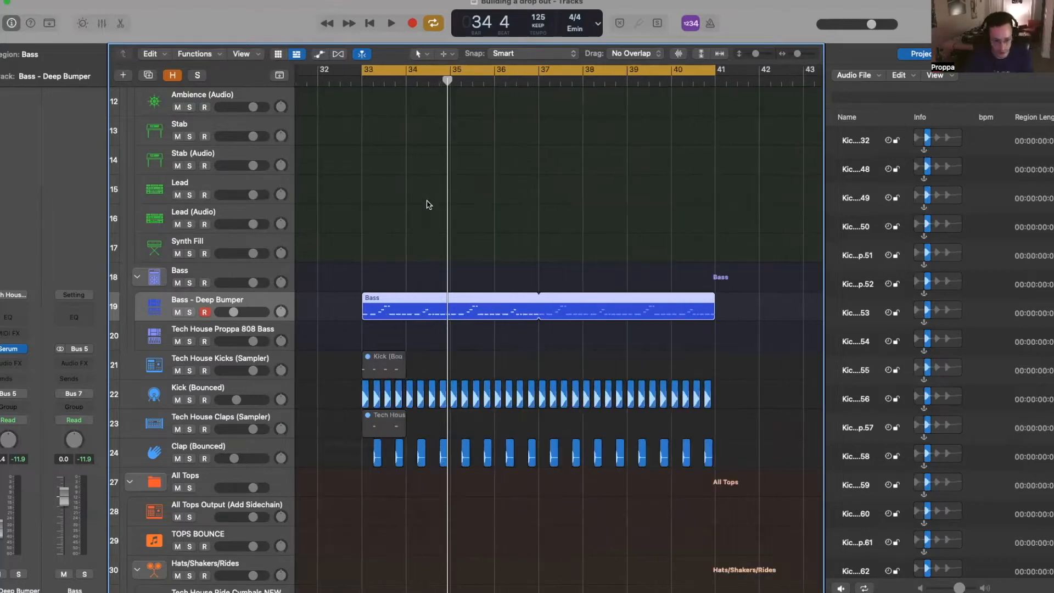
click(375, 79)
key(super+Right)
key(super+Right)
key(super+Right)
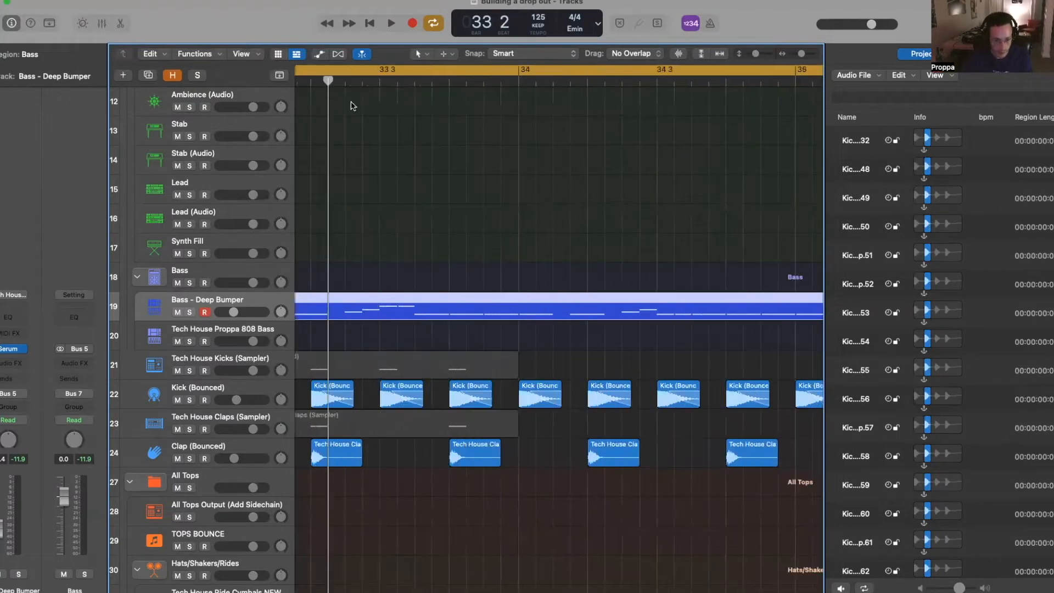
key(super+Left)
key(super+Left)
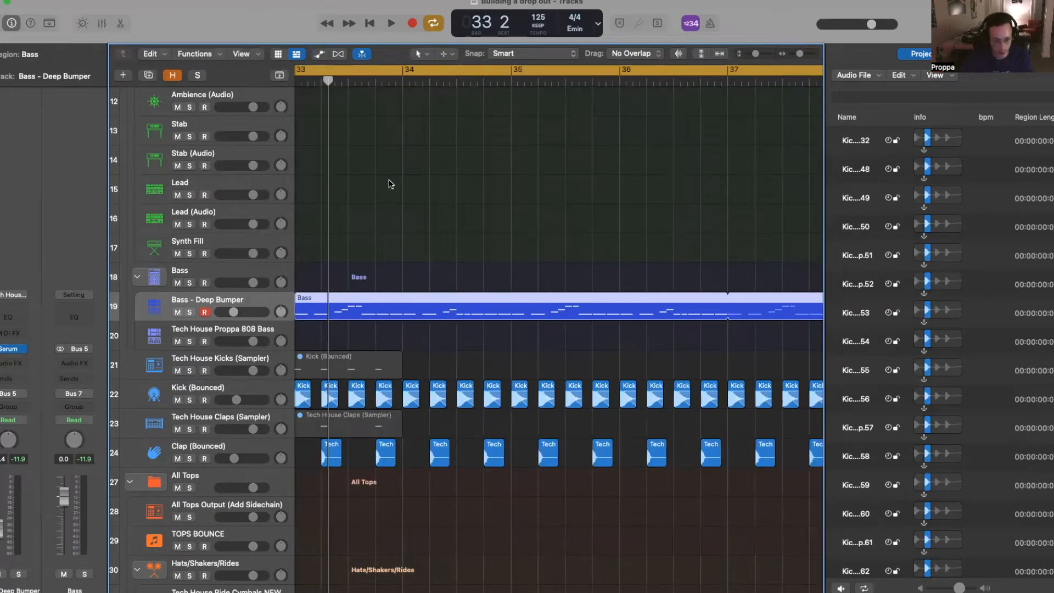
key(super+Left)
key(super+Left)
key(space)
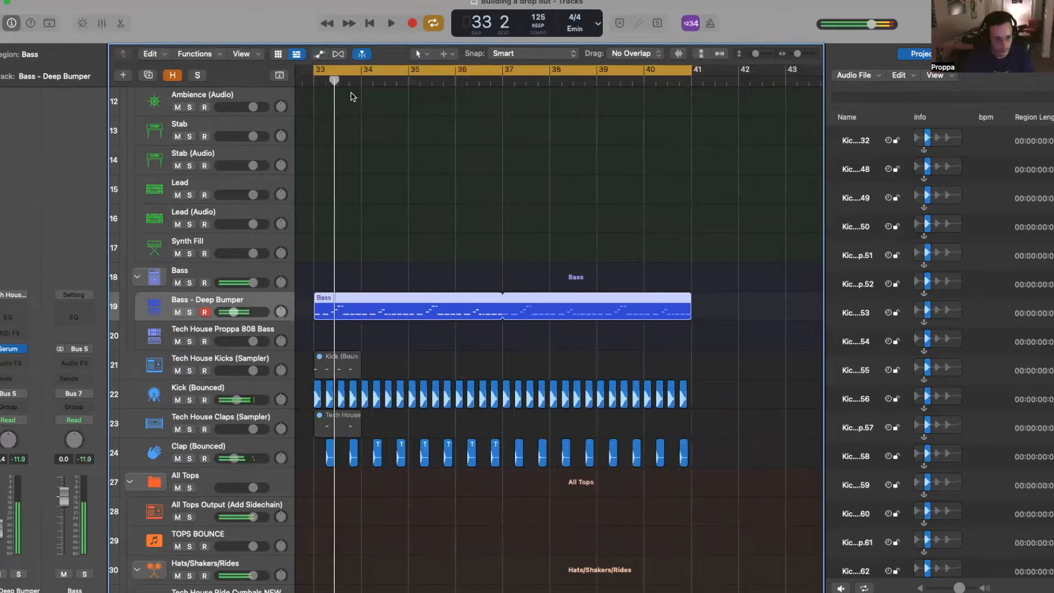
key(super+Right)
key(super+Right)
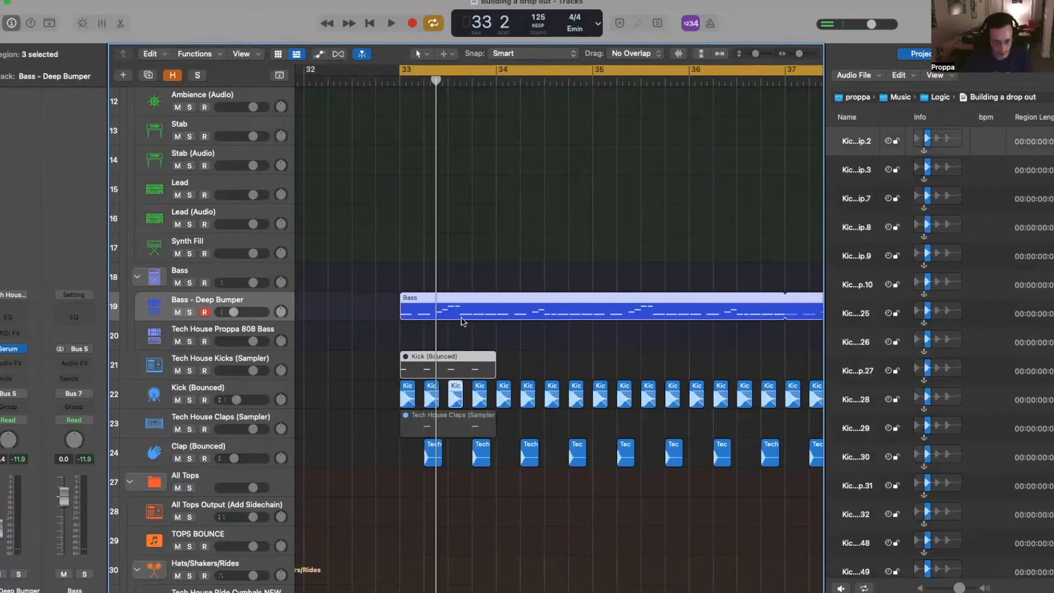
key(super+t)
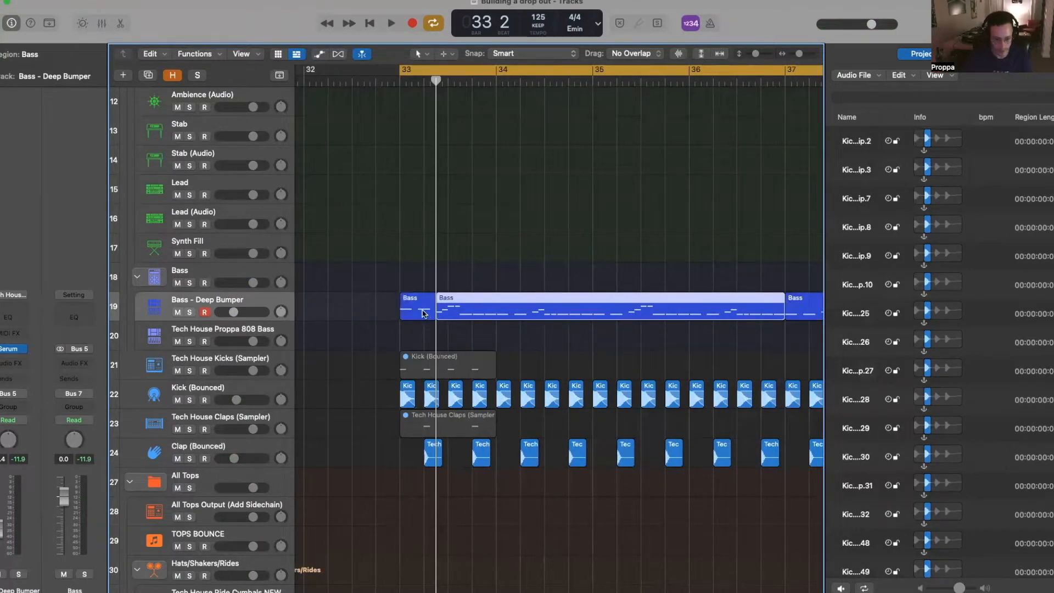
key(super+Left)
drag(420, 317, 421, 346)
- Extend the first Bass region's start back to bar 33 and delete the second Bass region
click(244, 329)
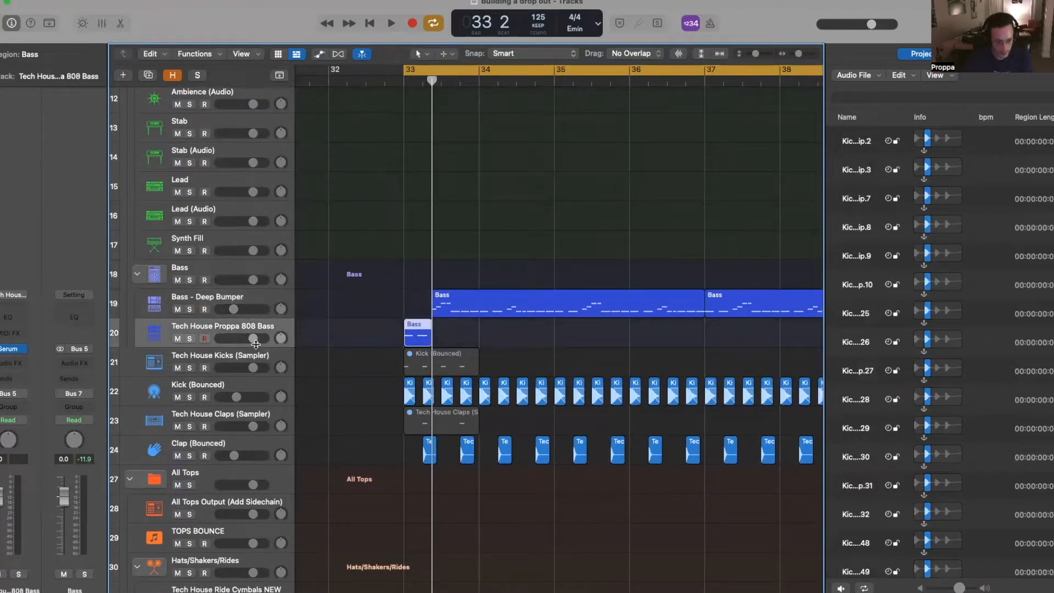
scroll(658, 278, down, 5)
scroll(598, 295, down, 3)
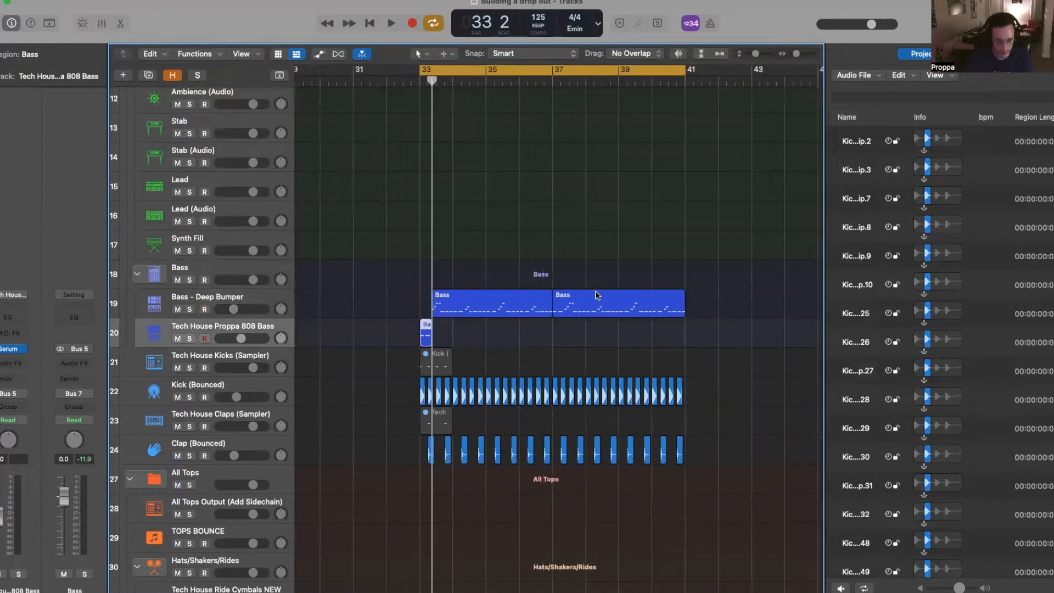
key(space)
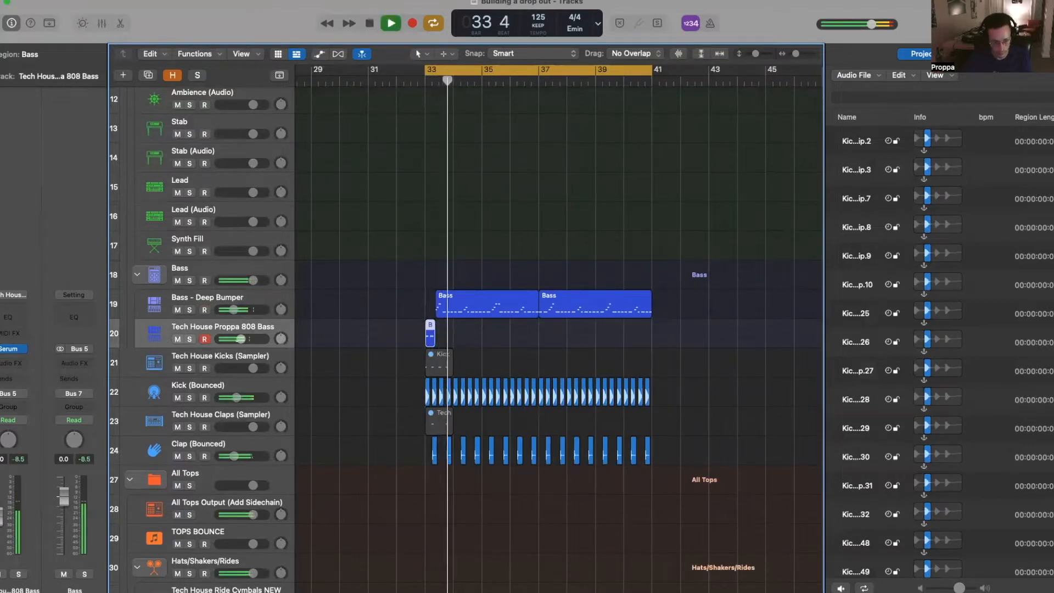
click(429, 316)
drag(429, 317, 426, 317)
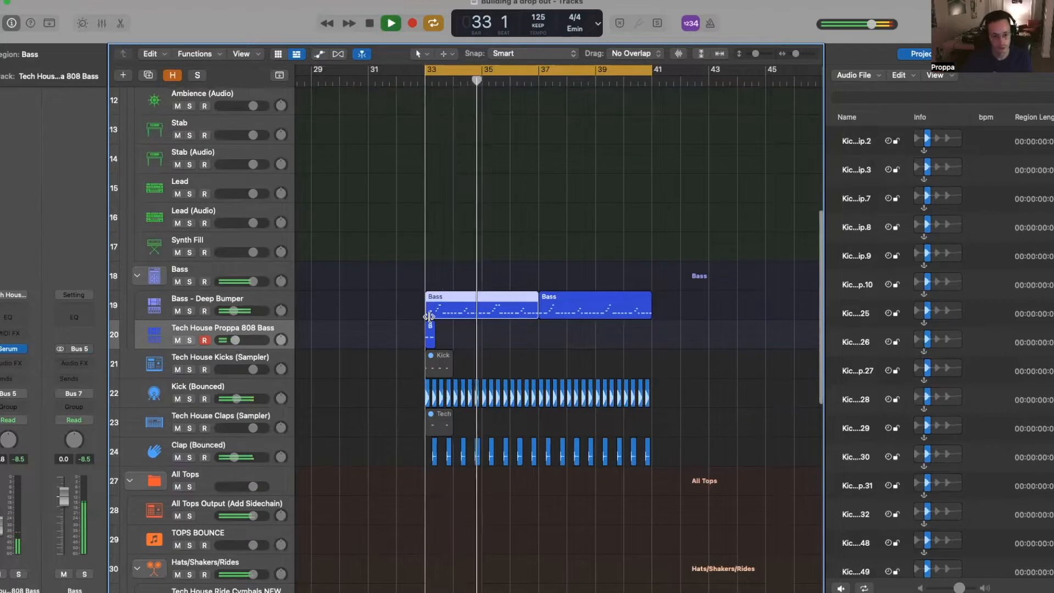
scroll(478, 325, up, 2)
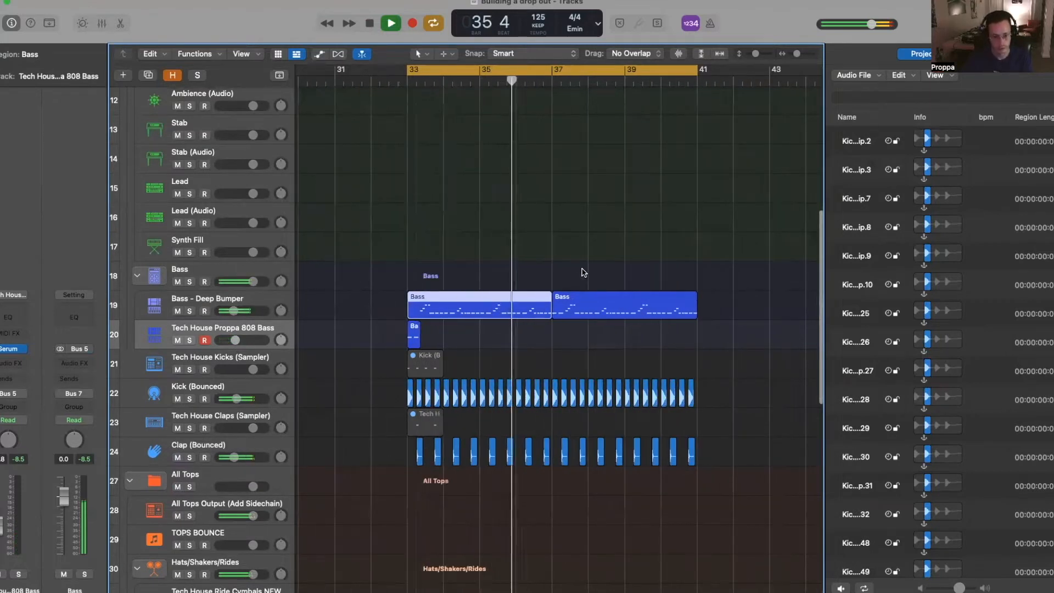
click(604, 313)
key(Delete)
- Repeat the Bass region and 808 hit at bar 37, and copy the 808 hit to bar 34
drag(562, 263, 400, 338)
key(super+r)
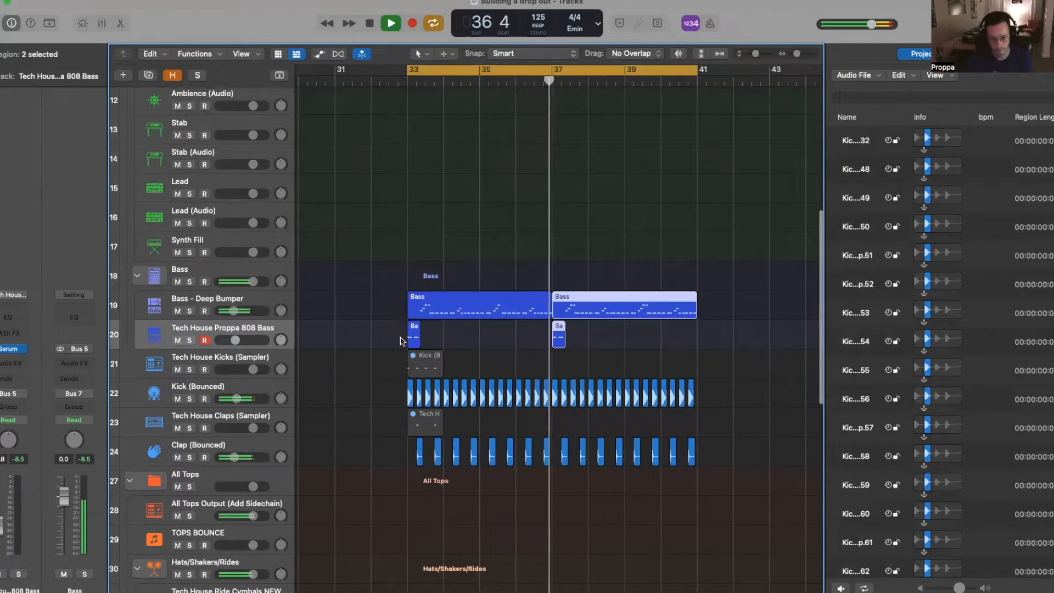
key(super+Right)
key(super+Right)
key(Return)
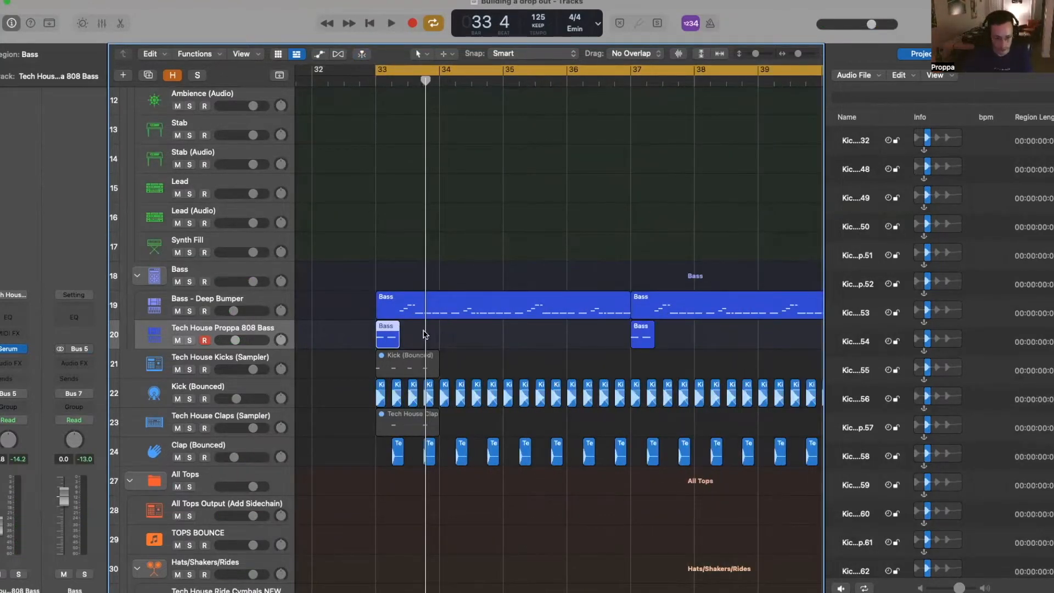
drag(387, 335, 452, 336)
click(441, 81)
- Try deleting notes after bar 34 in the Piano Roll, then undo to remove the bar-34 808 copy
double_click(447, 311)
drag(465, 462, 487, 500)
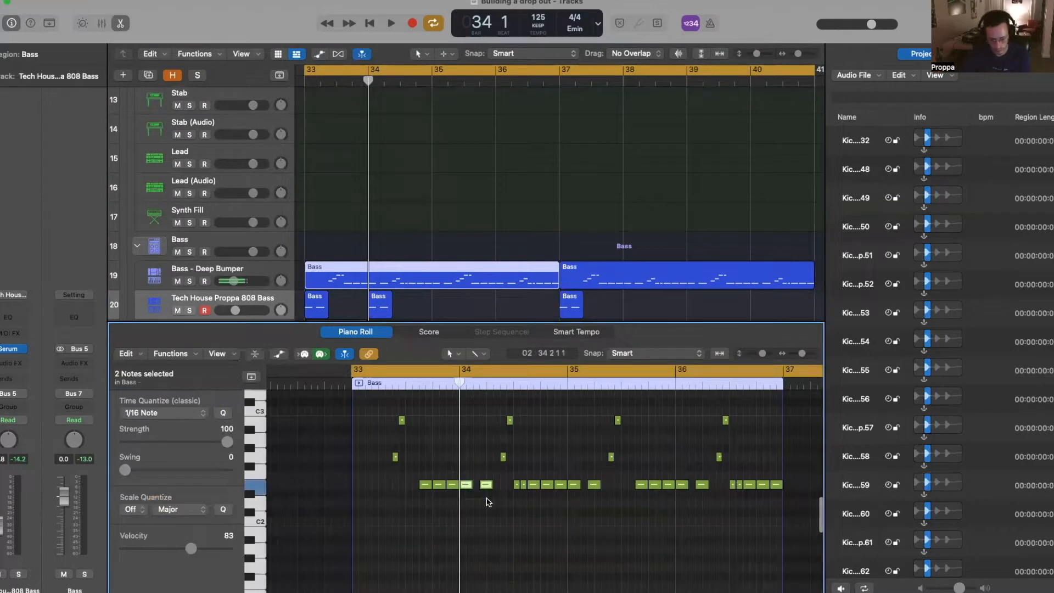
key(Delete)
key(space)
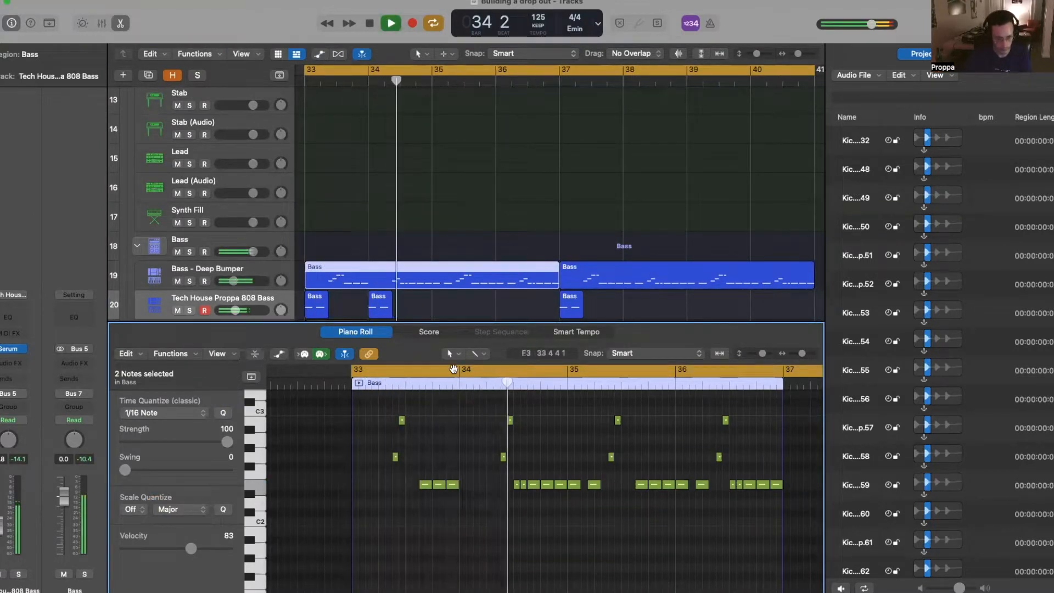
key(space)
key(super+z)
key(super+z)
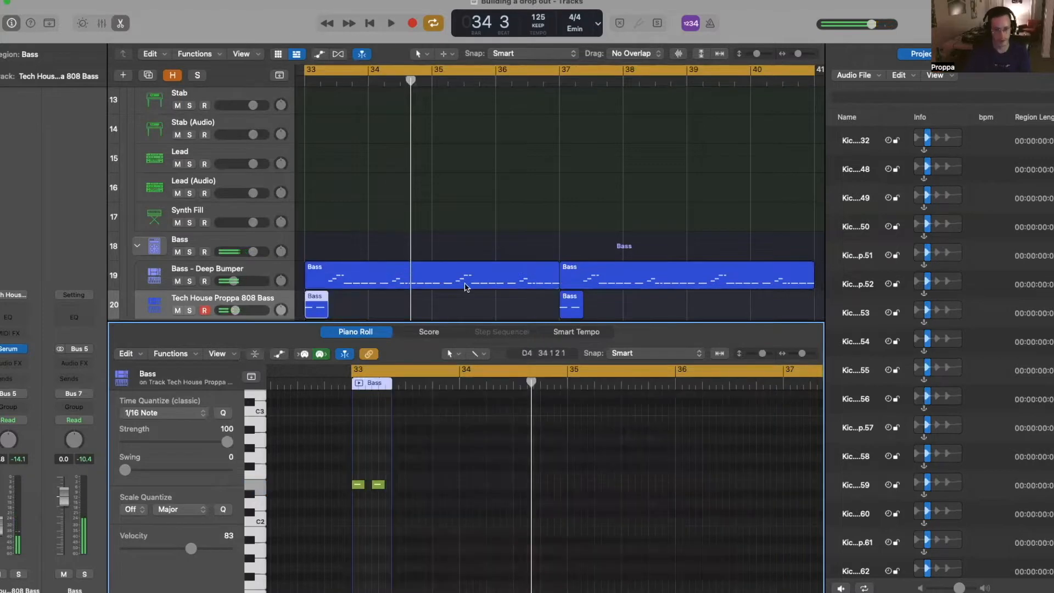
click(357, 331)
key(space)
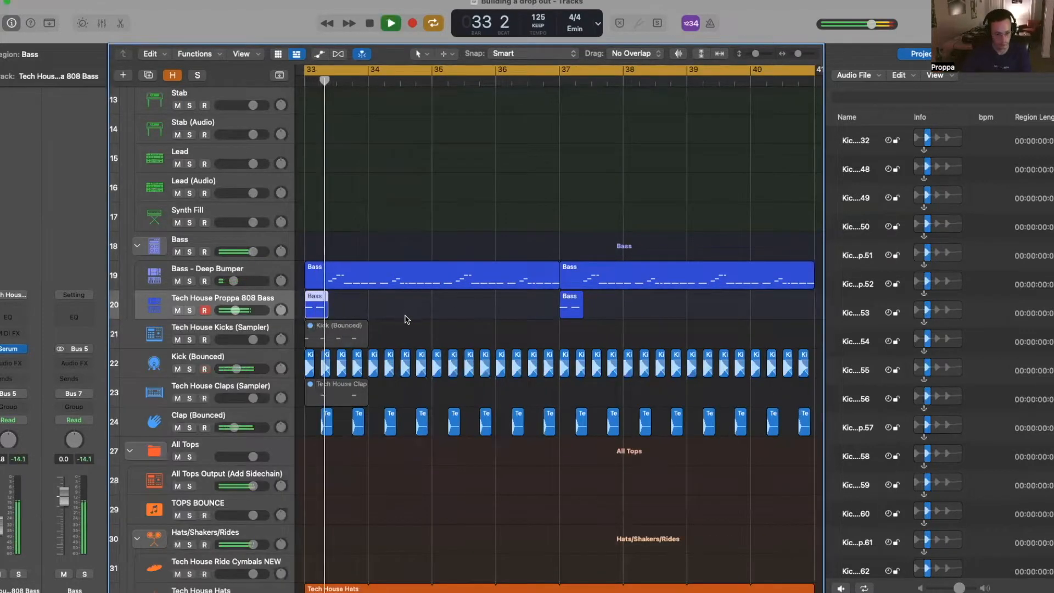
- Split the Deep Bumper Bass region to isolate a short slice ending at bar 35
ctrl+alt+click(388, 254)
key(space)
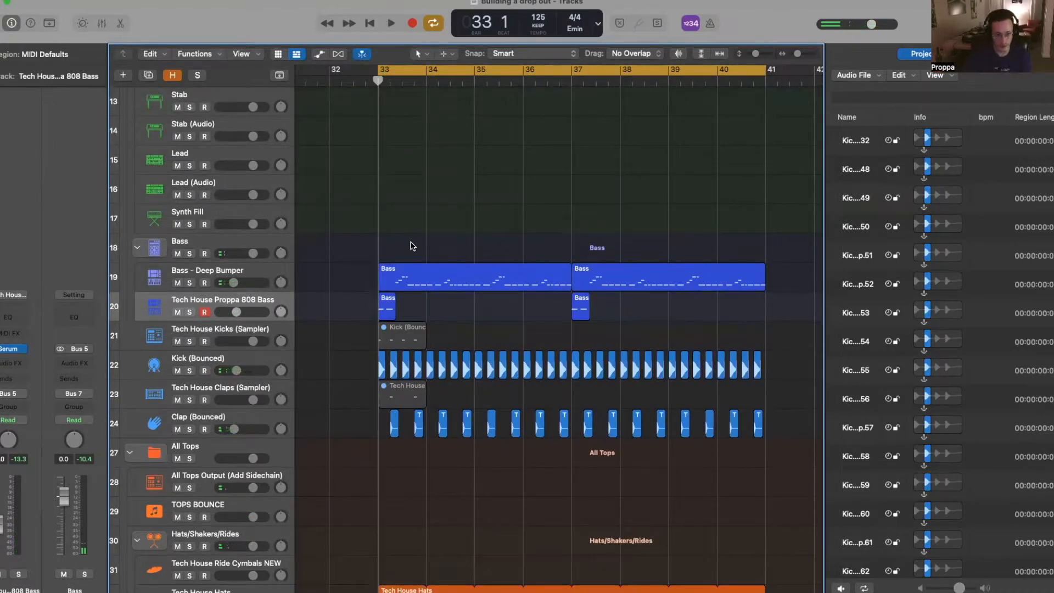
click(277, 277)
key(space)
key(super+Right)
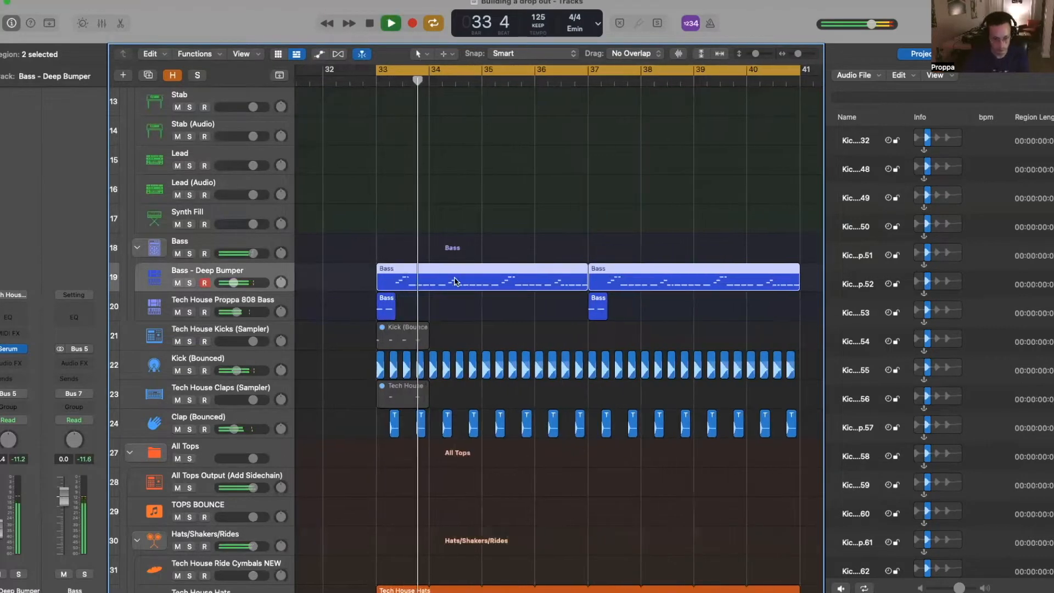
key(super+Right)
key(space)
drag(442, 248, 442, 274)
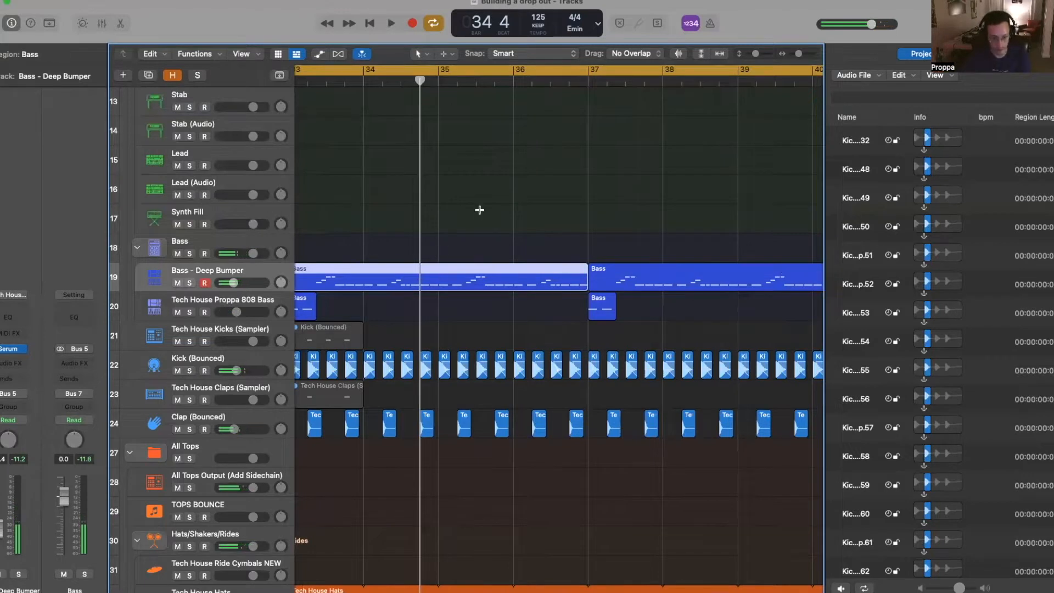
key(super+t)
click(438, 78)
key(super+t)
key(super+Left)
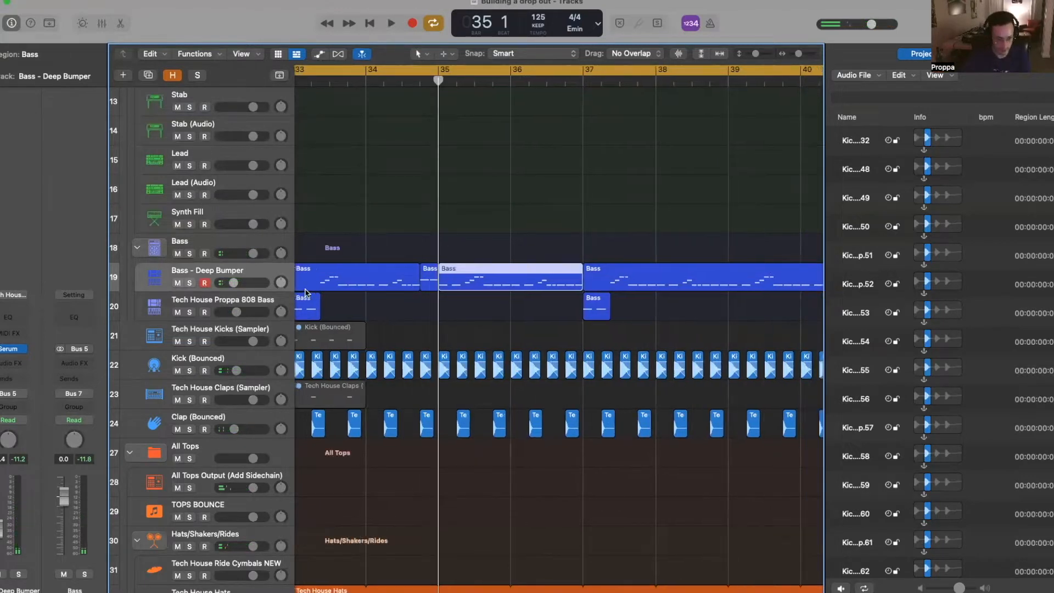
- Duplicate the Bass - Deep Bumper track, move the slice onto it, and rejoin the remaining regions
click(273, 276)
key(super+d)
drag(429, 287, 431, 305)
click(426, 283)
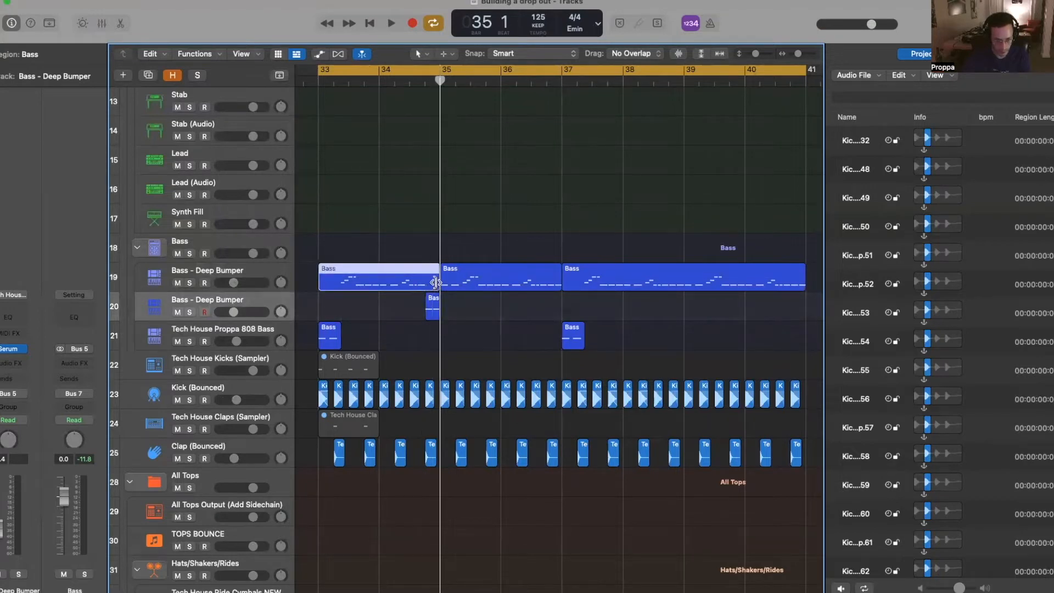
shift+click(450, 279)
key(super+j)
- Solo the duplicate bass track and position its Serum window over the tracks
click(185, 301)
key(s)
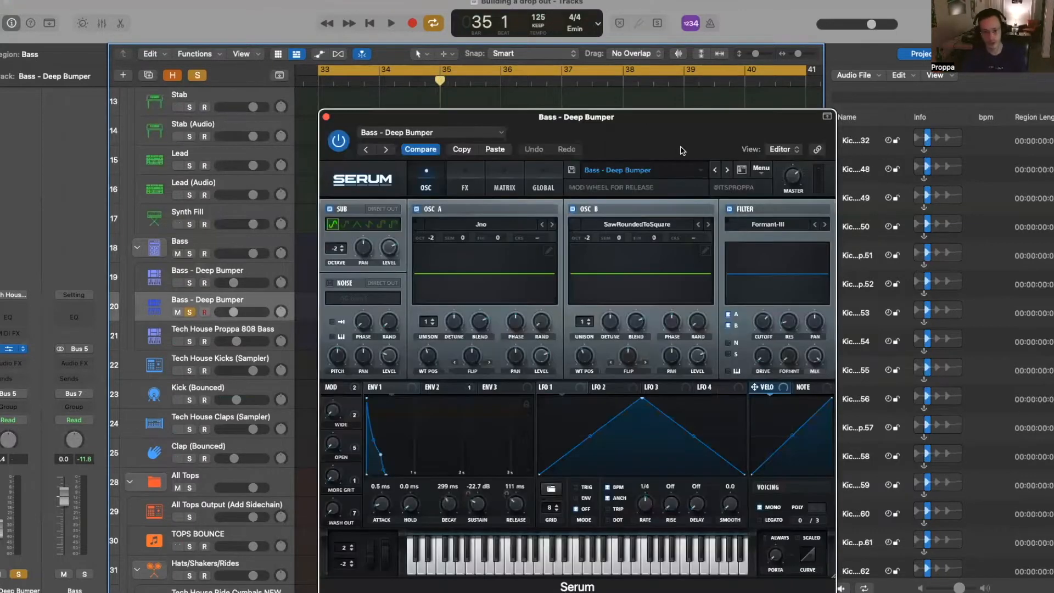
drag(681, 148, 316, 77)
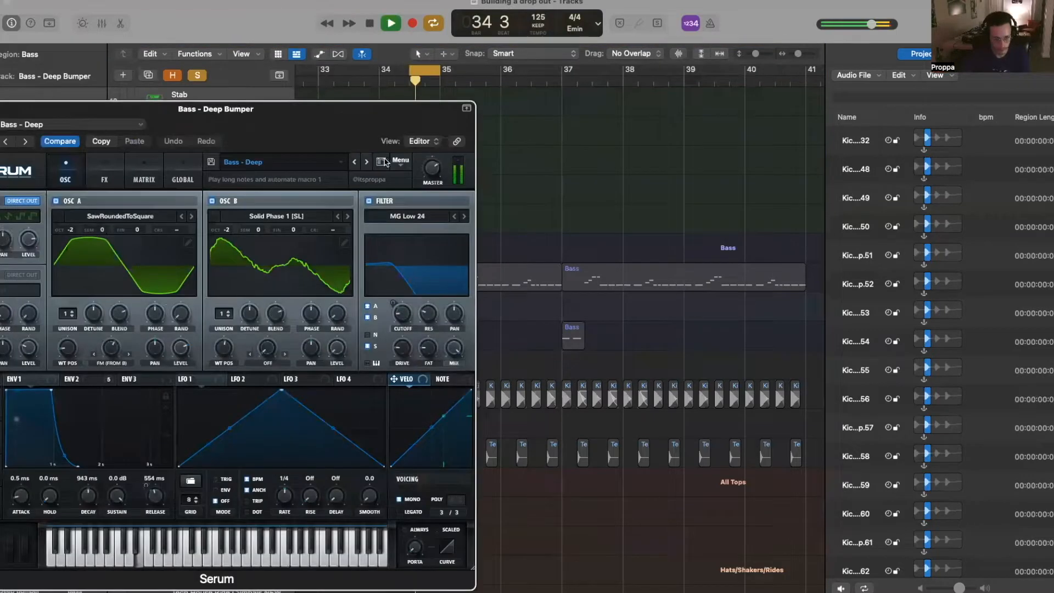
- Step Serum's presets through Digital Twang, Face Punch and Fat Boi to Bass - FFT FTW
key(super+a)
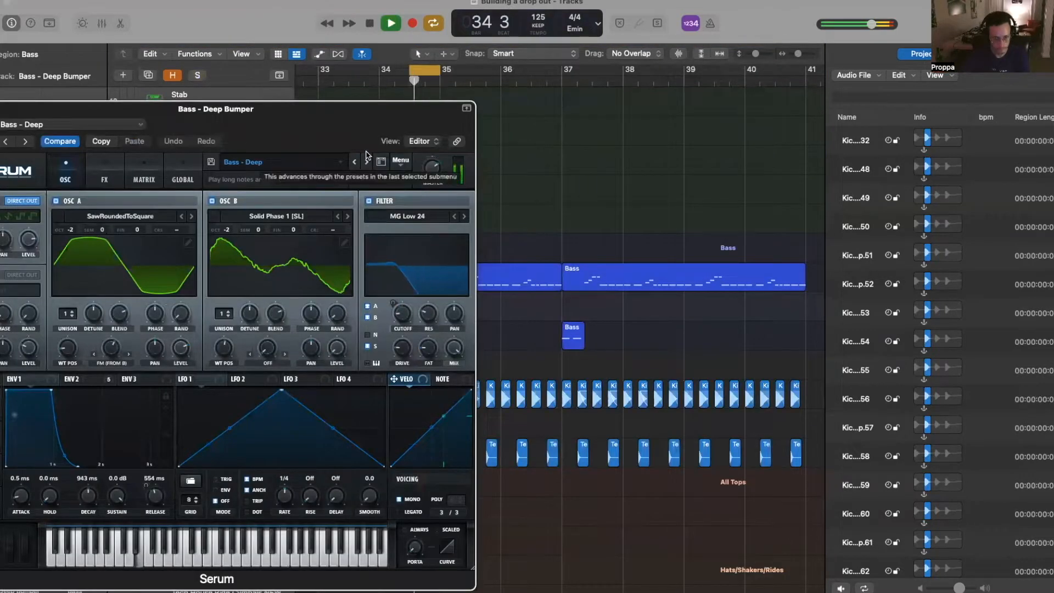
click(371, 163)
click(373, 164)
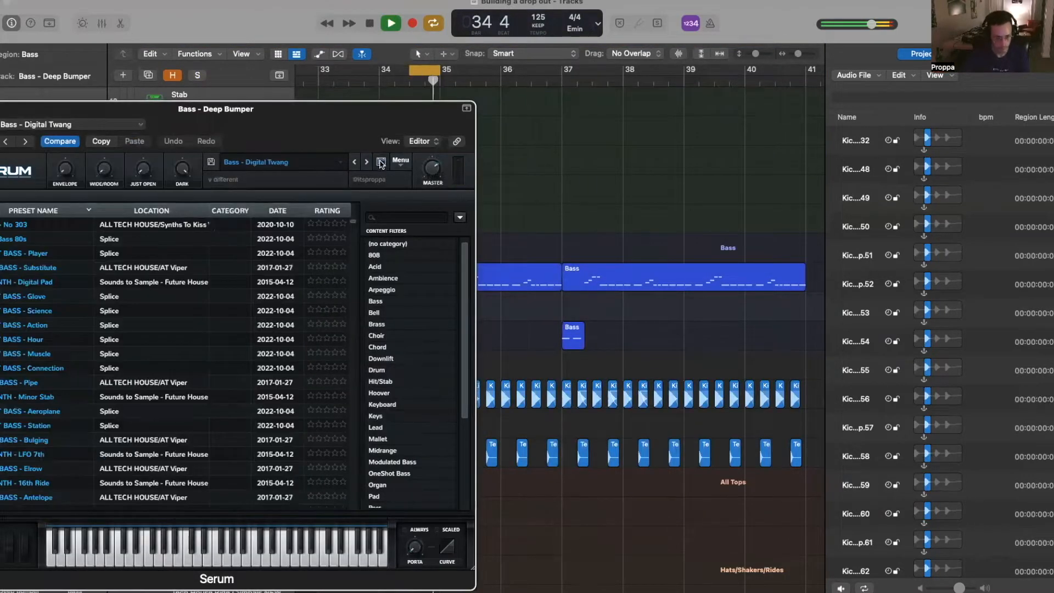
click(365, 163)
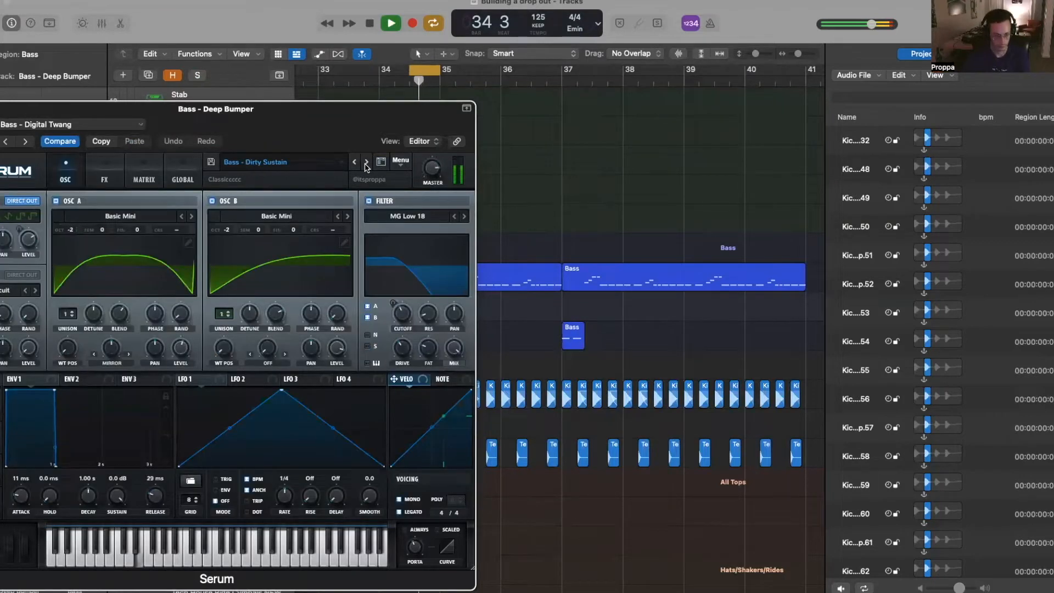
click(365, 164)
click(366, 164)
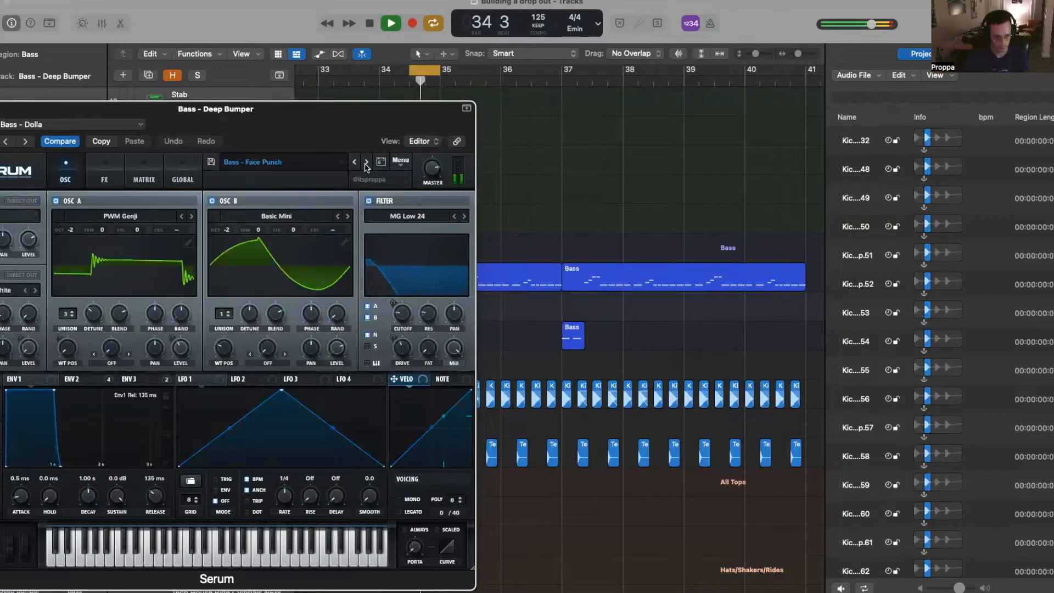
click(367, 164)
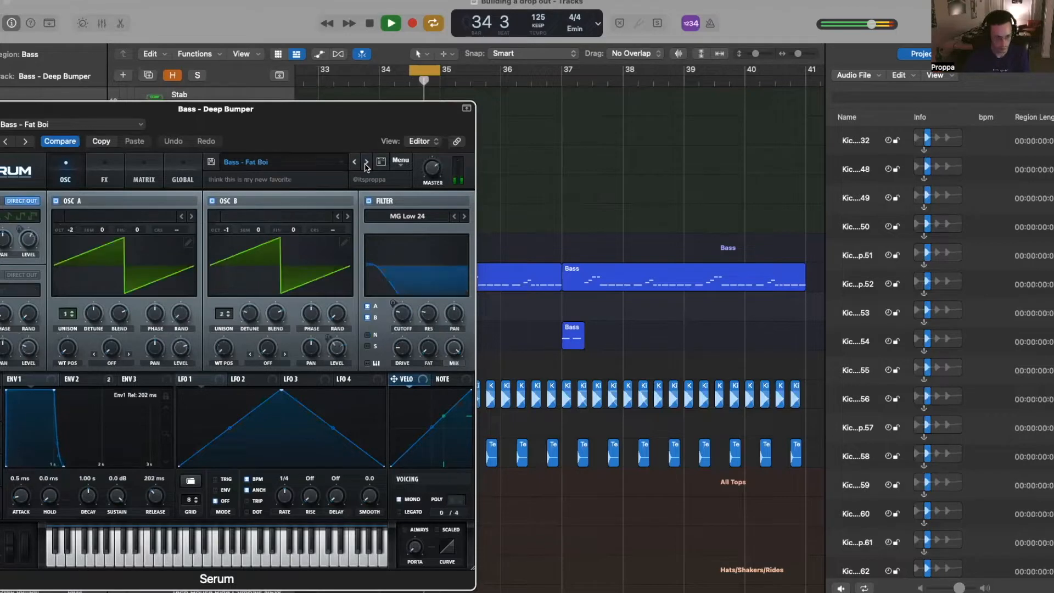
click(367, 165)
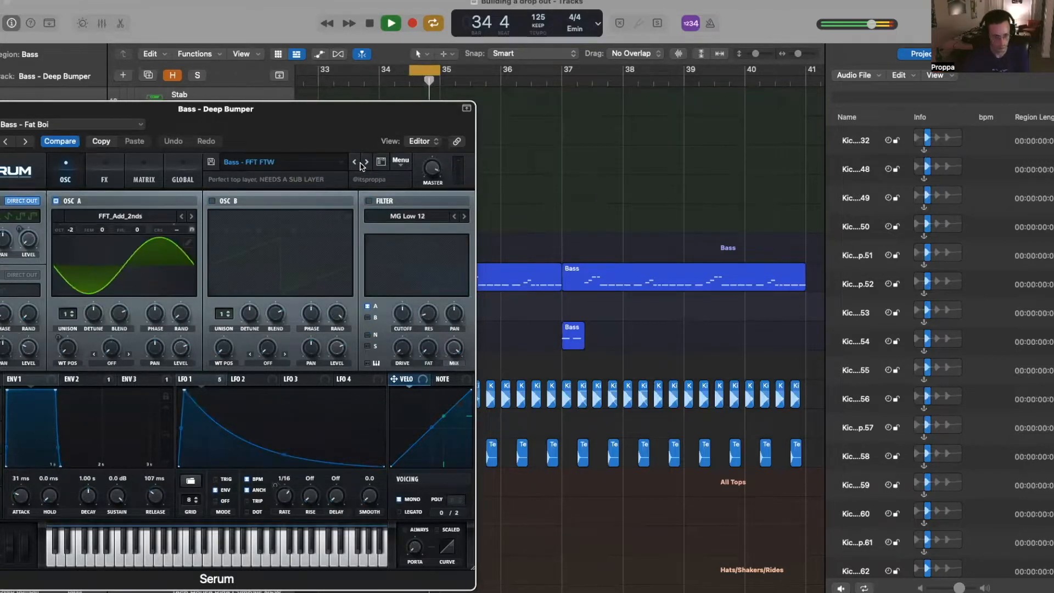
- Unsolo the duplicate bass track, close its Serum window and stop playback
drag(339, 118, 566, 112)
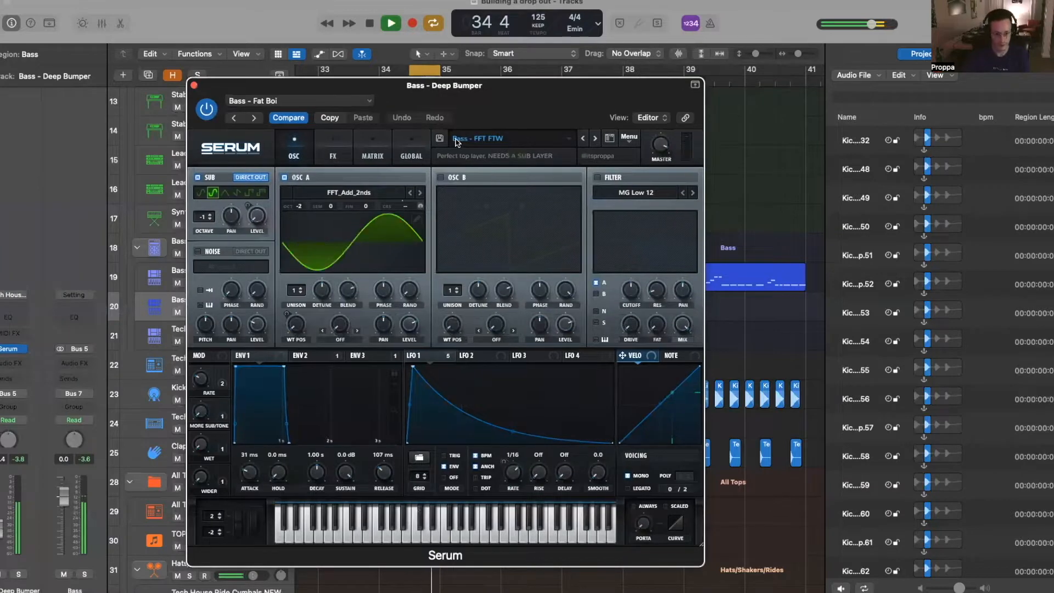
key(s)
drag(263, 88, 671, 277)
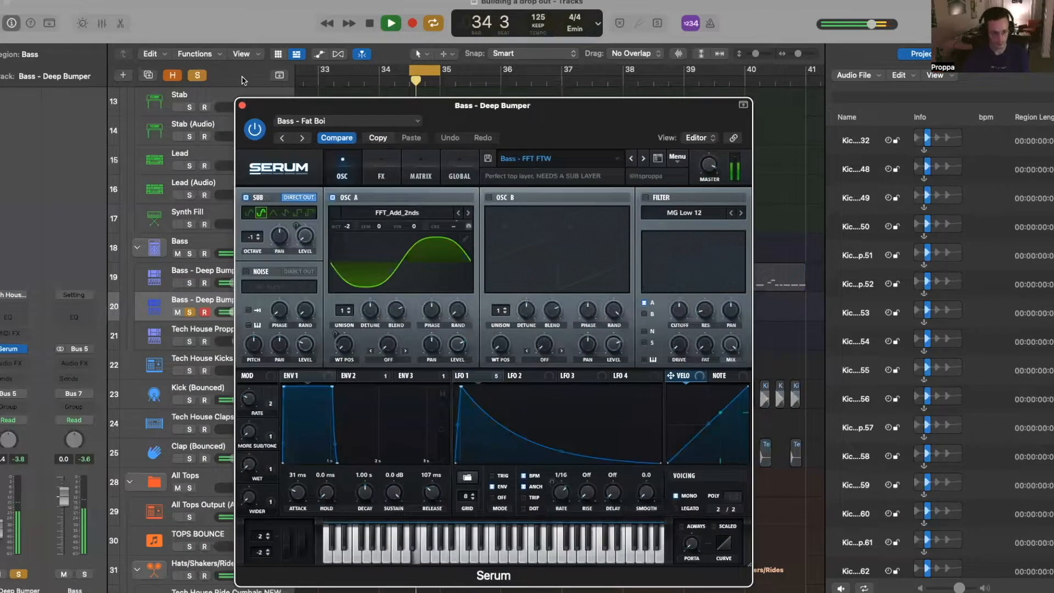
drag(243, 80, 184, 69)
click(189, 75)
key(space)
- Turn off the bass solo and cycle mode, then play the drop from bar 33
key(s)
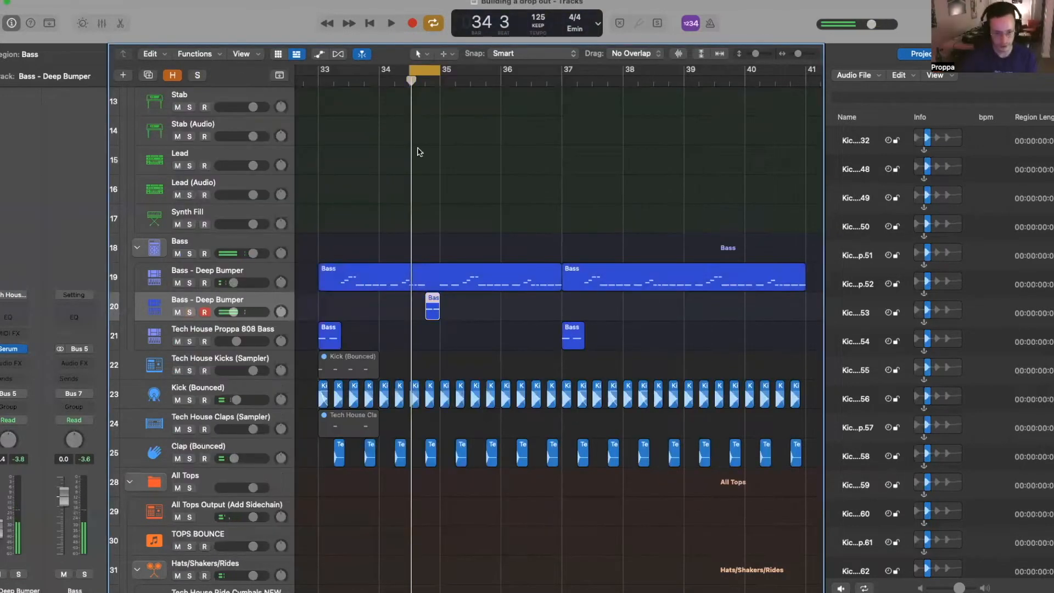
key(space)
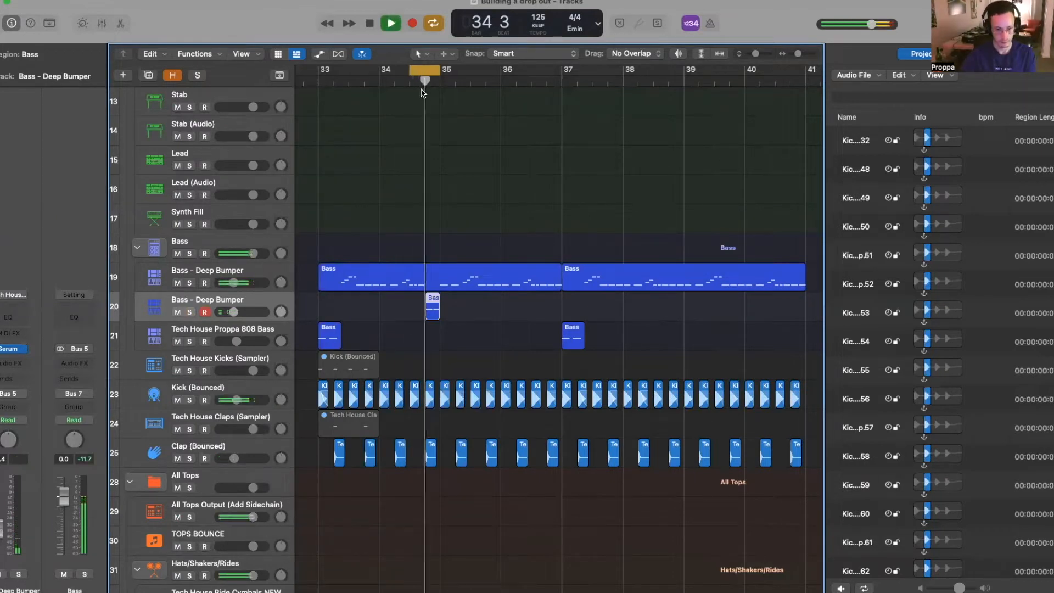
key(space)
key(c)
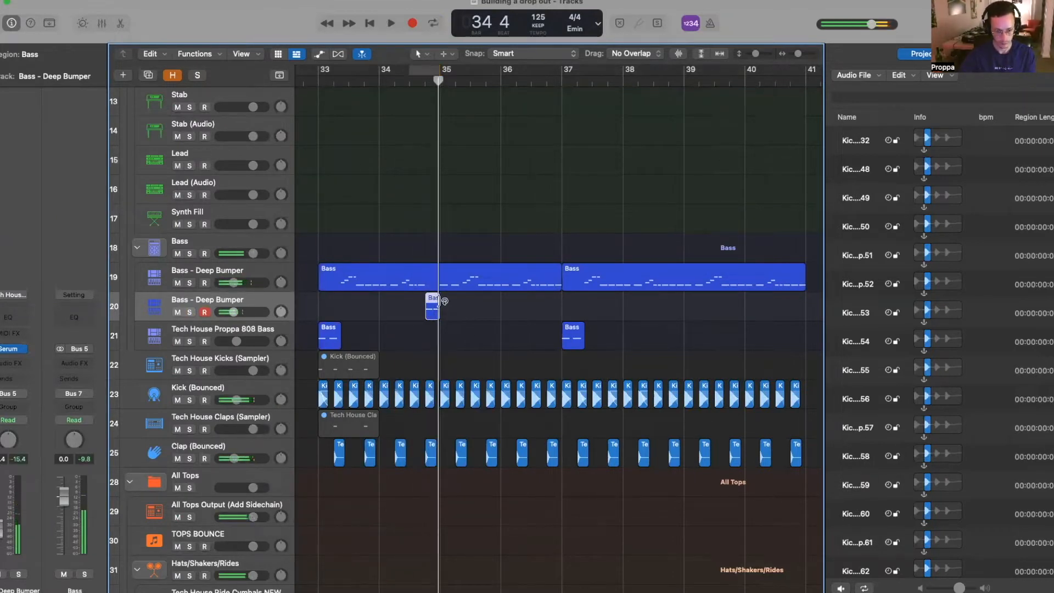
click(311, 79)
key(space)
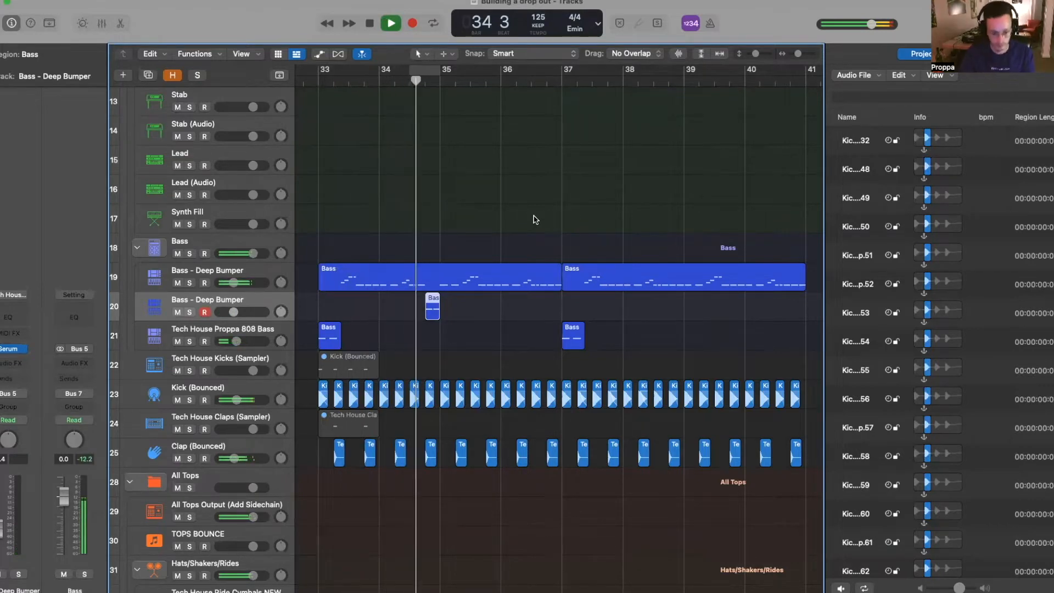
scroll(530, 202, left, 3)
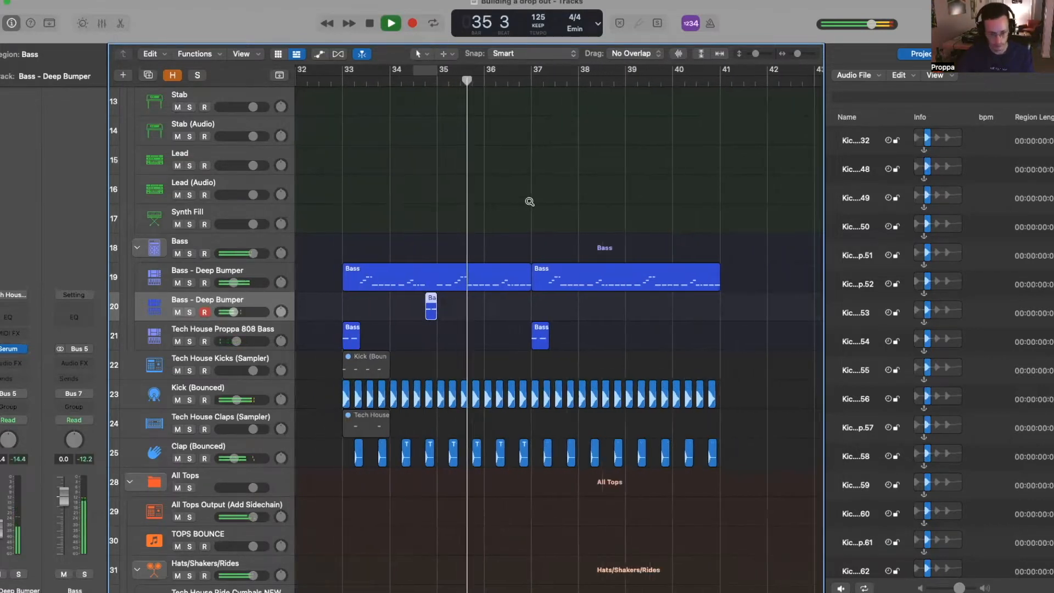
scroll(529, 201, up, 3)
key(space)
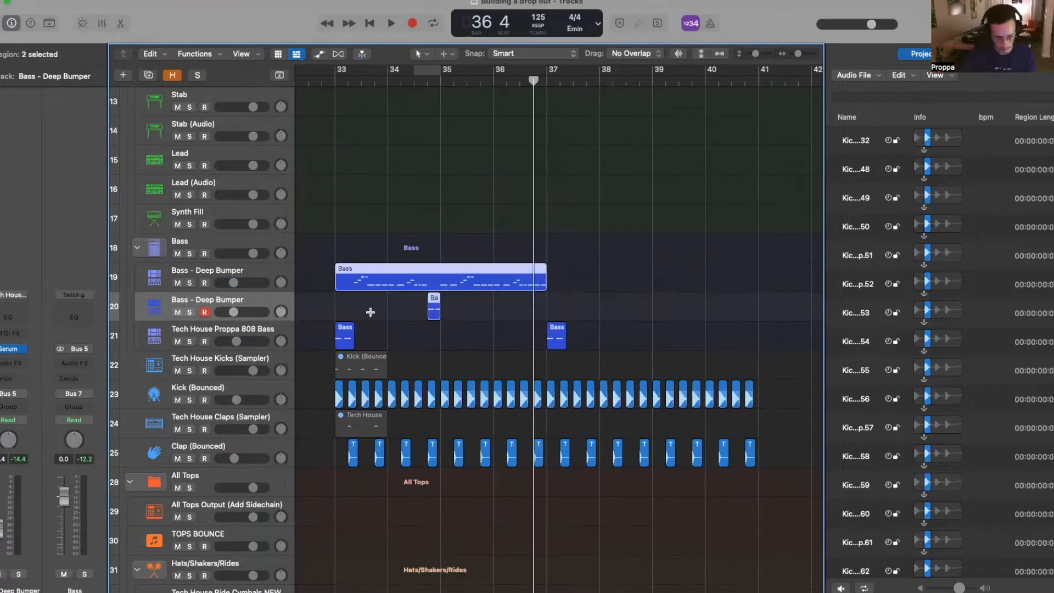
- Repeat the two bass regions from bar 37 and audition the section around bar 35
key(super+r)
click(498, 80)
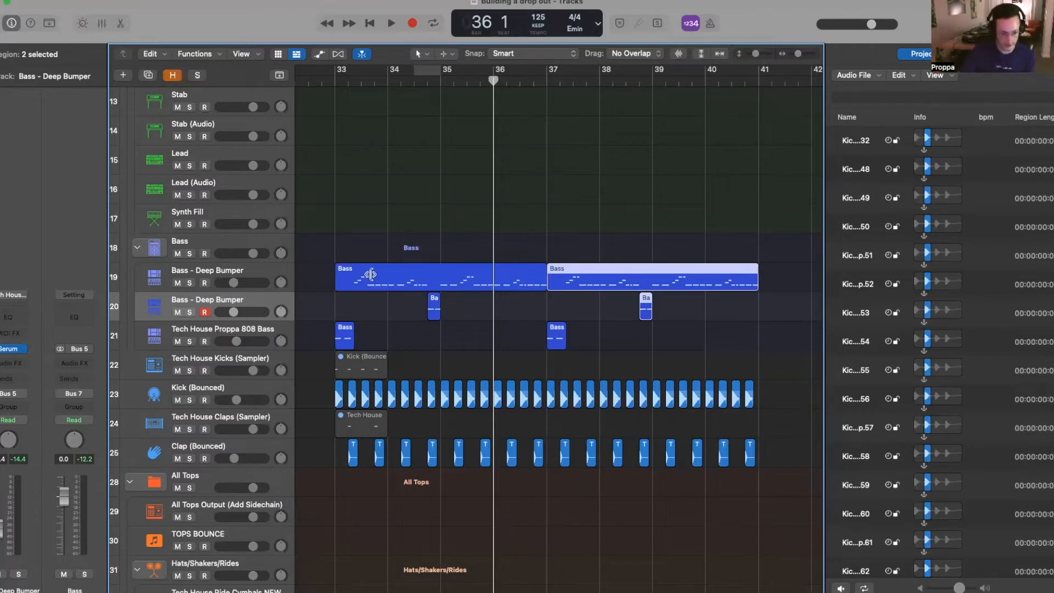
click(423, 67)
key(space)
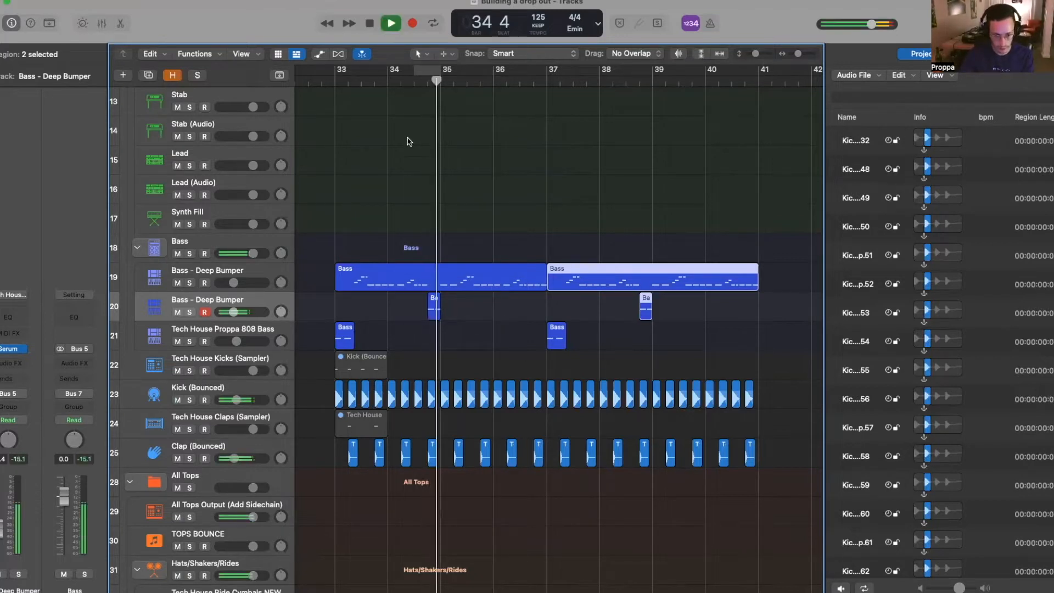
key(space)
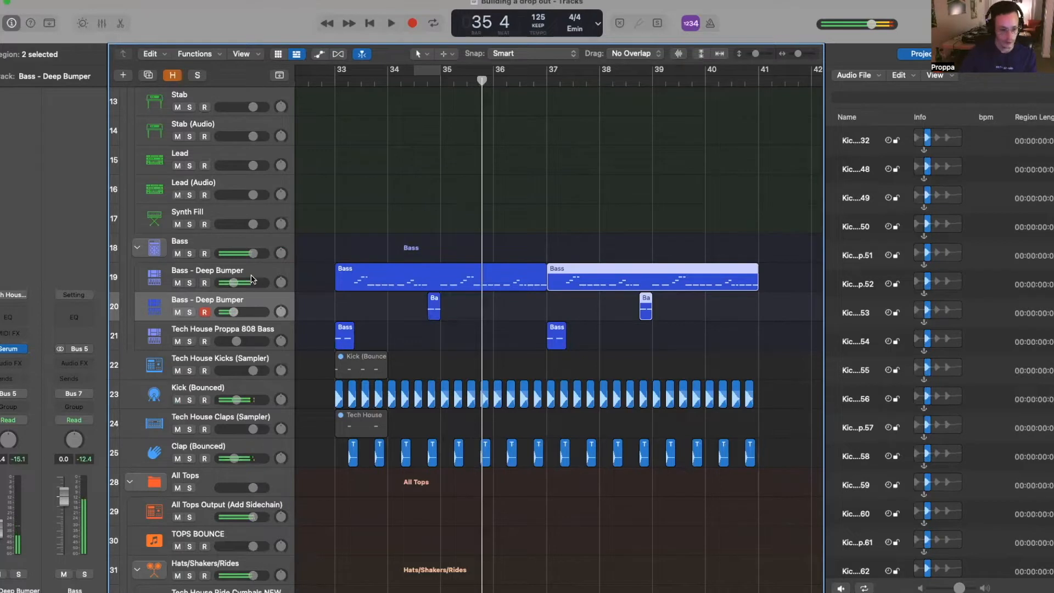
- Create a third Deep Bumper track and move the region's last beat, split at bar 36 beat 4, onto it
click(433, 310)
key(super+d)
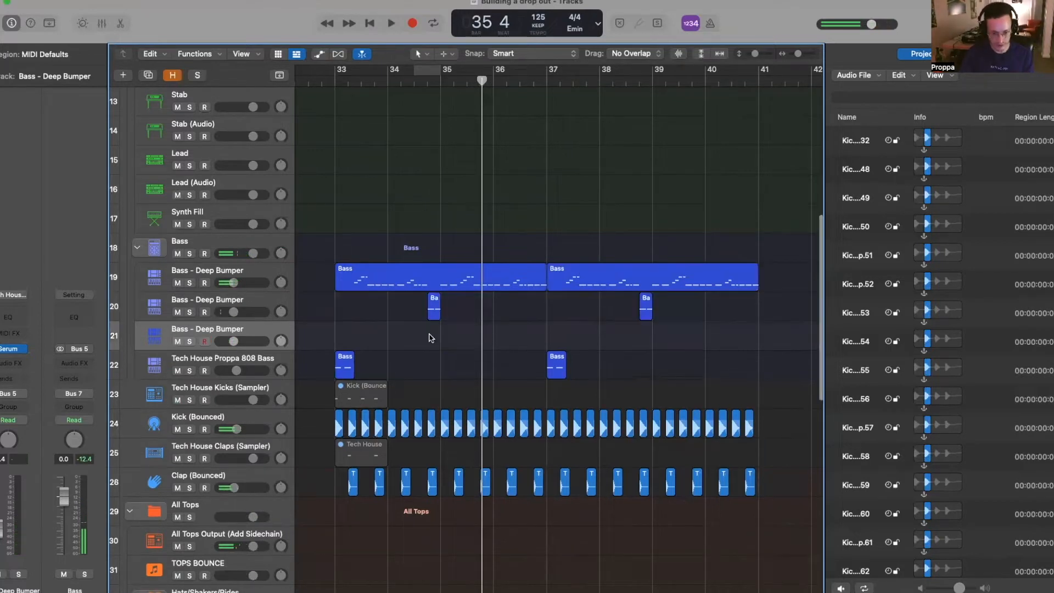
click(541, 80)
click(533, 288)
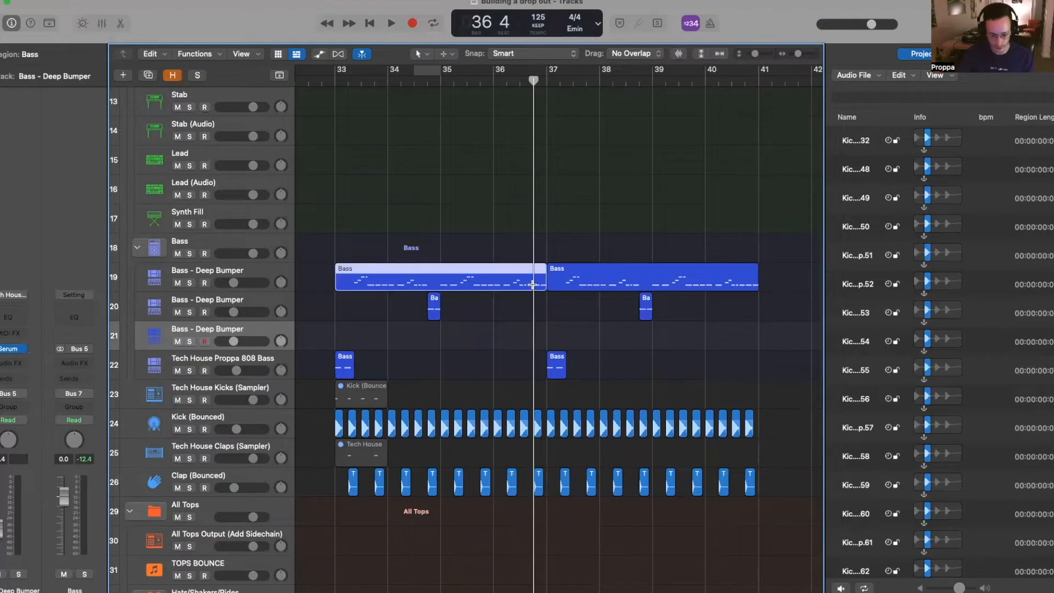
scroll(539, 285, left, 1)
key(super+t)
drag(541, 289, 544, 336)
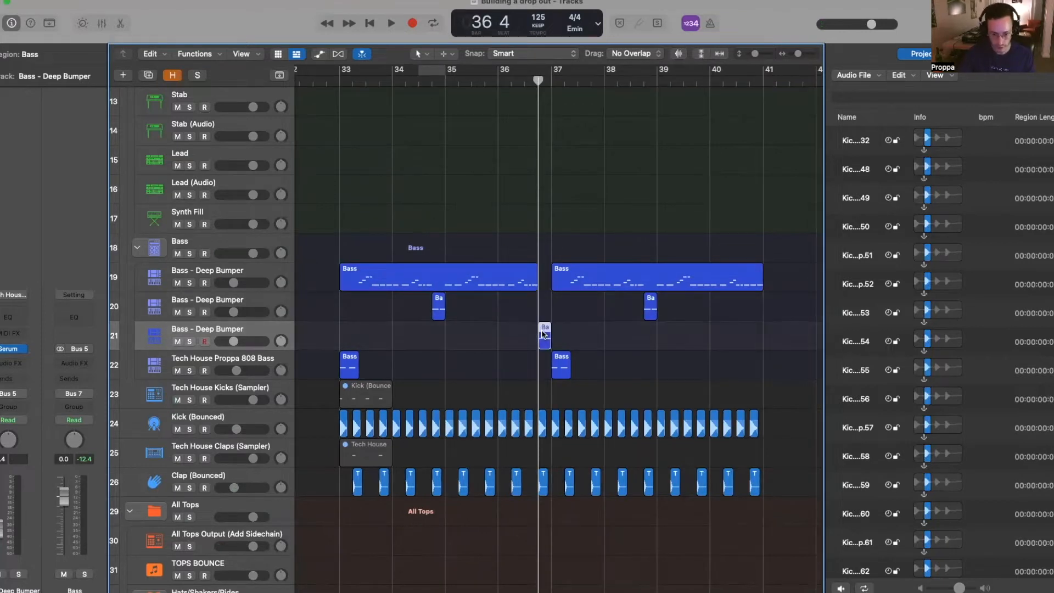
- Solo the new bass track, loop bars 36 to 37, and bring up its Serum synth
double_click(545, 335)
drag(699, 468, 906, 527)
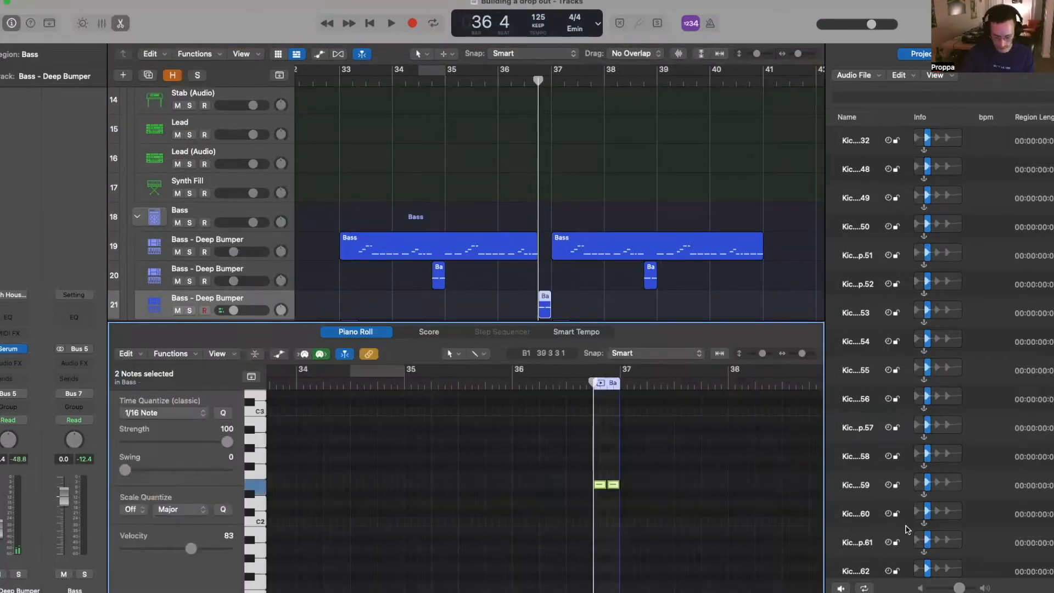
key(s)
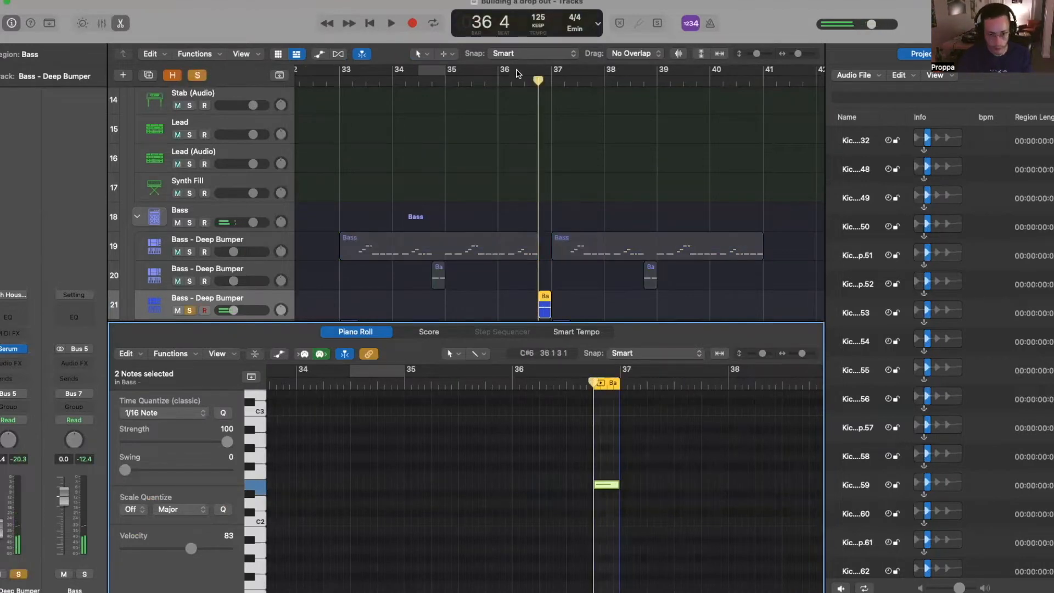
click(543, 309)
key(u)
click(8, 348)
key(comma)
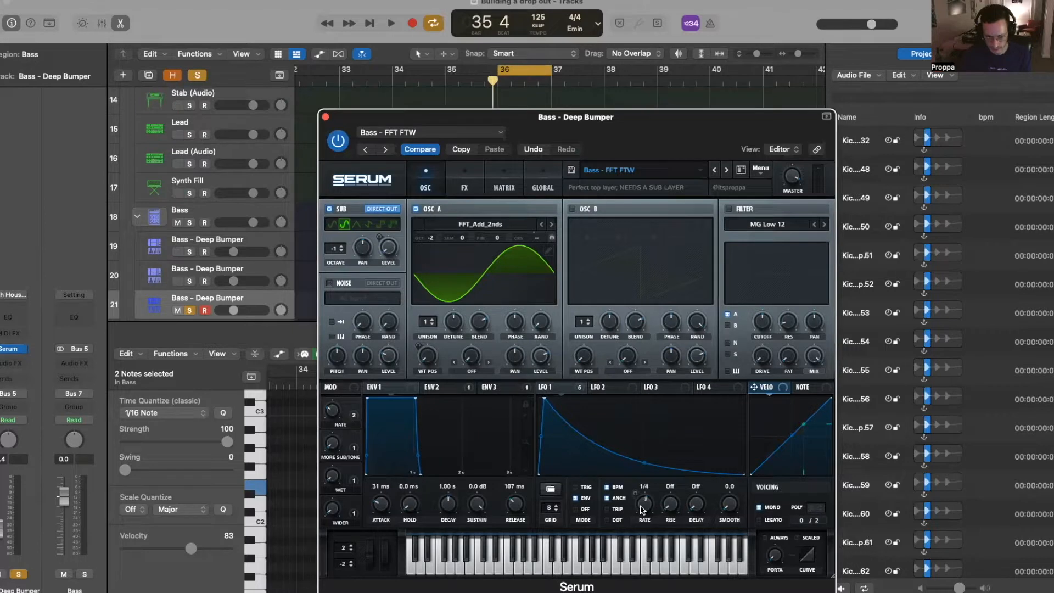
- Draw Serum's LFO 1 as a straight rising ramp, then turn off cycle and close Serum
drag(546, 405, 737, 397)
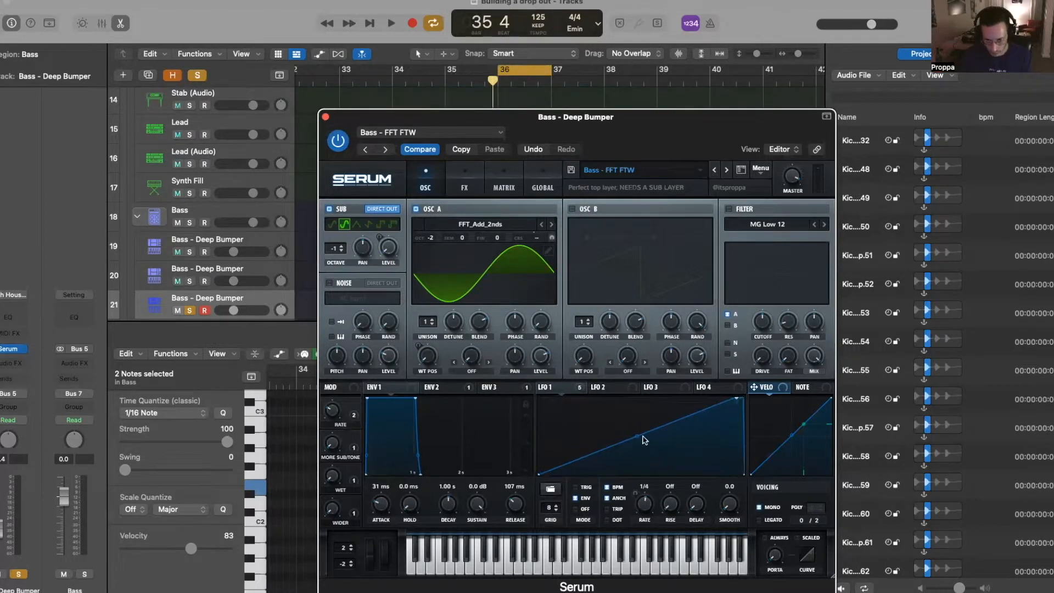
drag(676, 444, 678, 461)
key(space)
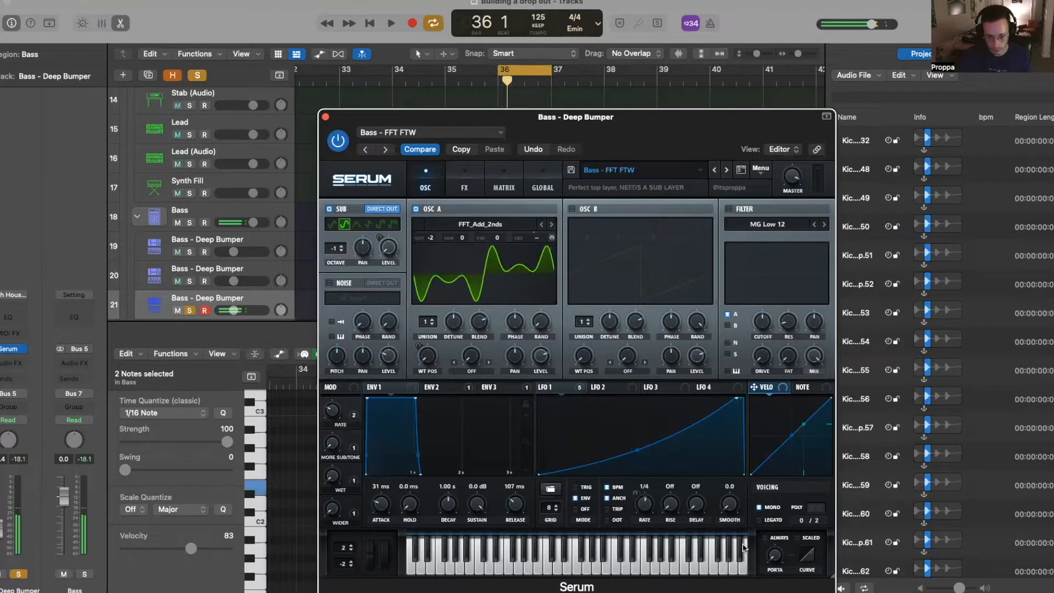
drag(637, 450, 636, 442)
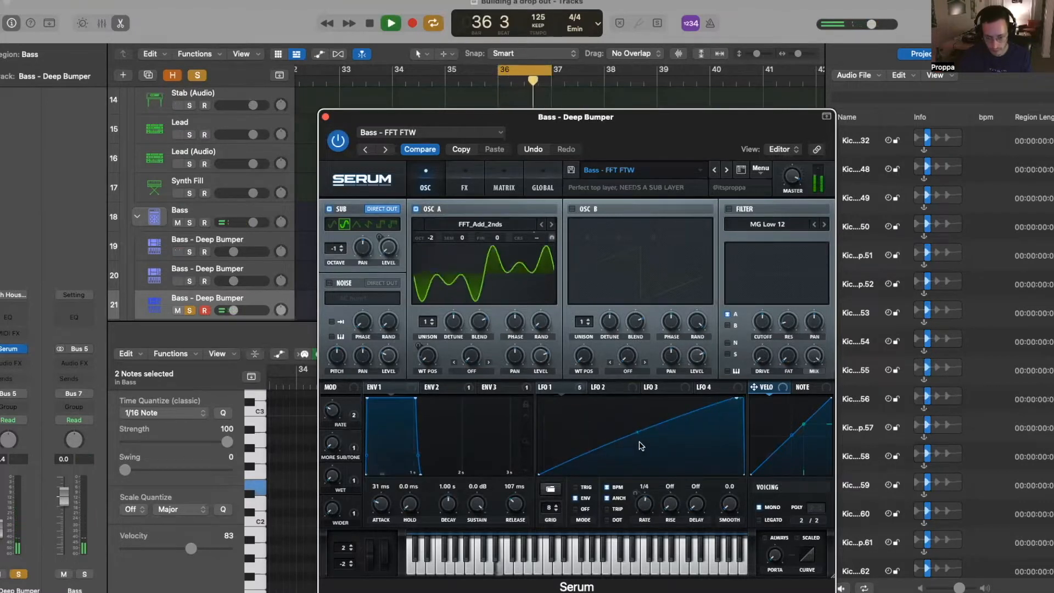
key(space)
key(c)
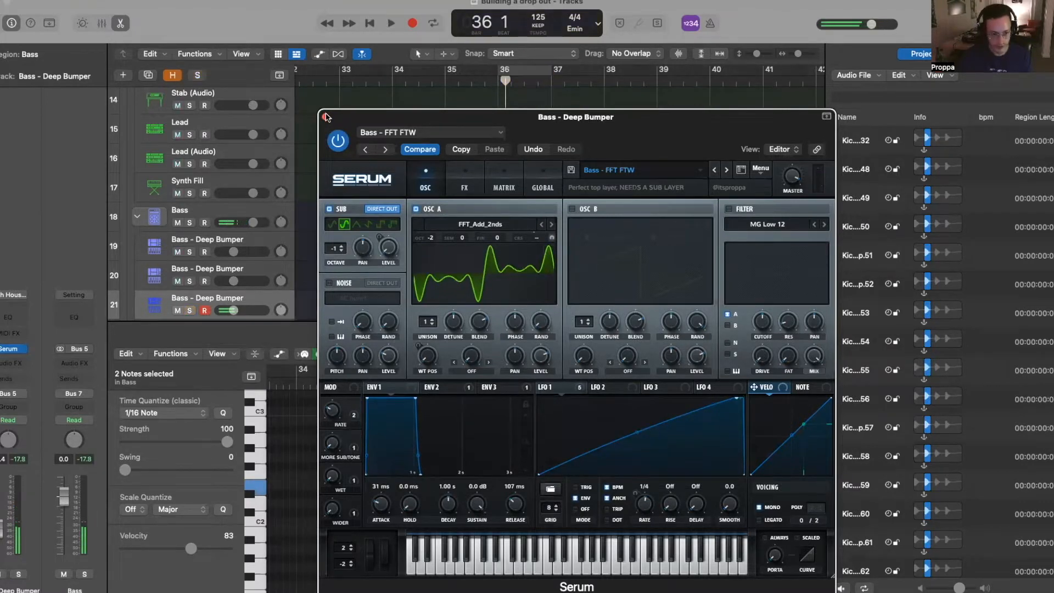
click(325, 116)
click(337, 80)
- Play the whole drop from bar 33 and check the 808 bass region's notes
scroll(398, 146, down, 4)
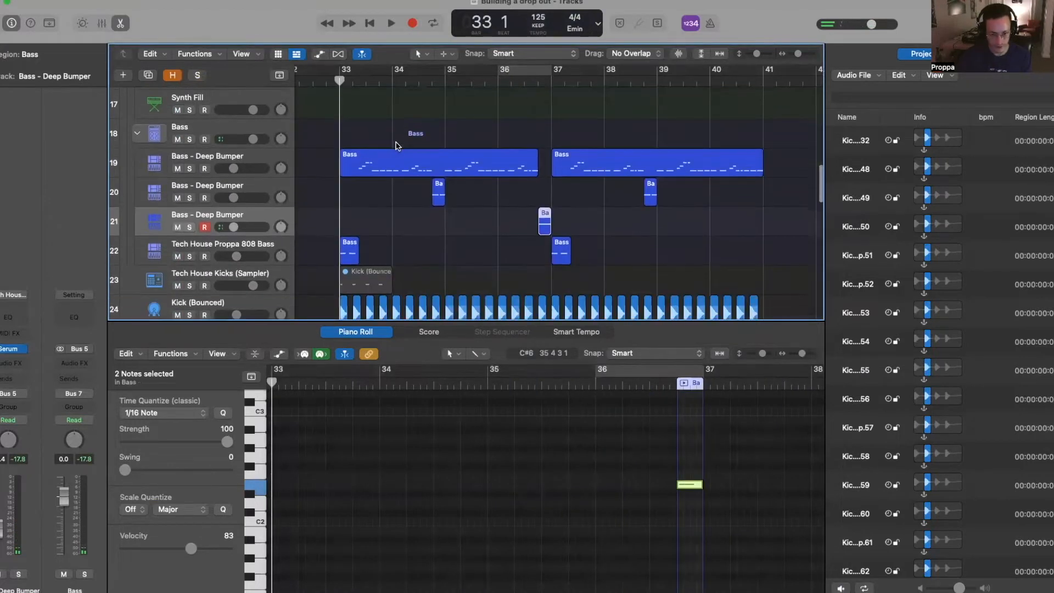
key(space)
key(super+Left)
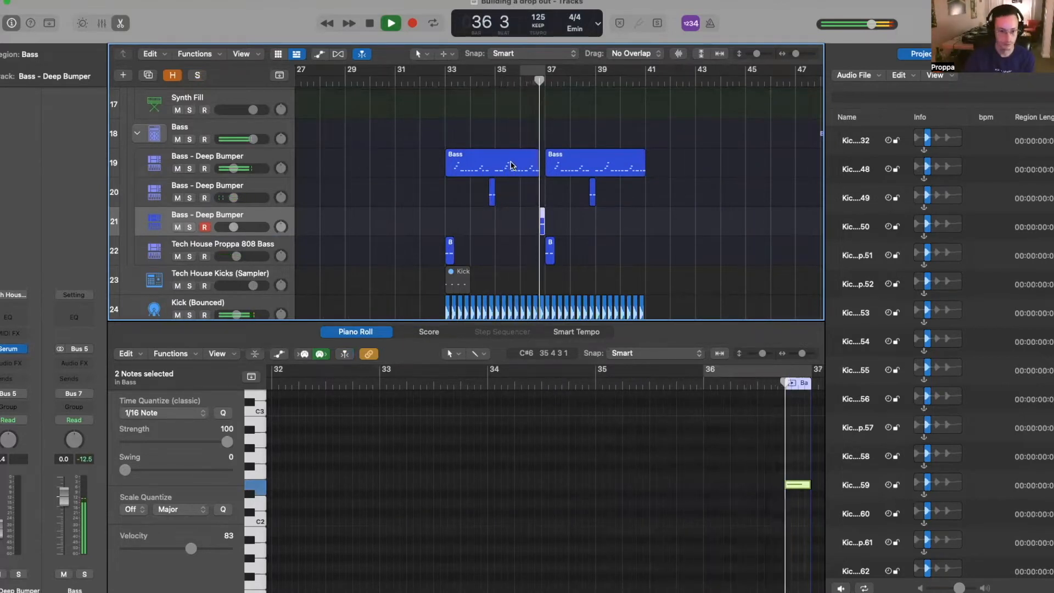
scroll(698, 181, up, 5)
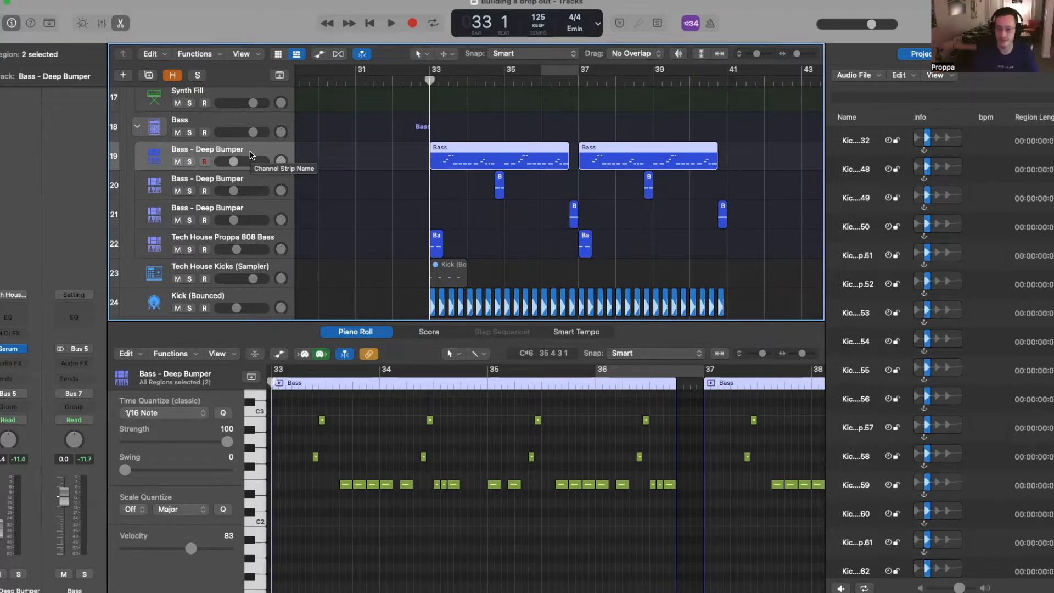
click(346, 239)
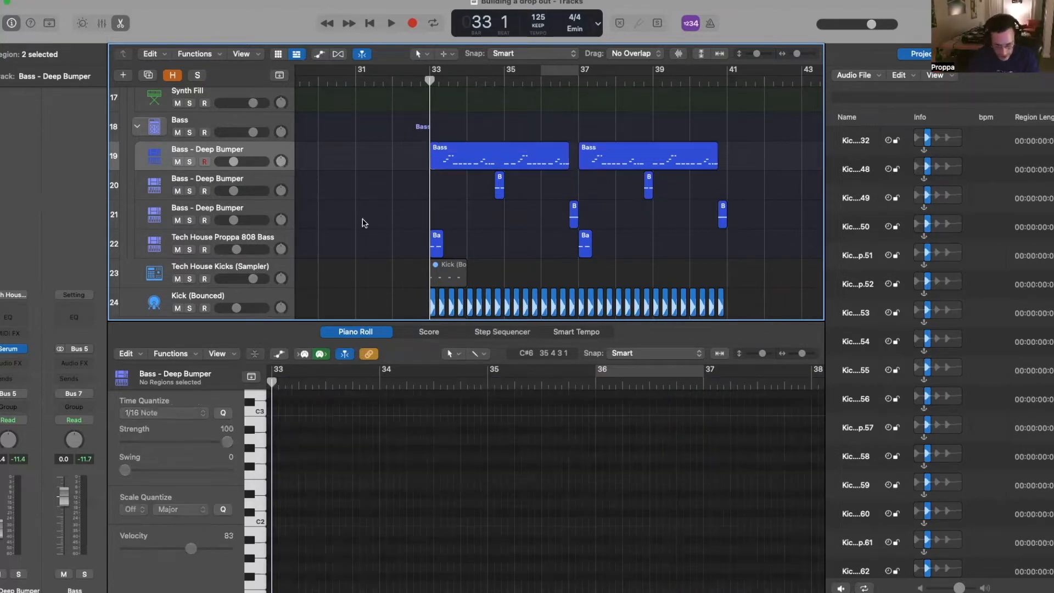
scroll(545, 246, up, 6)
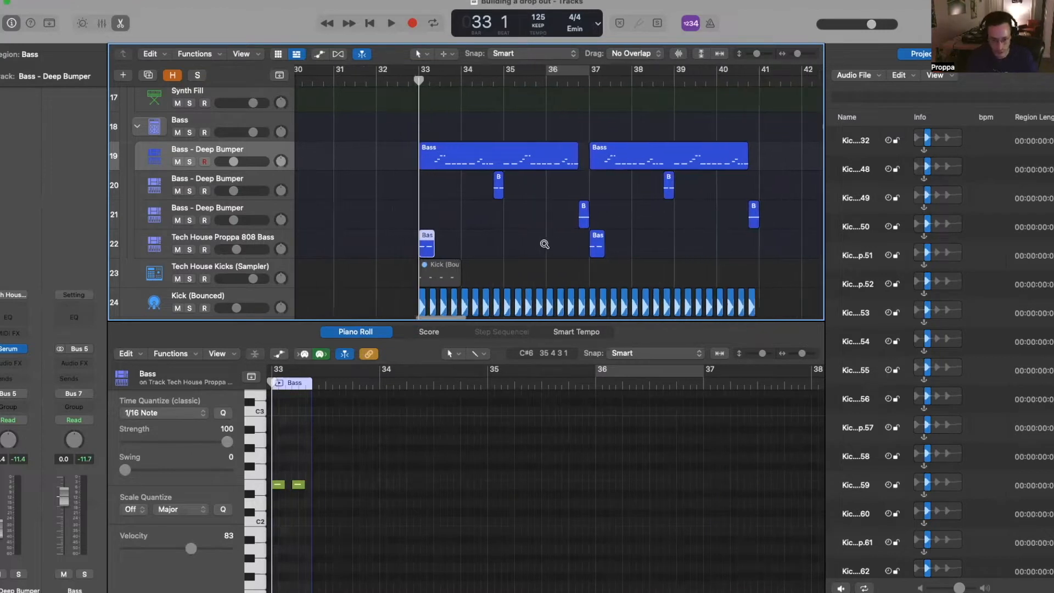
scroll(545, 246, down, 3)
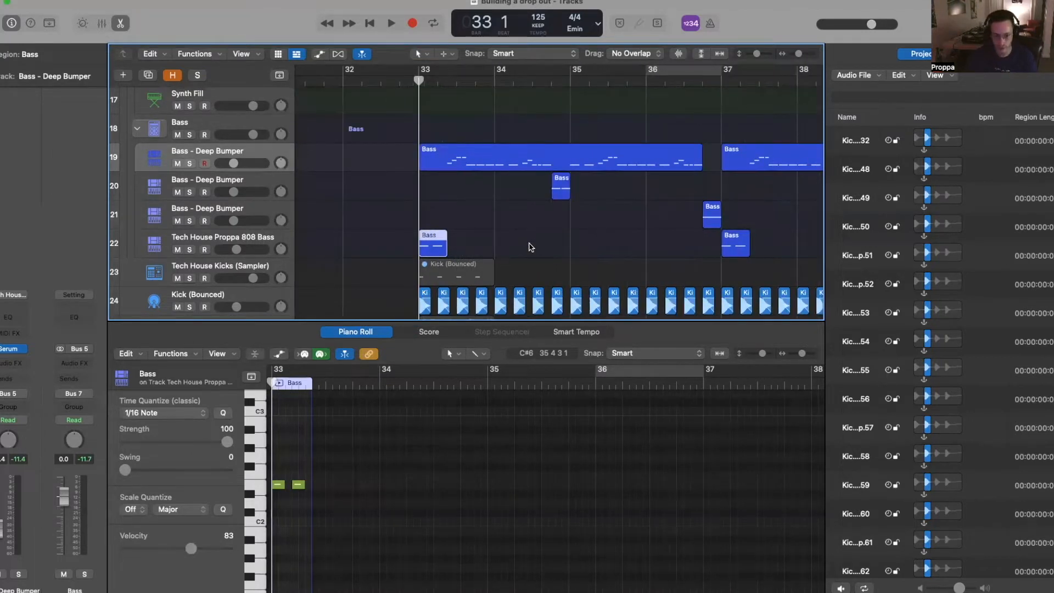
scroll(531, 247, down, 3)
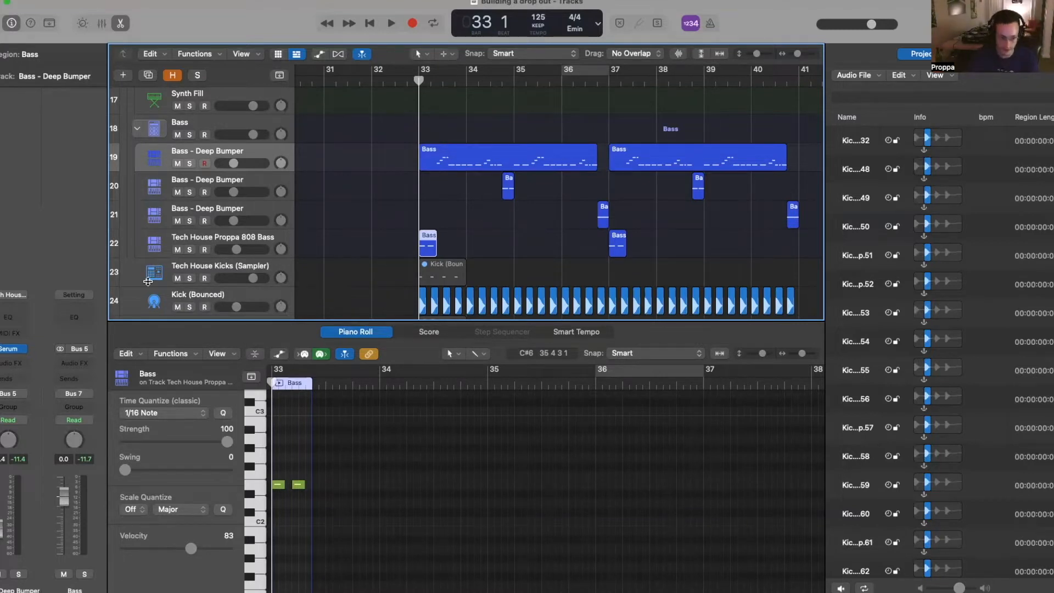
- Inspect the second Deep Bumper track's two regions in the note editor around bar 34
click(230, 237)
click(251, 184)
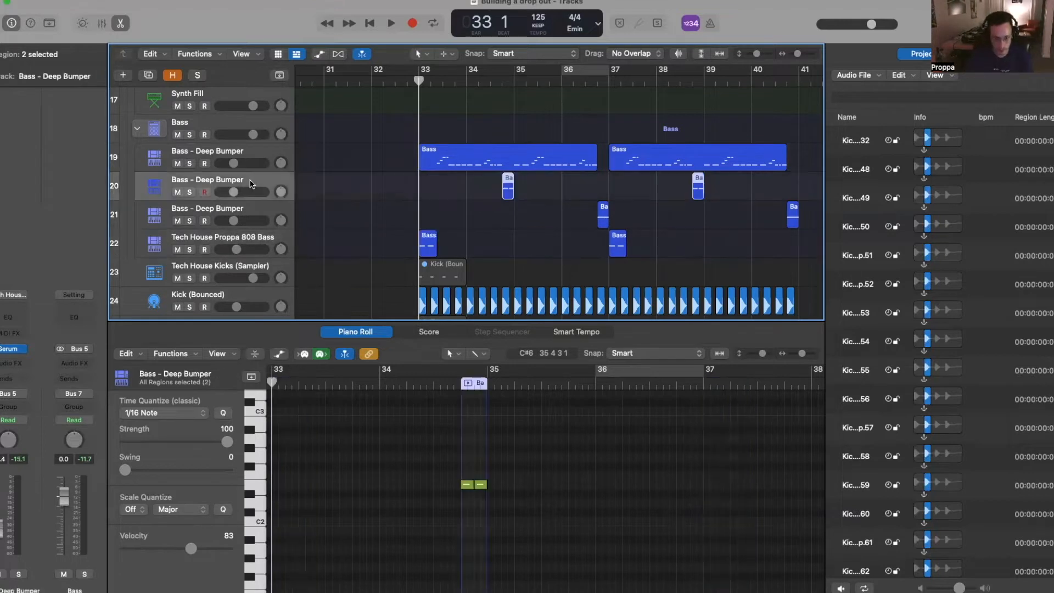
scroll(790, 212, up, 4)
scroll(632, 190, down, 4)
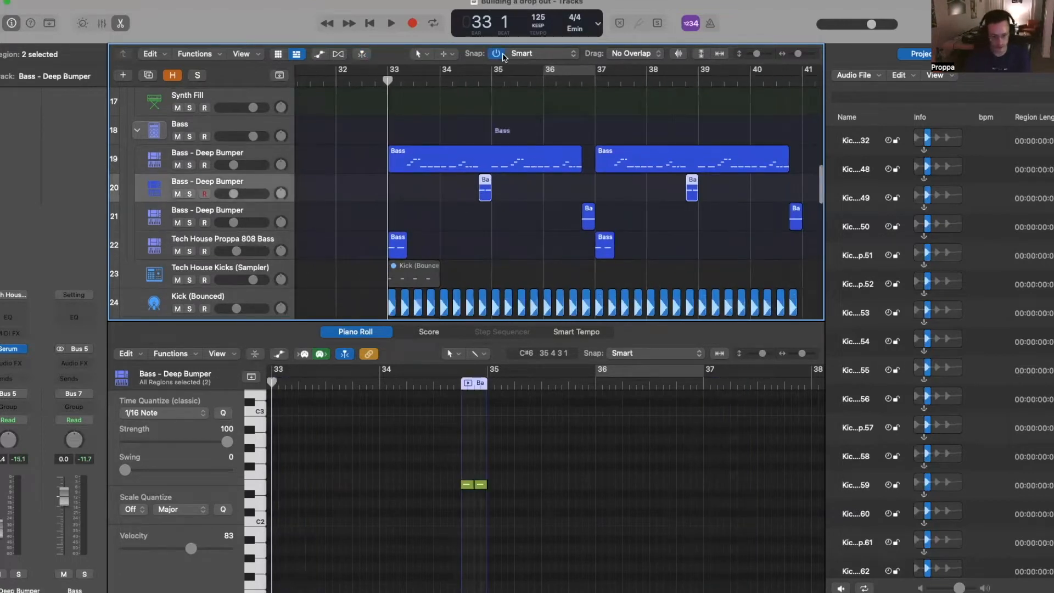
click(475, 79)
scroll(492, 147, up, 6)
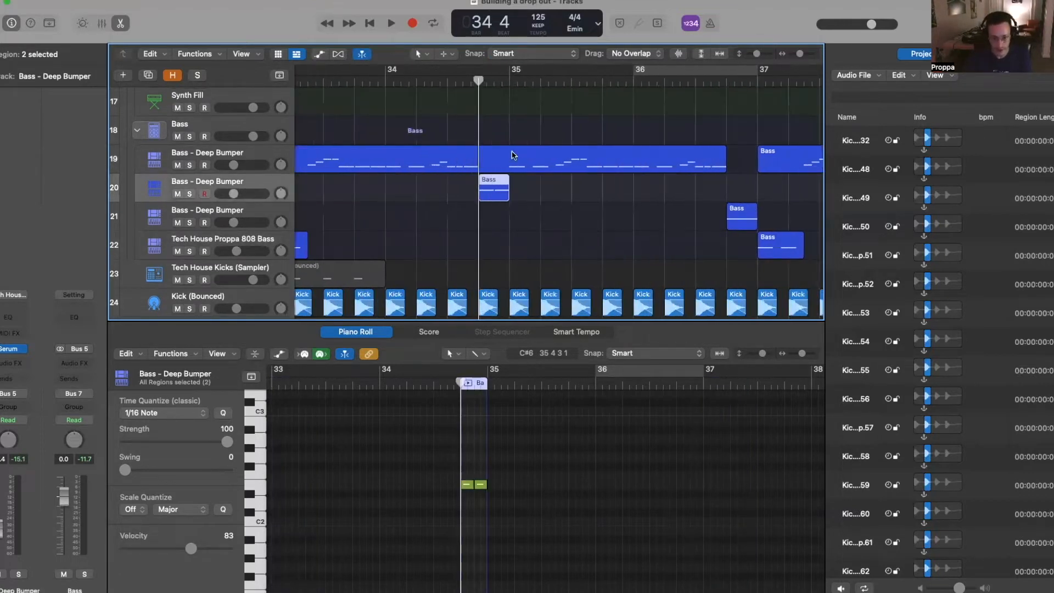
scroll(492, 163, down, 8)
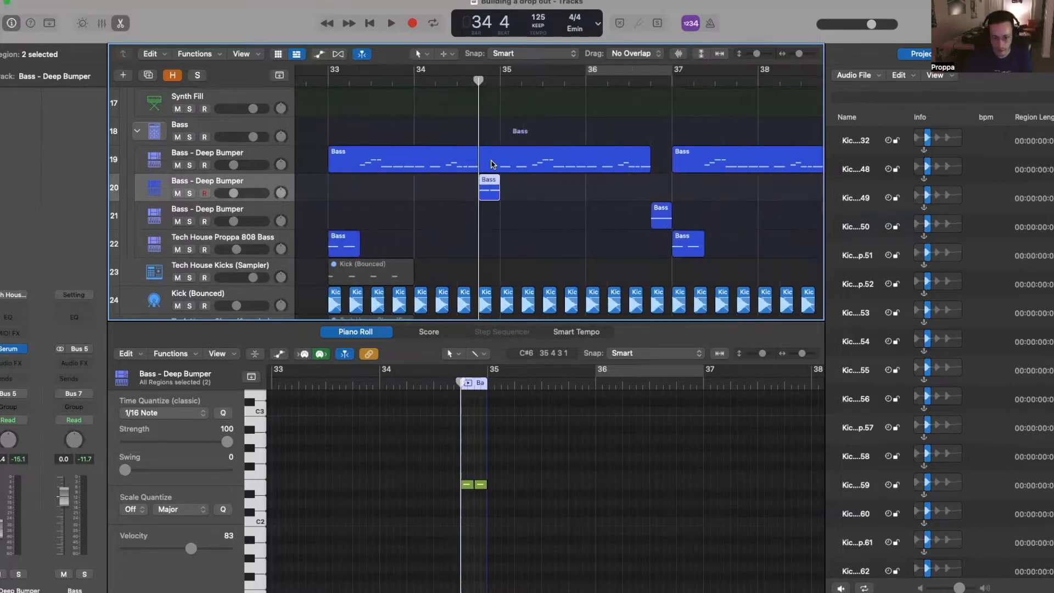
scroll(492, 163, up, 4)
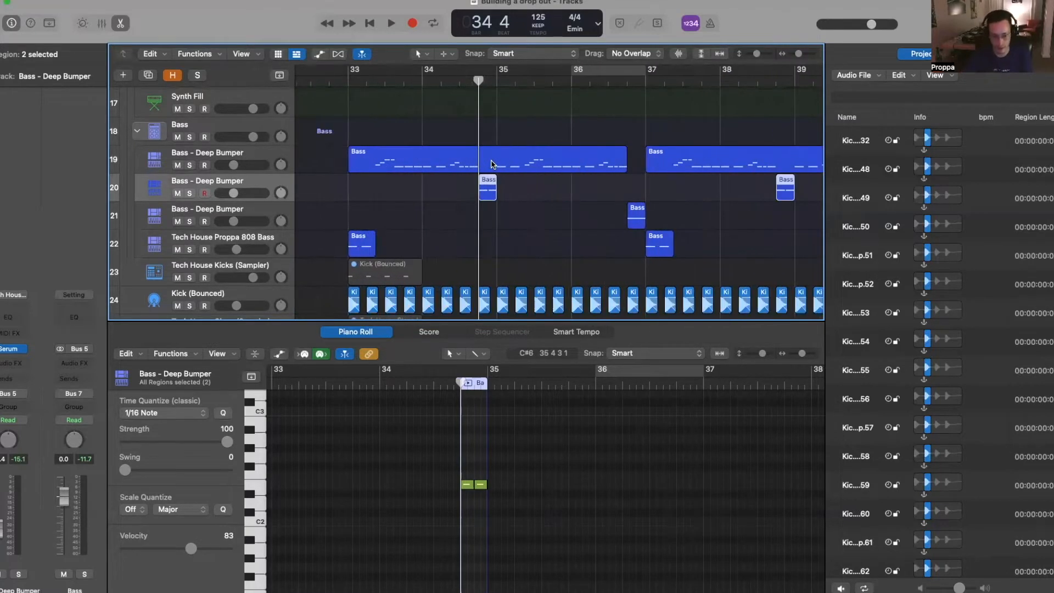
scroll(498, 161, up, 1)
scroll(496, 163, down, 2)
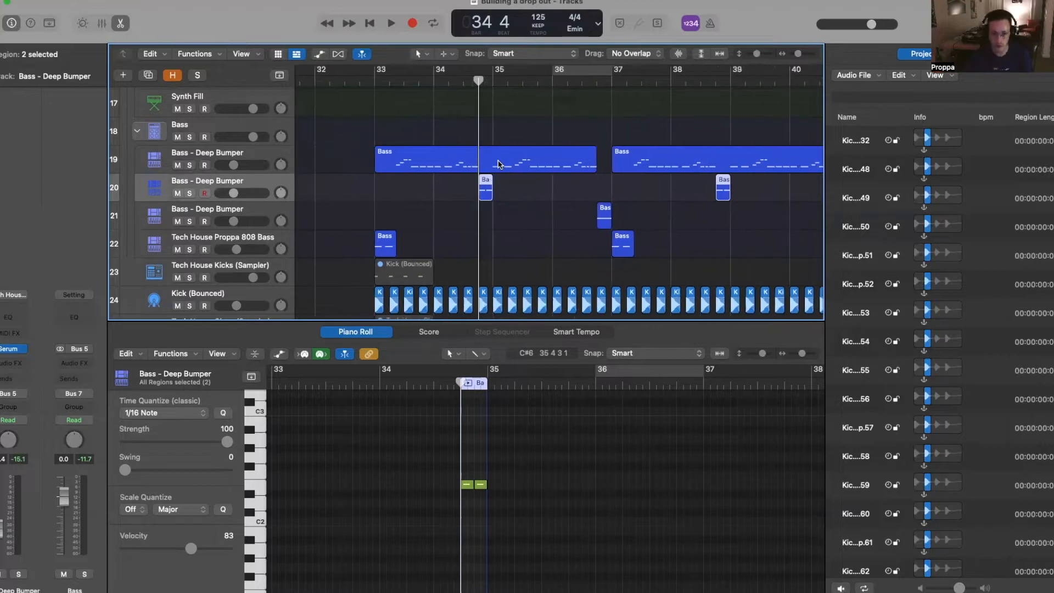
click(457, 92)
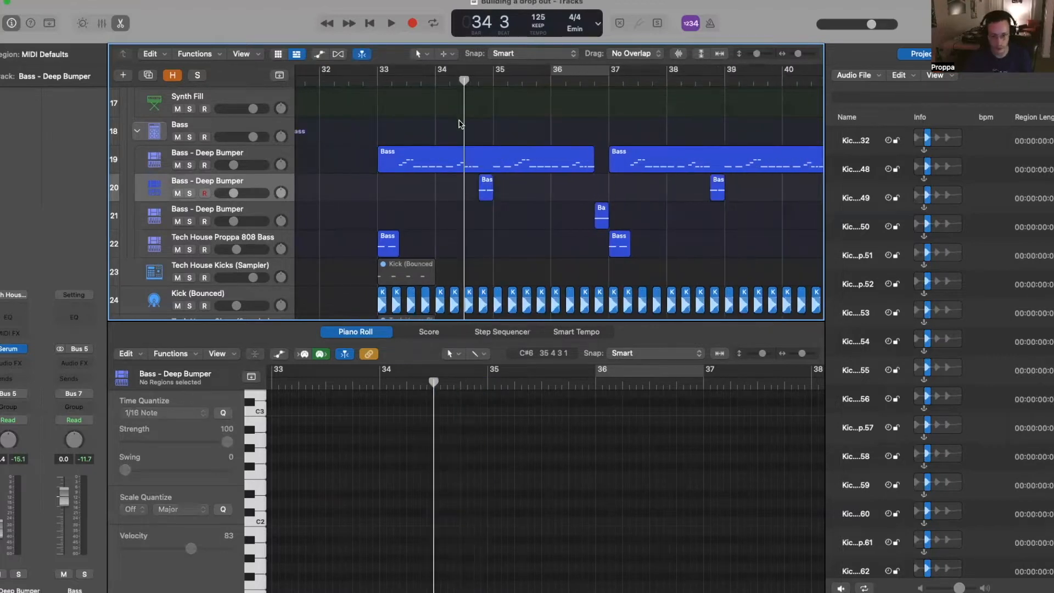
- Turn on cycle over bars 33–41 and select the main Deep Bumper bass regions
key(c)
scroll(528, 134, up, 2)
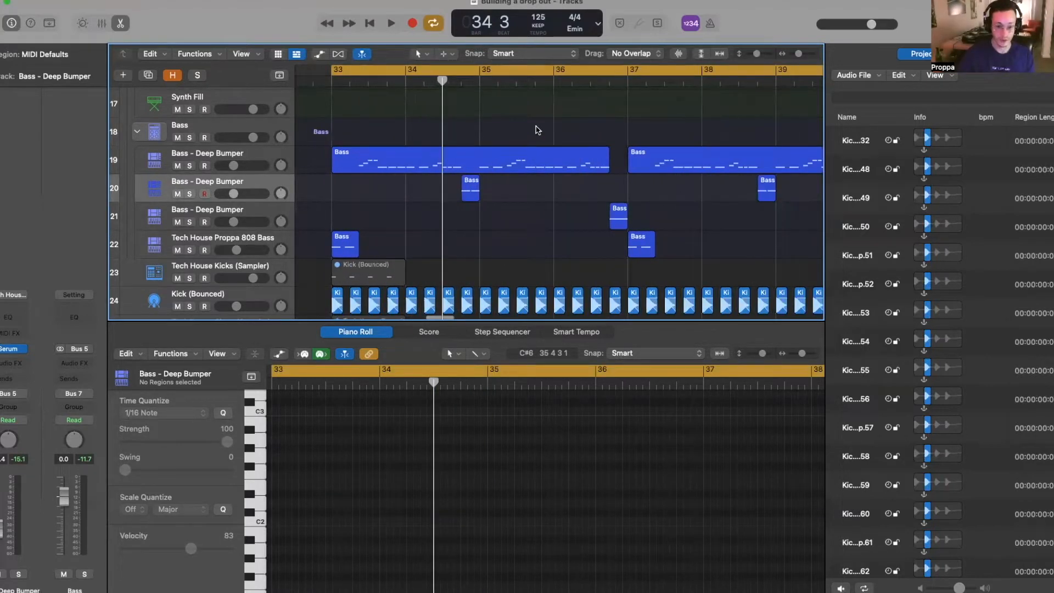
scroll(506, 144, down, 3)
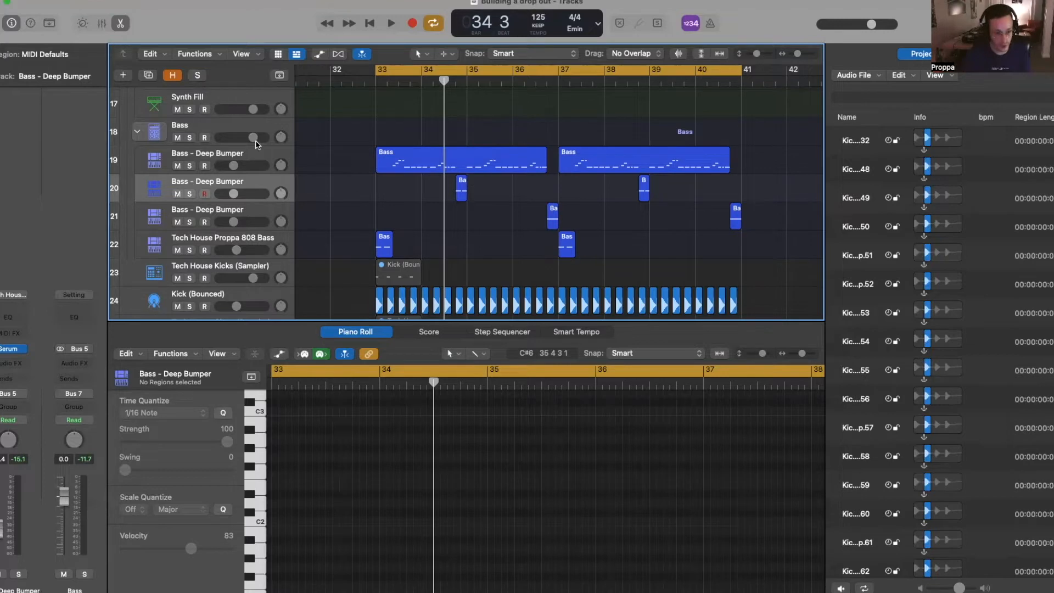
click(250, 158)
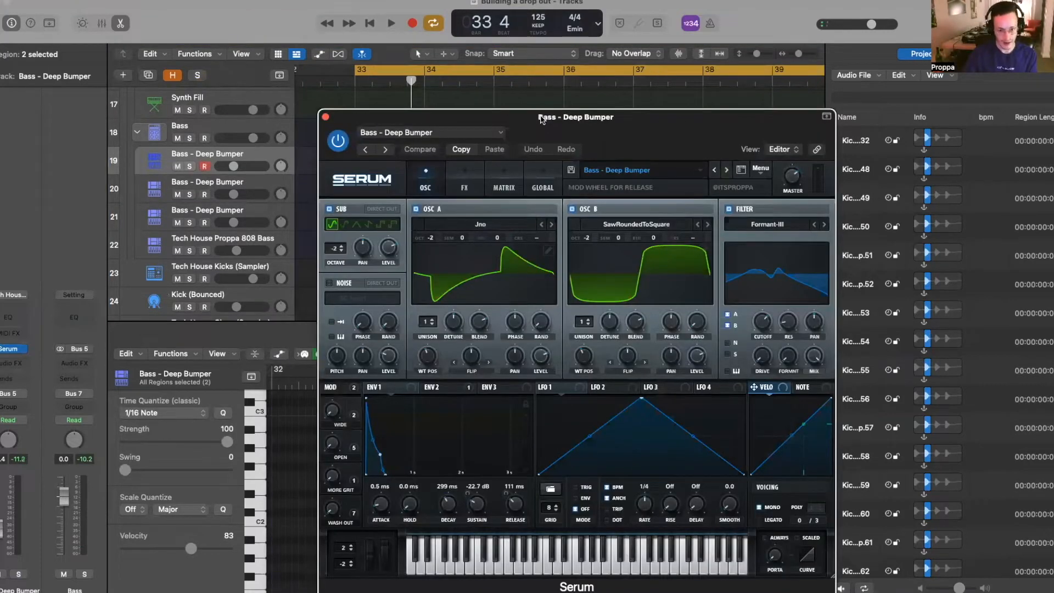
- Check what Serum's OPEN macro modulates on the Deep Bumper bass, then show the automation lanes
drag(540, 115, 497, 78)
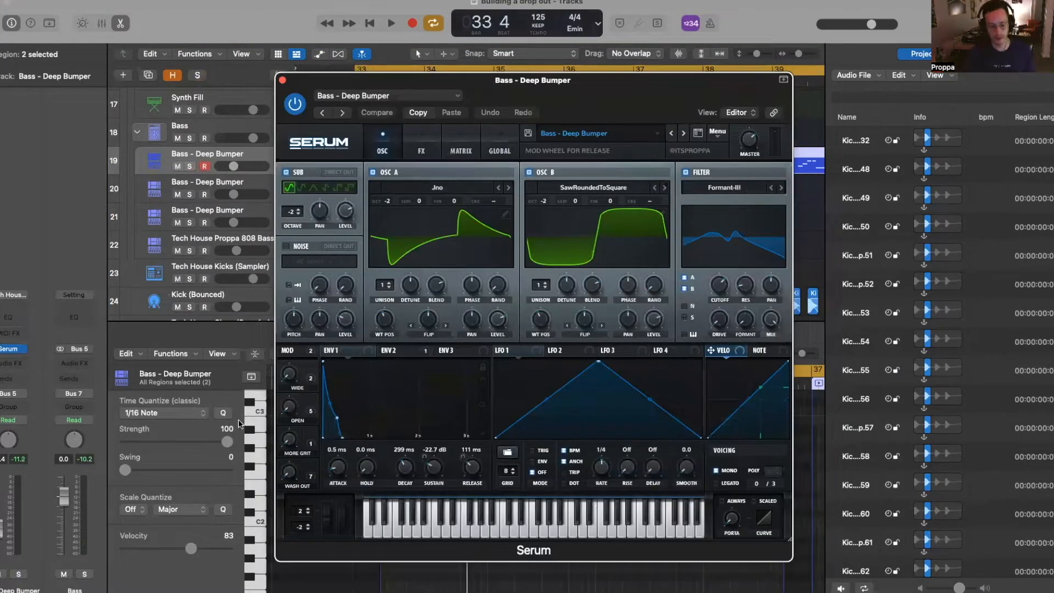
click(309, 402)
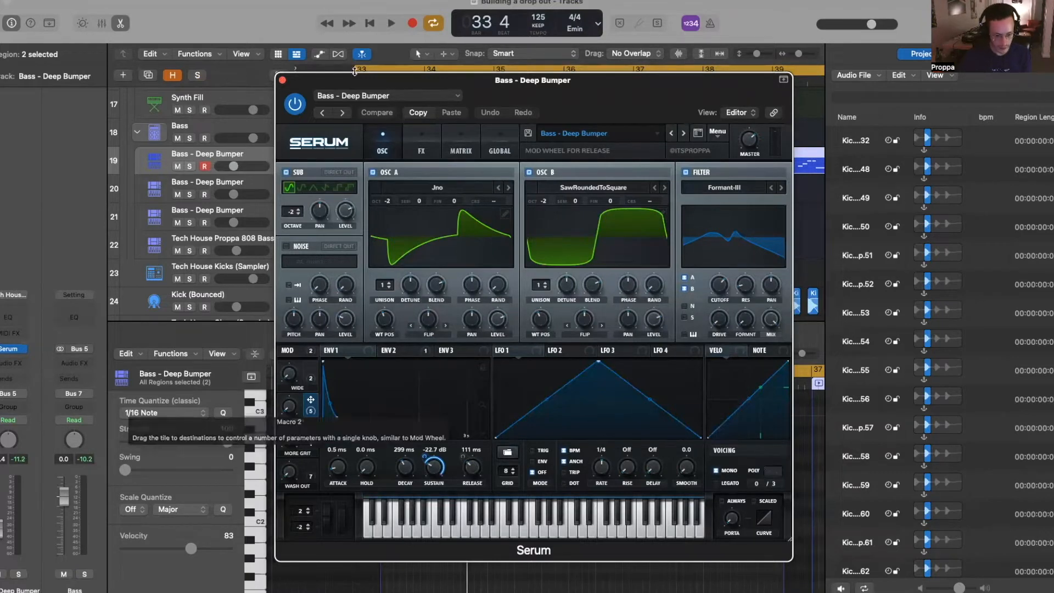
click(280, 80)
key(z)
- Set the lane to Serum Macro 2 and draw an automation bump near the bass region's end
key(v)
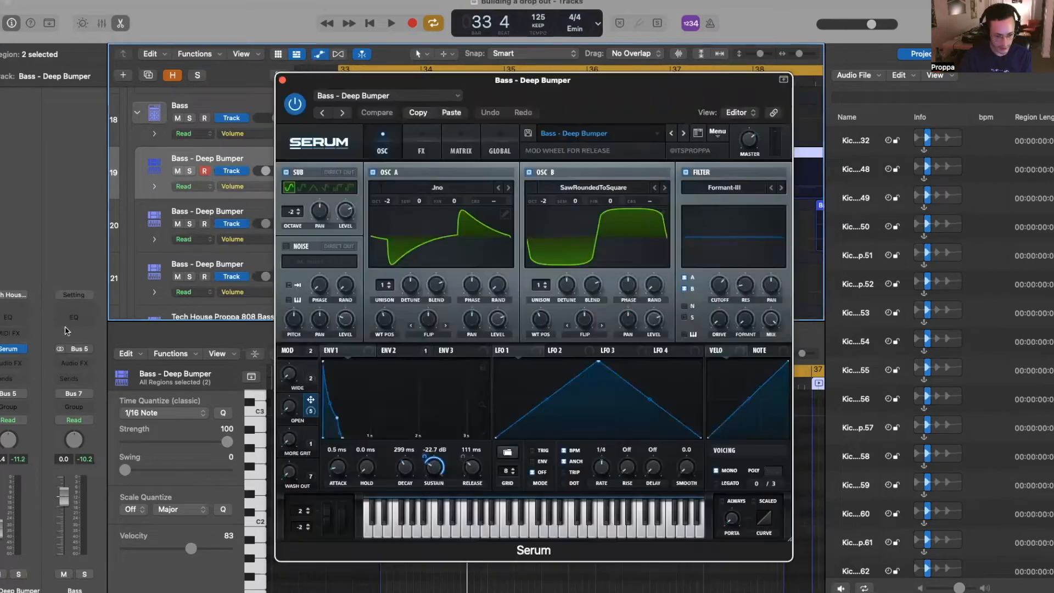
click(289, 411)
key(v)
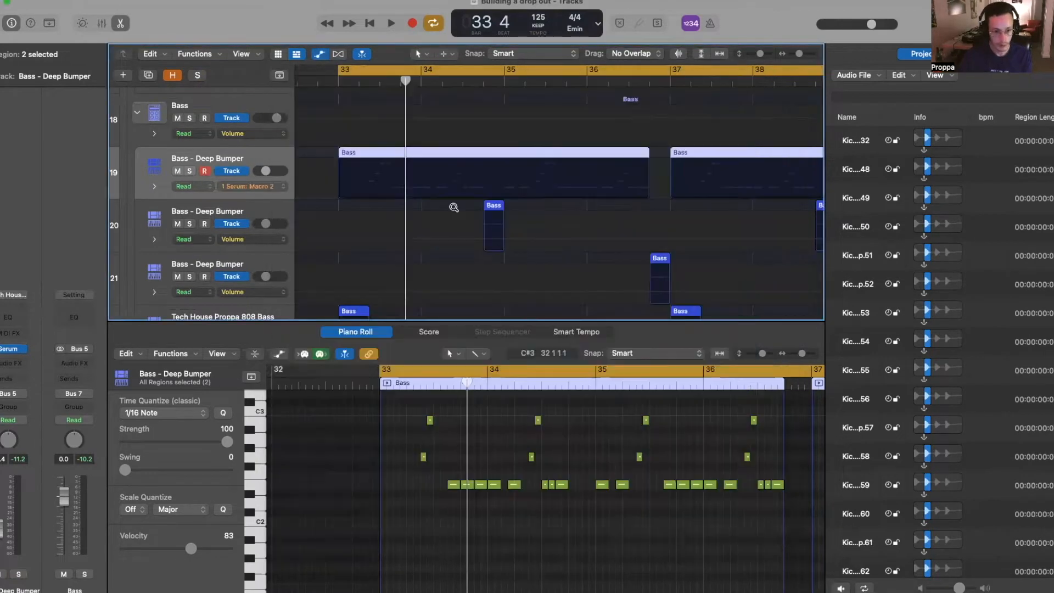
scroll(454, 207, down, 1)
click(439, 198)
click(479, 198)
drag(440, 197, 459, 181)
click(457, 197)
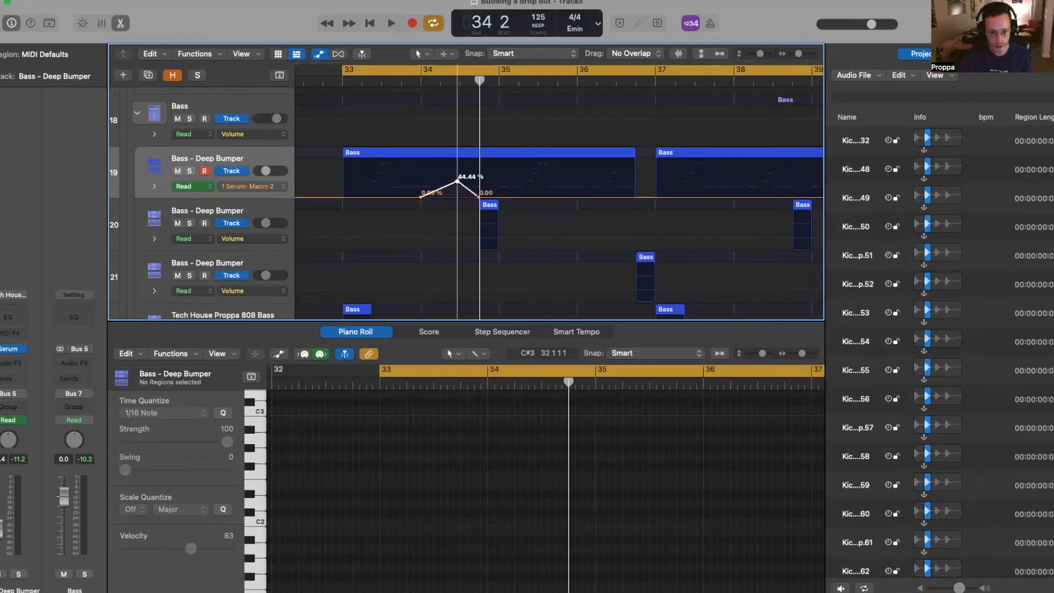
- Audition the sweep, shift the bump one bar later and raise its peak to about 70%
key(space)
key(a)
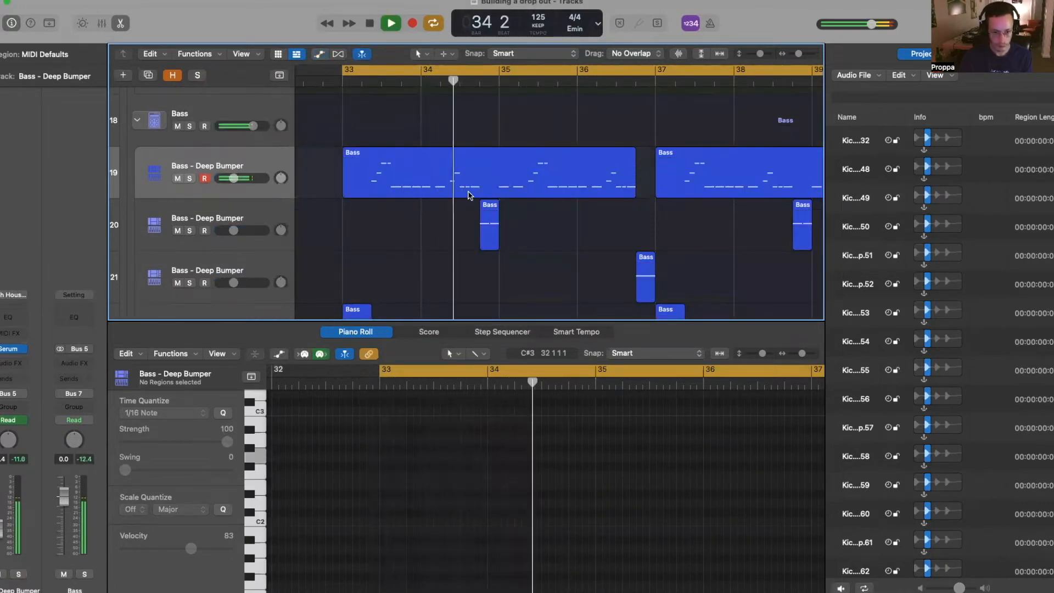
key(a)
key(space)
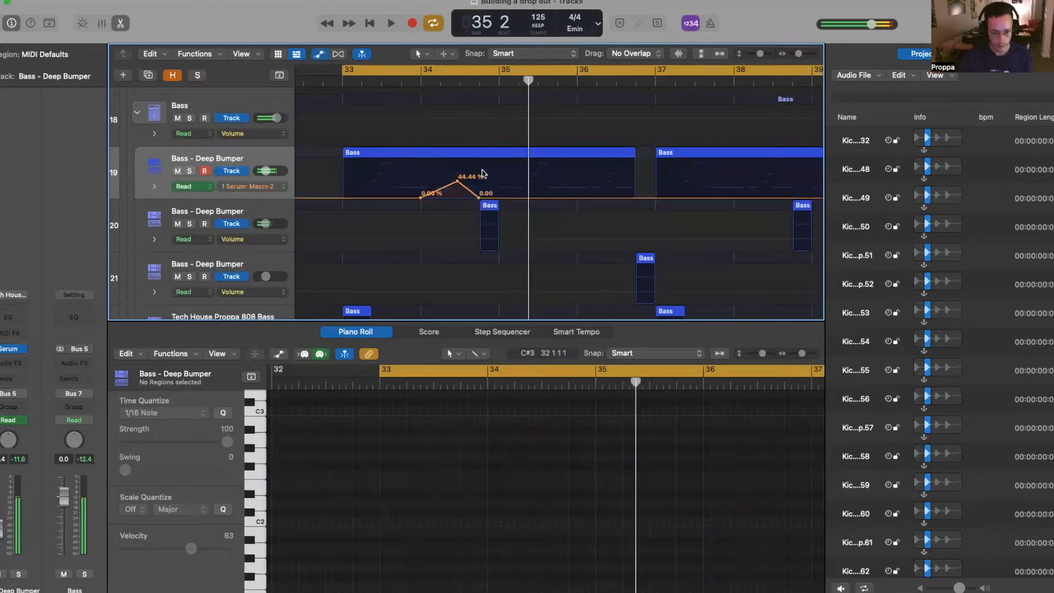
key(alt+Right)
key(alt+Right)
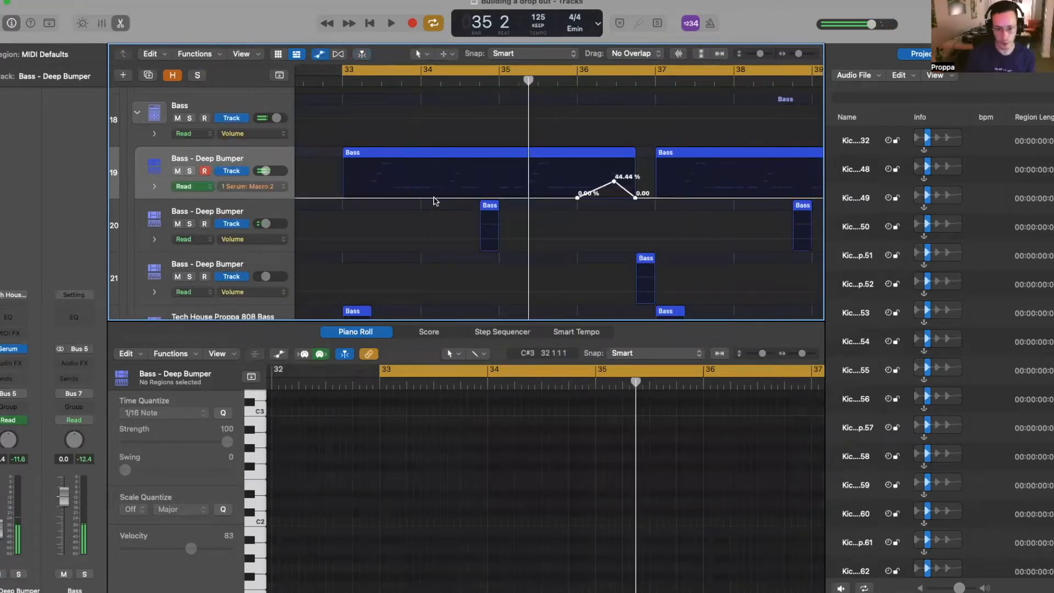
click(623, 153)
drag(614, 182, 621, 168)
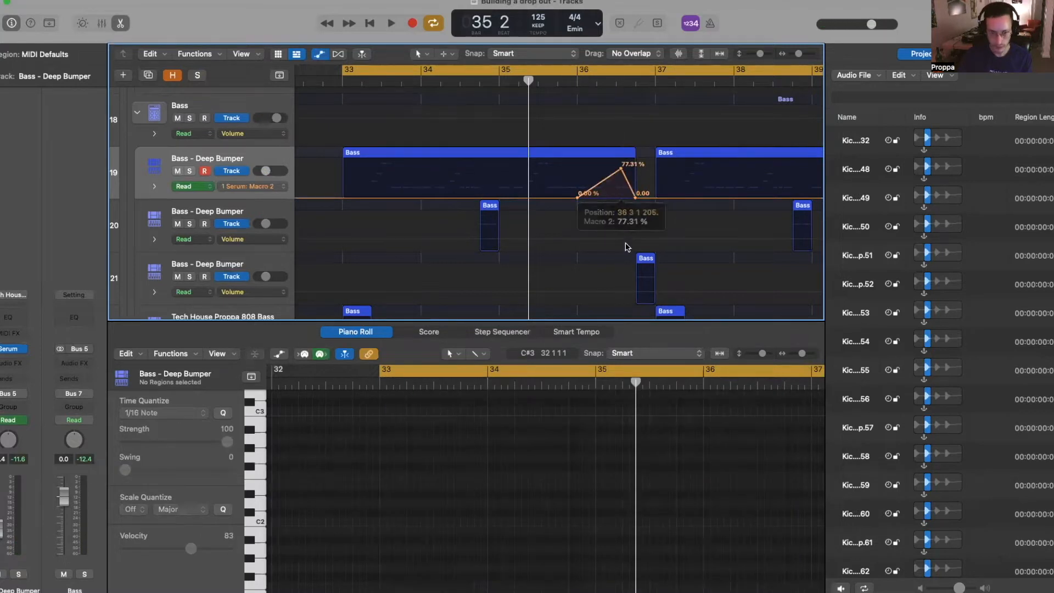
- Lower the Macro 2 peak to 64.99% and add a starting point at bar 33
key(space)
key(a)
key(super+Left)
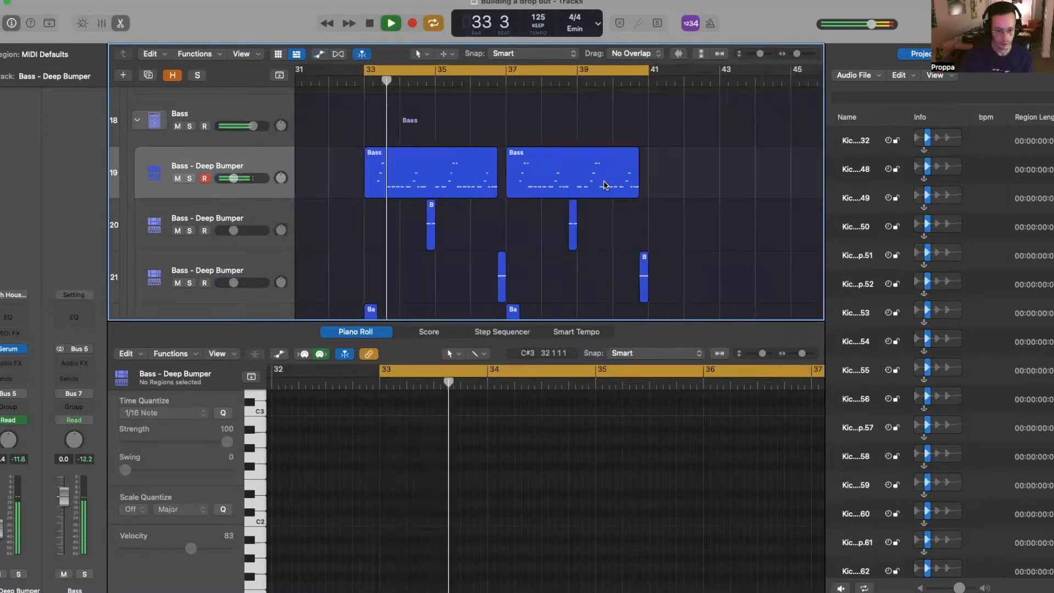
key(super+Up)
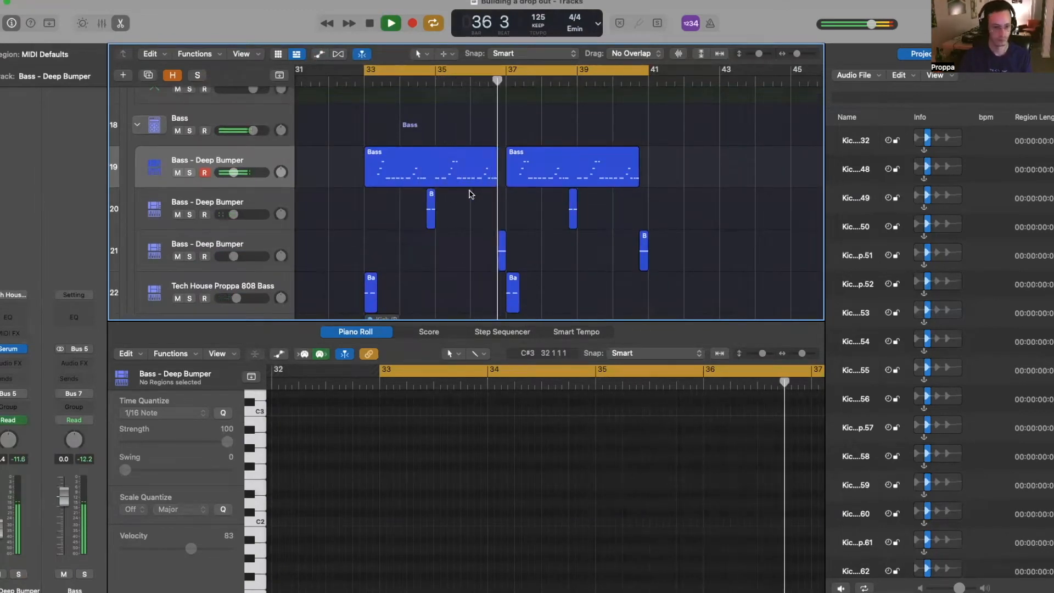
key(a)
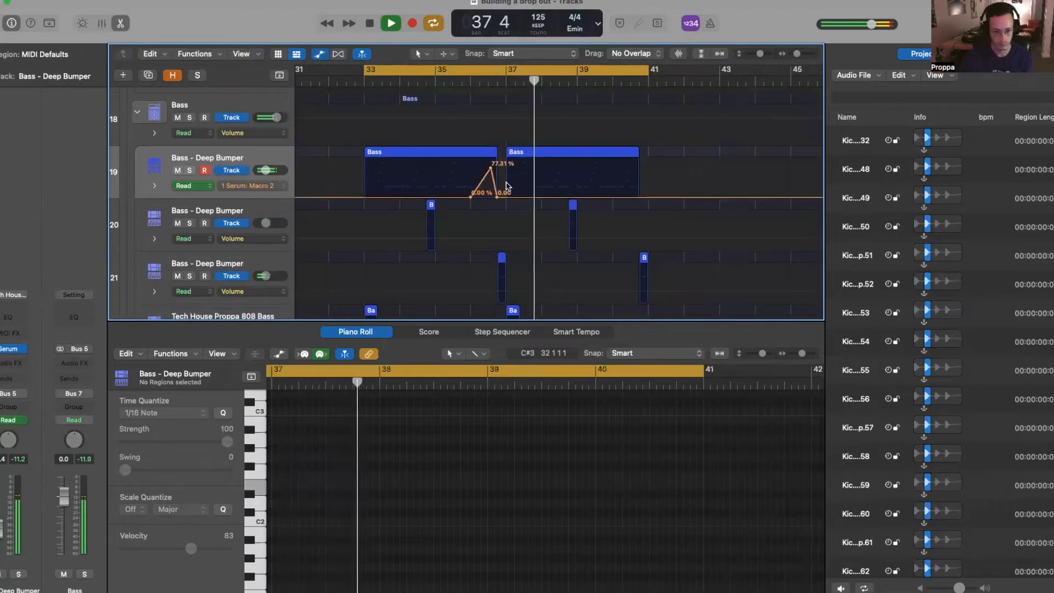
key(space)
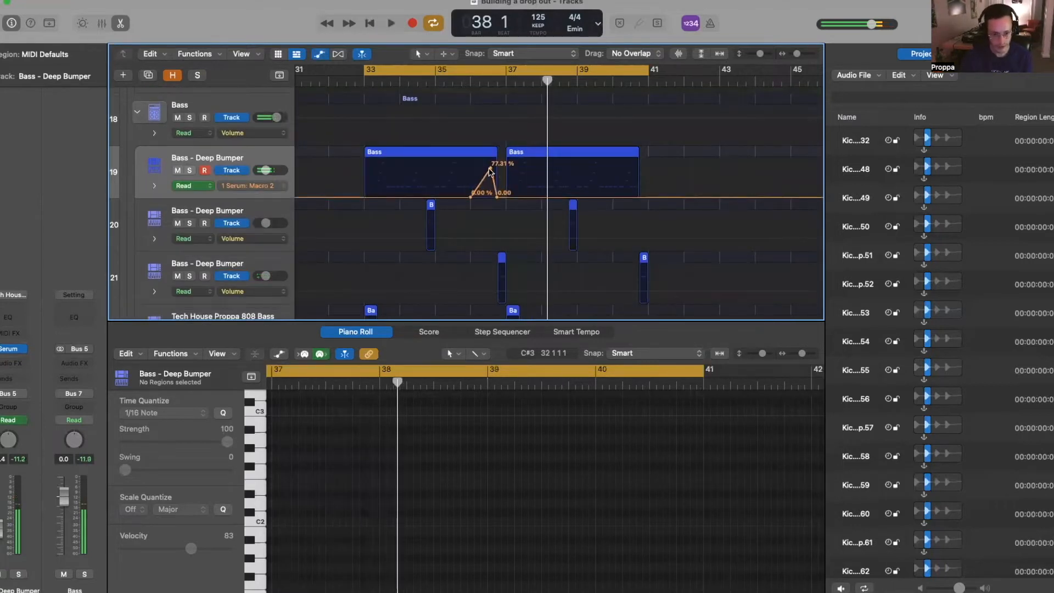
drag(490, 171, 490, 177)
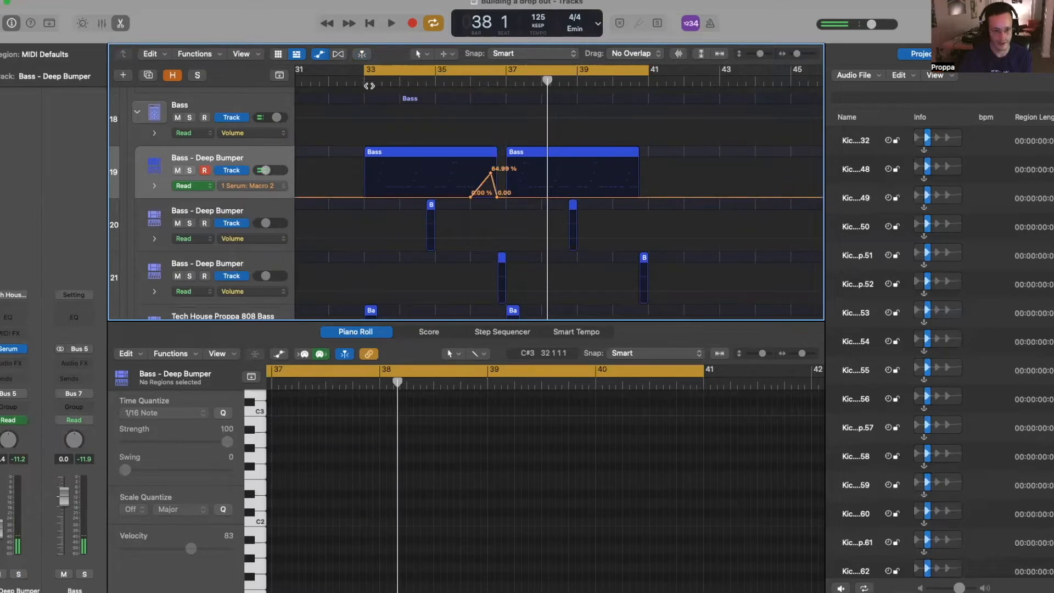
click(369, 85)
click(371, 197)
- Copy the Macro 2 bump and paste it with its peak at bar 40 beat 1
drag(323, 189, 537, 98)
key(super+r)
click(635, 170)
drag(635, 170, 622, 170)
- With looping off, audition from bar 39 and nudge the second peak slightly earlier
key(c)
click(589, 81)
key(space)
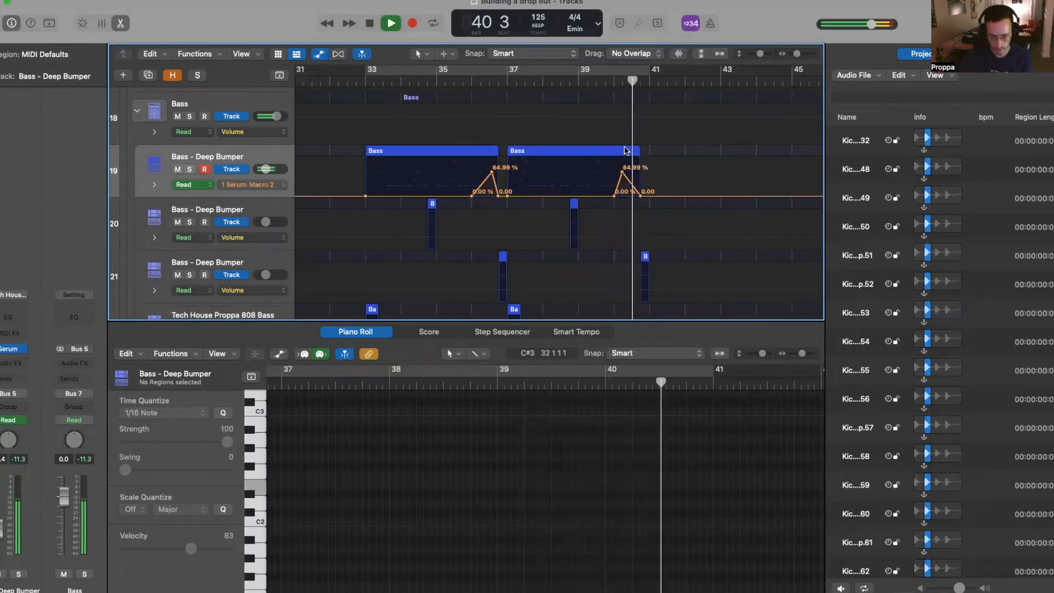
key(space)
drag(622, 172, 616, 172)
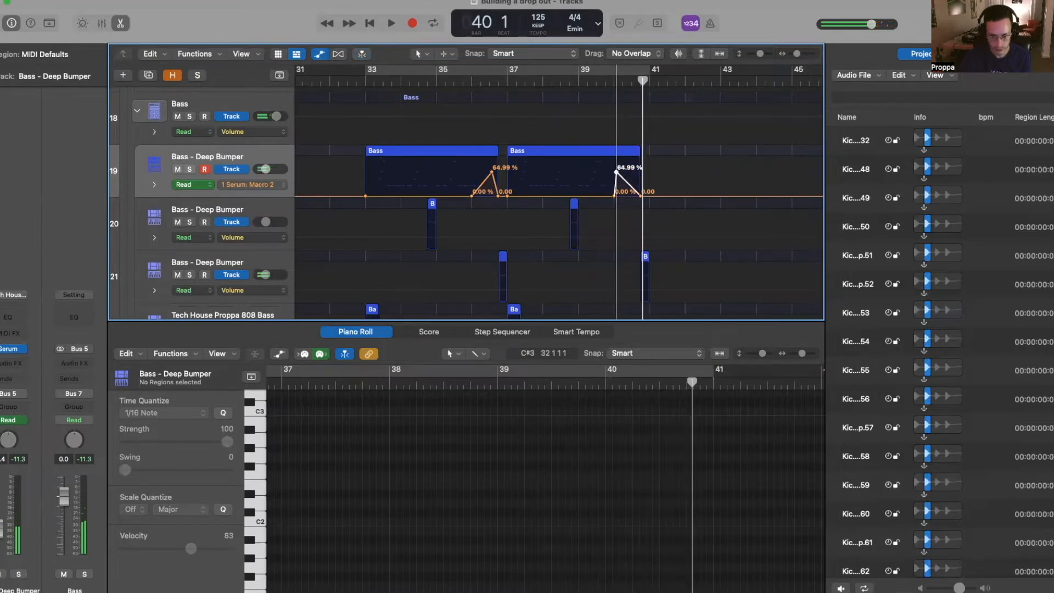
click(604, 81)
key(space)
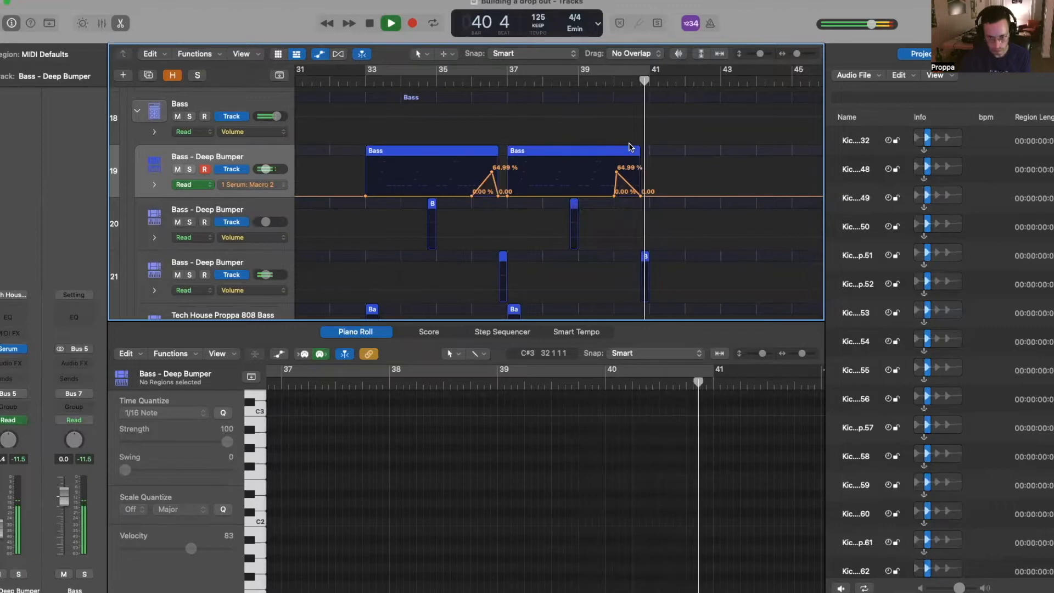
key(space)
- Hide automation, close the note editor and re-enable the bar 33–41 loop
key(a)
scroll(610, 161, down, 5)
key(p)
key(c)
scroll(529, 315, up, 5)
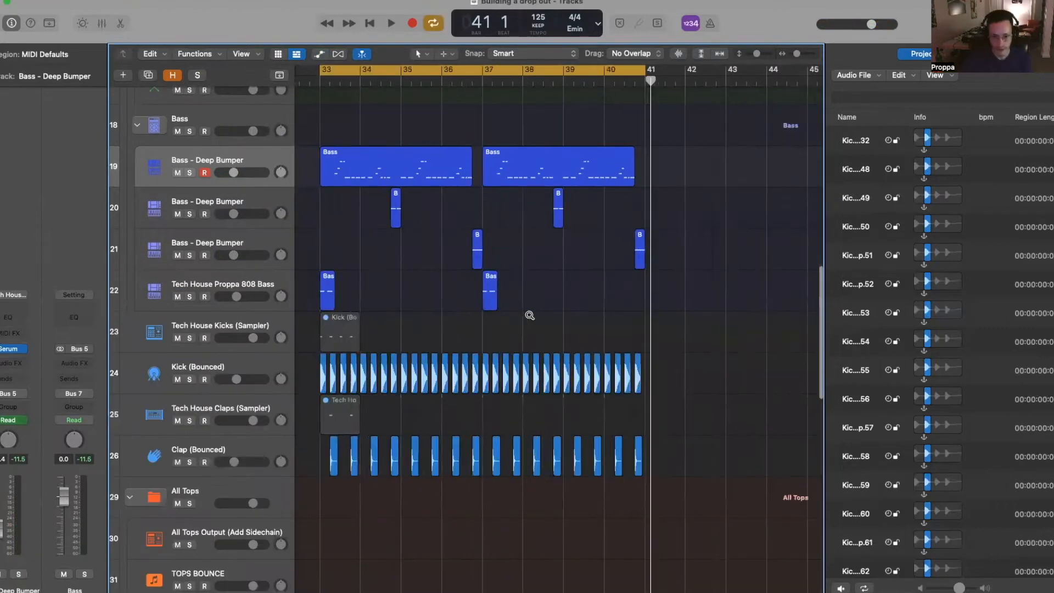
scroll(529, 316, down, 4)
scroll(529, 315, down, 2)
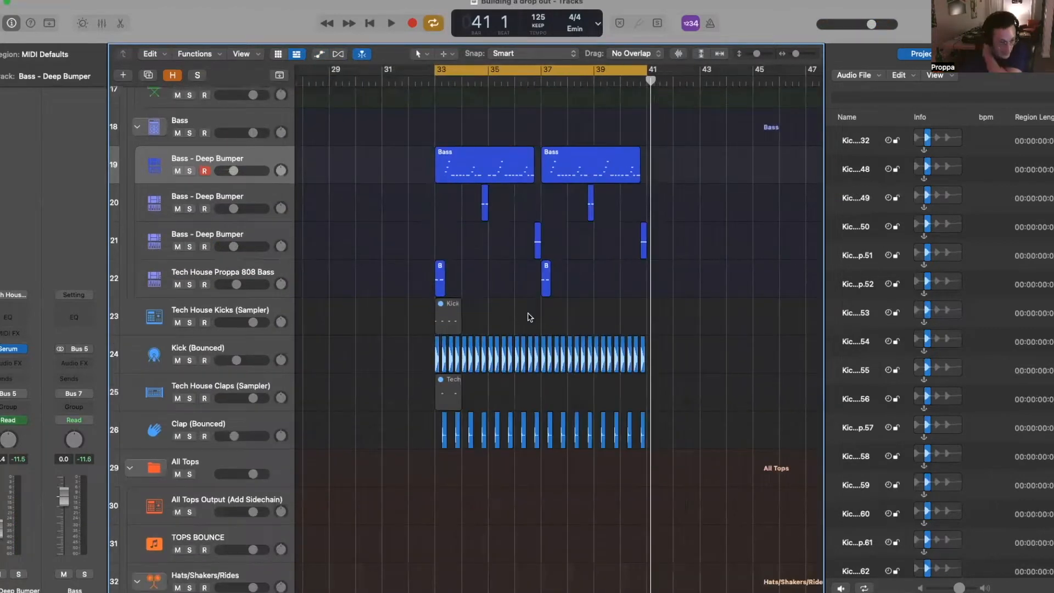
- Zoom in on the lower tracks and marquee-select the first 808 Bass region at bar 33
scroll(417, 294, up, 2)
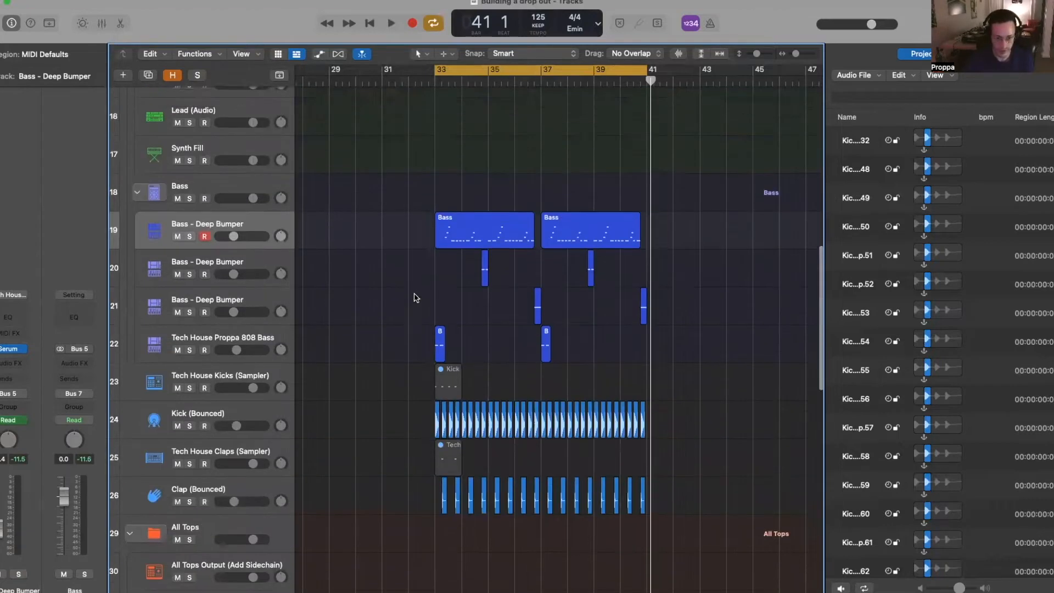
scroll(435, 313, up, 2)
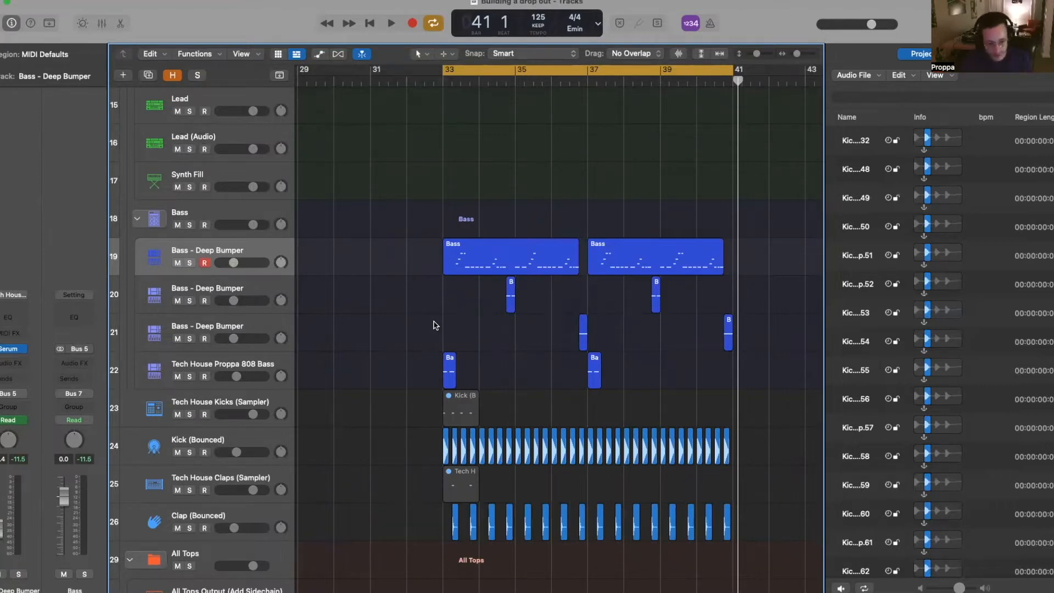
scroll(431, 333, up, 5)
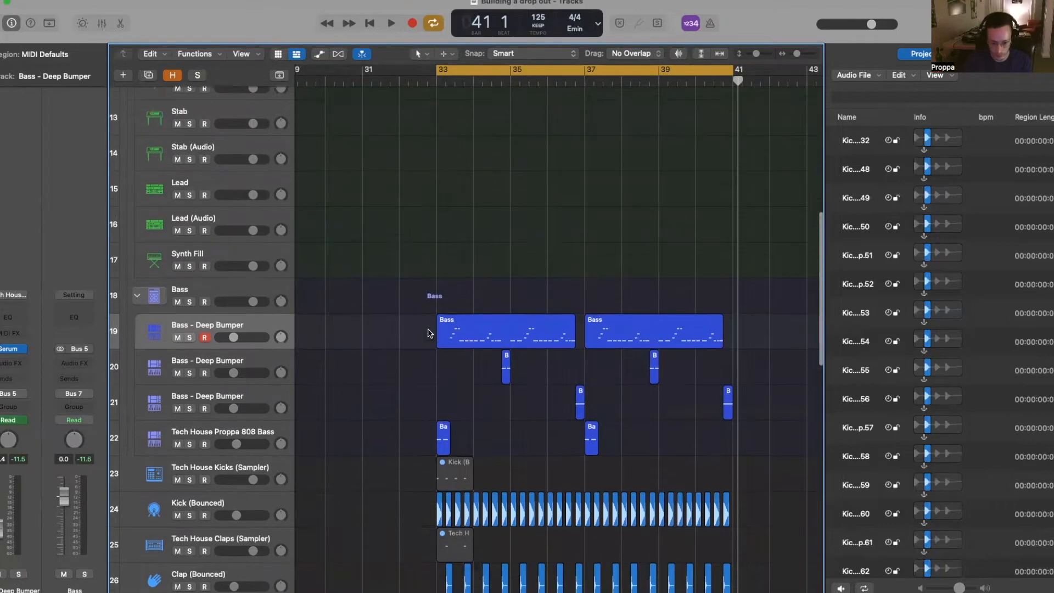
scroll(430, 333, down, 5)
drag(363, 367, 667, 360)
drag(499, 497, 429, 486)
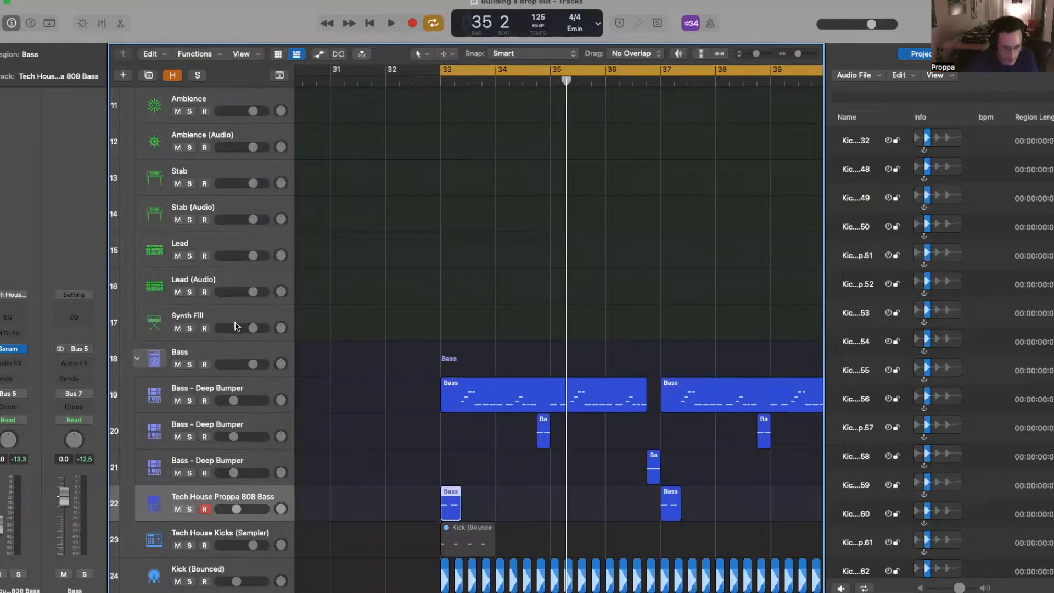
- Paste the 808 Bass region onto Synth Fill at bar 33, solo it and play
click(235, 326)
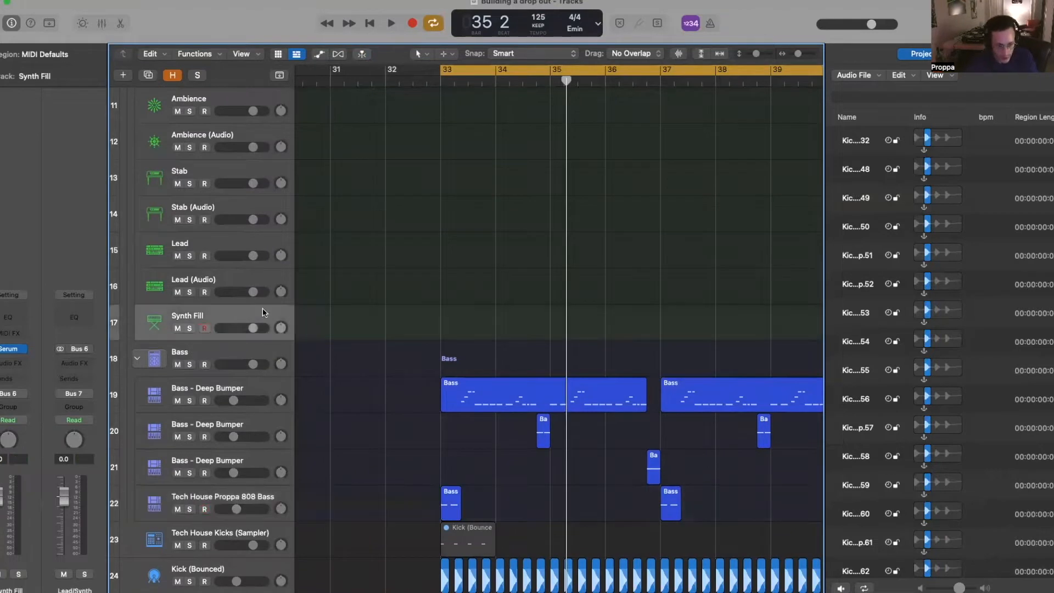
click(436, 79)
key(super+v)
scroll(346, 306, left, 2)
key(s)
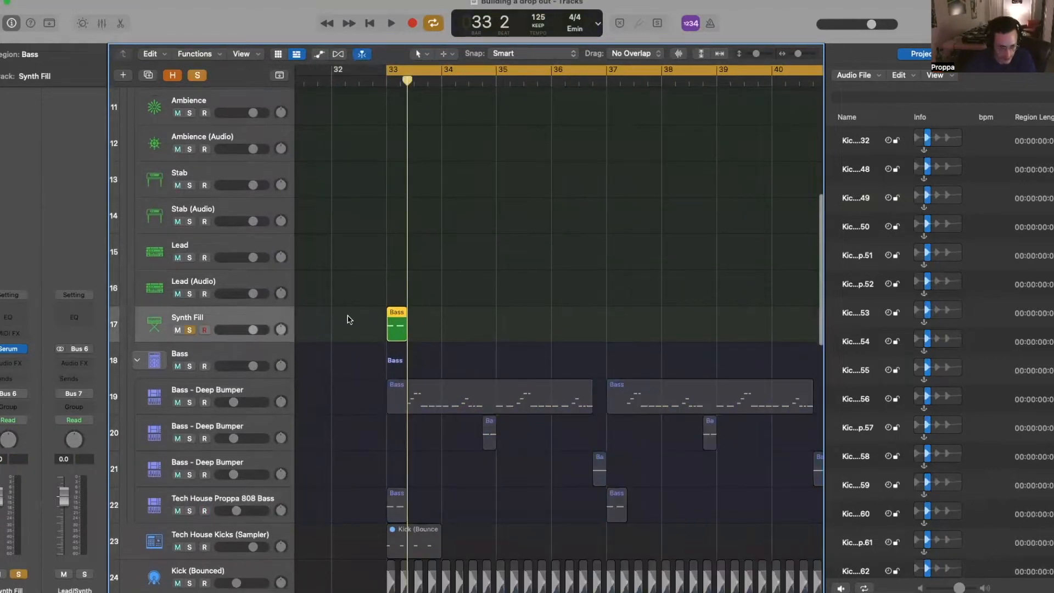
key(space)
- Lower Synth Fill's volume, solo the 808 Bass alongside it, and bring up Serum's preset list
key(space)
drag(264, 333, 251, 334)
click(190, 511)
key(space)
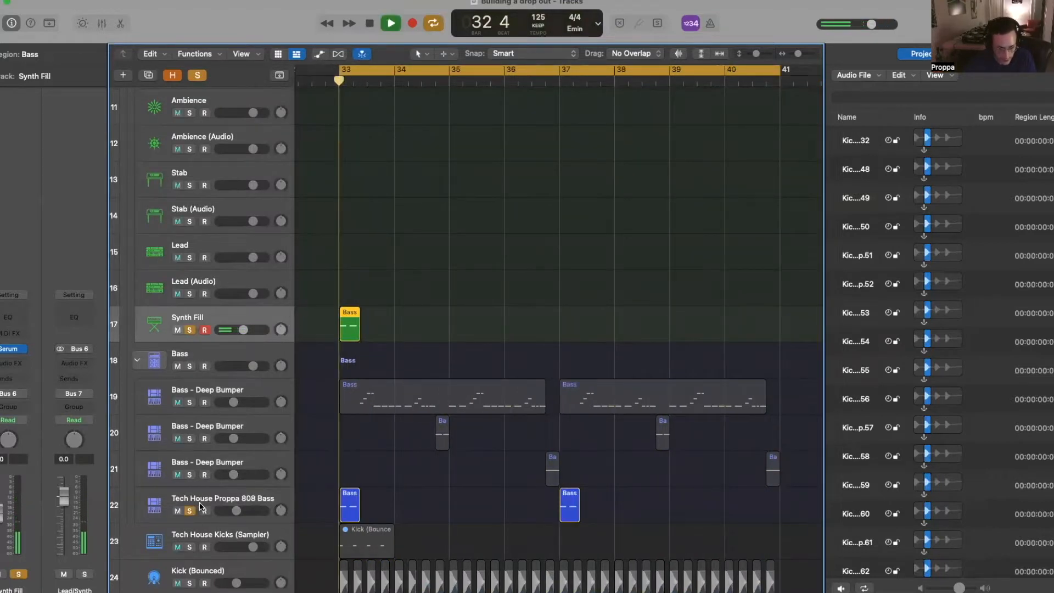
key(space)
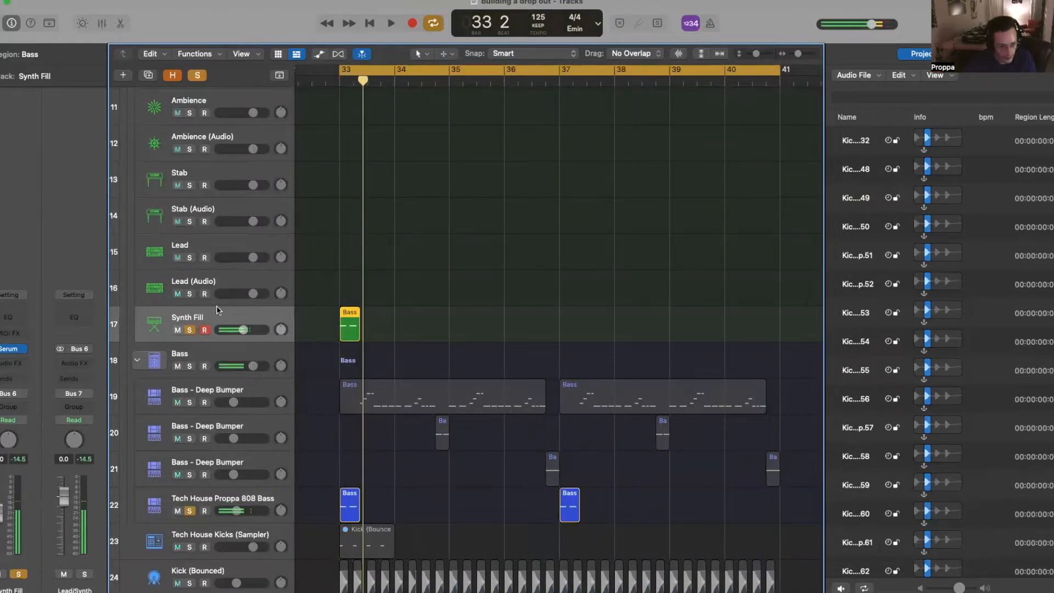
click(12, 349)
click(655, 125)
- Load Proppa Patreon ALL > Bass - Reese Me Dad into Synth Fill's Serum and audition it
mouse_move(549, 178)
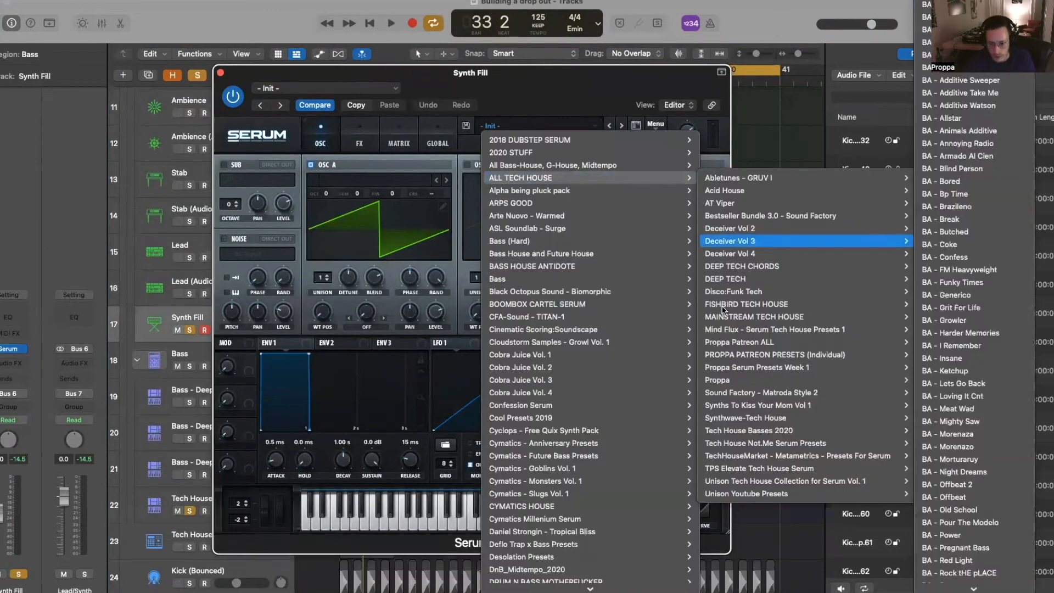
mouse_move(708, 341)
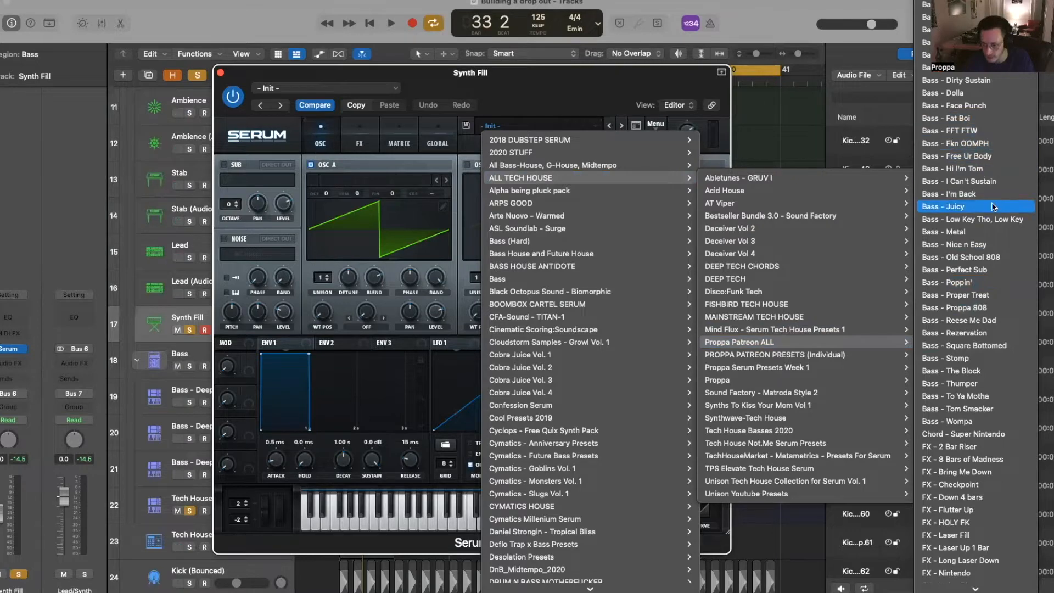
click(986, 324)
key(space)
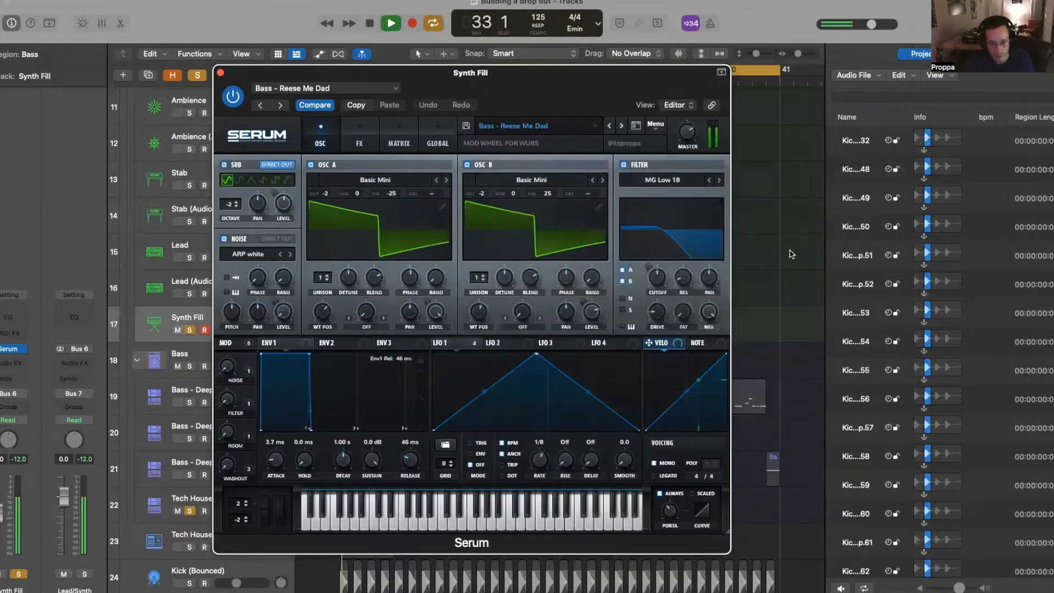
key(space)
- Set Synth Fill's Channel EQ low cut to about 186 Hz and audition the result
drag(304, 72, 556, 66)
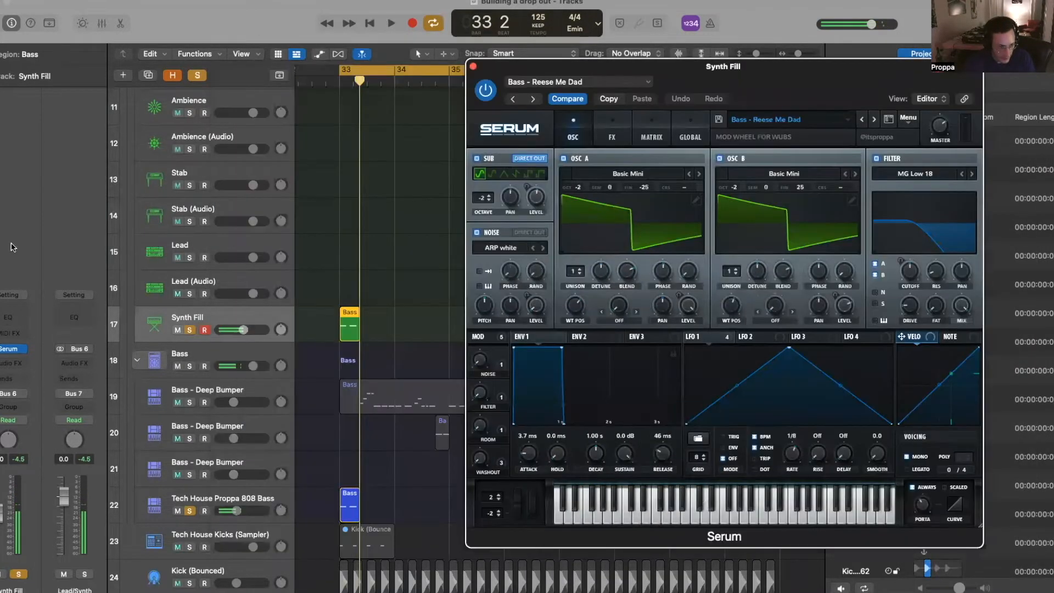
click(21, 316)
drag(382, 323, 538, 329)
key(space)
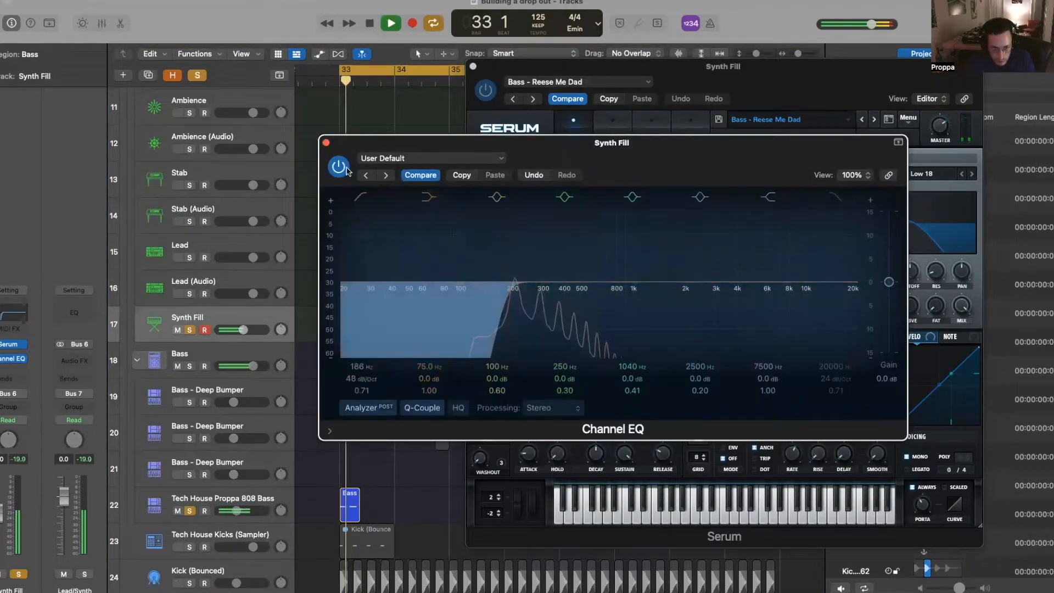
key(space)
click(325, 145)
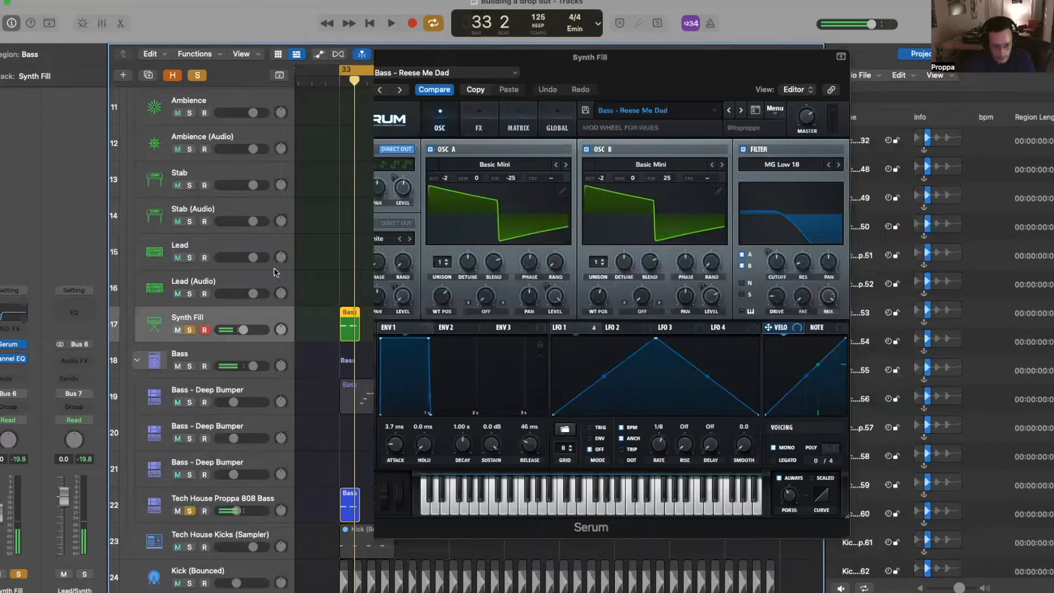
key(a)
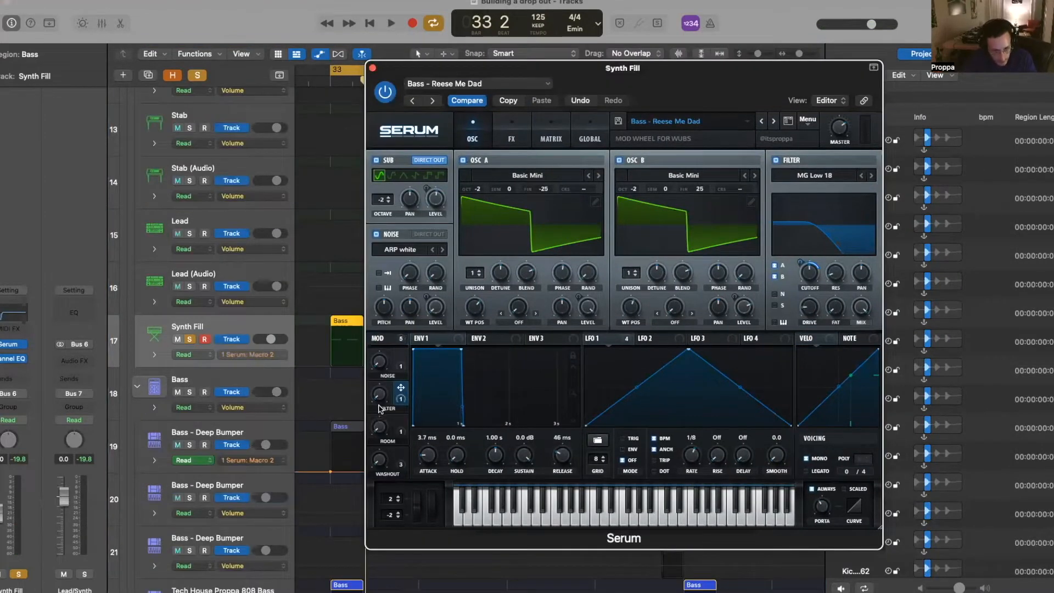
- Draw a Macro 2 ramp on Synth Fill rising to about 80%
click(331, 366)
click(333, 366)
click(355, 366)
key(space)
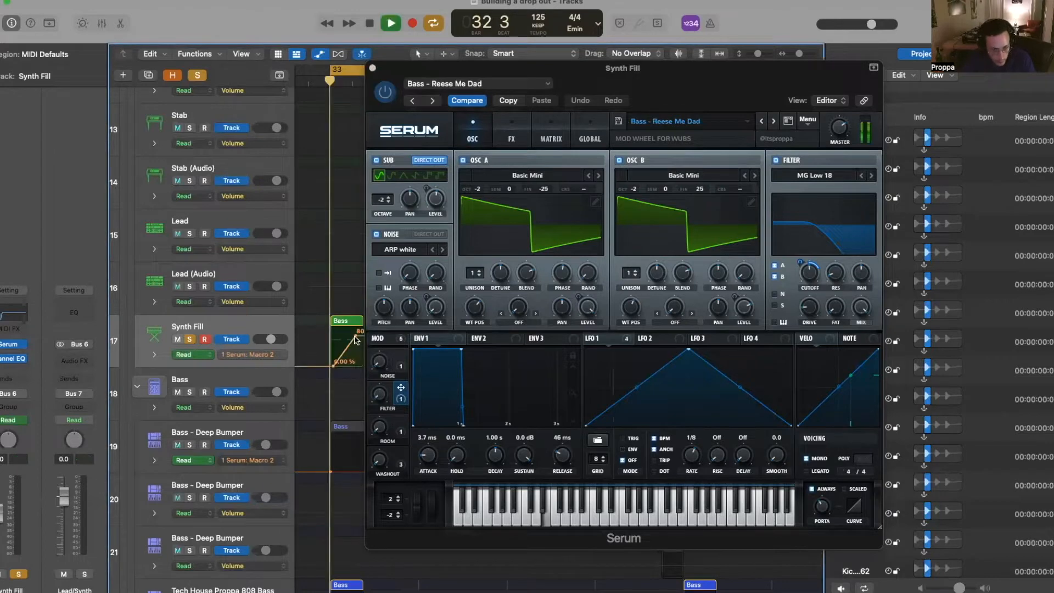
drag(356, 366, 360, 347)
key(s)
key(space)
key(a)
- Transpose both fill notes by an octave in the Piano Roll and audition, then close Serum
double_click(355, 342)
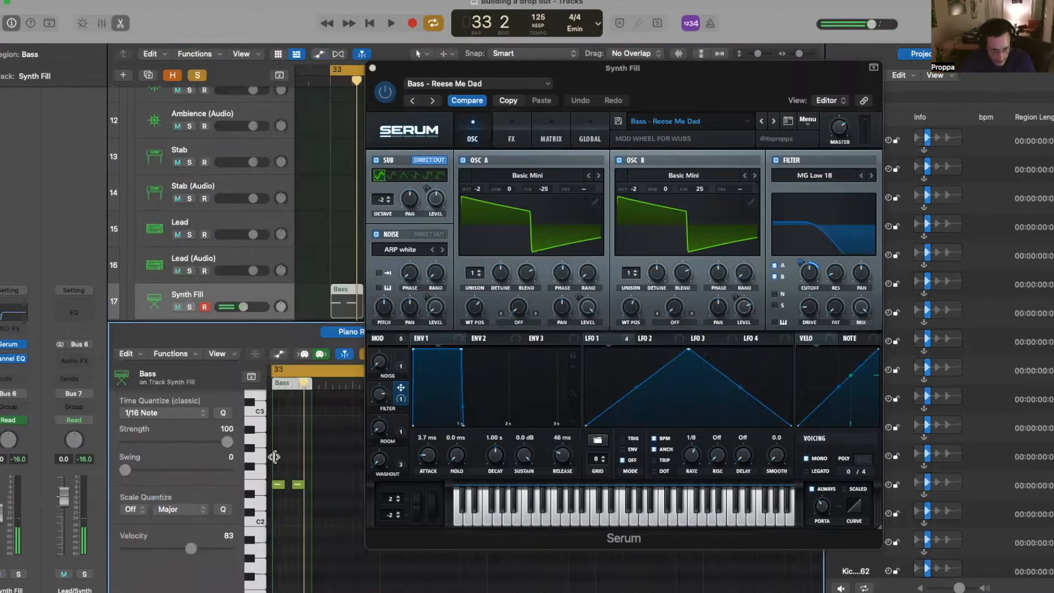
key(super+a)
key(alt+shift+Up)
key(s)
key(space)
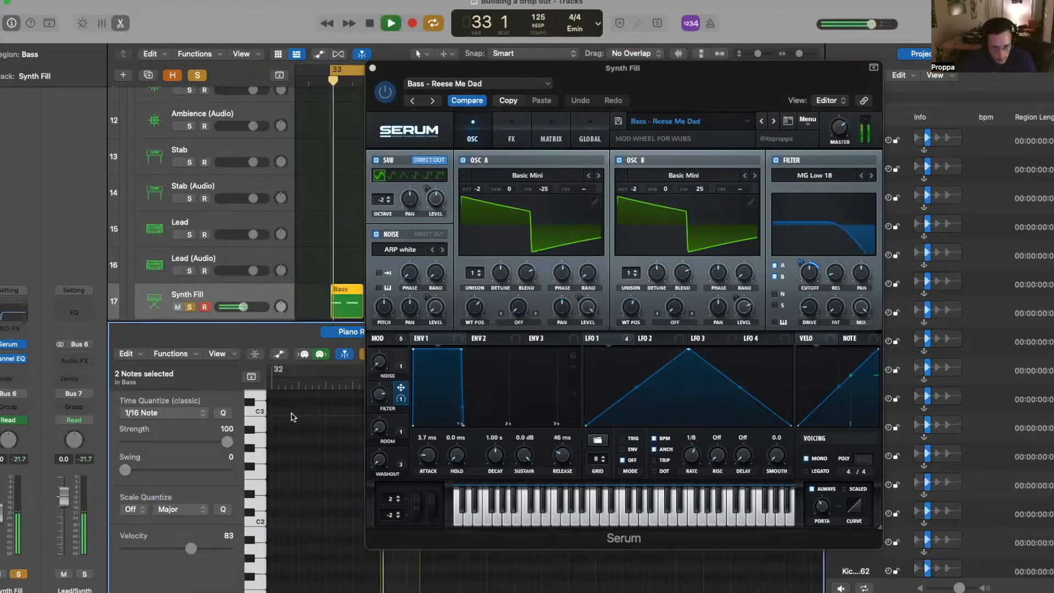
key(space)
click(373, 68)
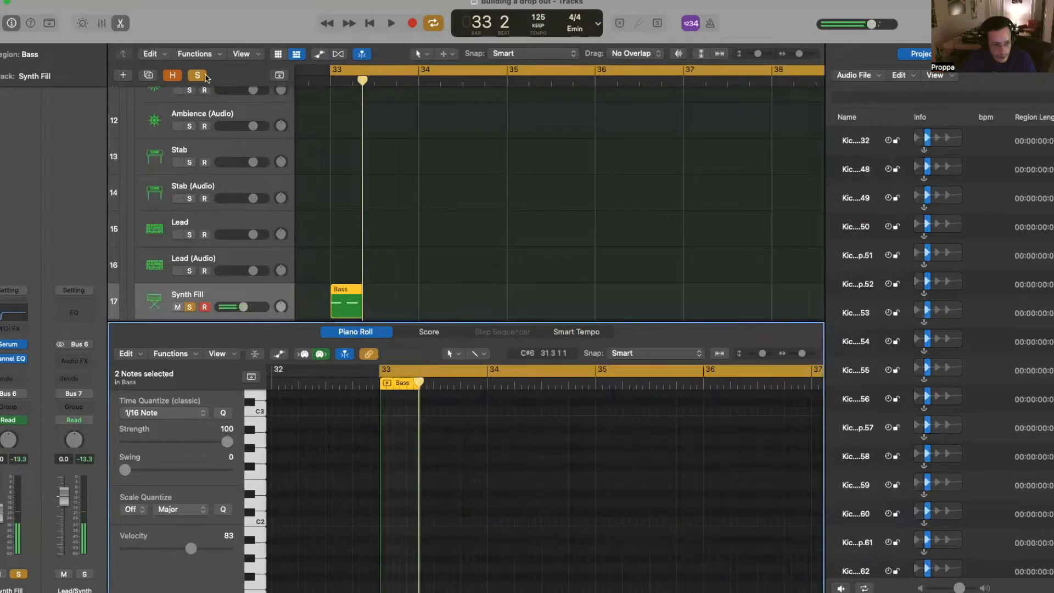
- Close the note editor, zoom out to bars 33–42 and play the drop
key(c)
key(e)
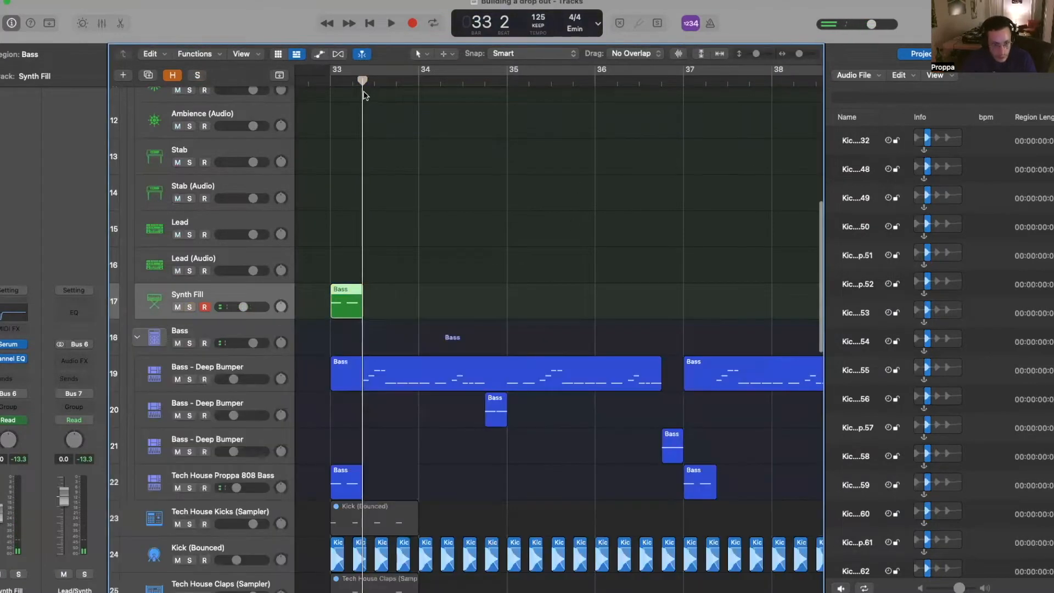
key(c)
key(space)
ctrl+alt+click(361, 125)
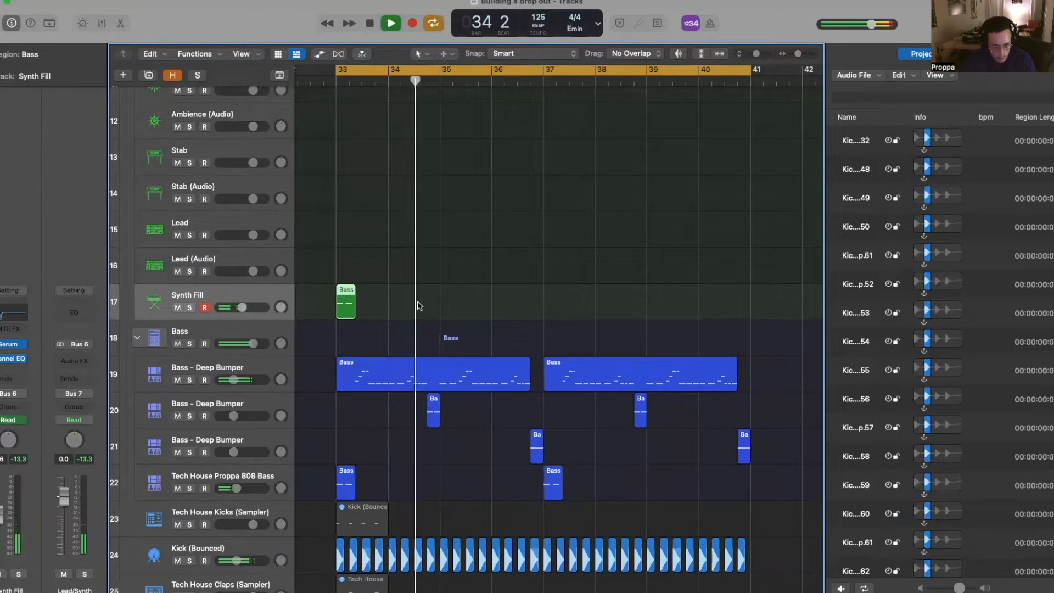
key(space)
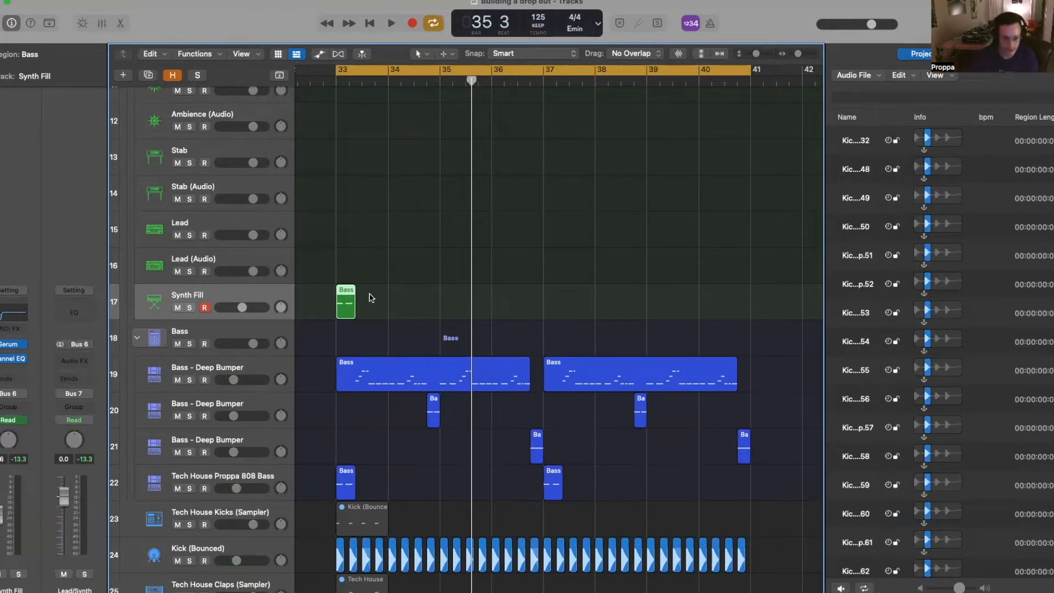
scroll(347, 299, up, 1)
scroll(504, 258, down, 5)
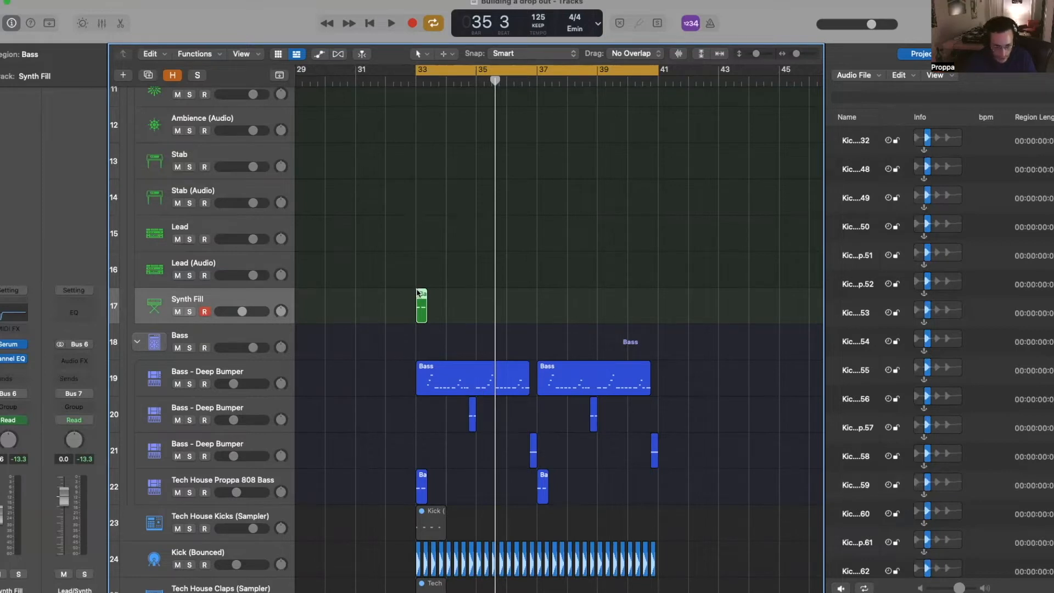
- Drag the Synth Fill region to bar 35, moving its automation with it, and audition
drag(421, 294, 482, 294)
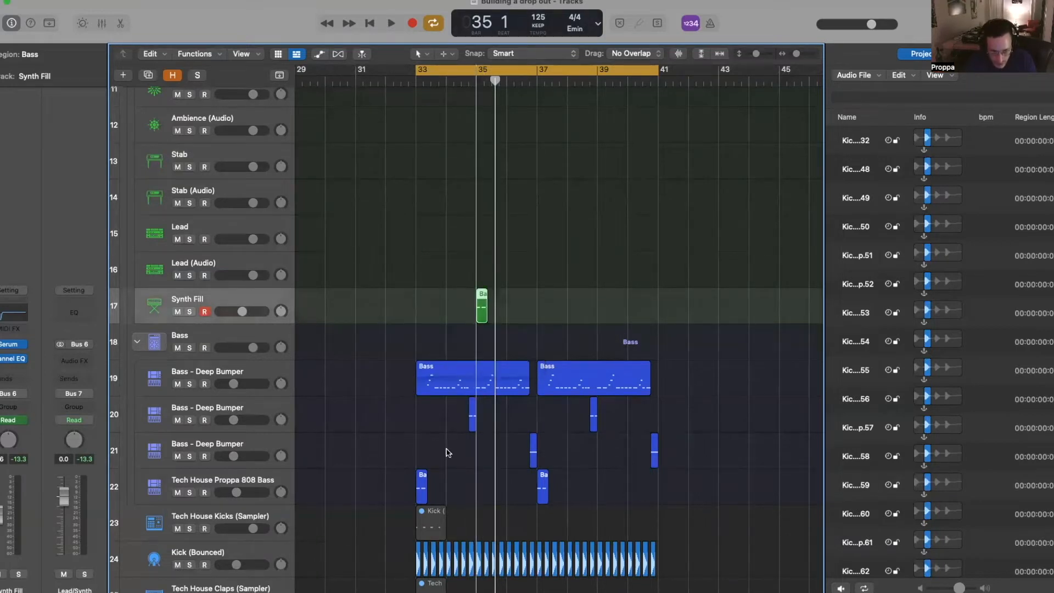
click(541, 222)
key(space)
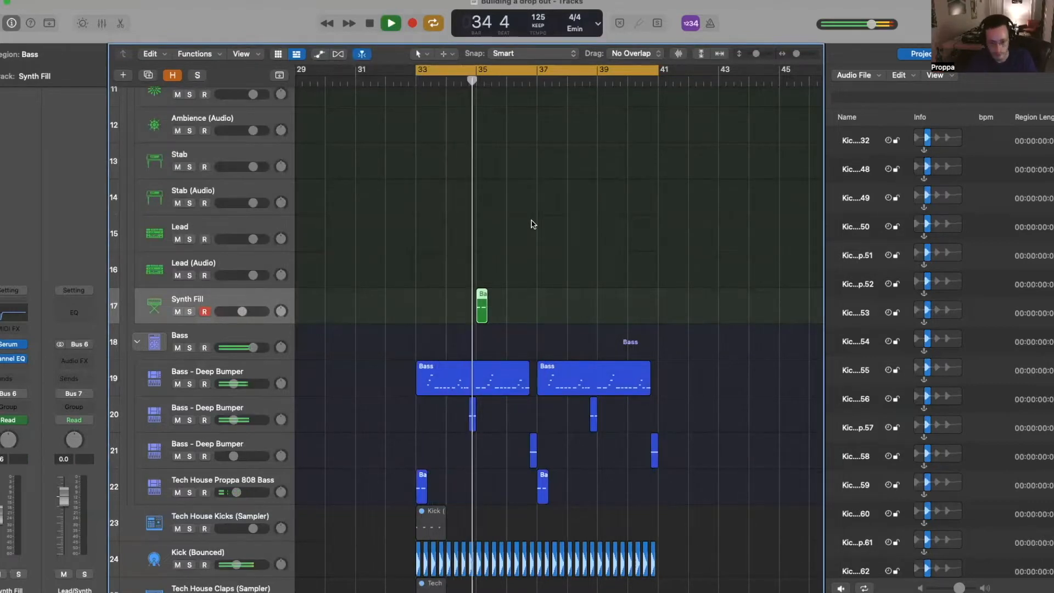
key(space)
- Review the fill region's notes in the note editor during playback
double_click(482, 313)
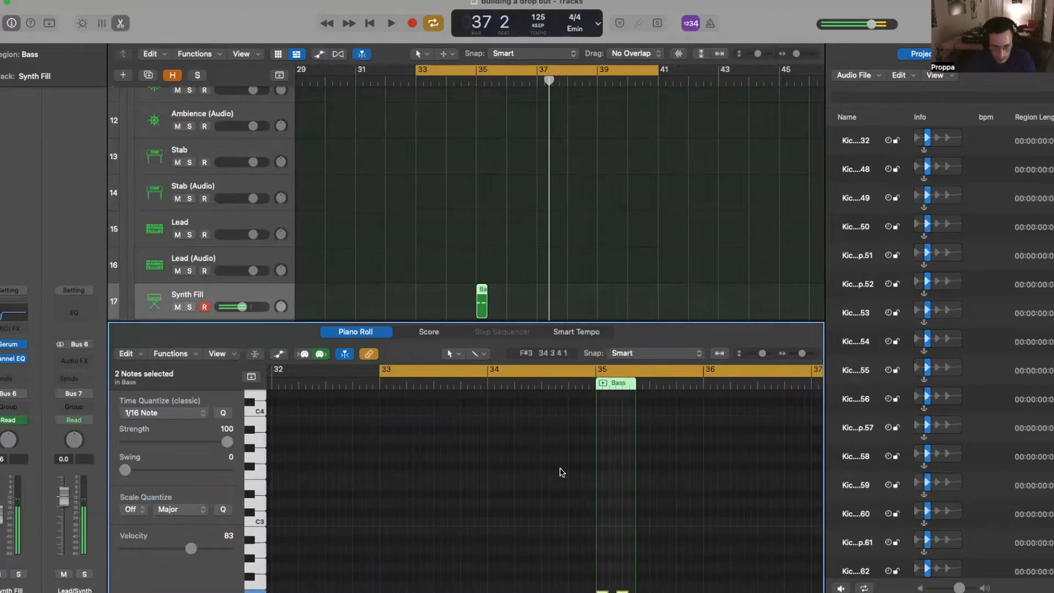
key(space)
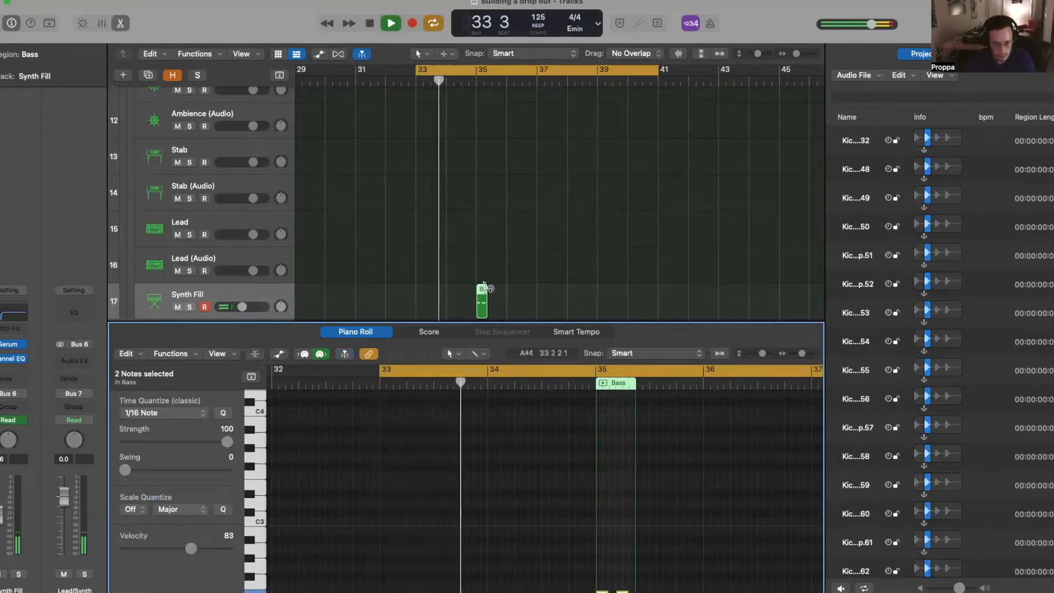
scroll(498, 288, down, 2)
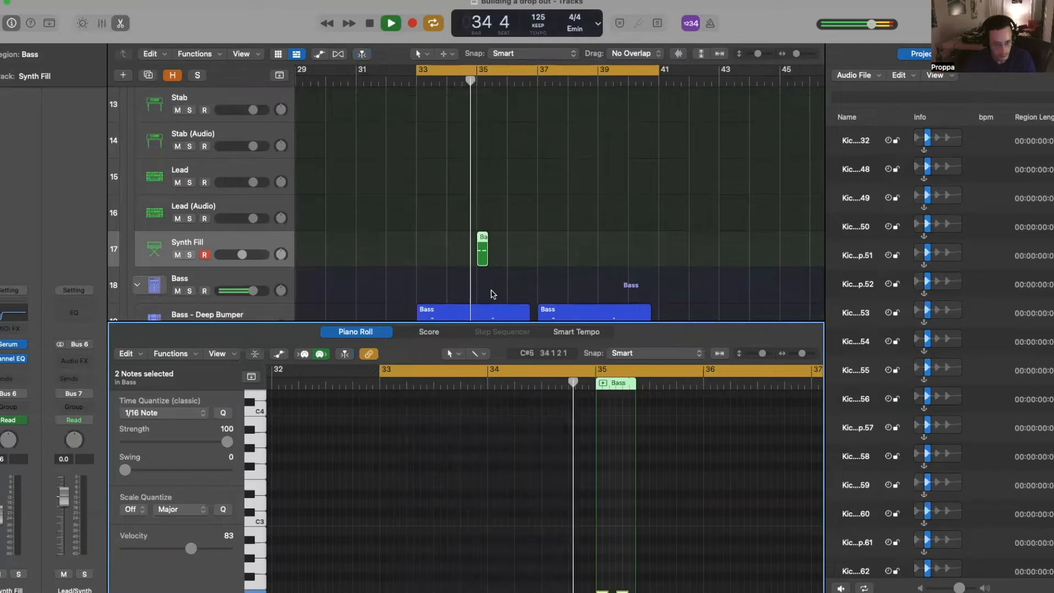
key(space)
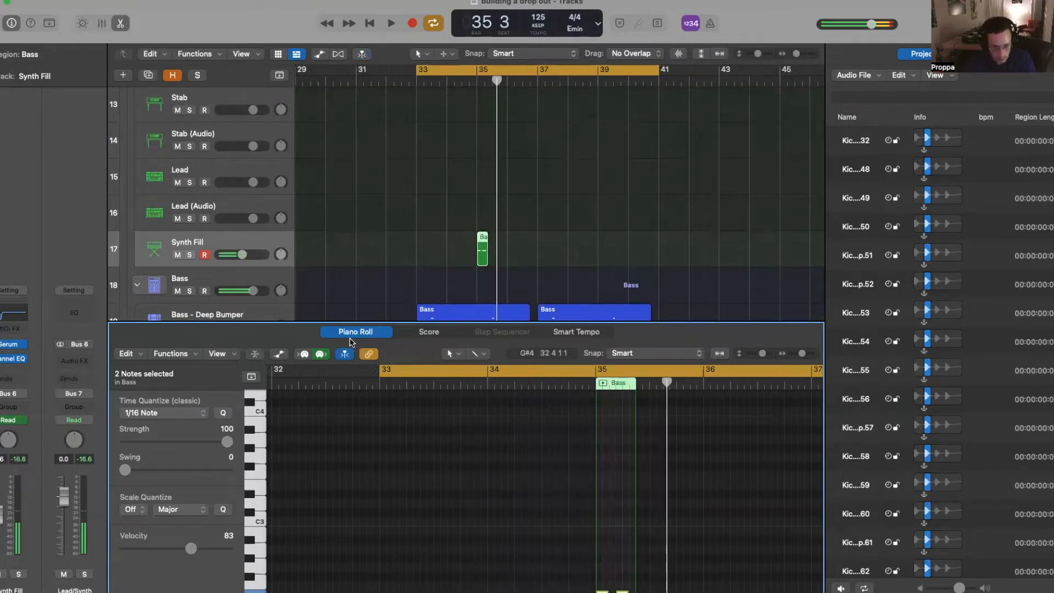
key(p)
scroll(476, 247, up, 5)
- Select the first Deep Bumper bass region
click(529, 307)
key(space)
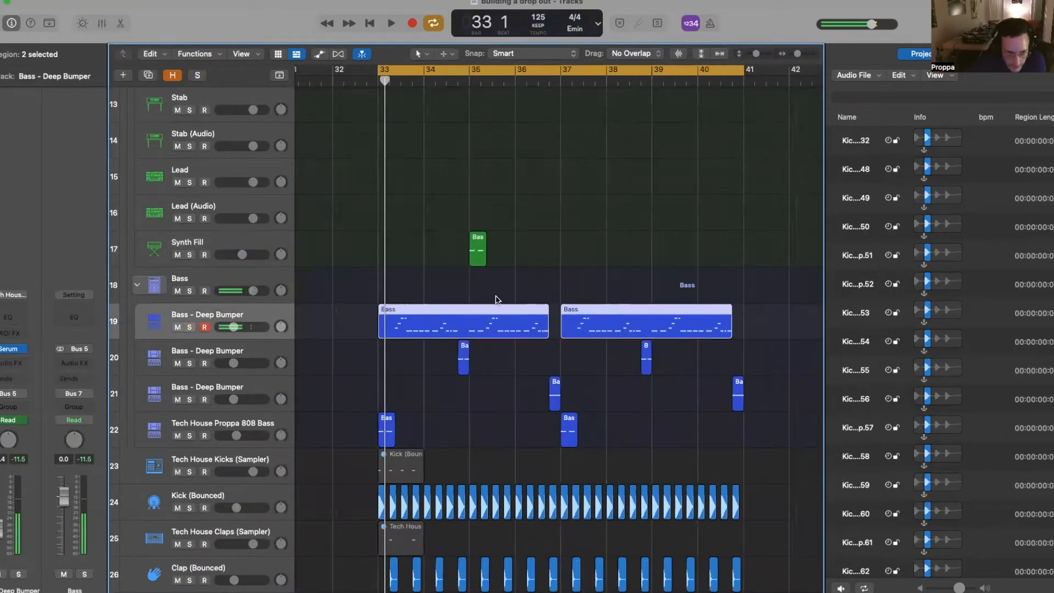
scroll(529, 307, right, 2)
scroll(477, 311, up, 3)
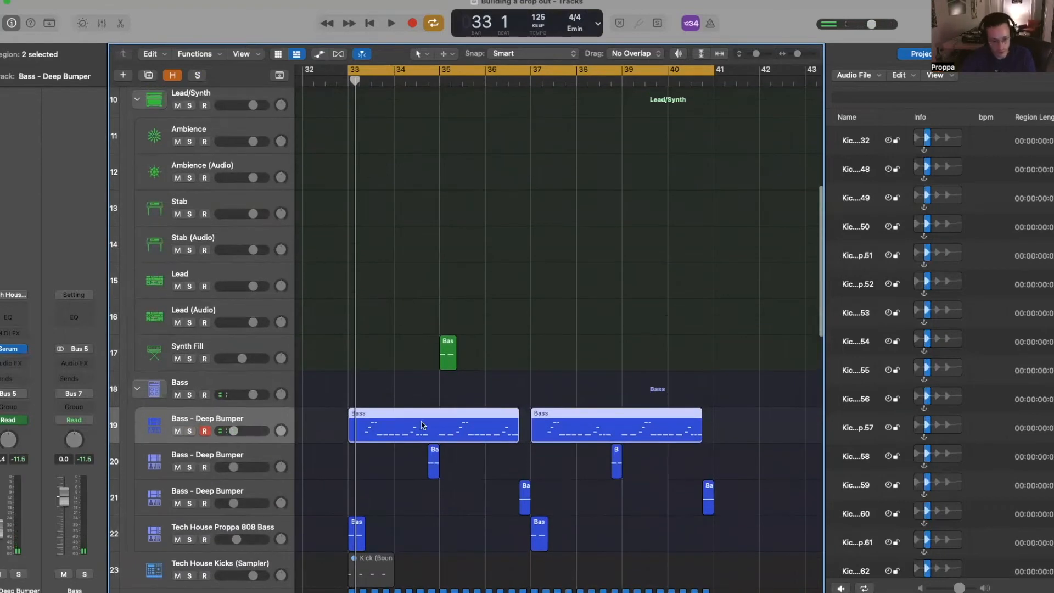
click(455, 437)
scroll(445, 432, up, 4)
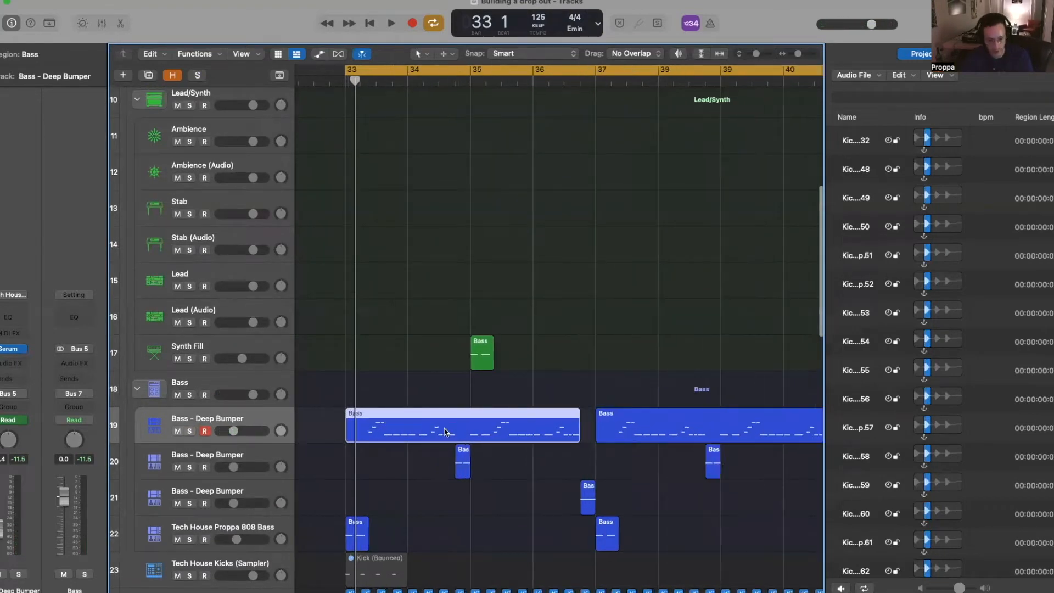
- Add Macro 2 points near bar 35 on Deep Bumper and raise the segment to 36.98%
click(274, 421)
key(a)
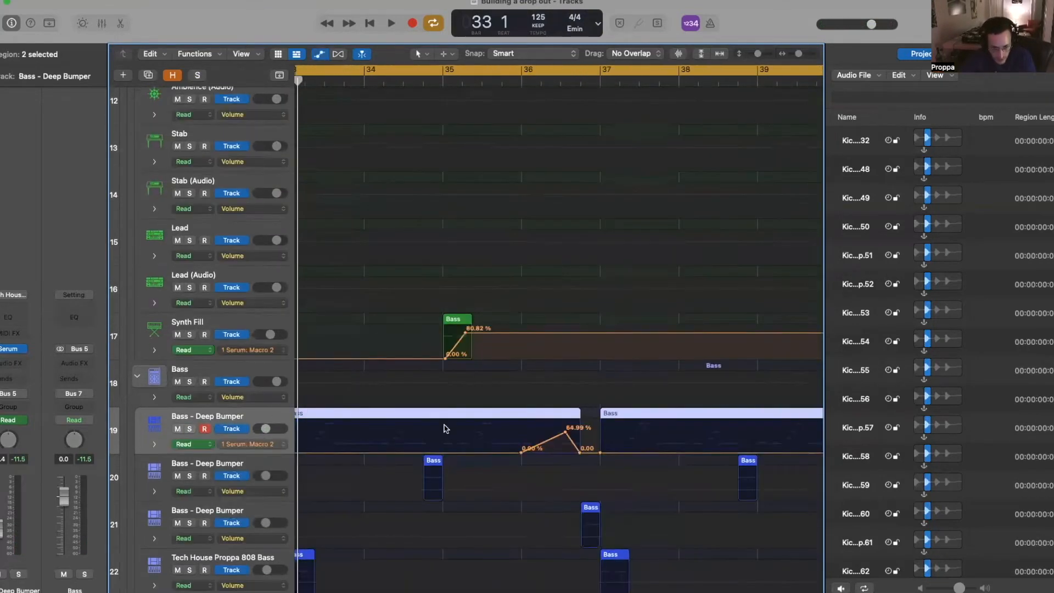
scroll(446, 429, up, 3)
click(485, 460)
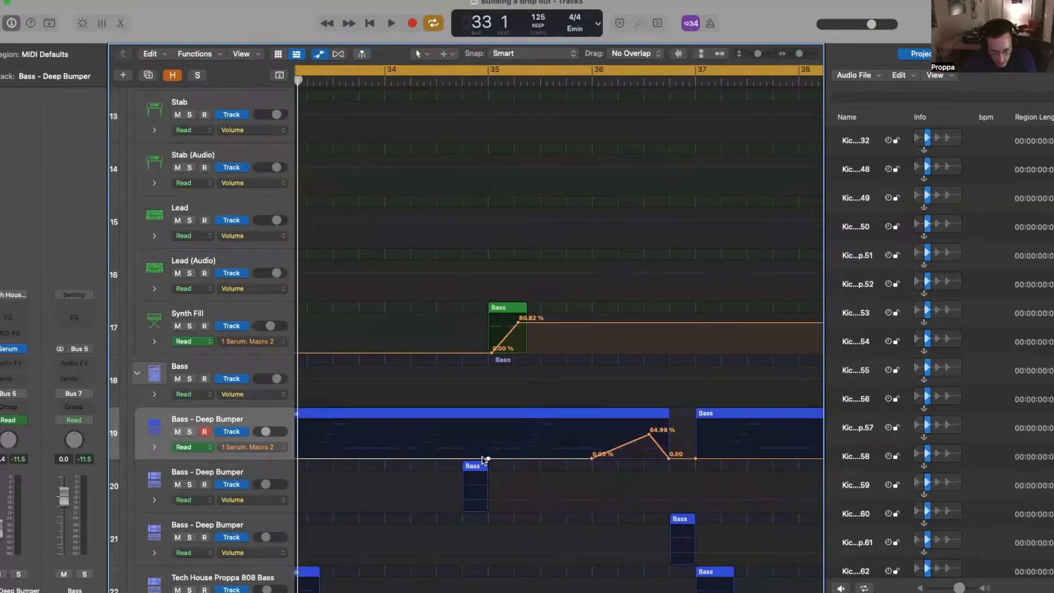
click(484, 459)
scroll(516, 459, down, 1)
drag(525, 459, 512, 448)
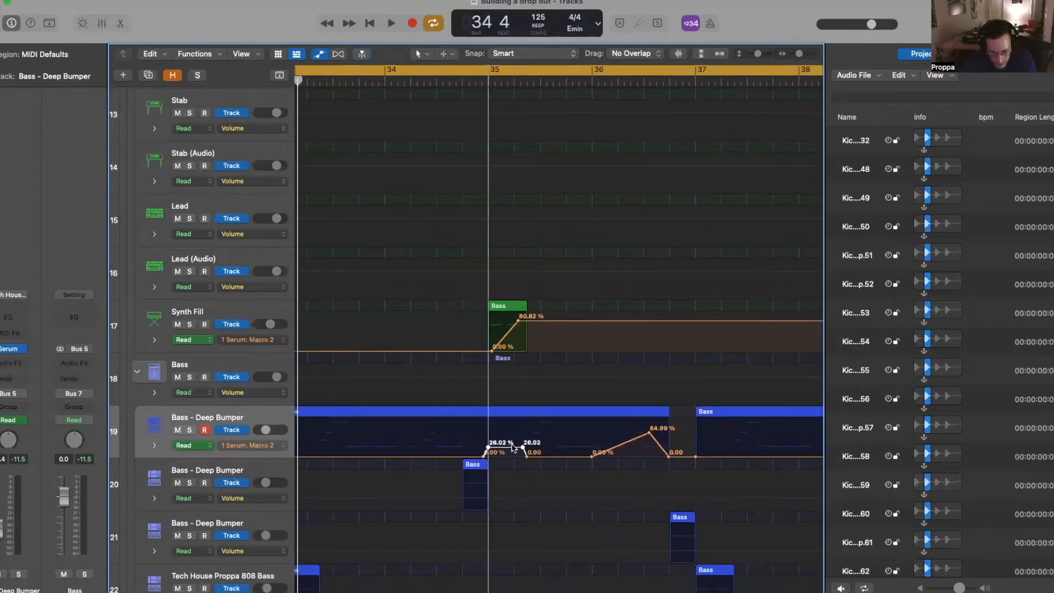
- With looping off, audition the new bump from just before bar 35
click(433, 24)
click(435, 83)
key(space)
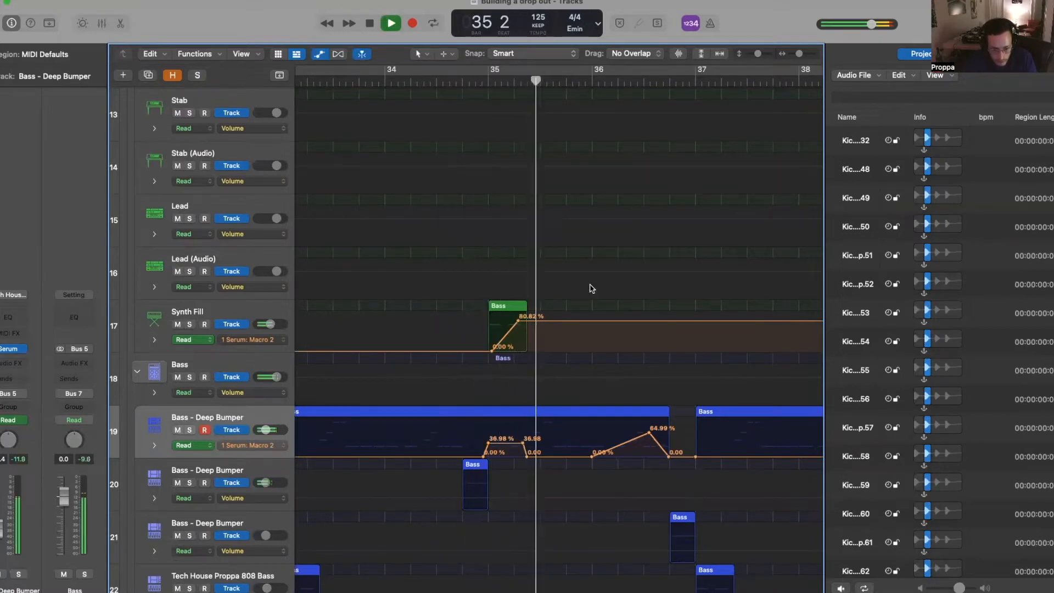
key(super+Left)
key(space)
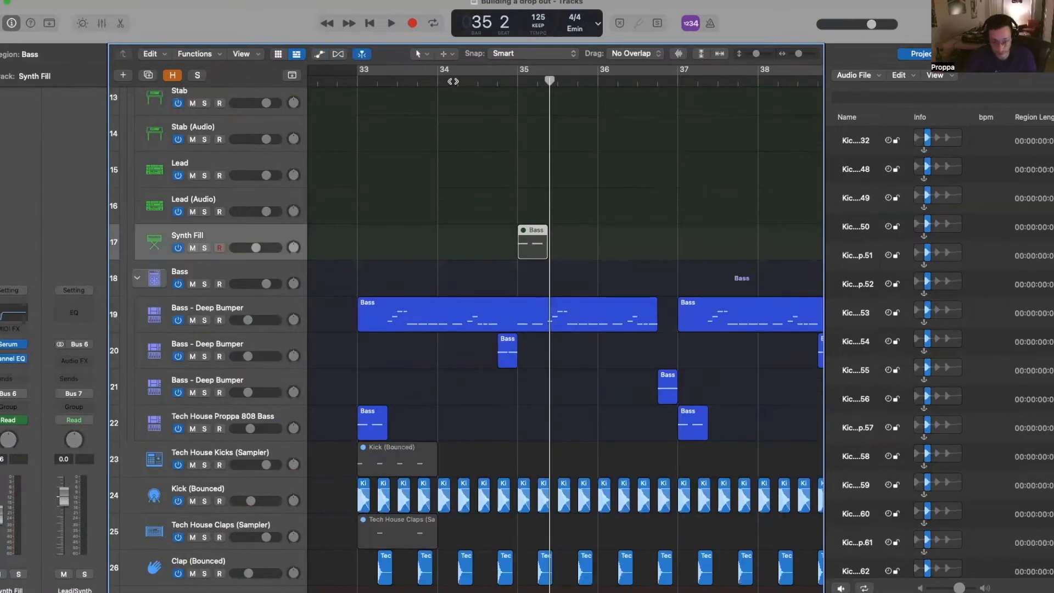
click(455, 81)
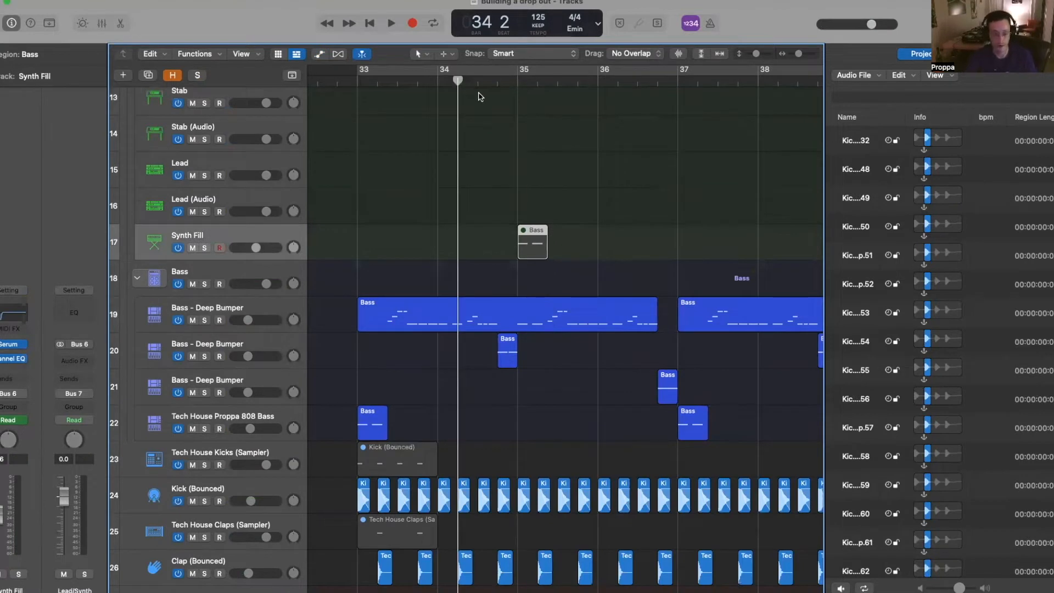
- Play from bar 34 and check the Synth Fill region's notes in the note editor
key(space)
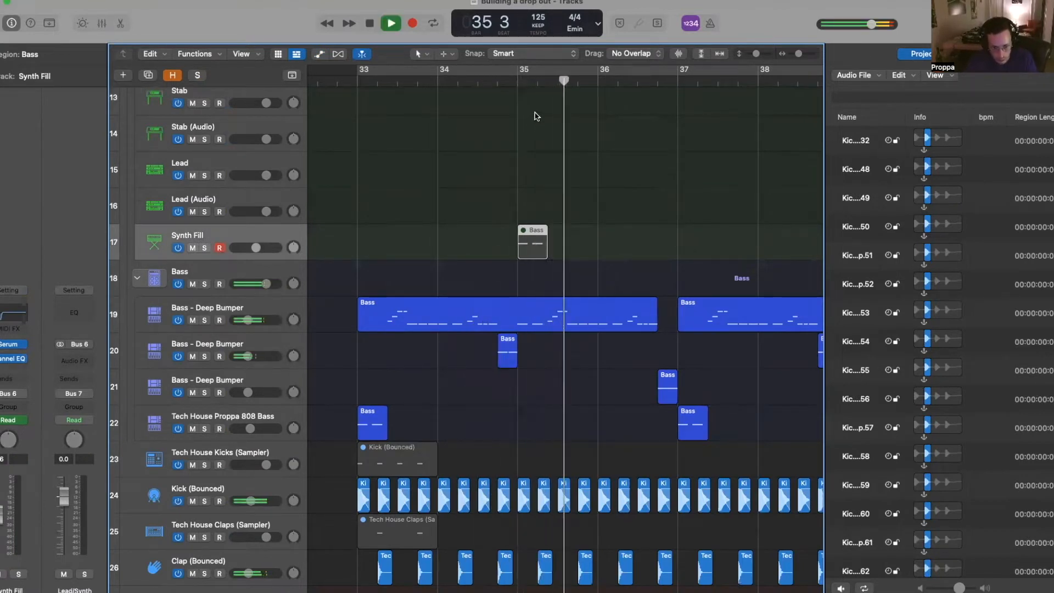
key(space)
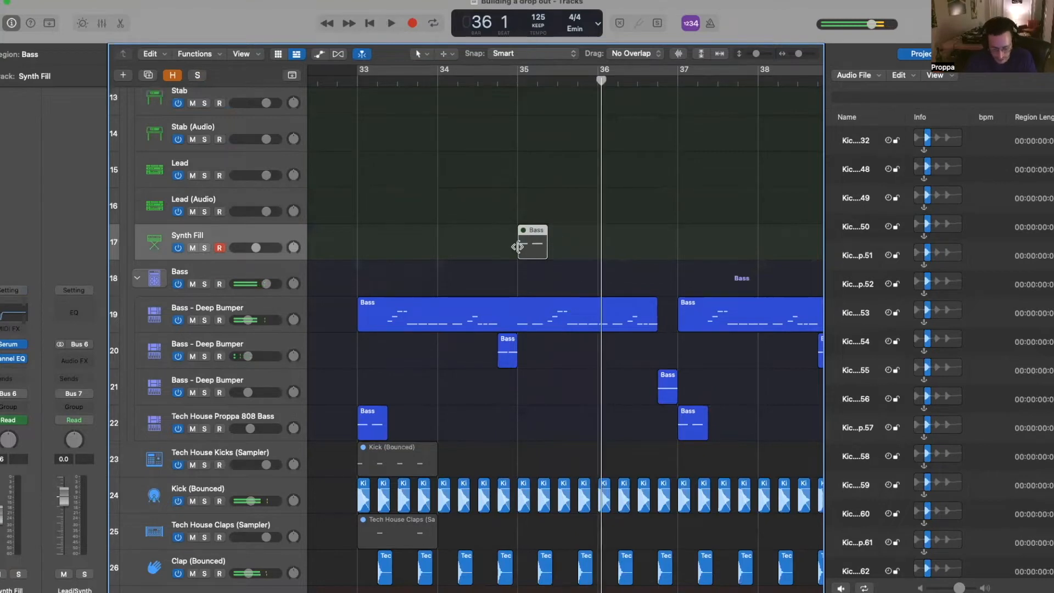
double_click(538, 242)
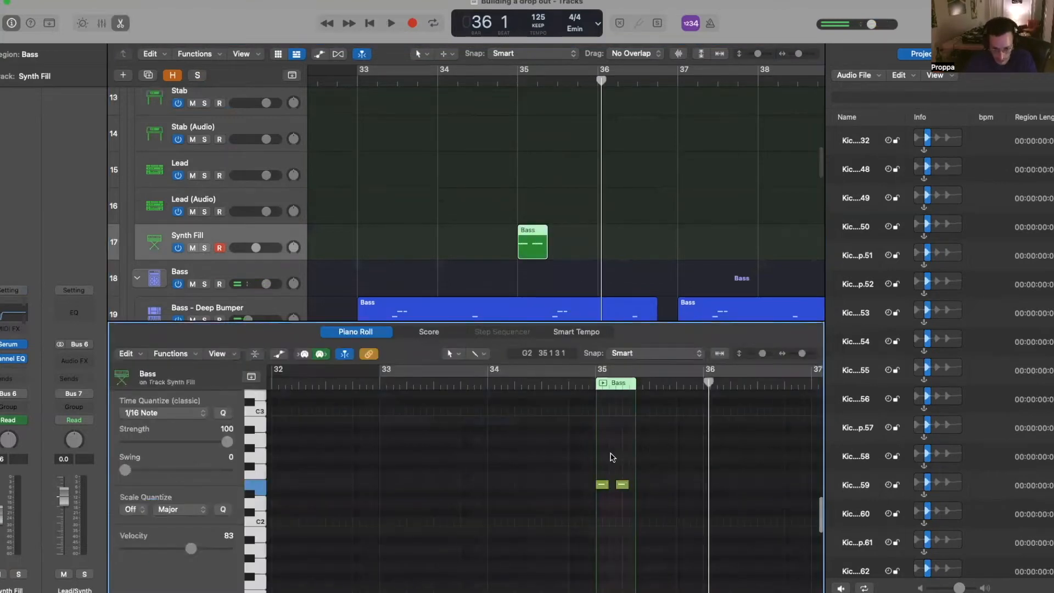
click(570, 380)
key(space)
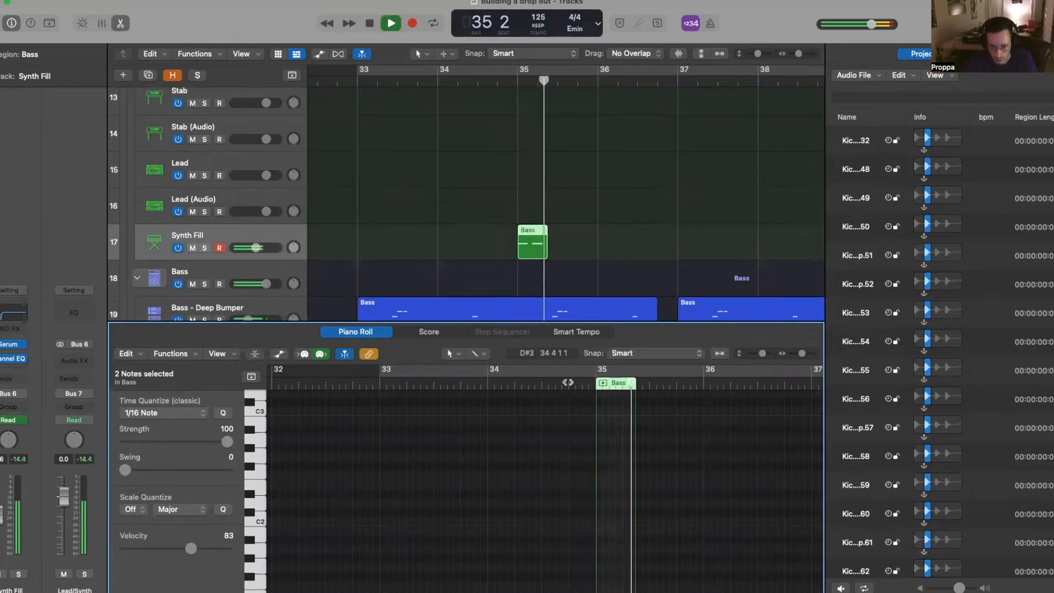
key(e)
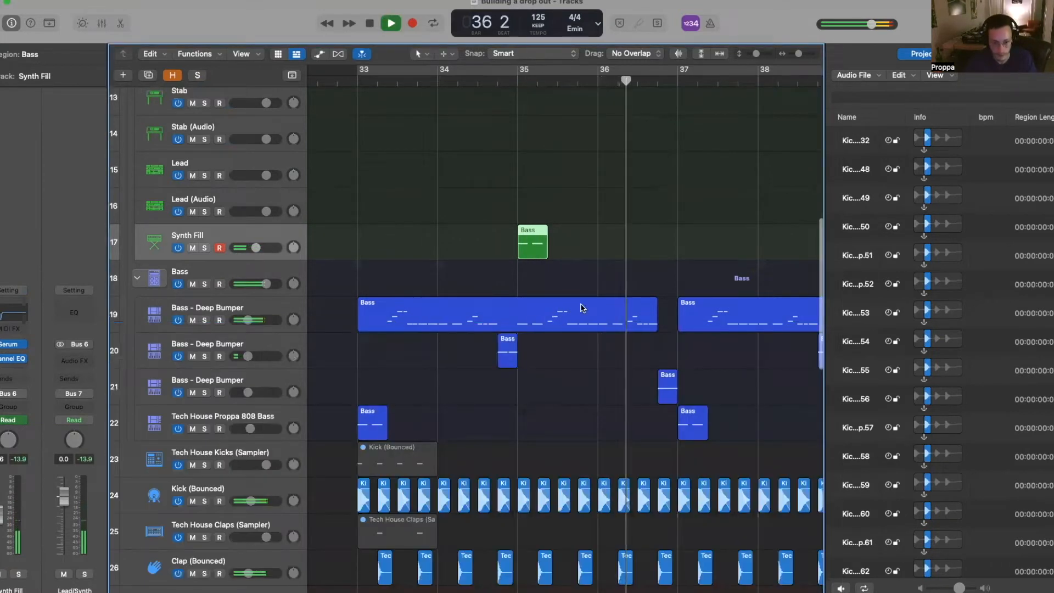
- Option-drag a copy of the Synth Fill Bass region to bar 39
scroll(583, 308, down, 2)
key(space)
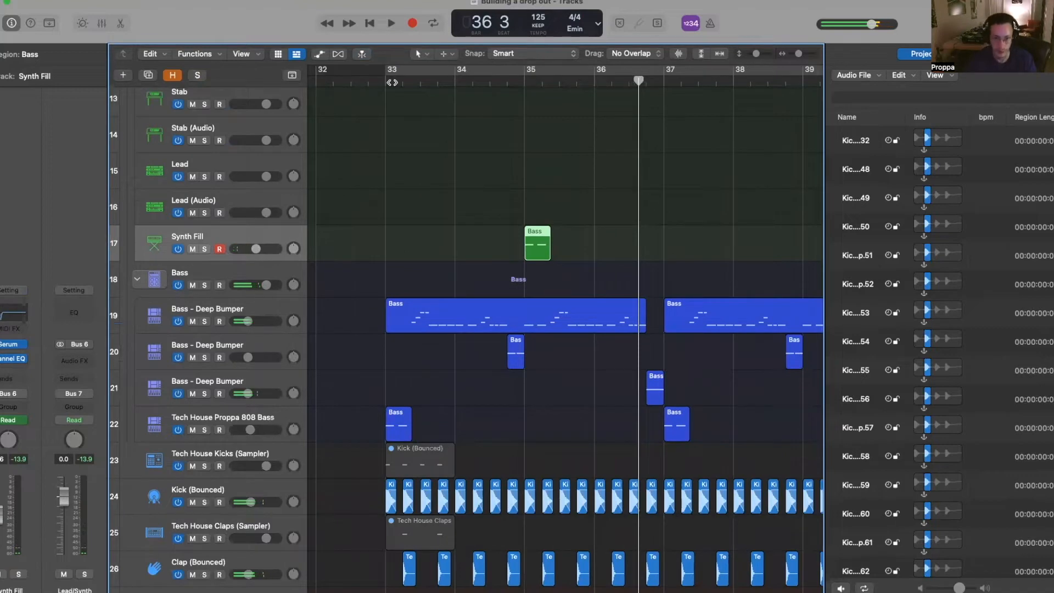
scroll(532, 244, down, 2)
drag(532, 244, 695, 244)
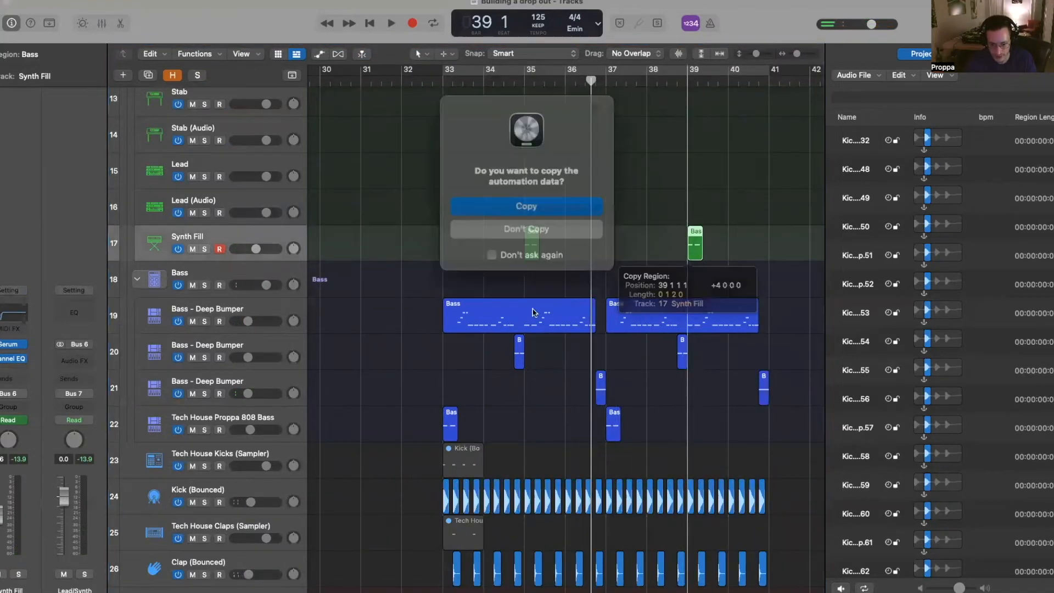
- Keep the Macro 2 automation on the bar-39 fill copy and paste Deep Bumper's 36.98% bump before bar 39
click(519, 205)
key(a)
drag(507, 360, 551, 370)
click(503, 80)
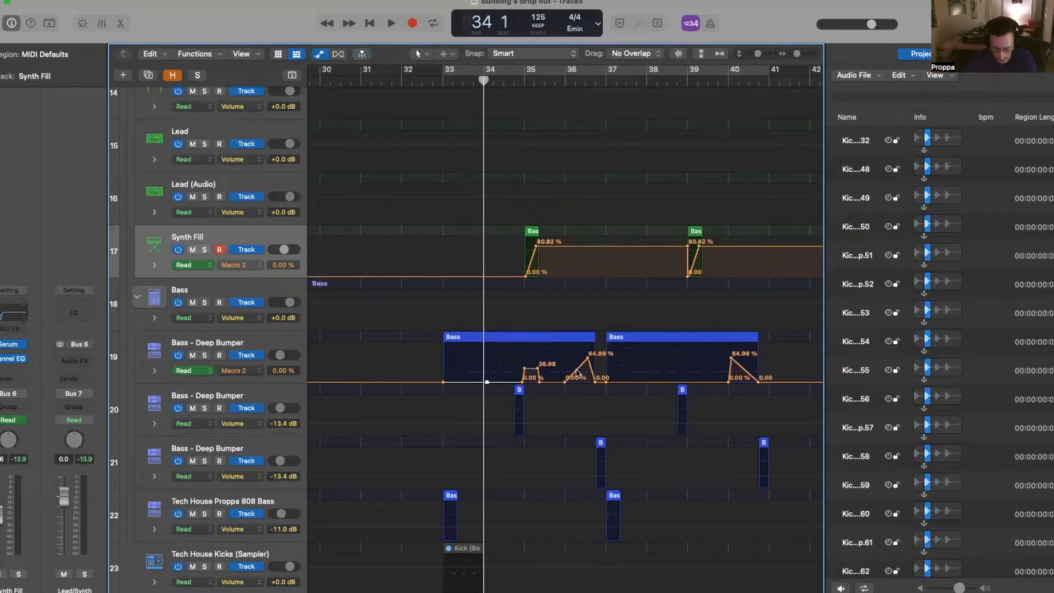
drag(466, 362, 551, 381)
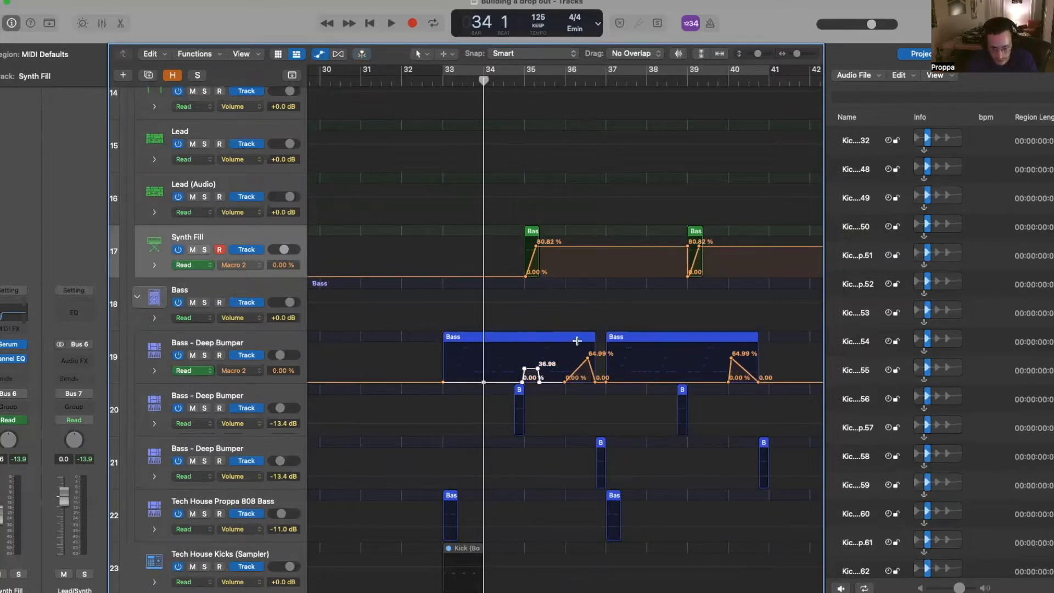
click(647, 81)
key(super+v)
- Play the second fill, then open the bar-39 Synth Fill region's notes in the Piano Roll
key(space)
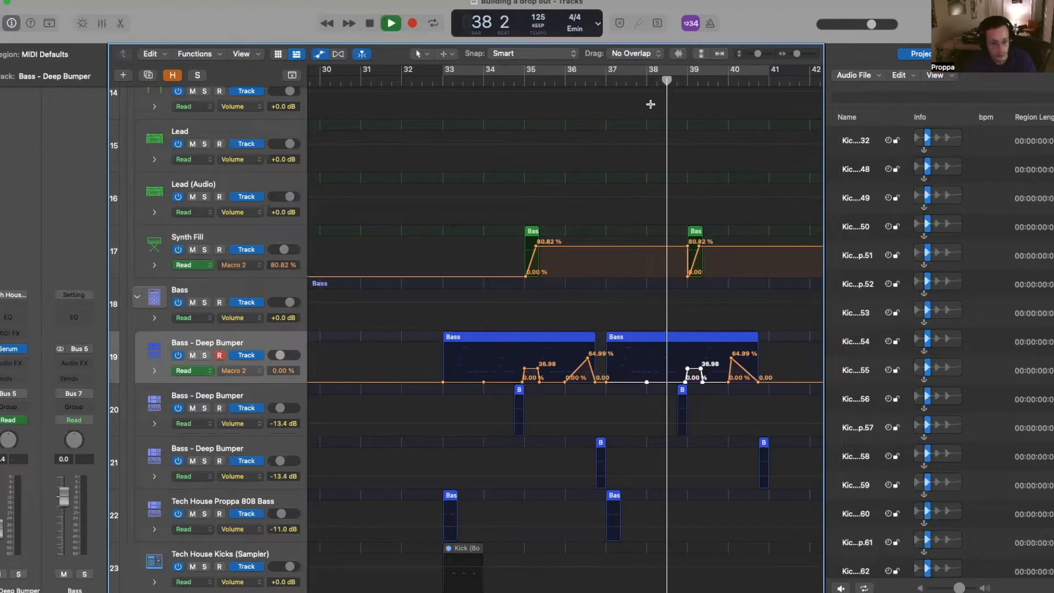
key(a)
key(space)
double_click(697, 275)
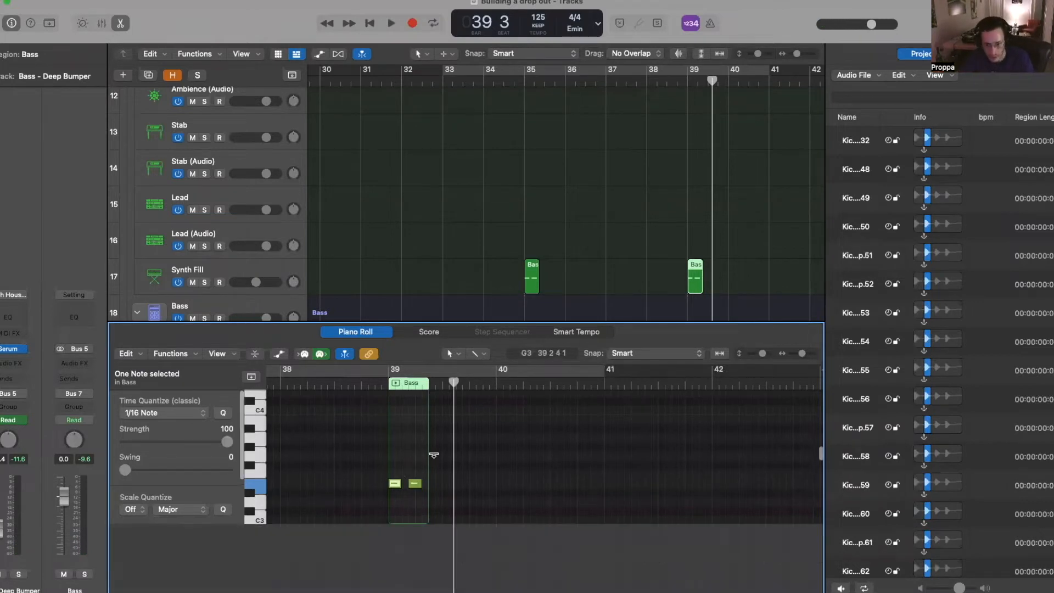
- Drag Synth Fill's Macro 2 points around bar 39 to dip to 0% and climb back to 80.82%, then play it
click(624, 299)
key(a)
scroll(666, 281, down, 3)
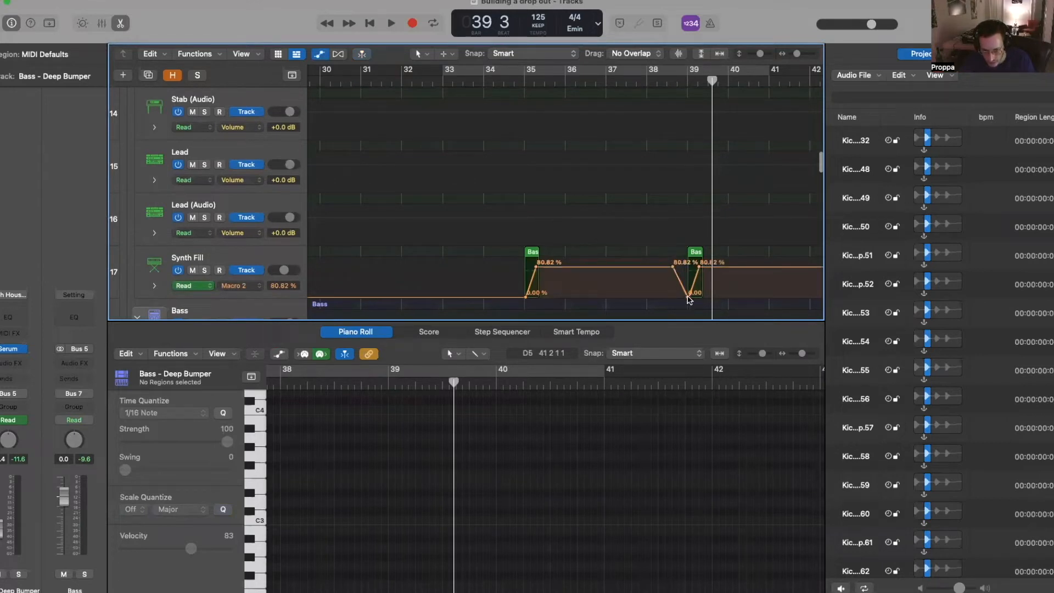
drag(688, 270, 699, 297)
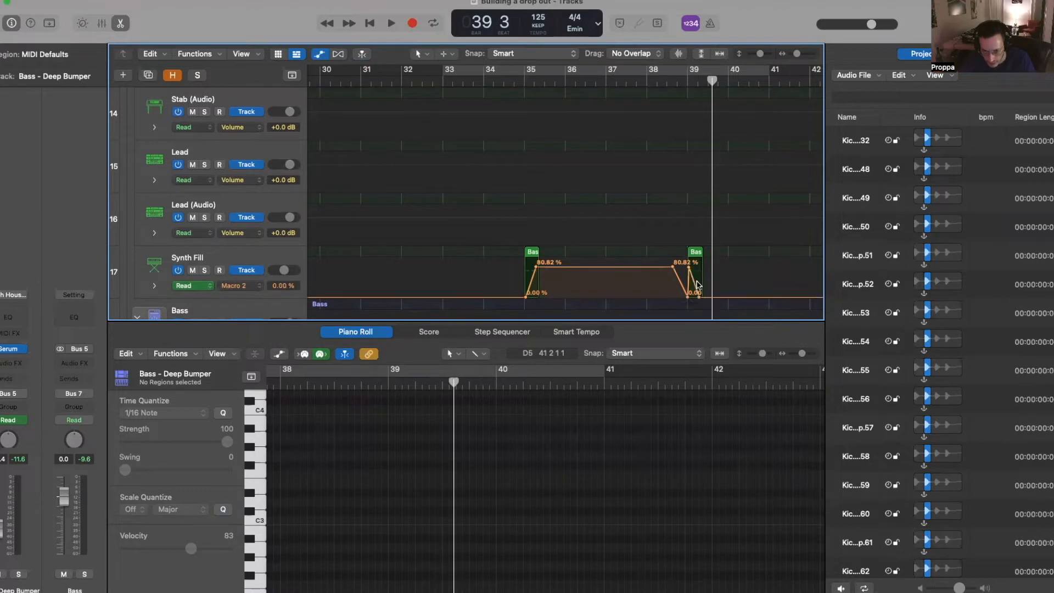
click(686, 77)
key(space)
key(space)
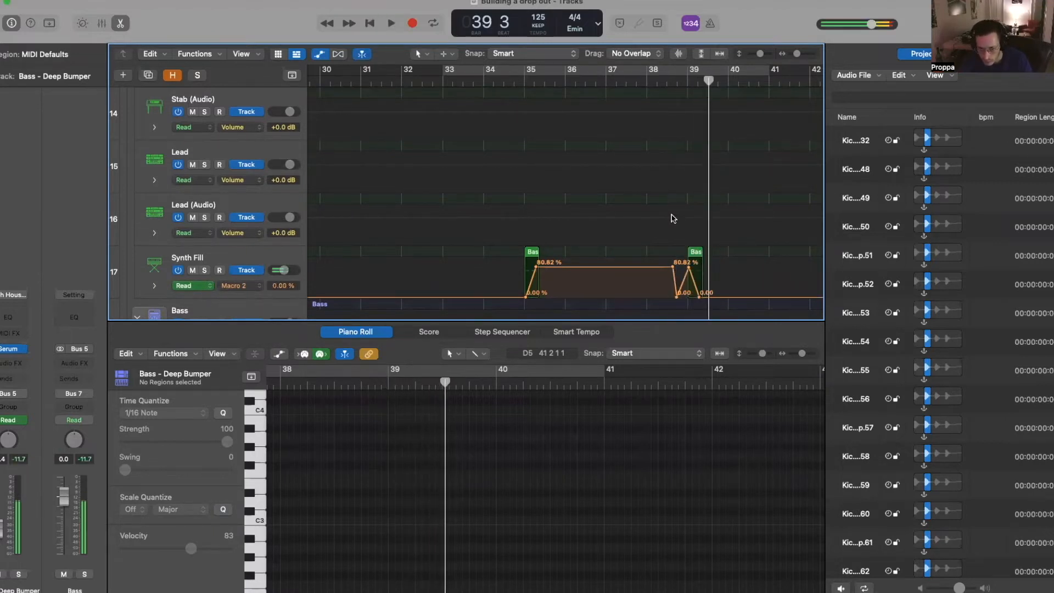
key(a)
click(696, 231)
click(394, 484)
click(273, 223)
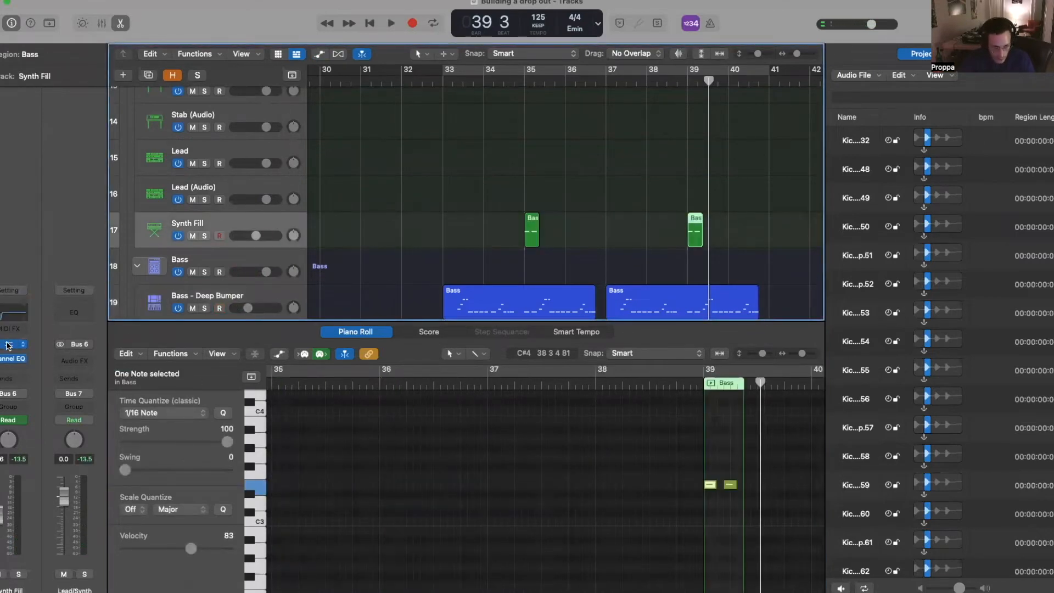
- Lower the Synth Fill Serum's pitch bend up range to 1 semitone and play from just before bar 39
click(8, 345)
click(395, 501)
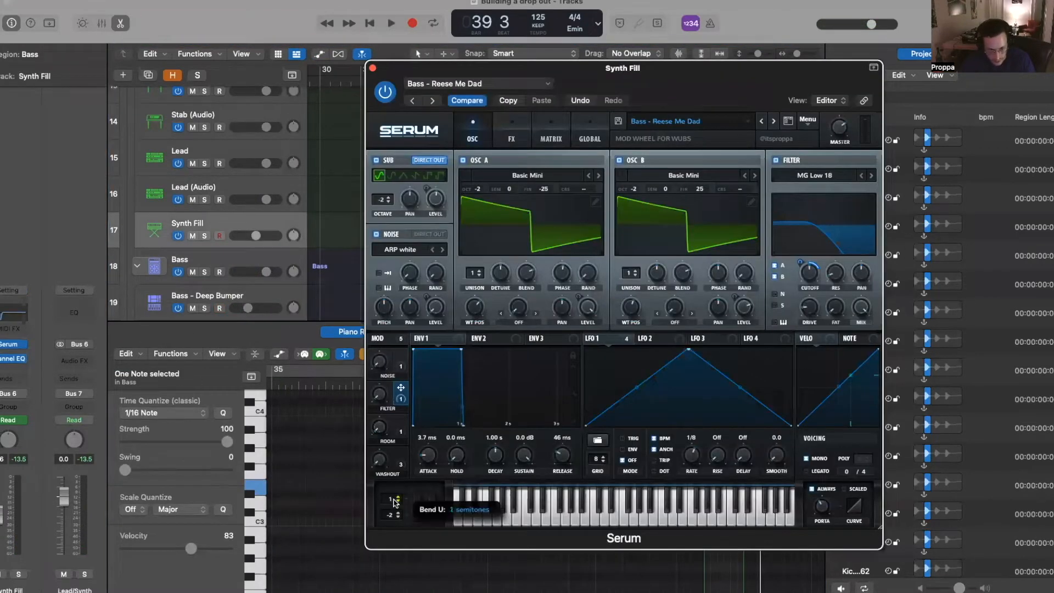
key(a)
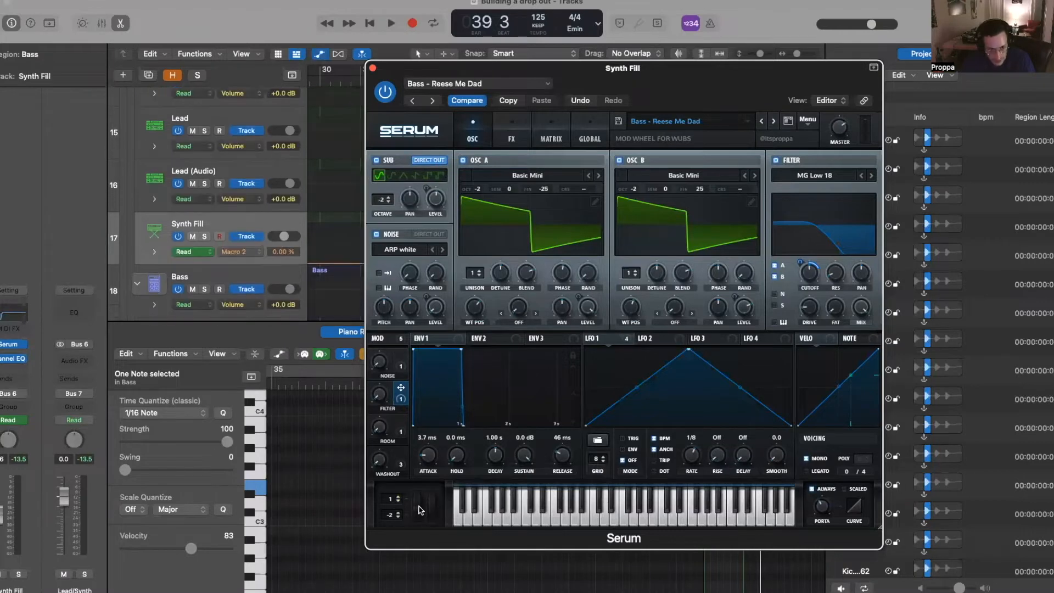
click(372, 68)
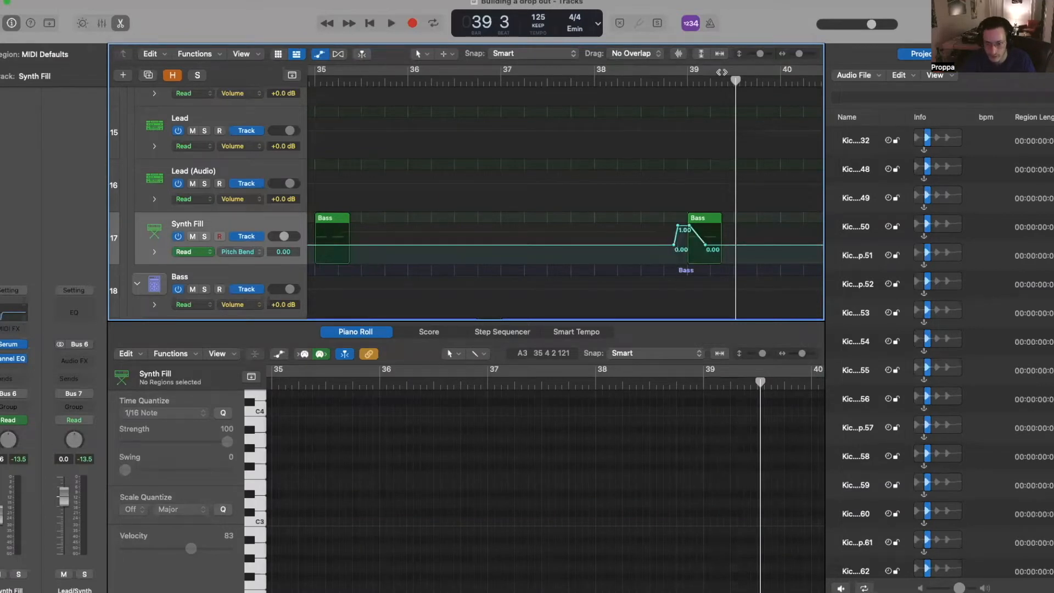
double_click(673, 81)
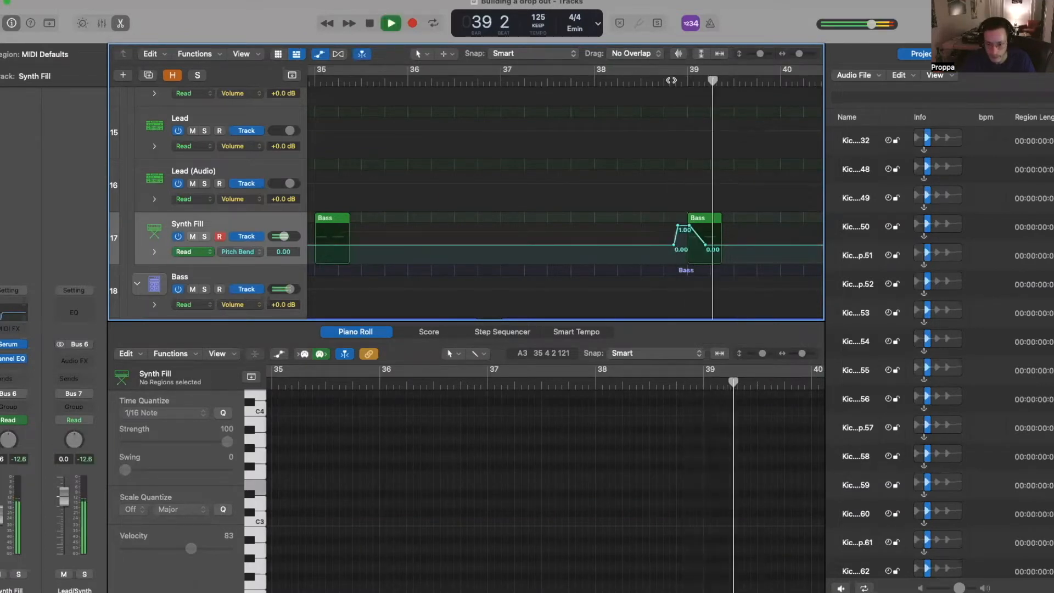
key(a)
key(super+Left)
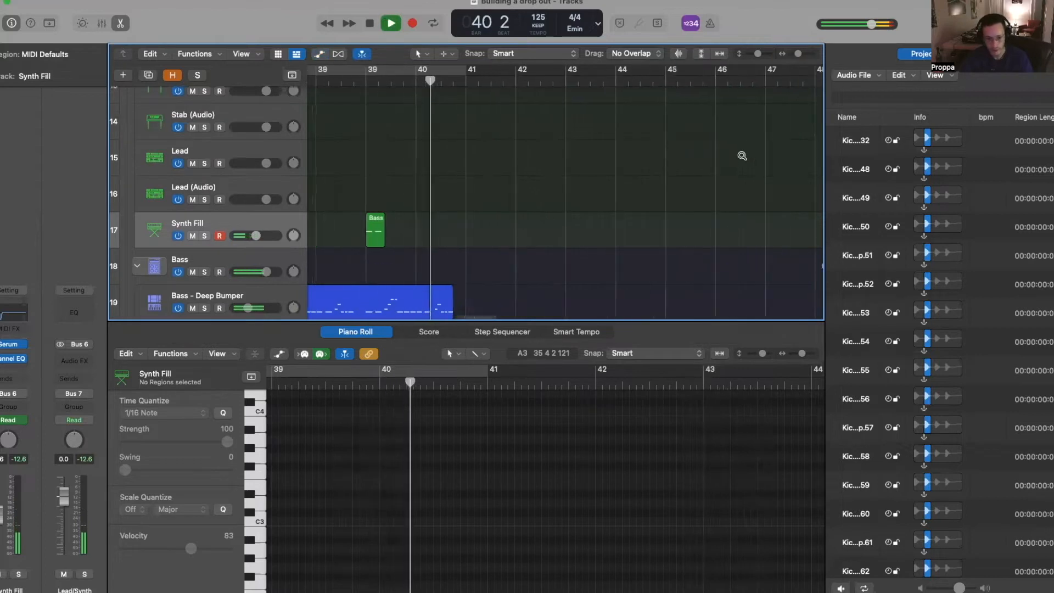
scroll(742, 160, left, 4)
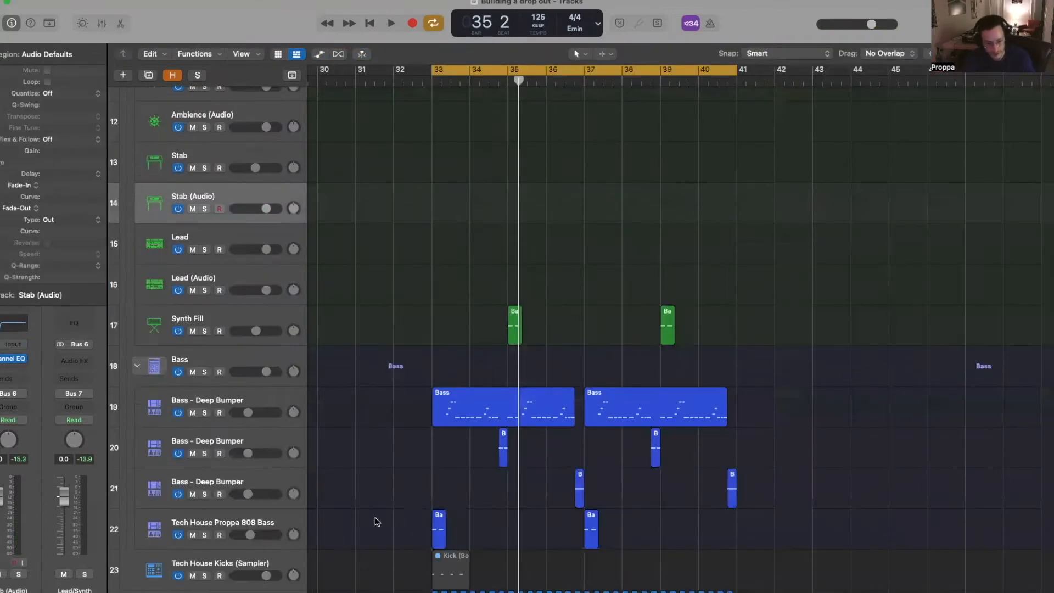
- Place the stab audio file on Stab (Audio) at bar 33 and copy it slightly later in the bar
drag(372, 533, 657, 554)
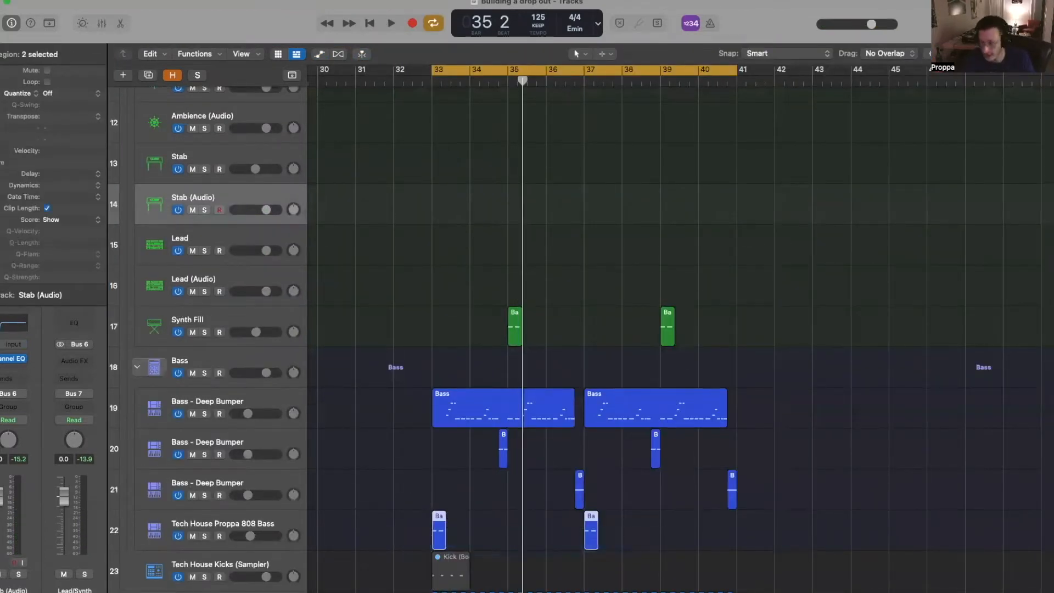
drag(929, 67, 433, 216)
click(394, 207)
scroll(395, 206, up, 10)
scroll(394, 206, down, 5)
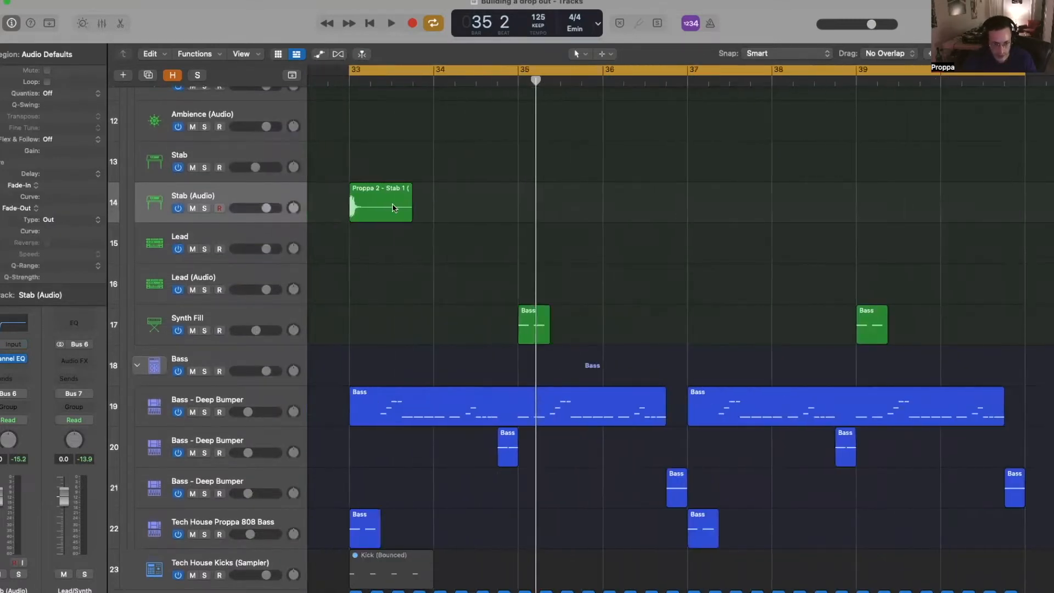
scroll(393, 205, up, 4)
scroll(393, 205, down, 3)
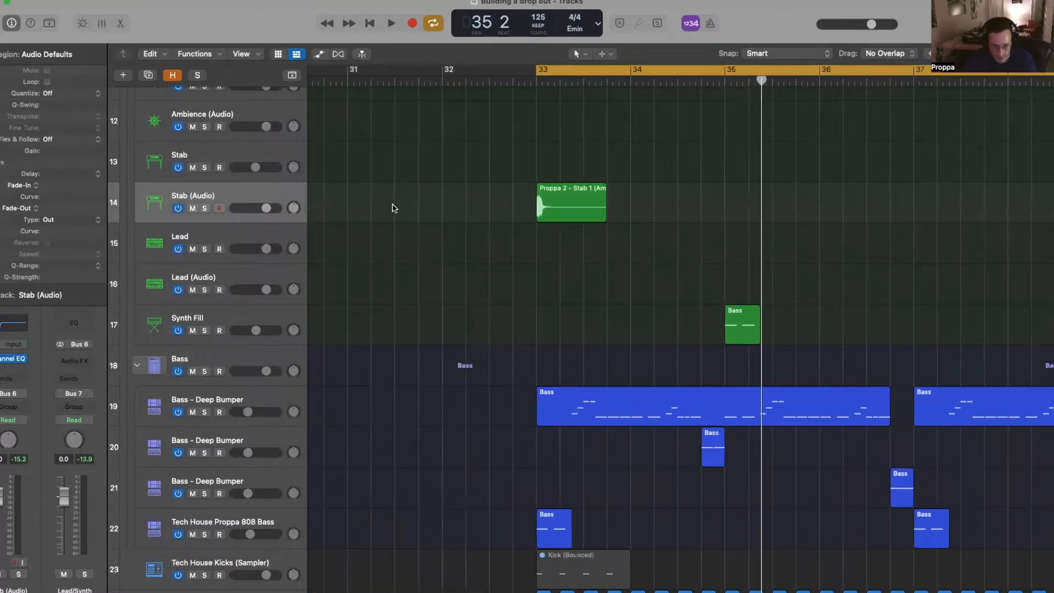
drag(546, 197, 564, 193)
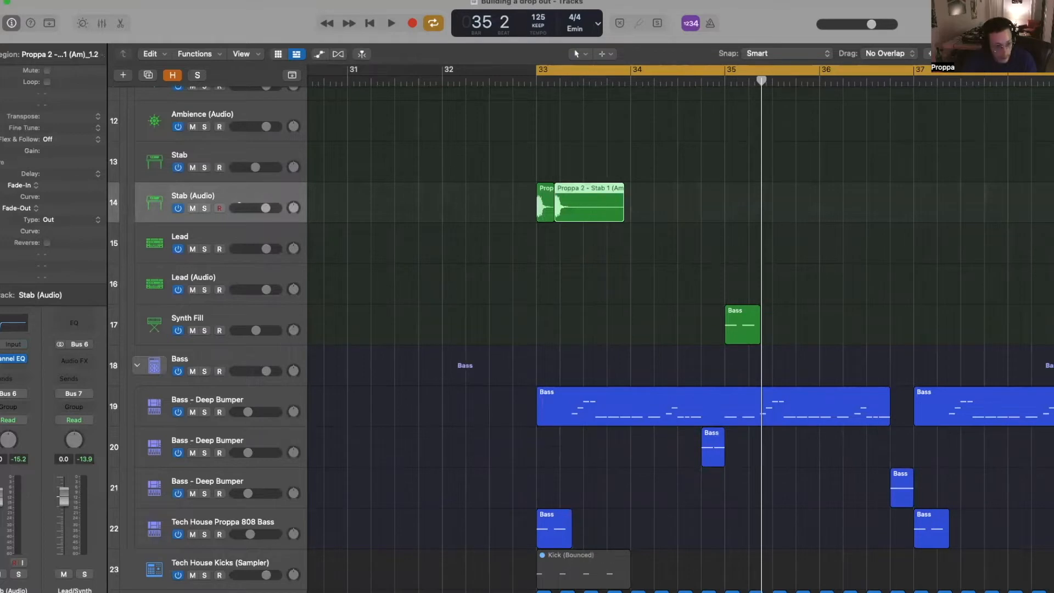
- Play the drop from bar 33 to audition the stab hits
key(space)
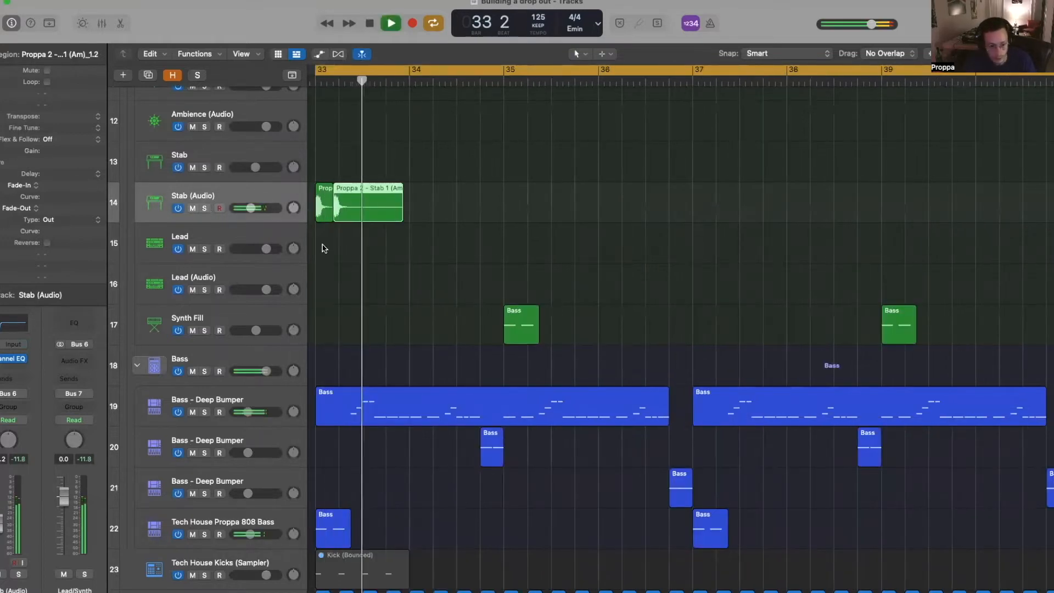
key(space)
drag(251, 208, 248, 208)
scroll(600, 291, left, 5)
click(453, 197)
key(space)
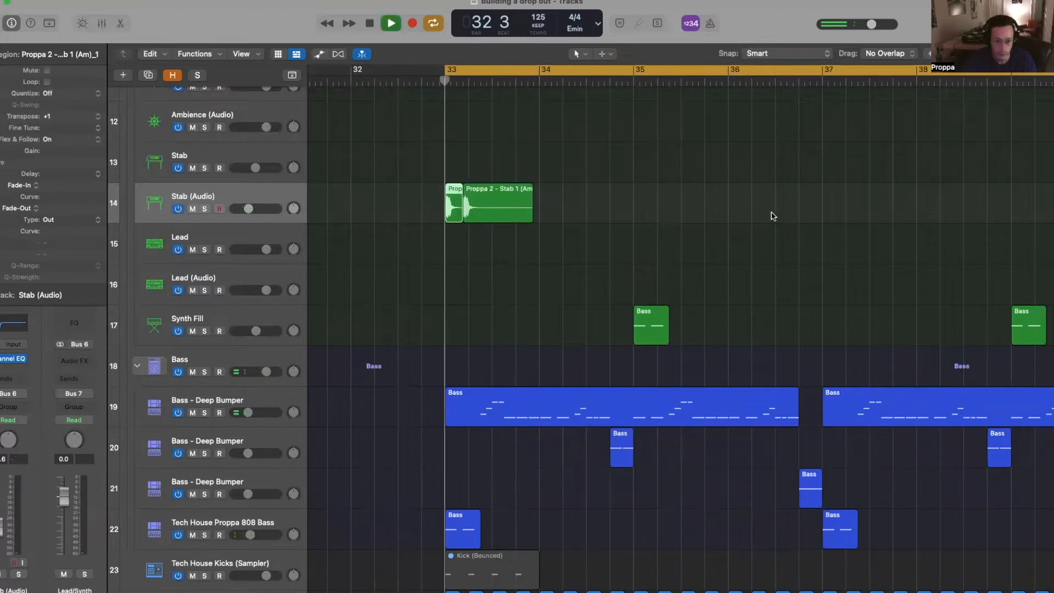
key(space)
- Listen to the 808 bass region's notes in the Piano Roll, then close it and select Synth Fill
double_click(433, 519)
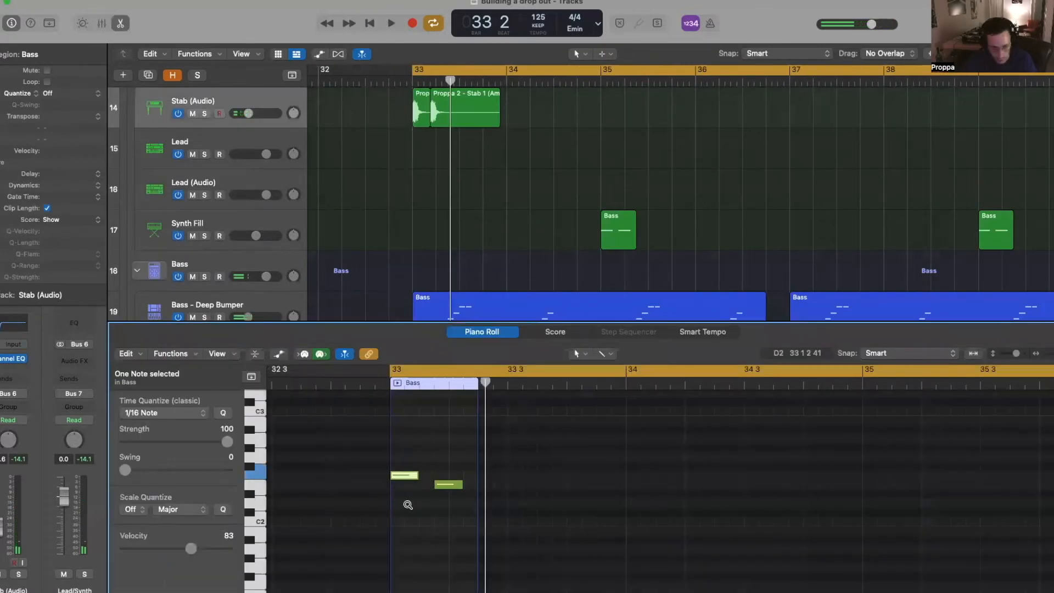
key(space)
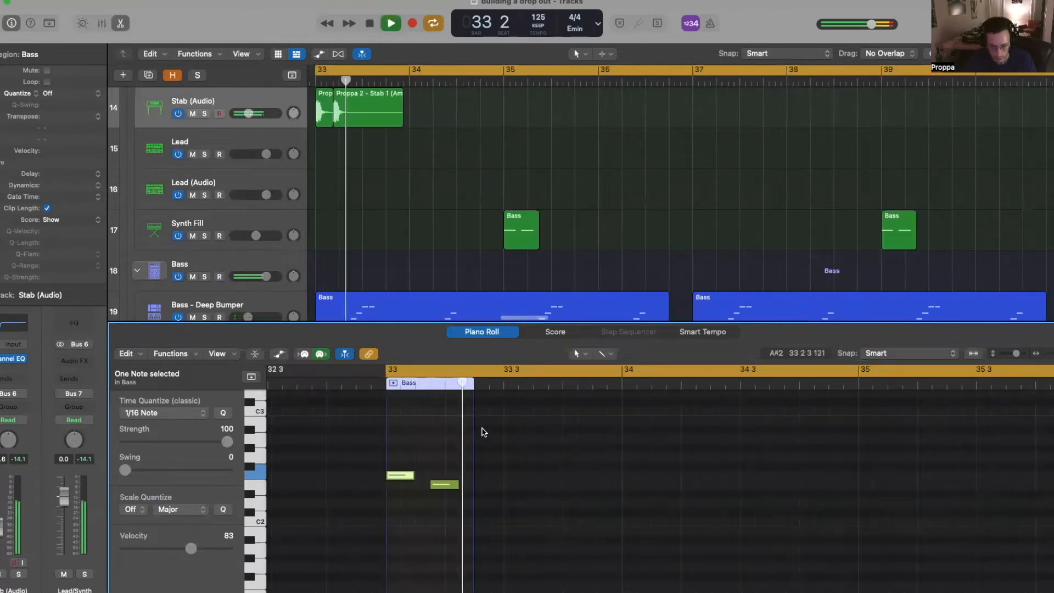
key(p)
scroll(479, 345, down, 5)
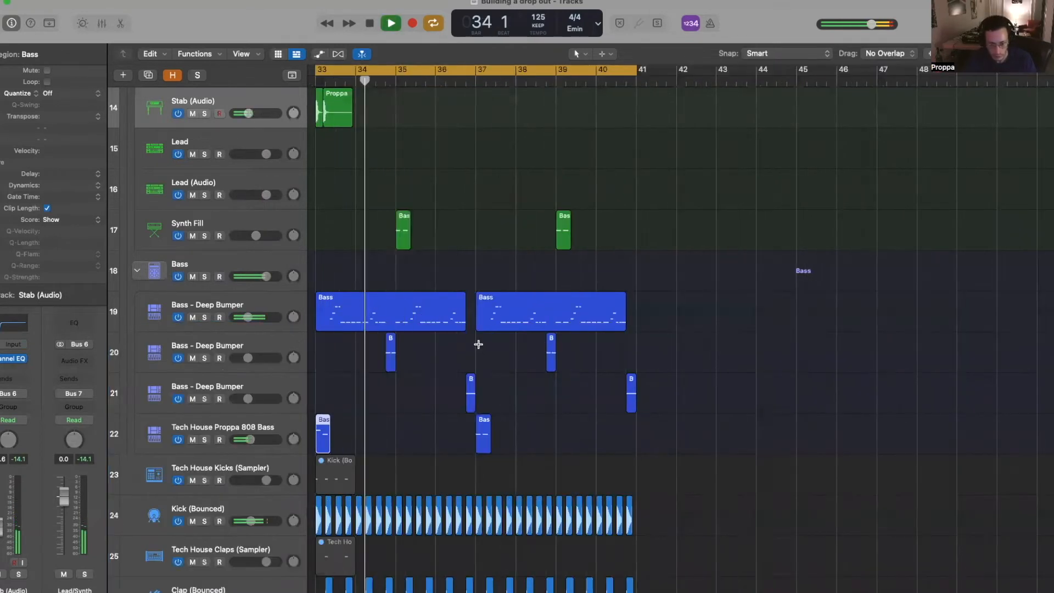
scroll(479, 345, up, 5)
scroll(480, 345, down, 4)
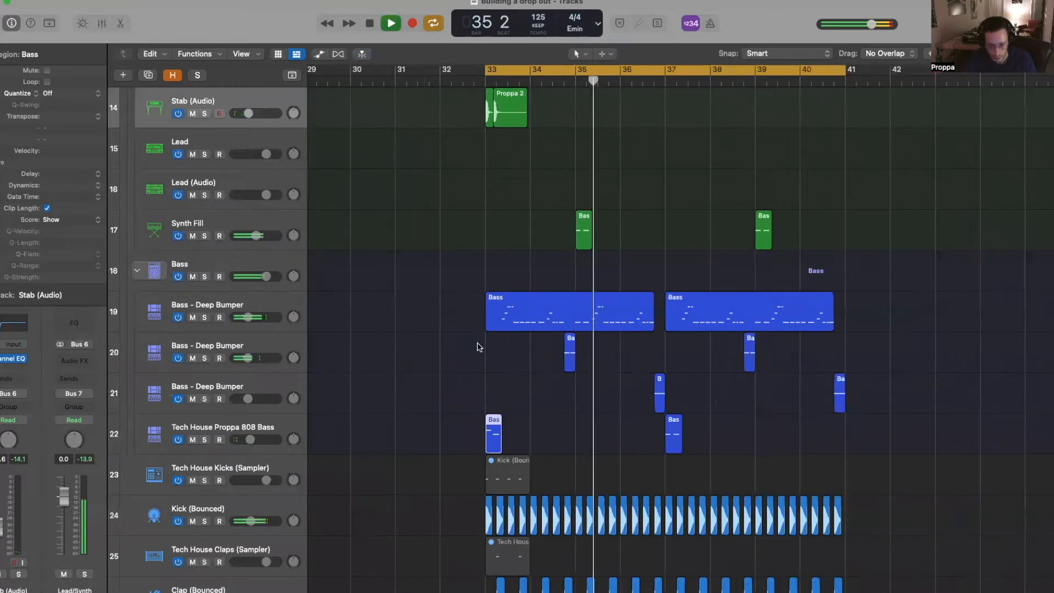
click(264, 216)
key(space)
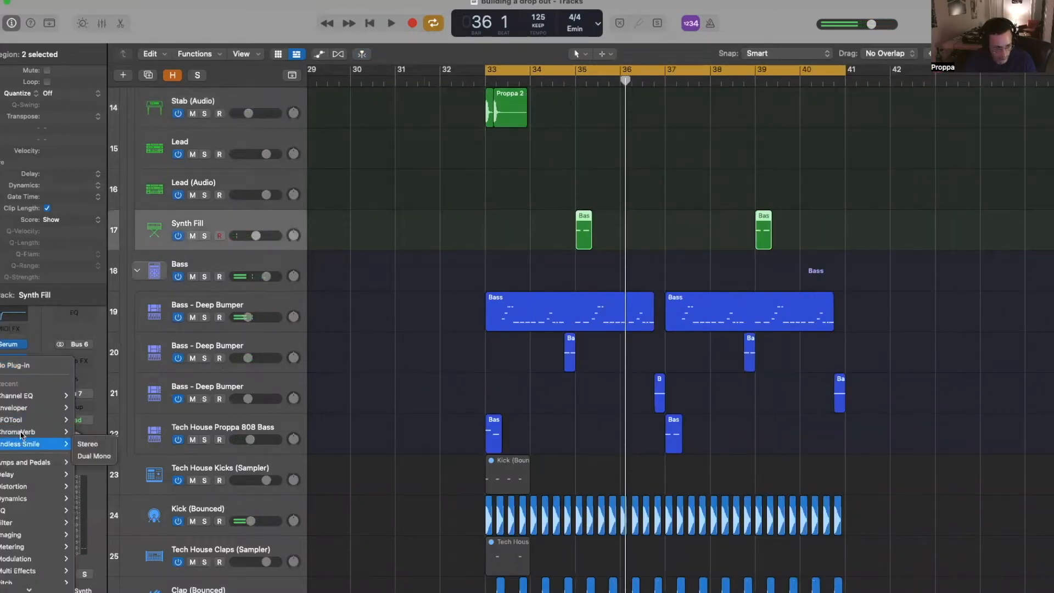
- Insert a ChromaVerb reverb on the Synth Fill track and bring up its Serum instrument
click(249, 301)
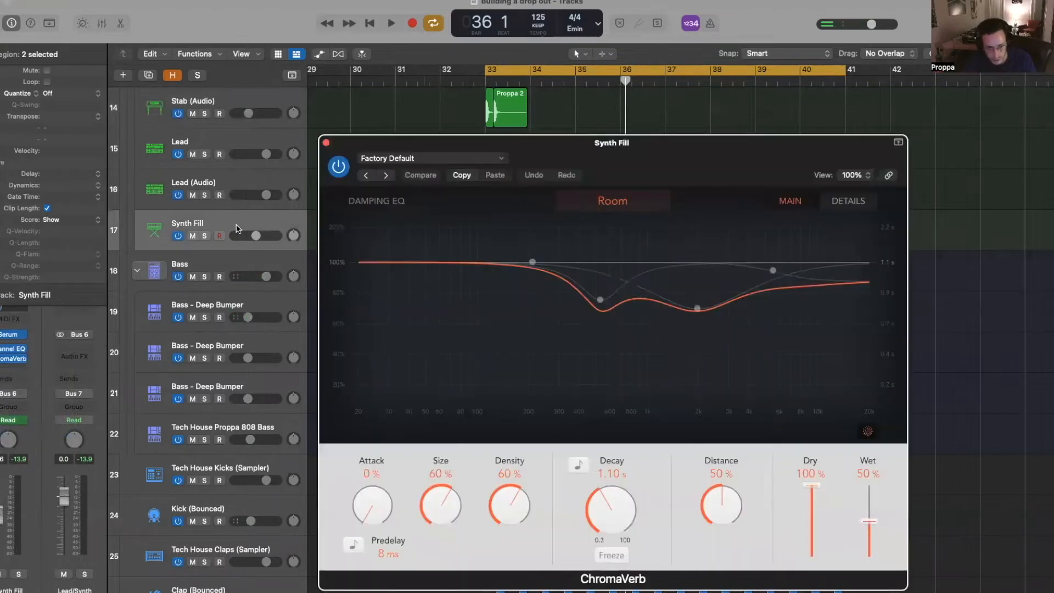
click(326, 143)
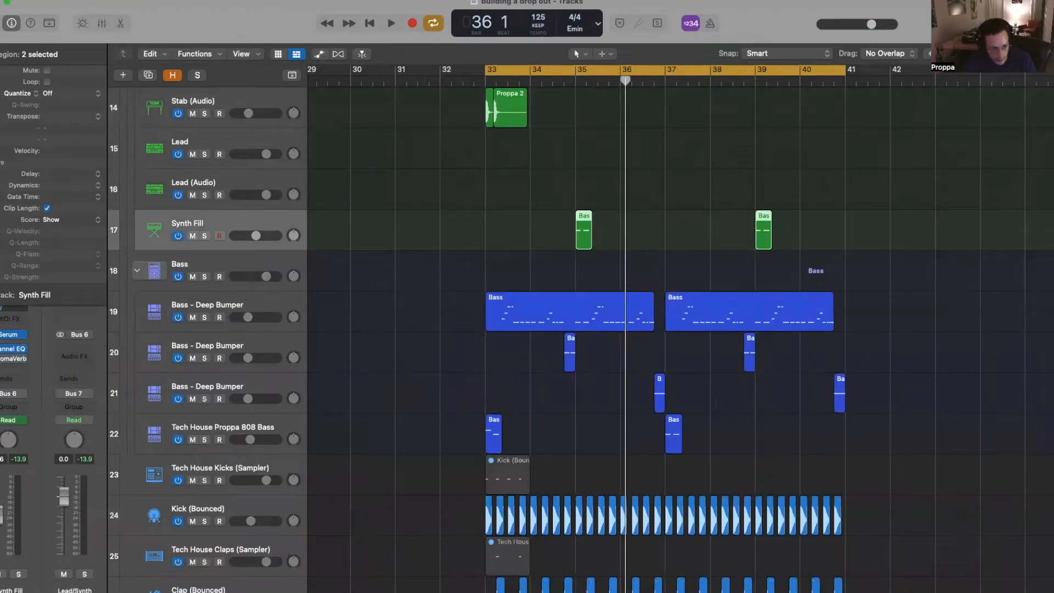
click(9, 336)
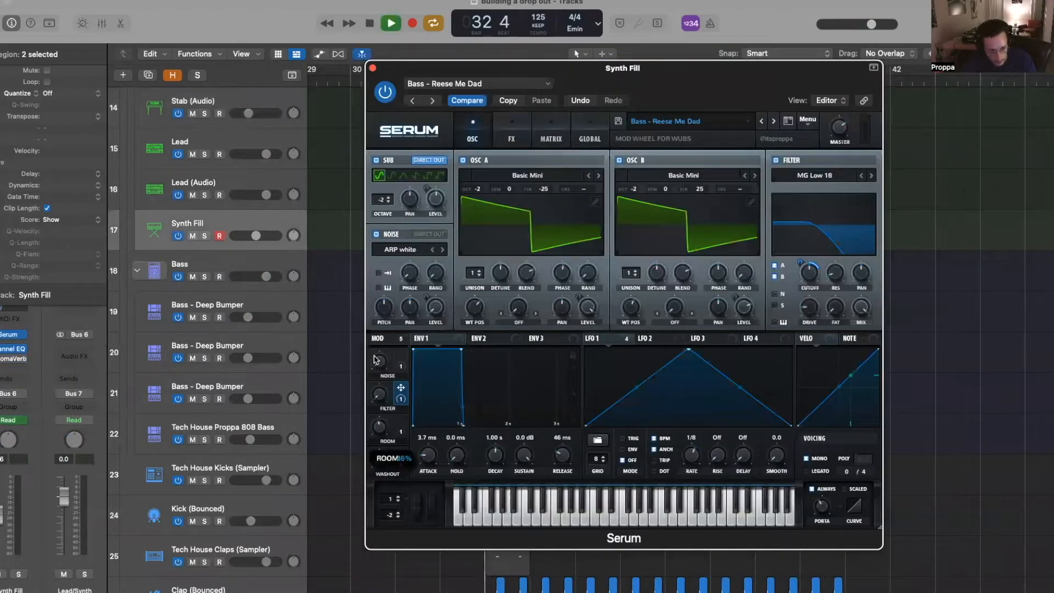
drag(582, 77, 618, 117)
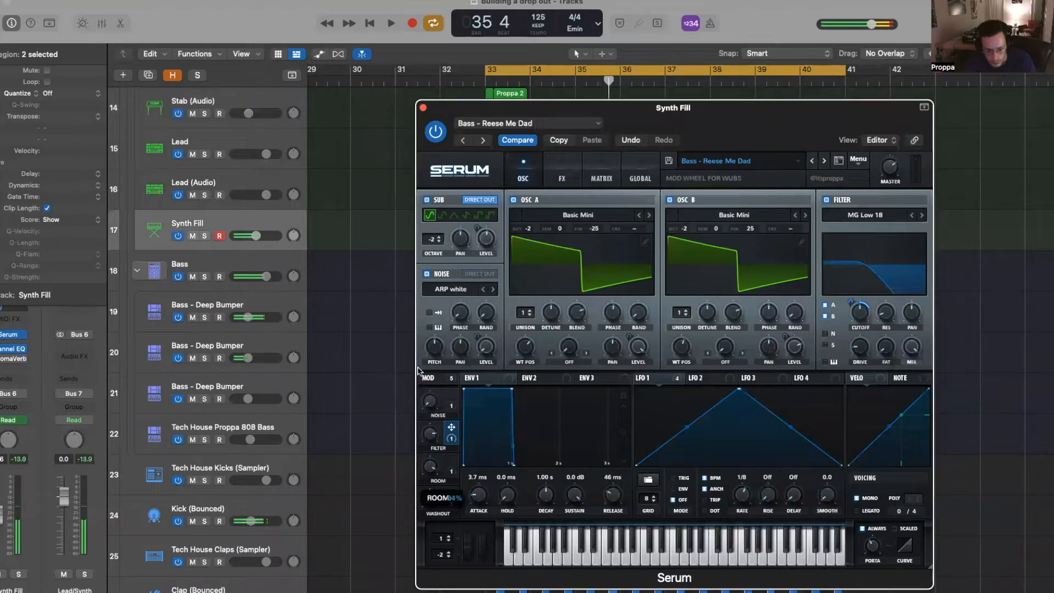
- Turn off cycle looping, play from near bar 35 to check the Serum patch, and close Serum
click(725, 72)
drag(710, 122, 741, 373)
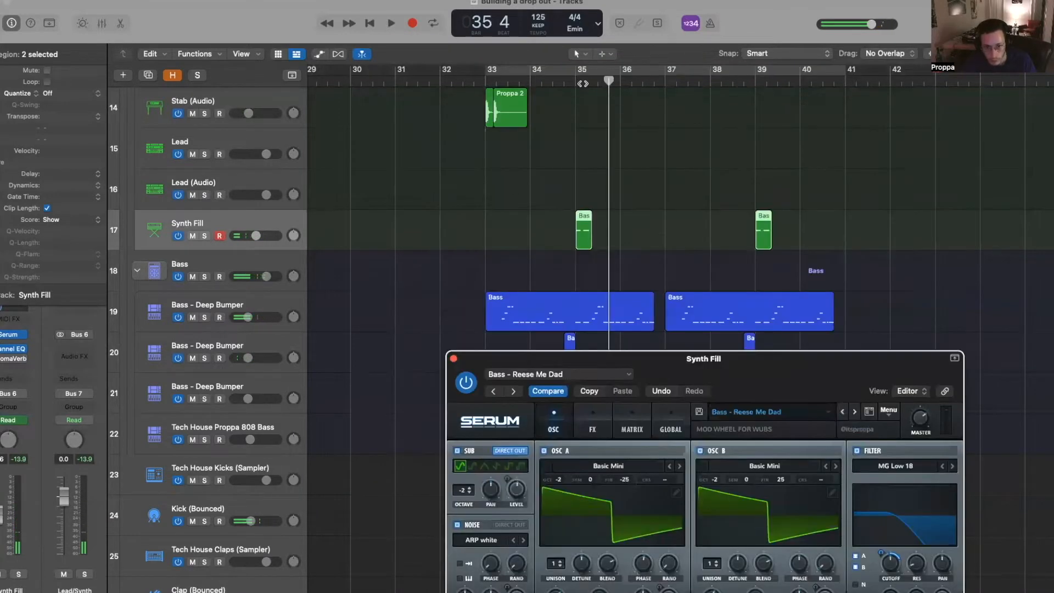
double_click(581, 83)
scroll(516, 220, up, 5)
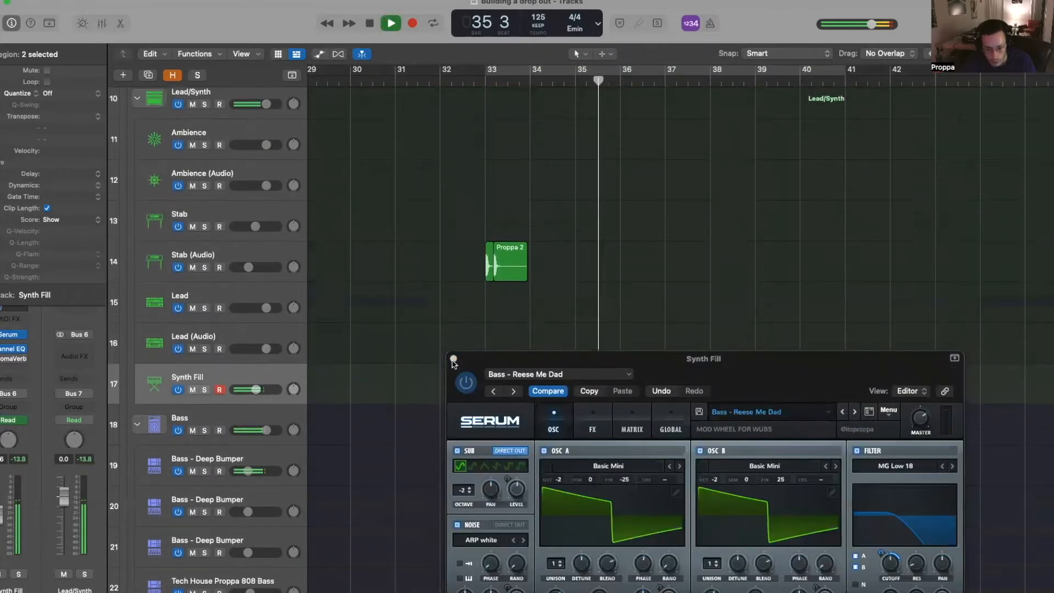
click(453, 359)
scroll(513, 264, down, 4)
scroll(515, 265, down, 2)
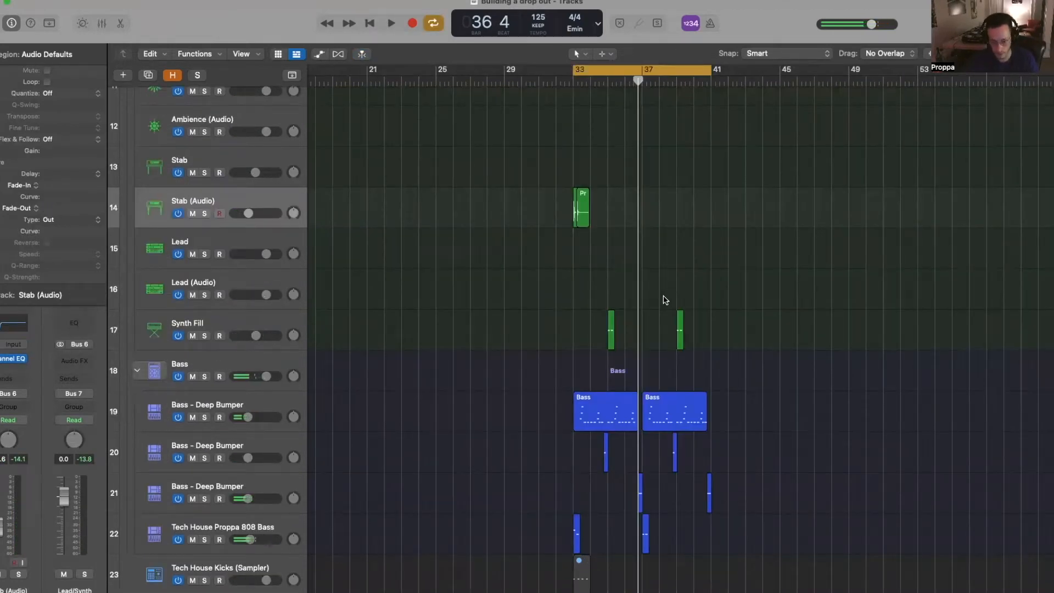
- Select every region in the drop and paste it, automation included, at bar 41
key(super+a)
scroll(634, 287, down, 10)
scroll(634, 287, up, 3)
scroll(630, 290, down, 10)
scroll(630, 289, up, 5)
scroll(735, 110, up, 5)
click(710, 83)
key(super+v)
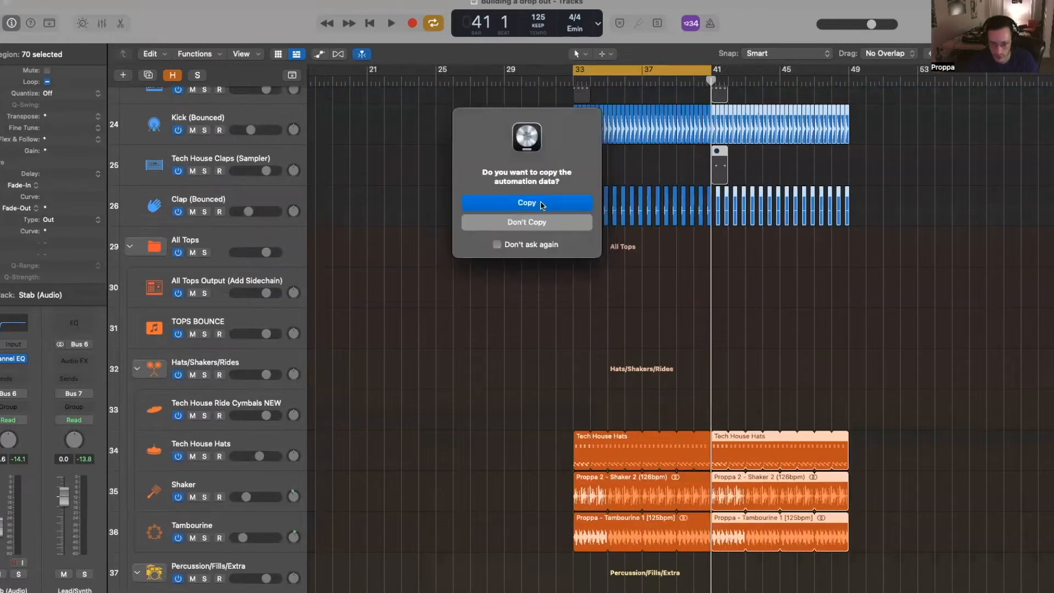
click(553, 208)
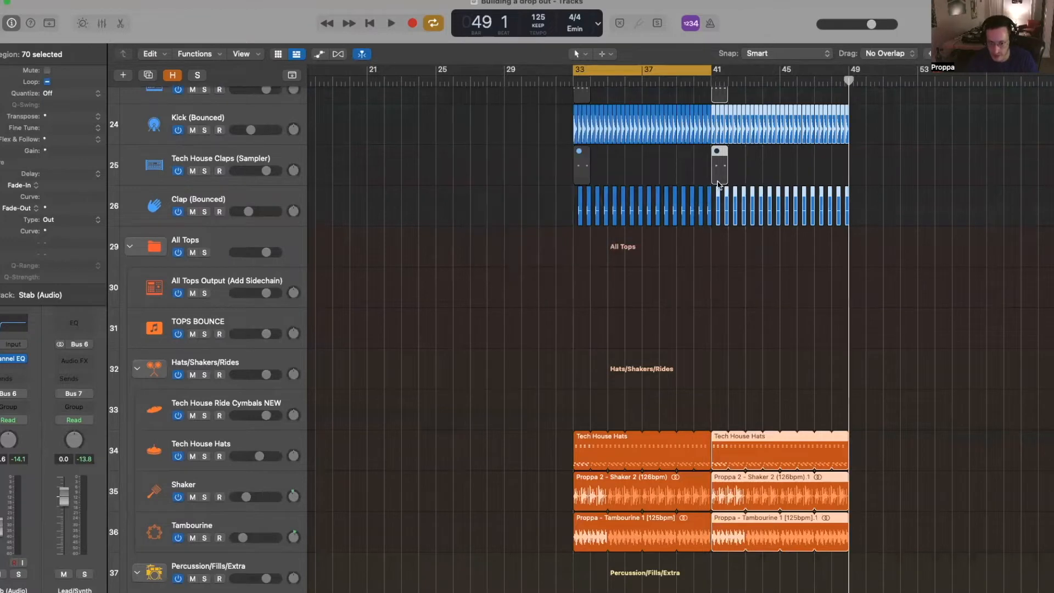
- Turn off the cycle range and play from bar 33 to hear both drops
key(c)
scroll(686, 170, up, 15)
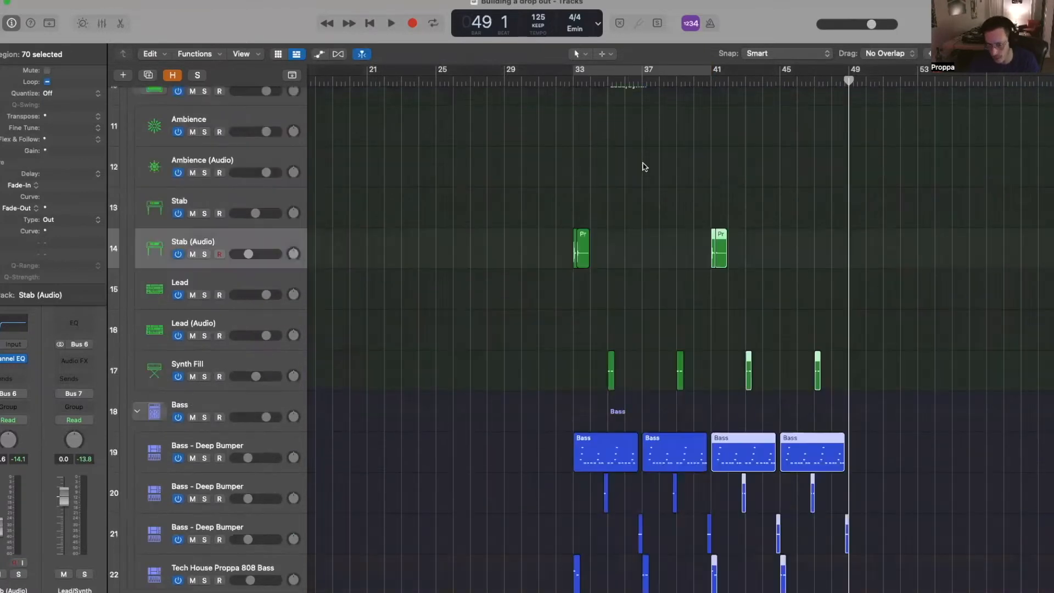
click(573, 82)
key(space)
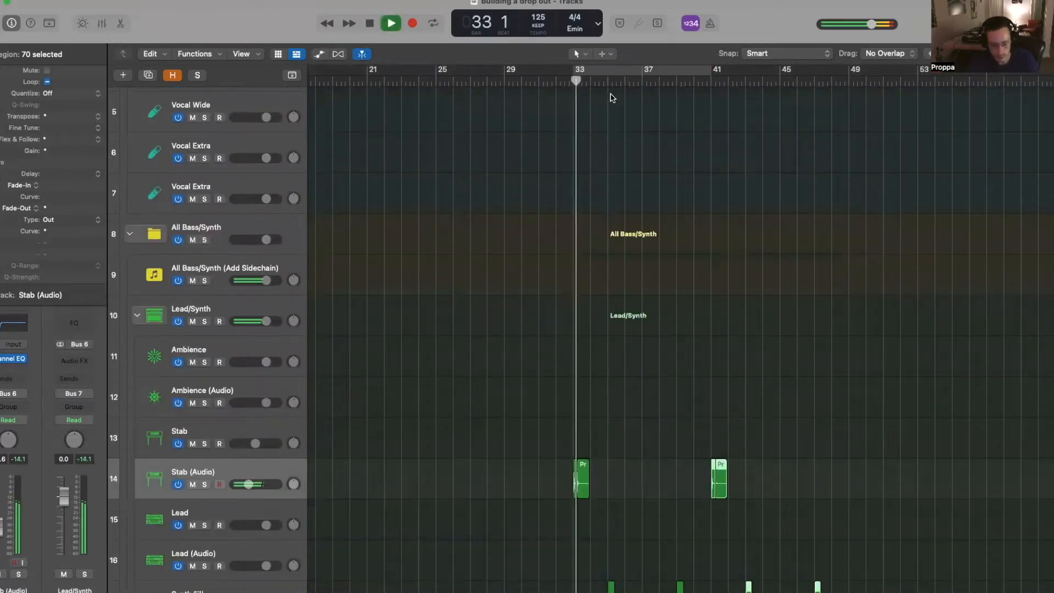
scroll(666, 183, down, 12)
scroll(653, 183, up, 1)
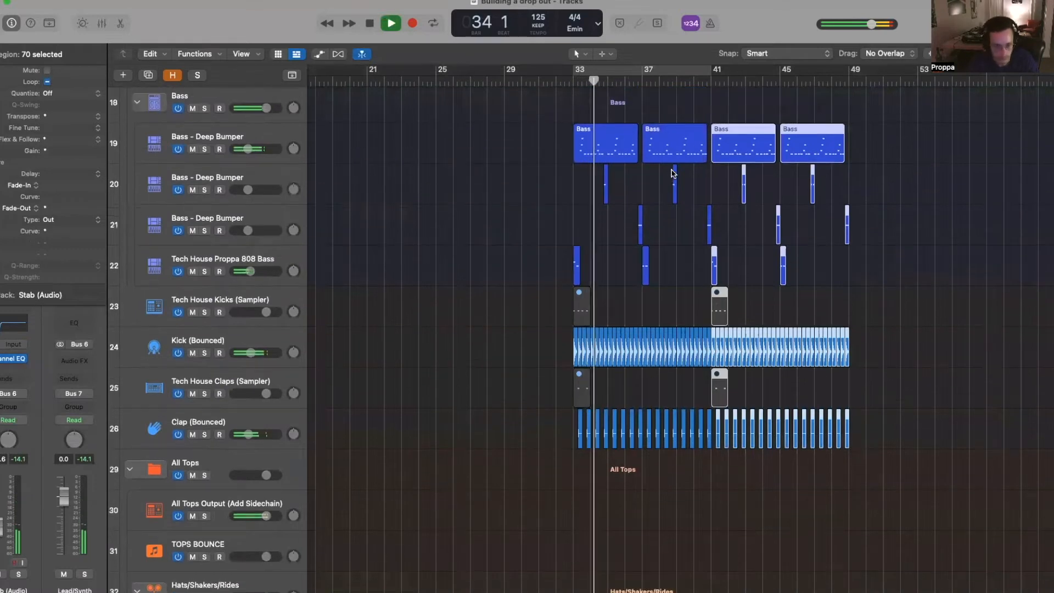
scroll(671, 183, up, 2)
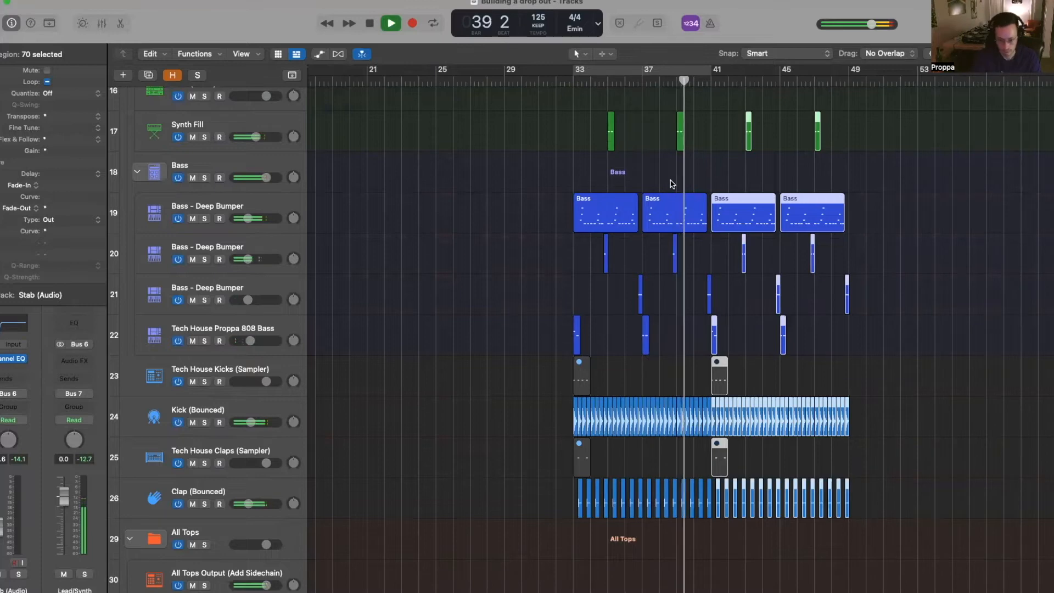
scroll(700, 182, right, 1)
key(a)
scroll(728, 182, up, 4)
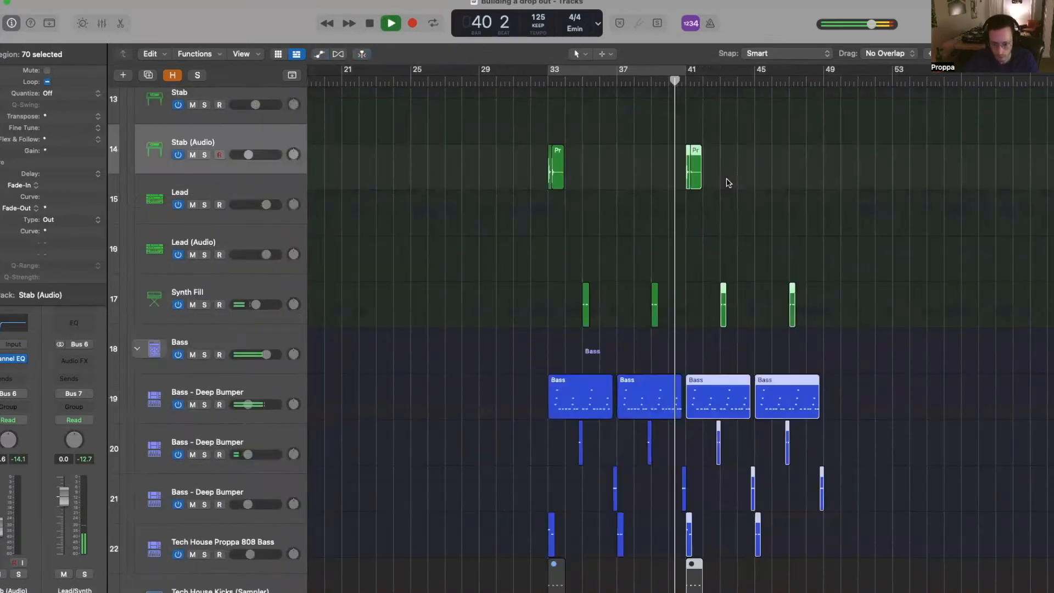
scroll(736, 179, right, 2)
key(space)
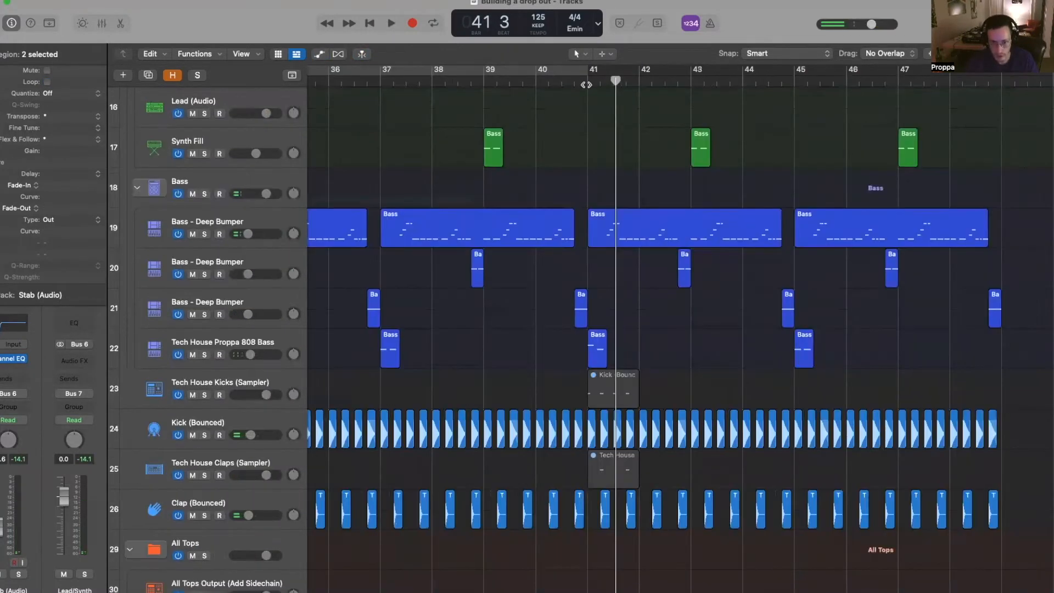
click(586, 83)
scroll(591, 291, down, 4)
- Split the Hats, Shaker and Tambourine regions at bar 41 beat 2
scroll(621, 266, up, 10)
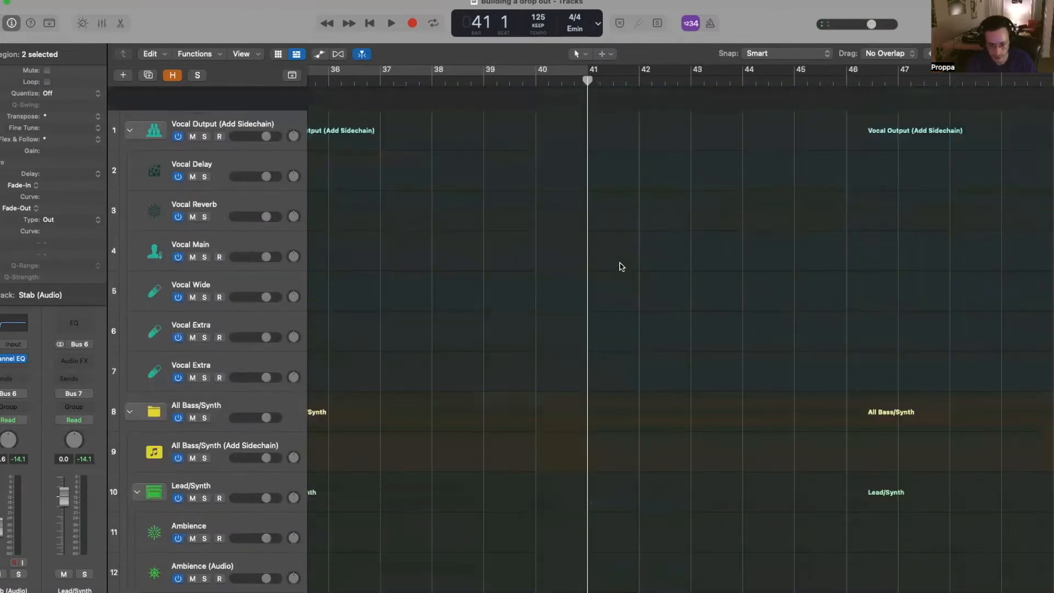
scroll(621, 266, down, 6)
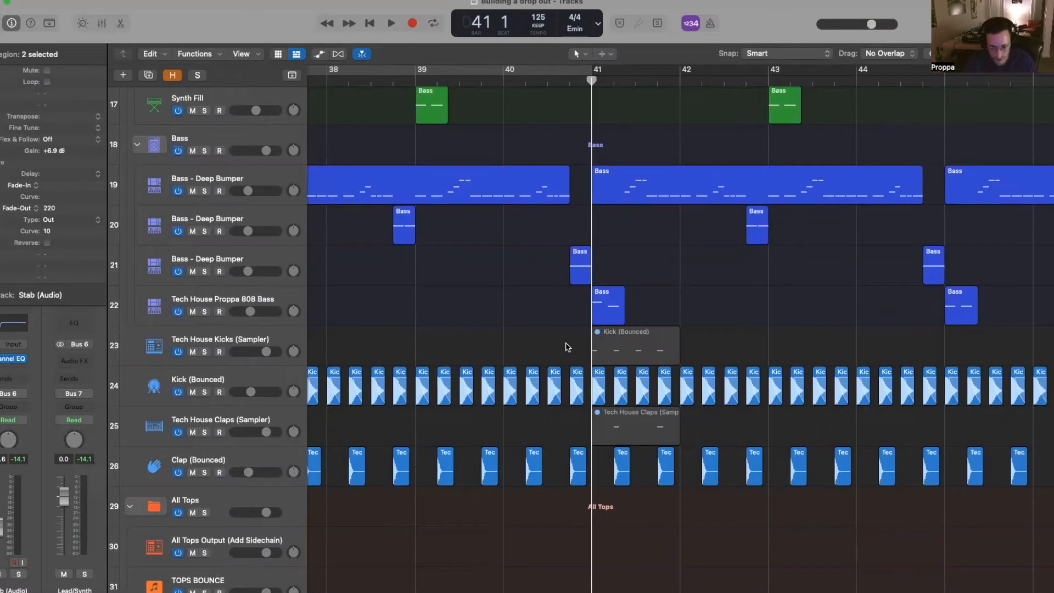
click(568, 347)
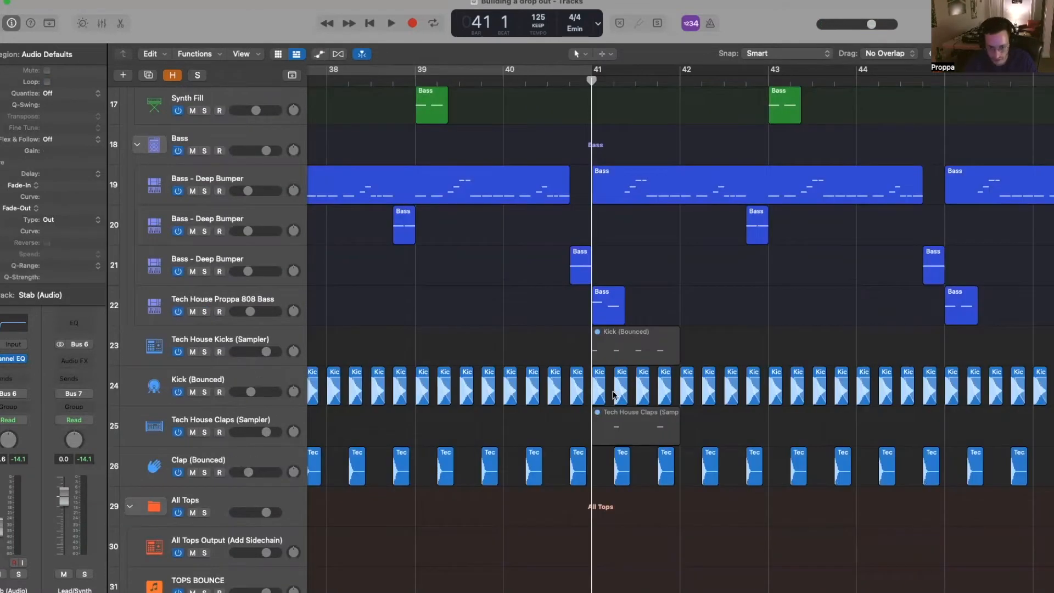
scroll(758, 343, down, 10)
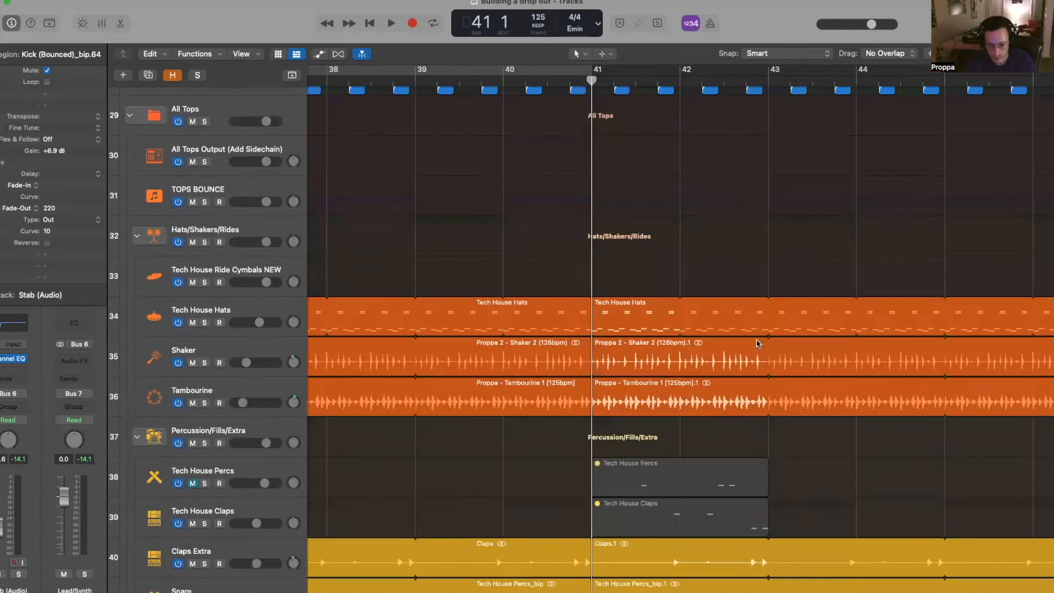
scroll(604, 84, down, 3)
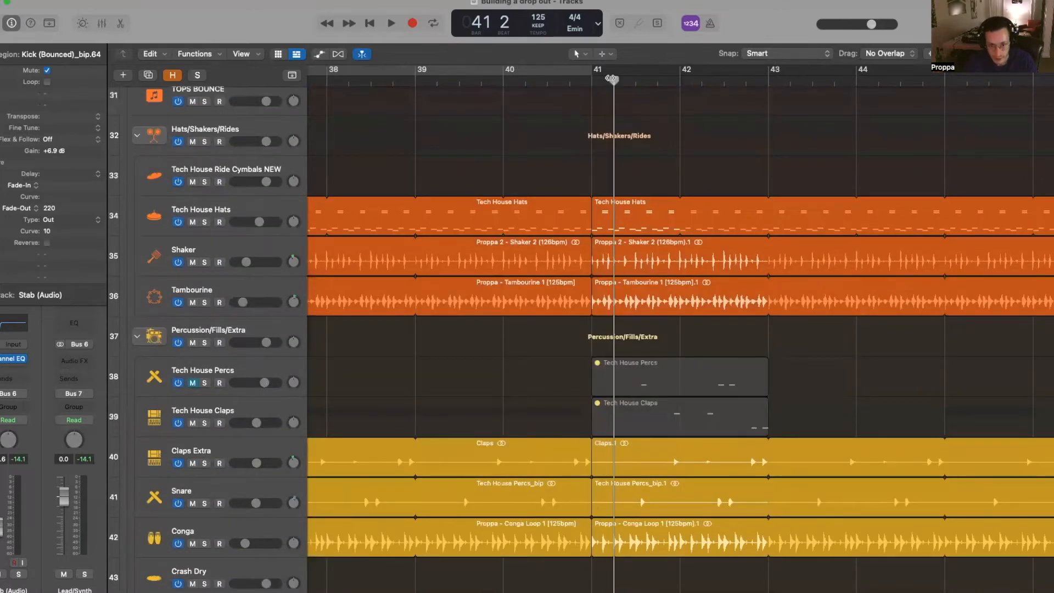
drag(603, 320, 615, 274)
drag(652, 155, 649, 303)
key(super+t)
- Split the lower percussion regions at bar 41 beat 2 and mute the short pieces before the split
scroll(637, 439, down, 1)
drag(674, 565, 668, 482)
key(super+t)
drag(604, 563, 606, 220)
drag(631, 329, 623, 389)
key(ctrl+m)
scroll(621, 388, up, 20)
key(z)
- Show LFOTool's LFO Depth automation on the All Bass/Synth (Add Sidechain) track
scroll(647, 396, down, 20)
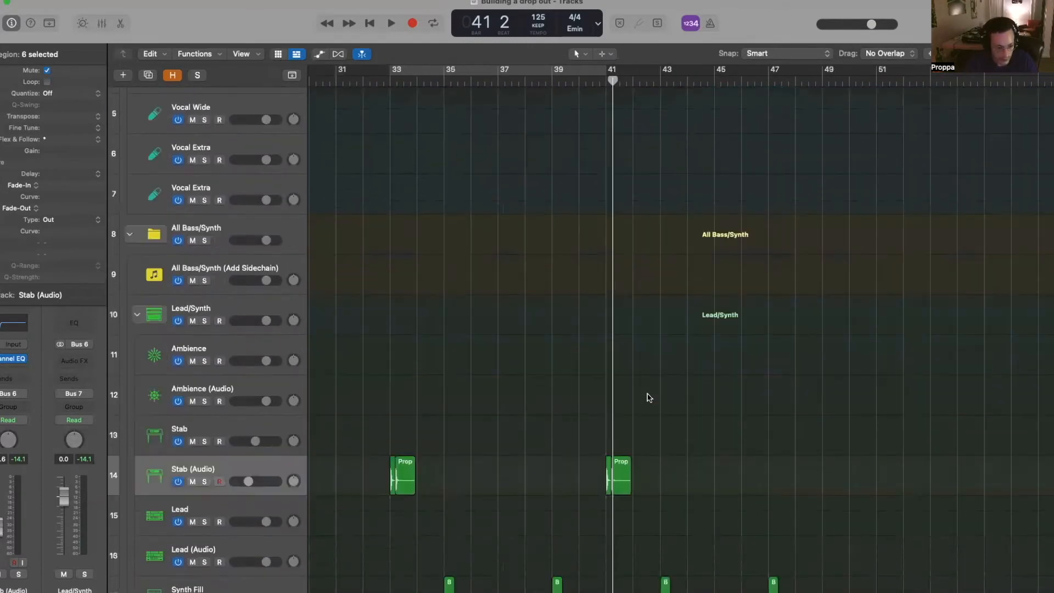
scroll(421, 309, up, 10)
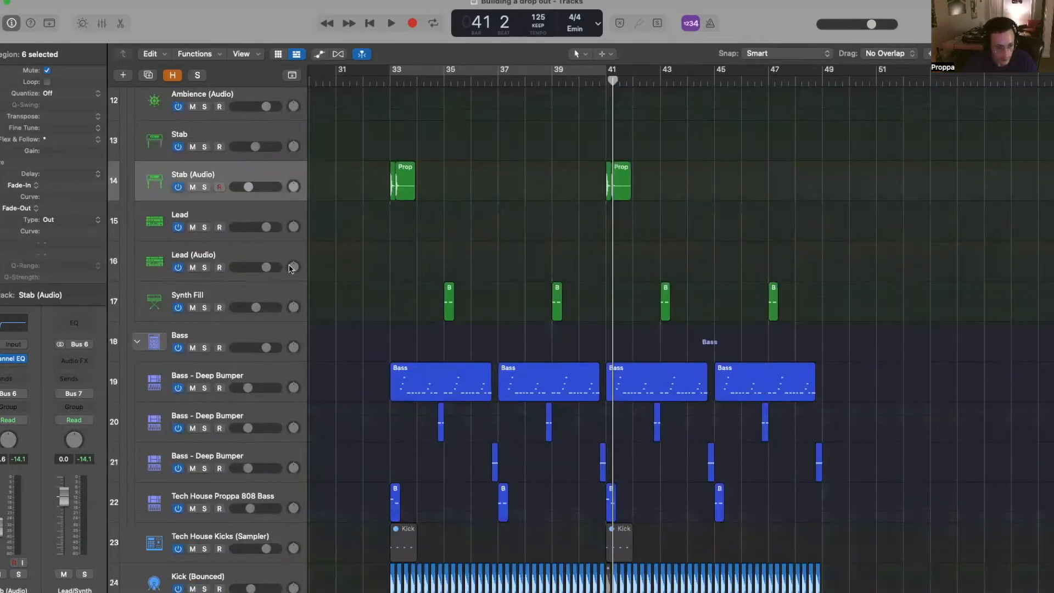
scroll(215, 186, up, 5)
click(216, 186)
key(a)
scroll(712, 265, up, 5)
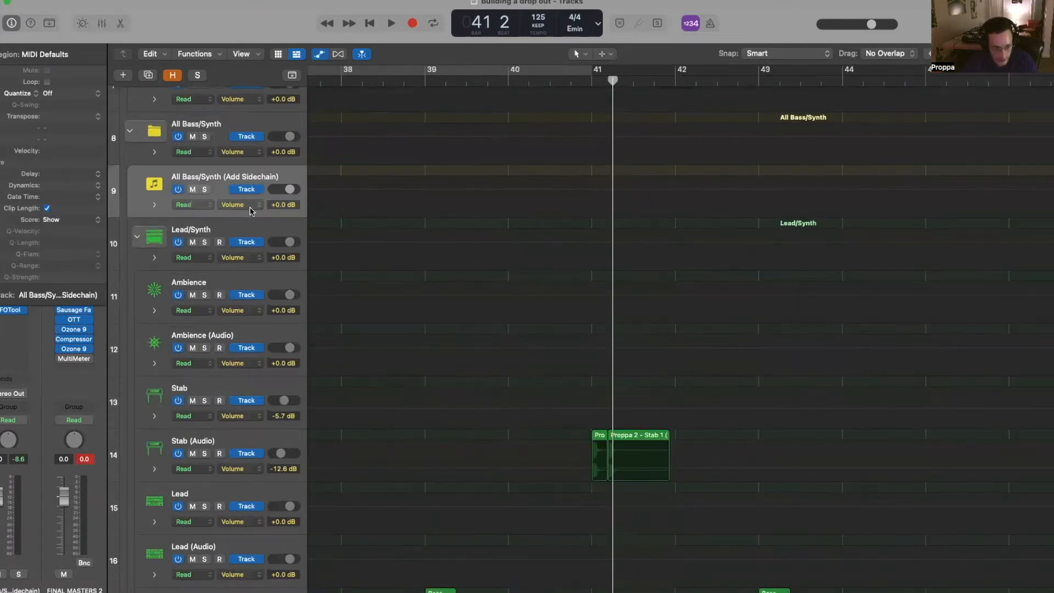
click(251, 210)
mouse_move(287, 303)
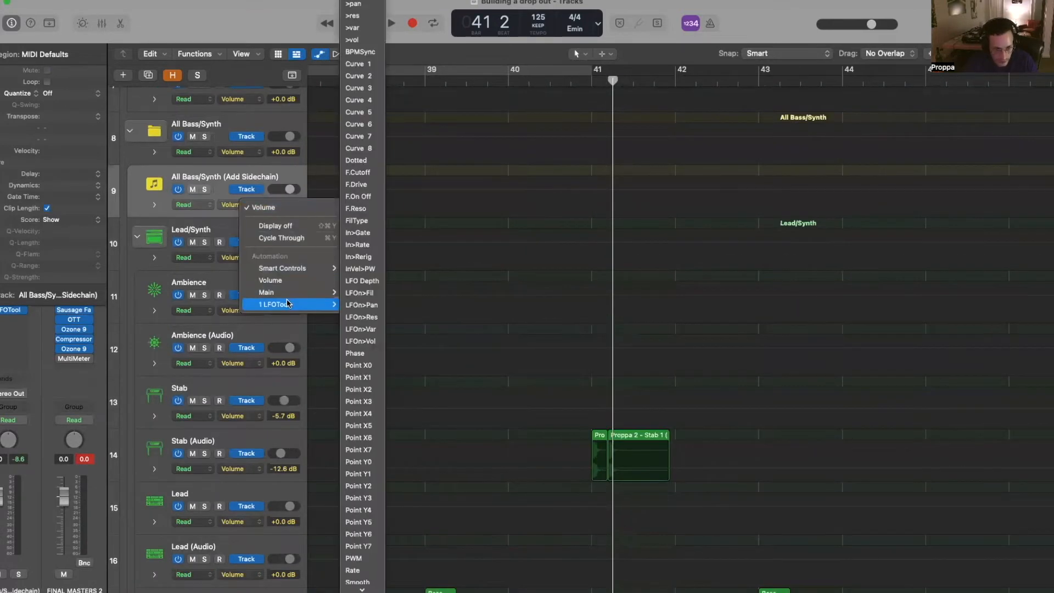
click(361, 280)
- Add LFO Depth points at bar 41 and 41 2, pulling the section before 41 2 down to 0.00
scroll(619, 155, up, 3)
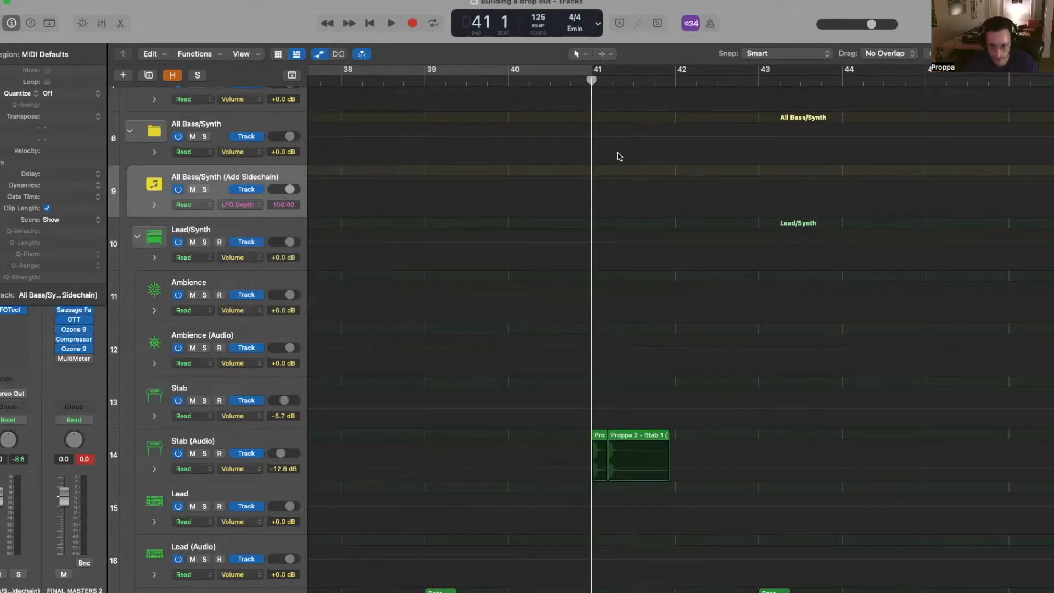
scroll(591, 180, up, 2)
click(589, 180)
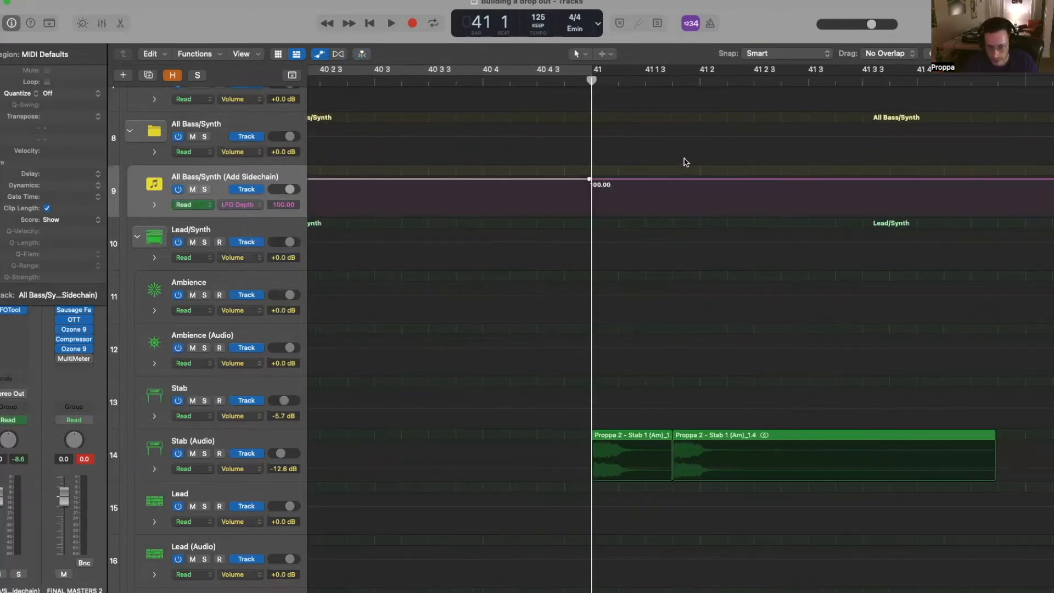
click(700, 78)
scroll(738, 202, right, 2)
scroll(738, 202, up, 5)
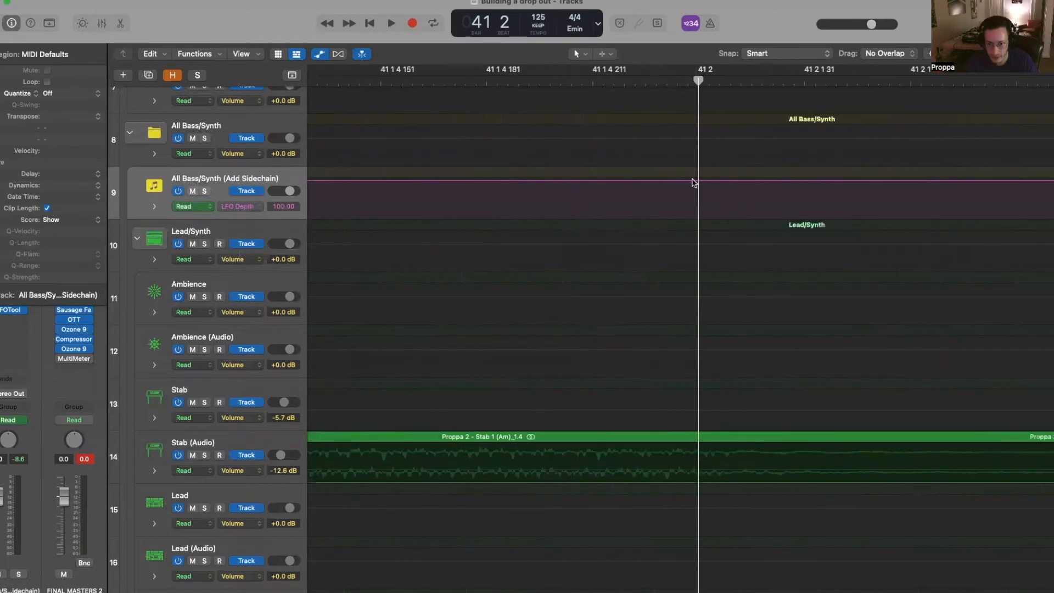
click(697, 181)
drag(666, 182, 654, 254)
scroll(645, 219, down, 5)
- Play from bar 40, hide the automation lanes, and zoom out to show bars 33–49
key(super+Left)
key(super+Left)
key(super+Left)
drag(603, 80, 545, 80)
key(space)
key(a)
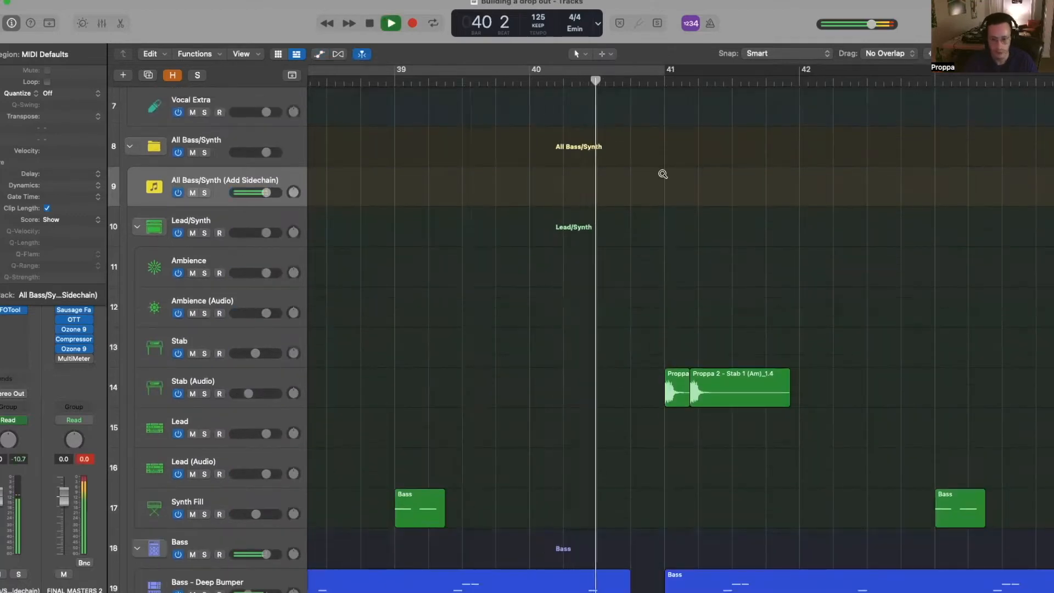
key(super+Left)
key(super+Left)
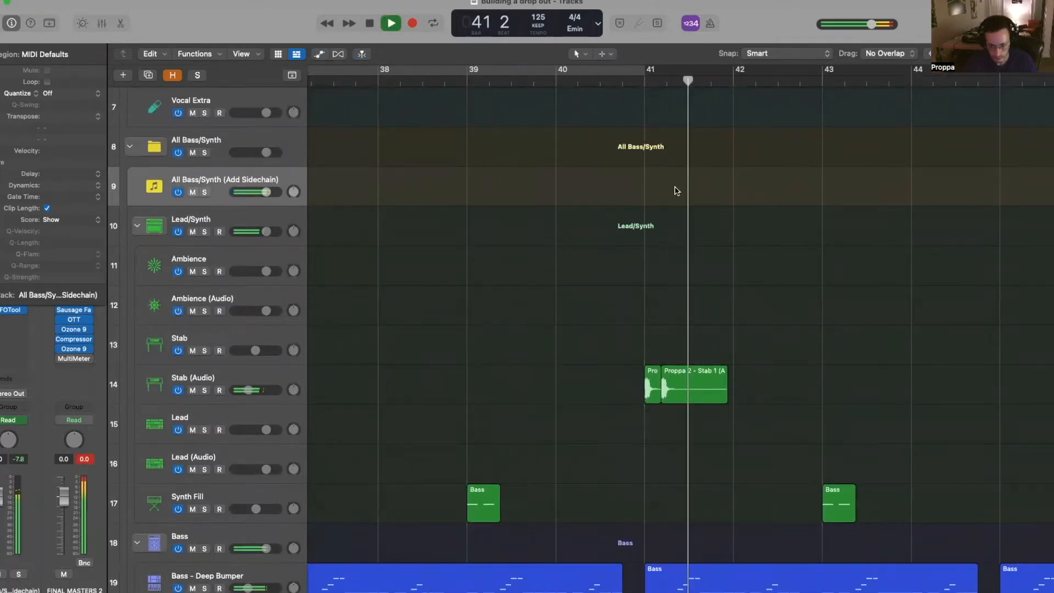
key(super+Left)
scroll(727, 164, down, 5)
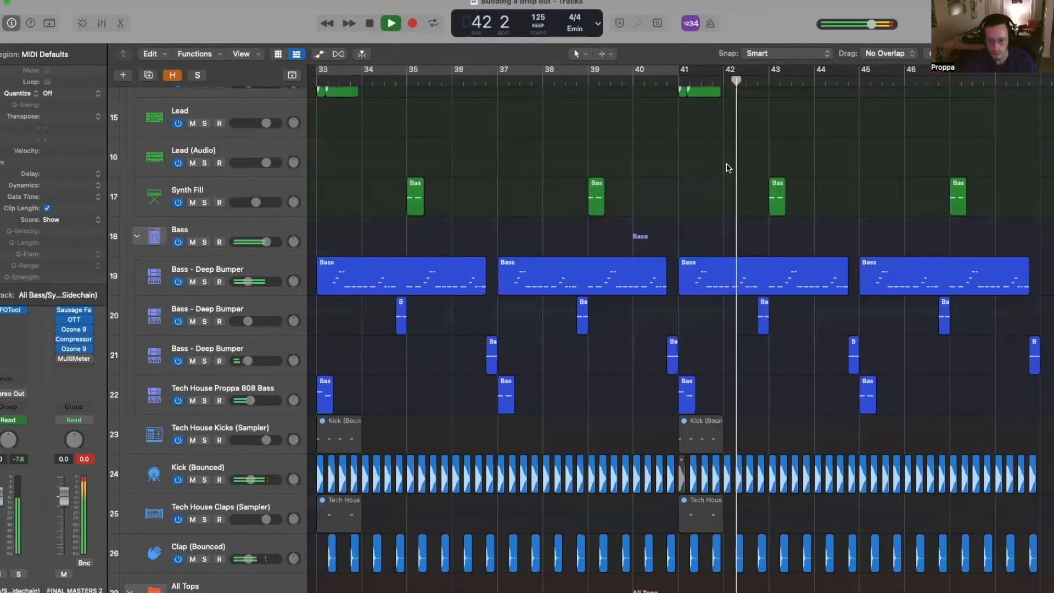
key(super+Left)
key(super+Left)
key(super+Left)
key(super+Right)
key(super+Right)
key(super+Right)
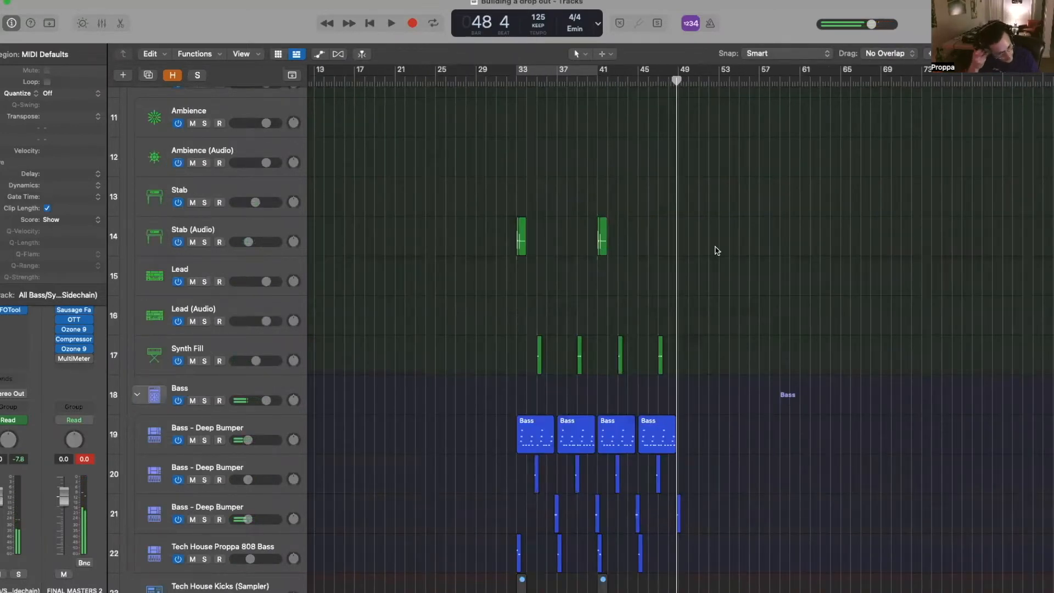
scroll(704, 248, down, 5)
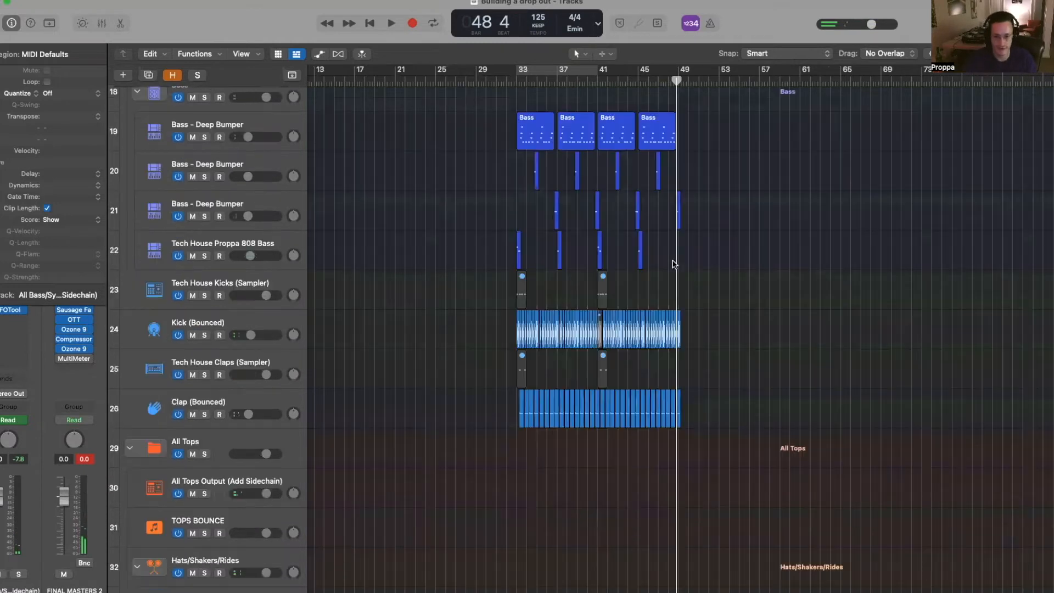
scroll(788, 224, up, 3)
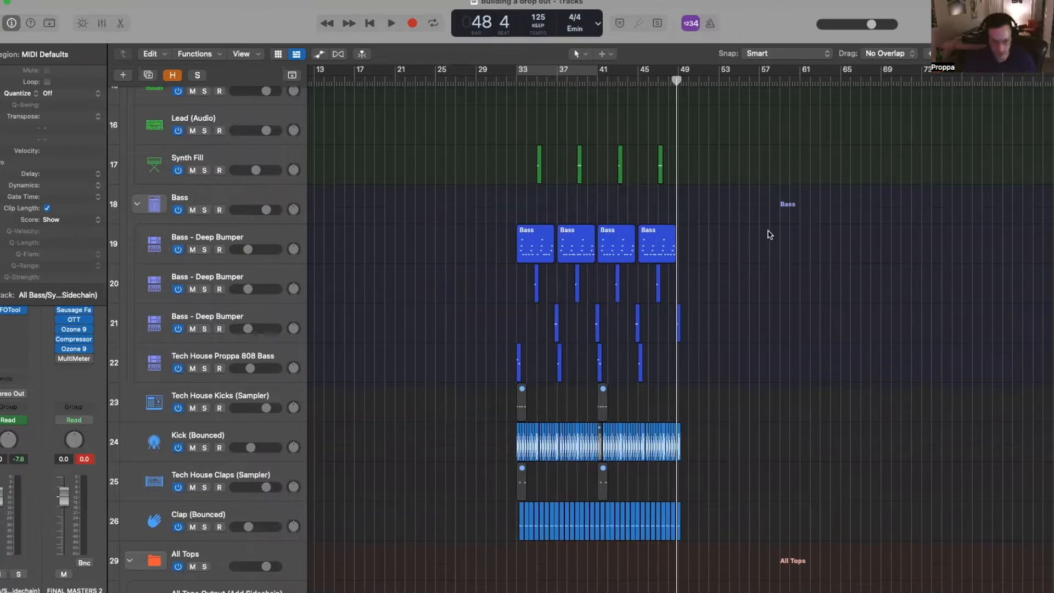
- Select the bass regions on tracks 19–22, join them into one region, then undo the join
click(252, 236)
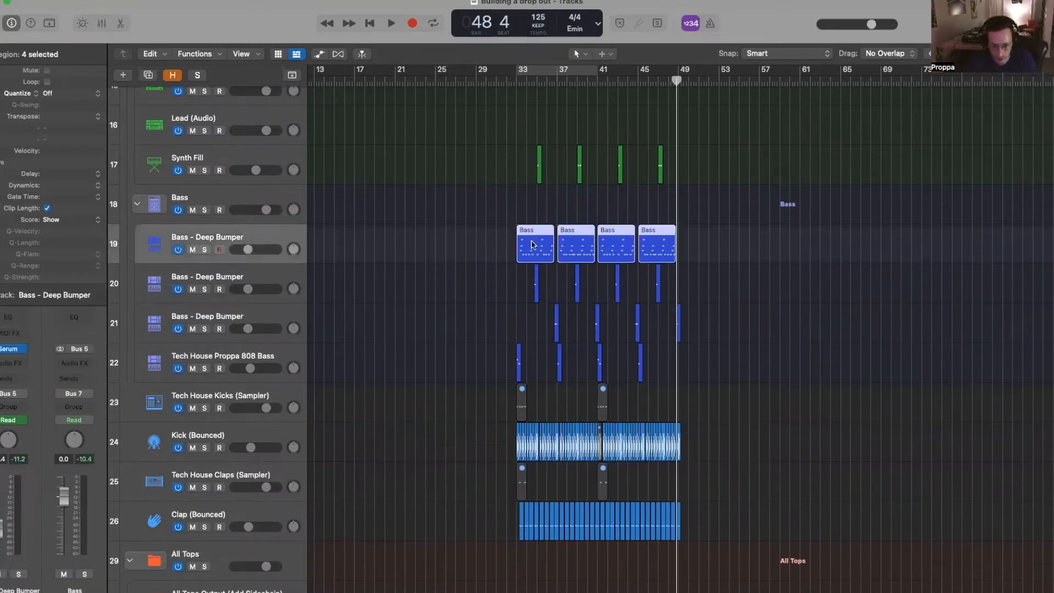
drag(478, 250, 754, 233)
scroll(753, 234, up, 5)
scroll(751, 237, down, 3)
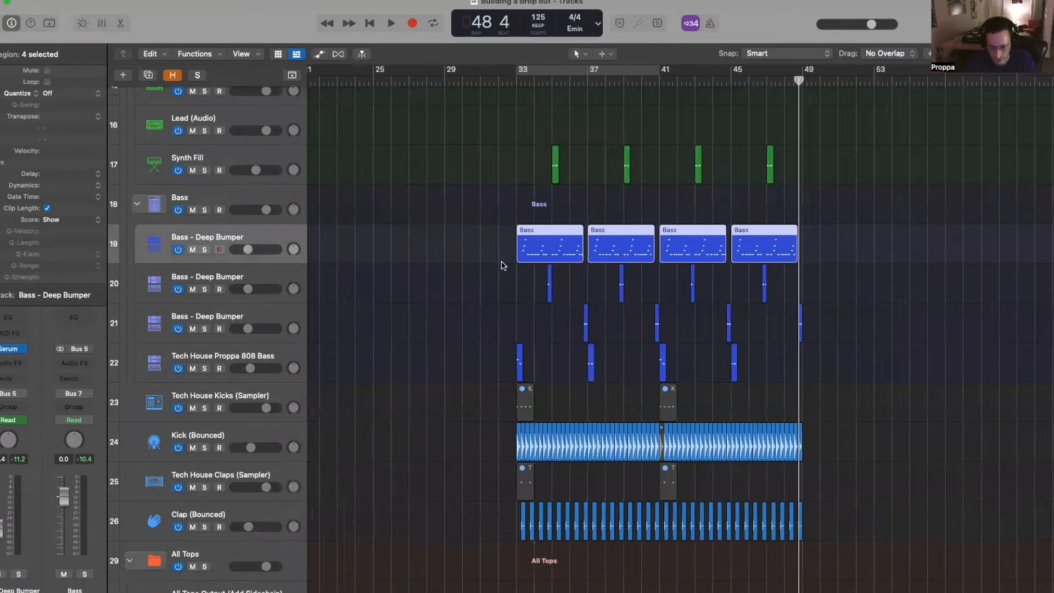
drag(452, 238, 933, 354)
key(j)
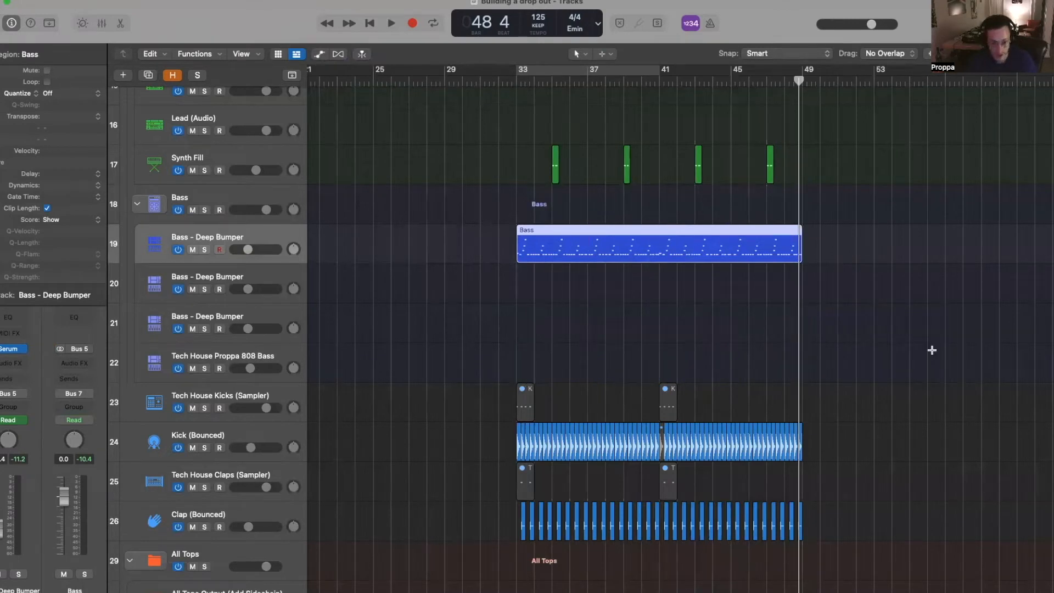
key(super+z)
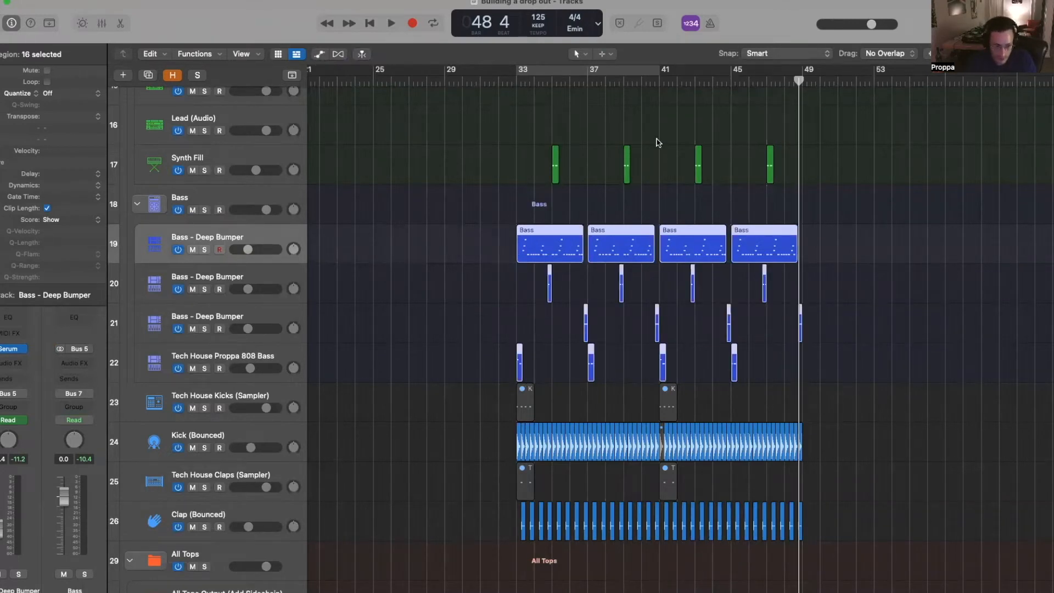
scroll(664, 154, up, 8)
scroll(673, 169, up, 3)
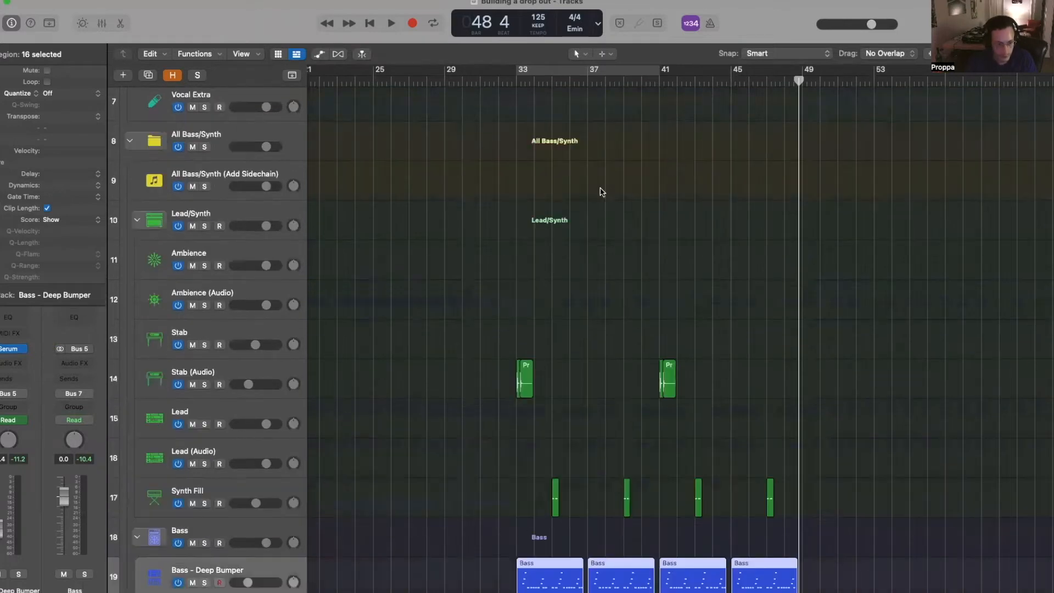
- Paste the combined bass region onto the Ambience track at bar 33, keeping its automation
click(219, 266)
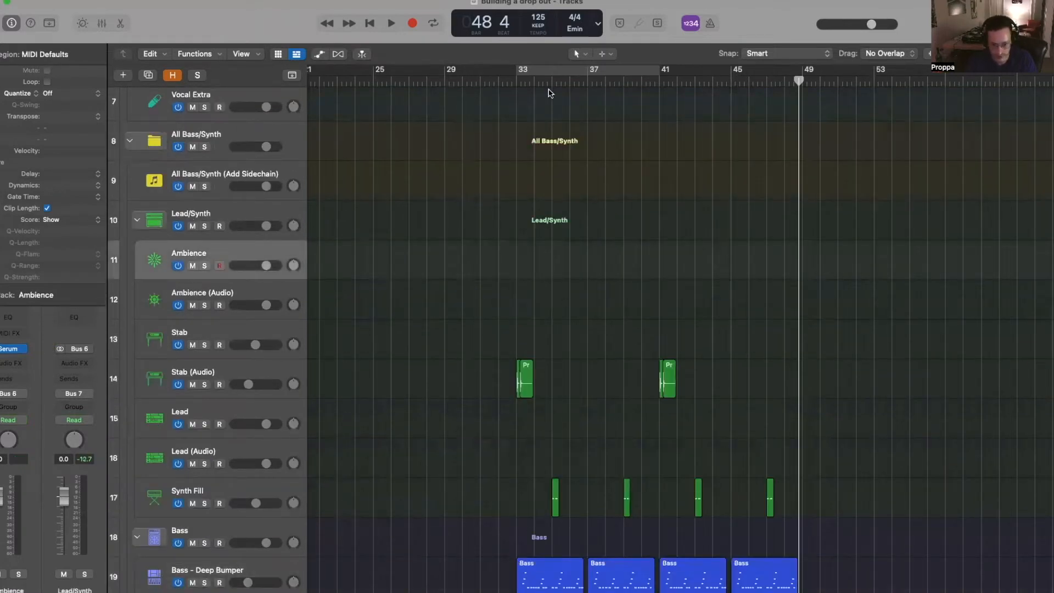
click(516, 78)
key(super+v)
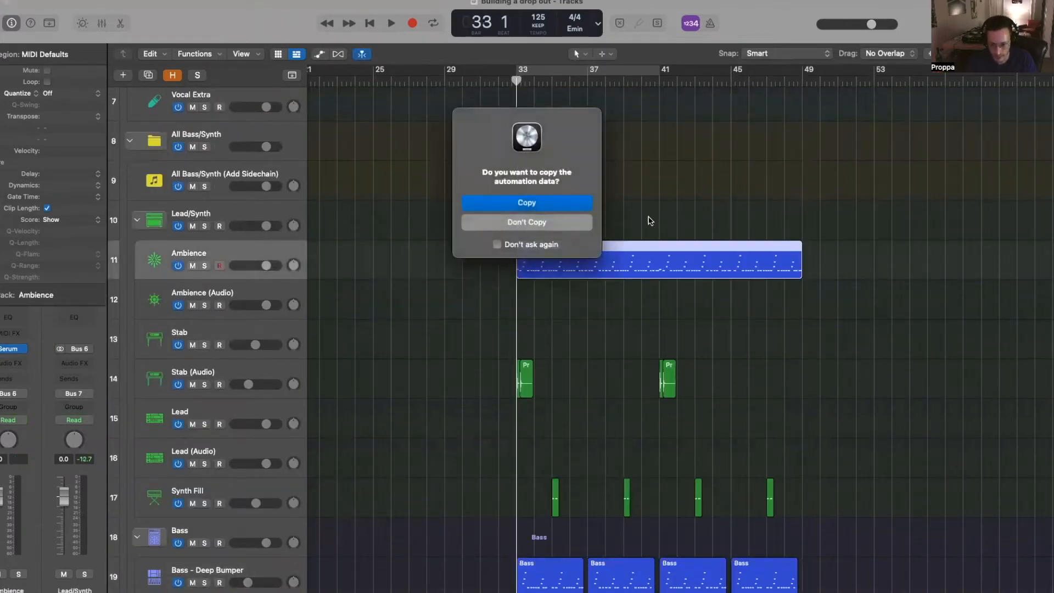
click(536, 207)
- Solo Ambience and loop bars 33–41 to audition it, turning its volume down slightly
key(s)
click(583, 70)
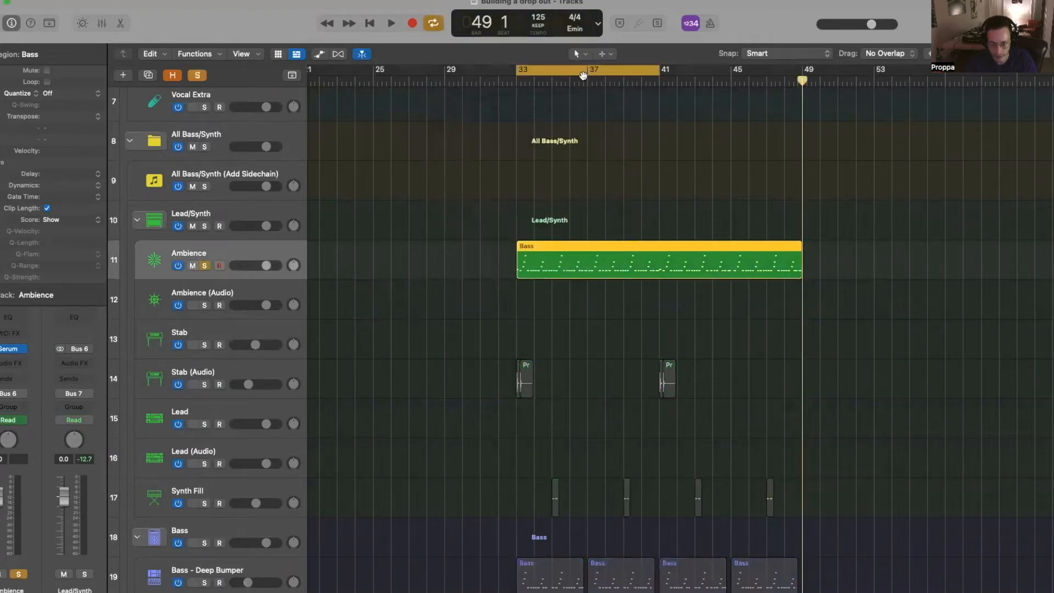
key(space)
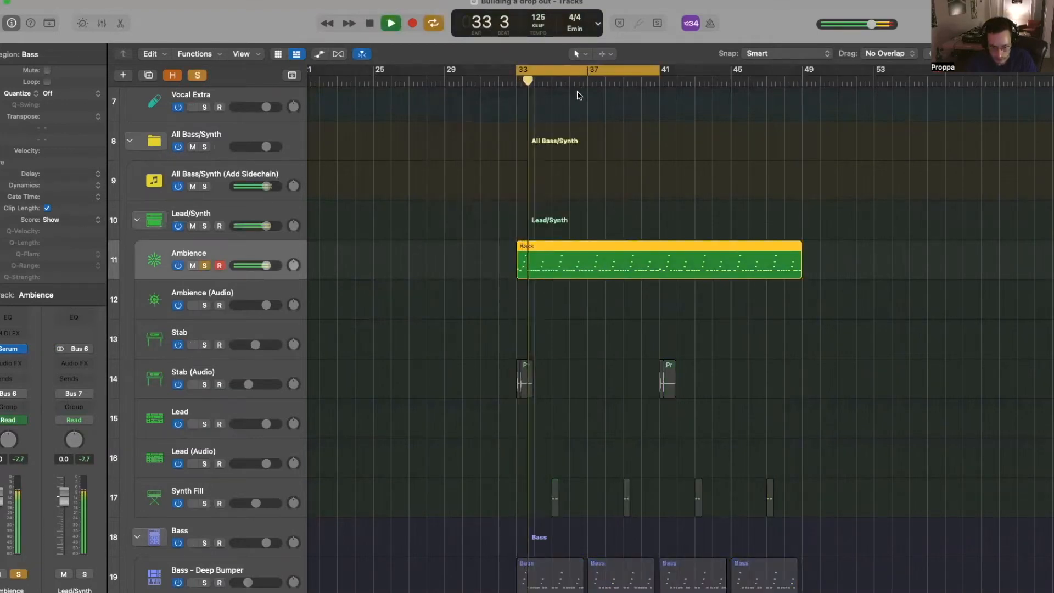
drag(266, 265, 255, 265)
key(space)
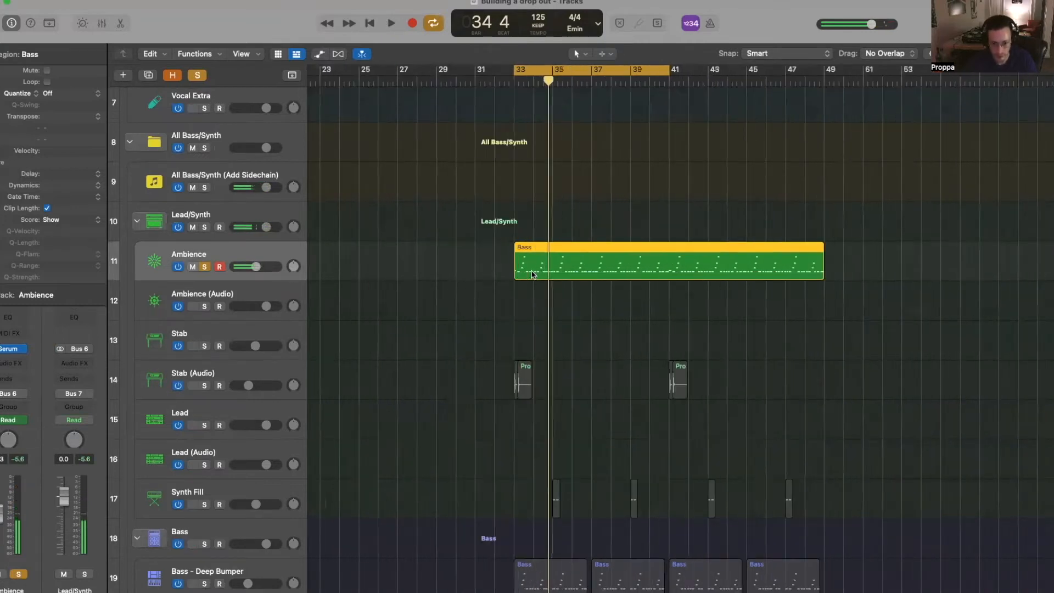
- In the Piano Roll, extend the first note back to bar 33 and delete the extra notes after it
double_click(531, 272)
scroll(489, 269, down, 10)
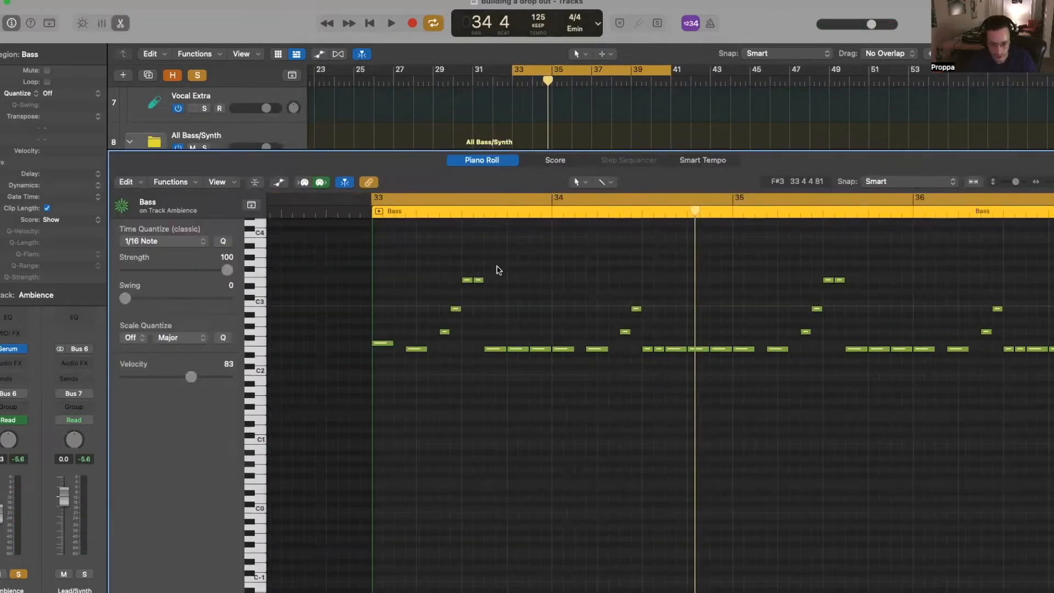
scroll(496, 270, up, 5)
scroll(497, 269, up, 5)
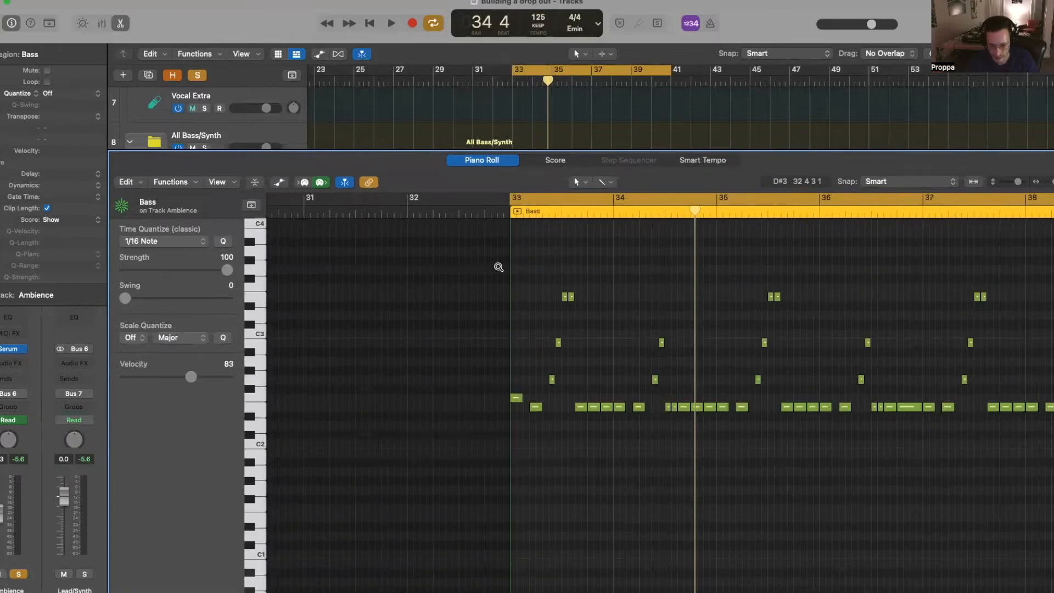
drag(530, 407, 512, 407)
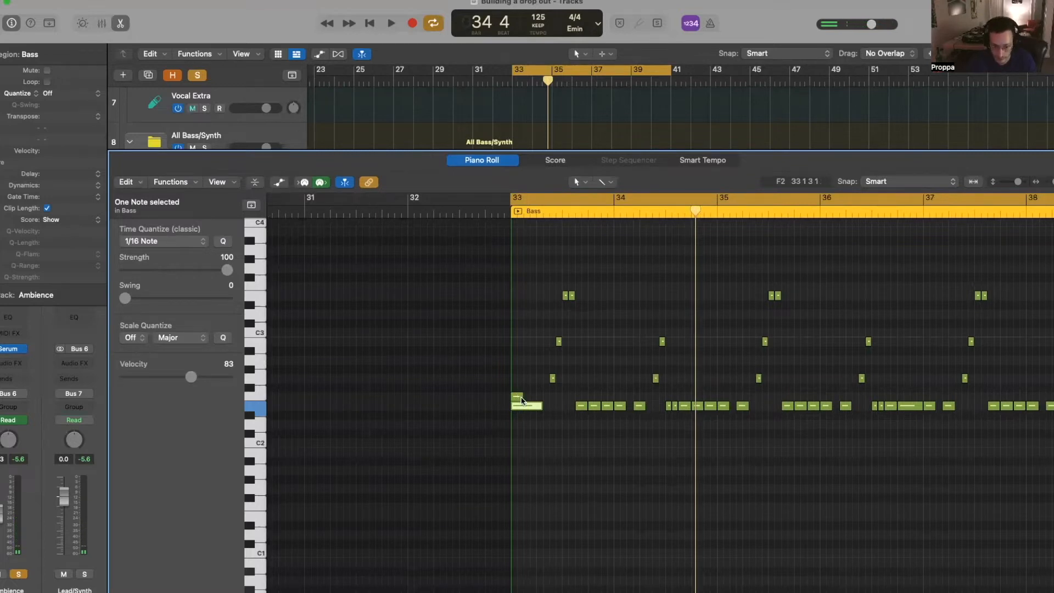
scroll(557, 381, down, 5)
drag(665, 277, 1028, 423)
key(Delete)
- Stack the remaining notes into one chord at bar 33, remove a leftover note, and hold it to bar 35
scroll(642, 391, up, 5)
drag(519, 380, 451, 380)
drag(532, 344, 491, 344)
drag(543, 297, 450, 298)
click(555, 298)
key(Delete)
scroll(588, 372, down, 5)
key(super+a)
drag(700, 401, 785, 401)
click(785, 211)
- Split the Ambience region at bar 35 and delete the part after it
key(p)
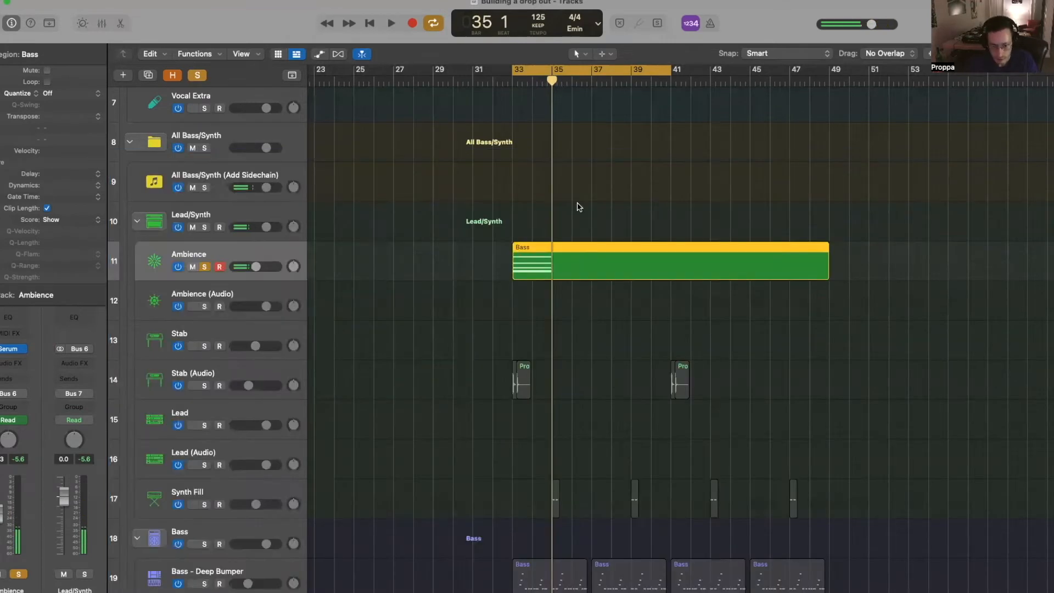
key(super+t)
click(574, 253)
key(Delete)
- Loop the held chord region out to bar 41 and check the Ambience synth
scroll(557, 235, down, 5)
drag(552, 250, 612, 251)
key(space)
key(space)
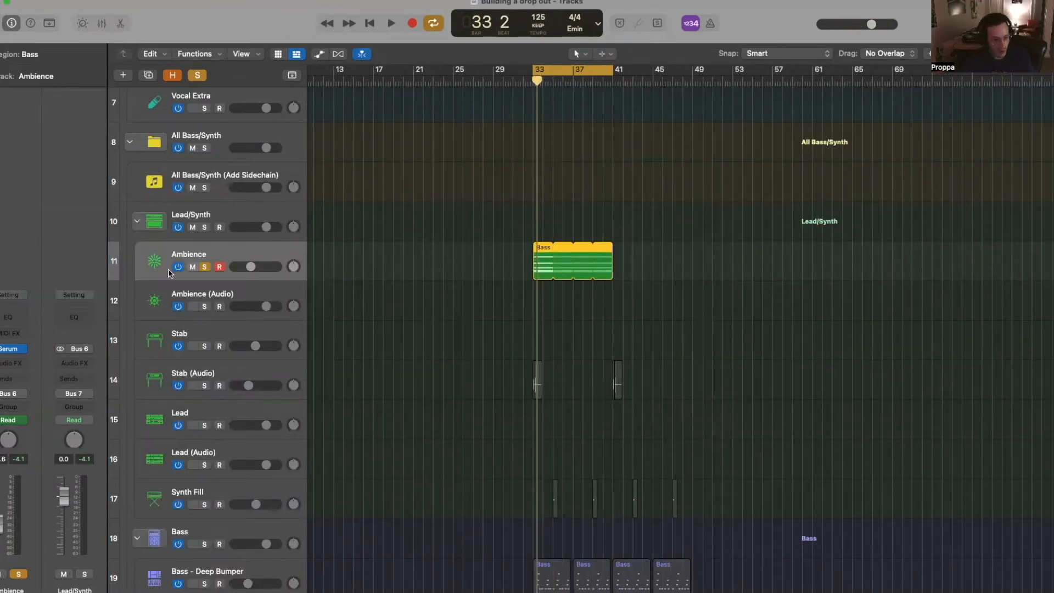
click(7, 350)
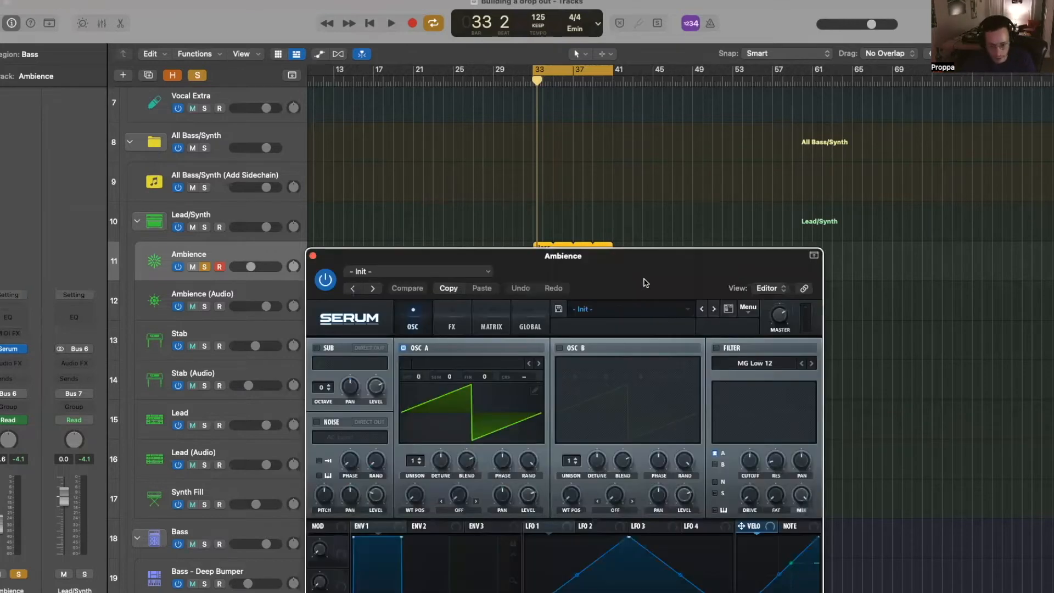
click(288, 174)
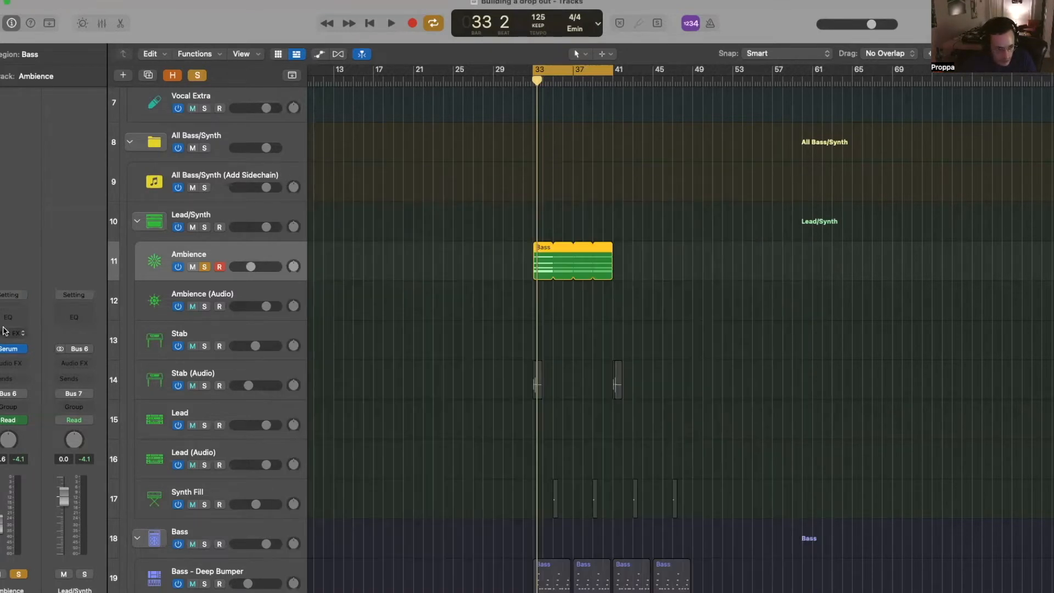
- Insert an Arpeggiator on Ambience with the Chord Cycle 01 preset and play it
click(10, 333)
click(55, 349)
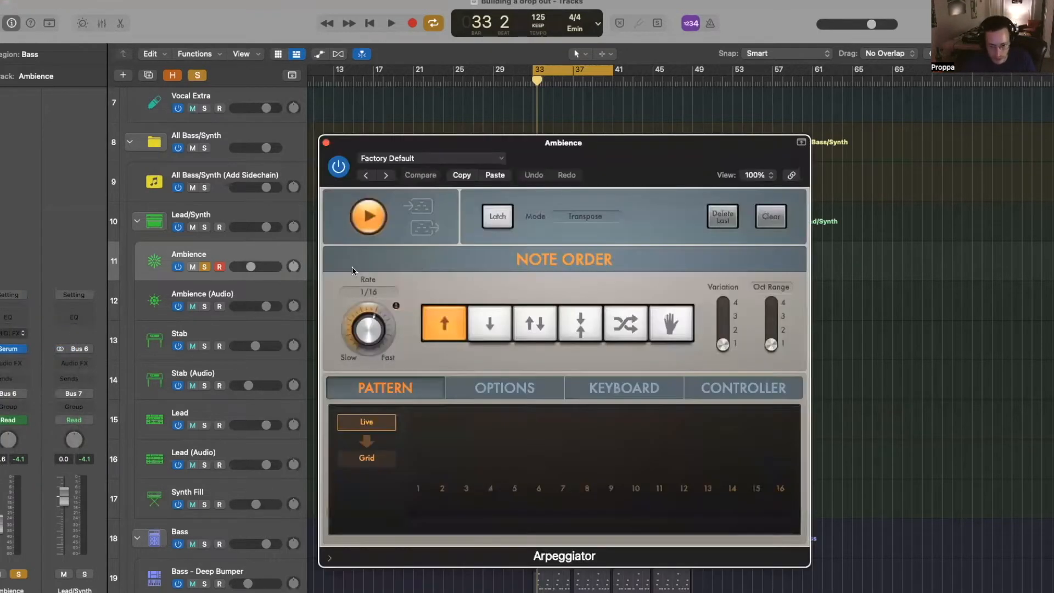
click(409, 159)
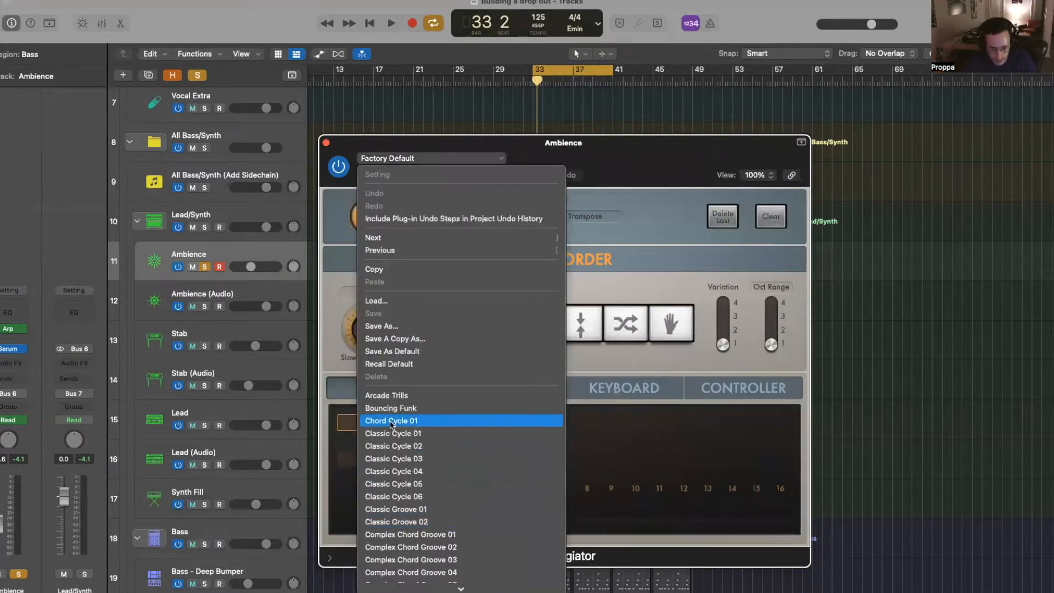
click(439, 416)
click(274, 267)
key(space)
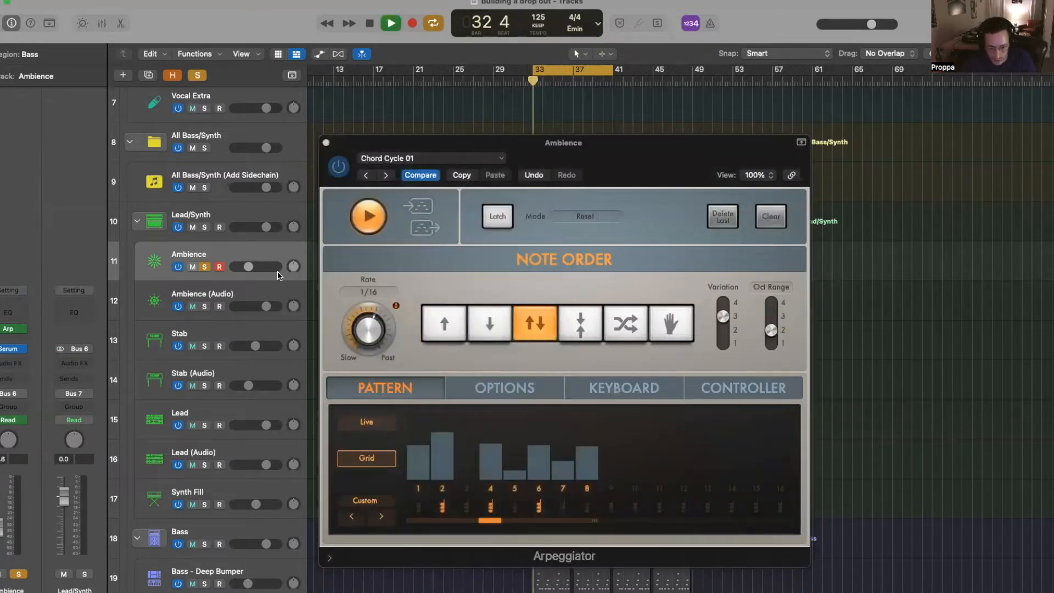
- Try Bouncing Funk at 50% swing, Arcade Trills and Twelve Beats Cycle 03, settling on Twelve Beats Cycle 02
click(366, 176)
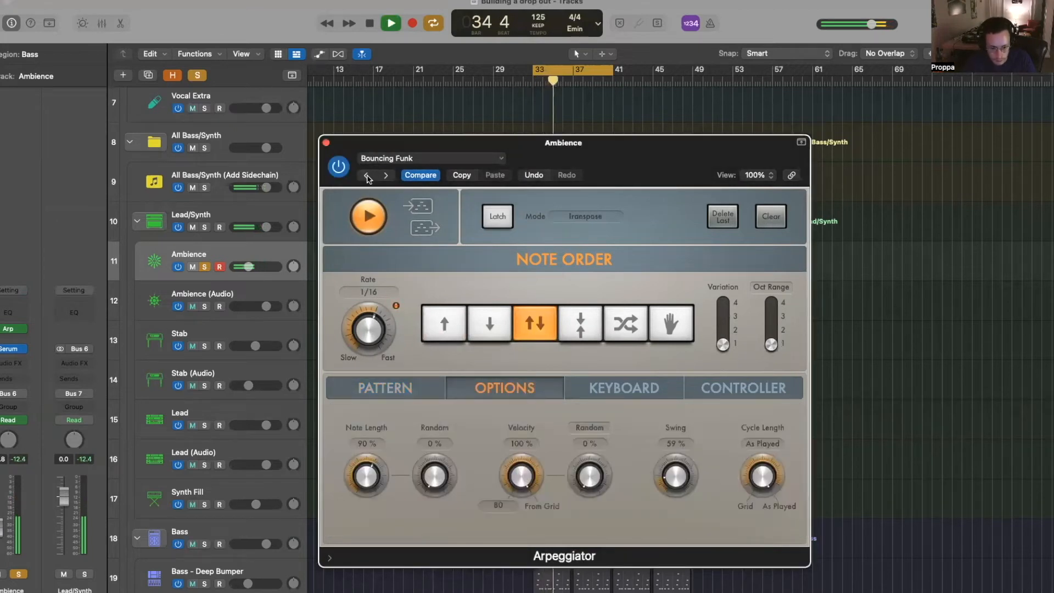
drag(677, 473, 680, 348)
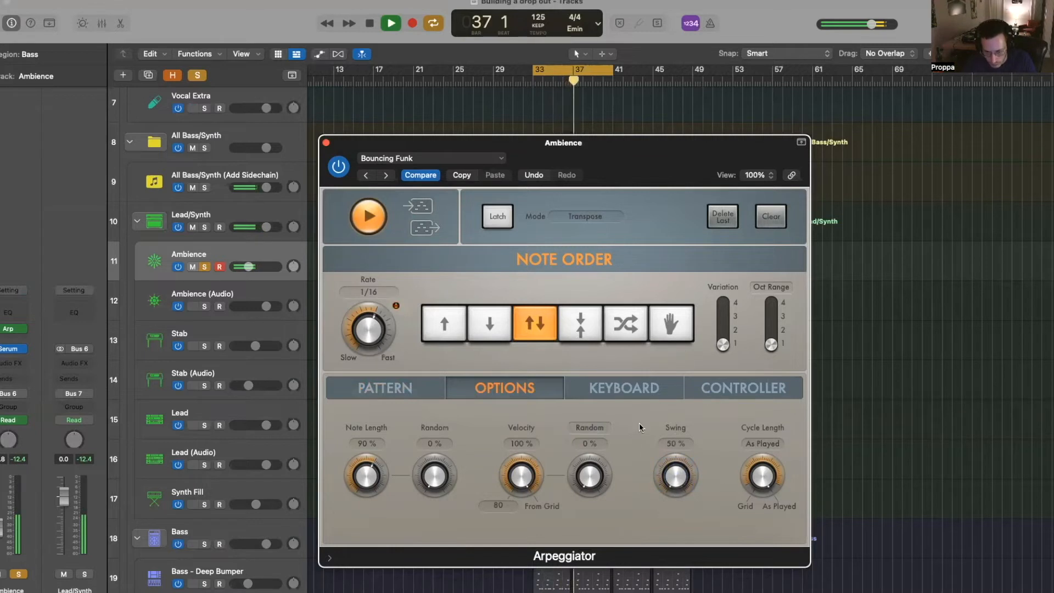
click(367, 175)
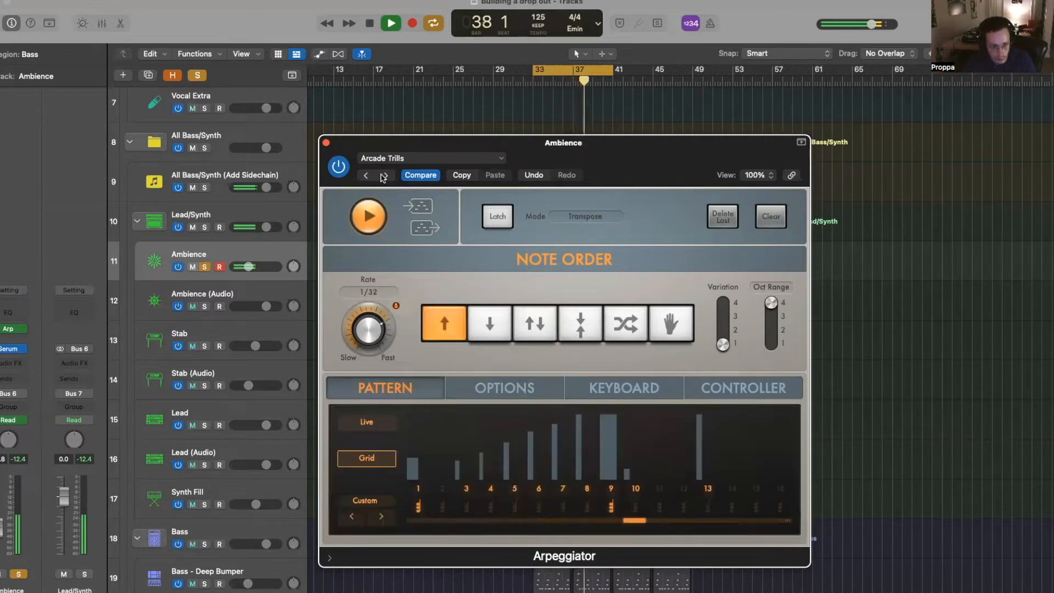
click(367, 176)
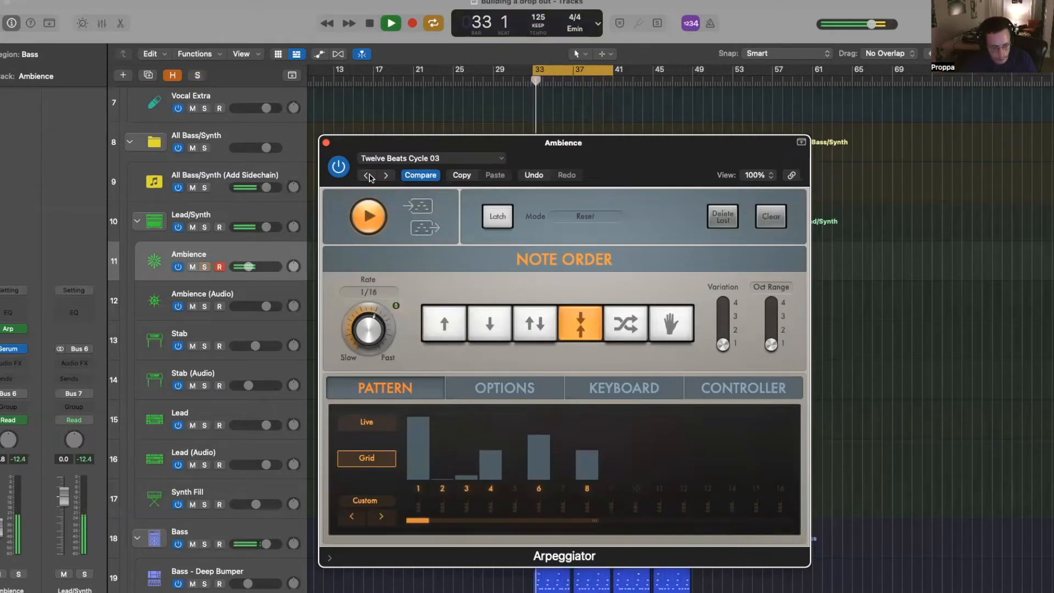
click(368, 176)
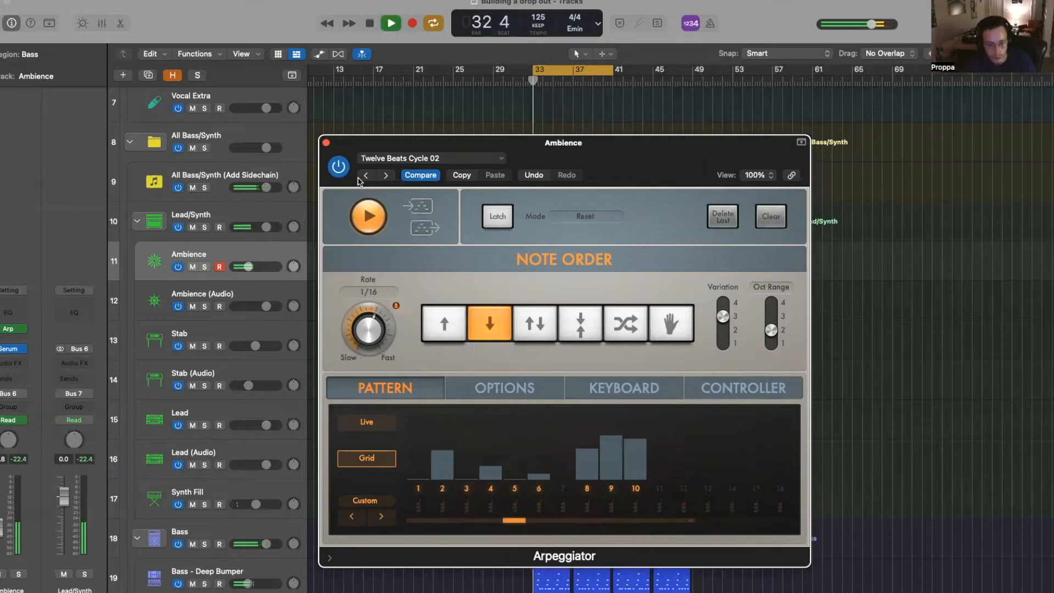
- Close the Arpeggiator and play the arpeggiated Ambience region soloed, then stop
click(326, 143)
scroll(582, 258, up, 5)
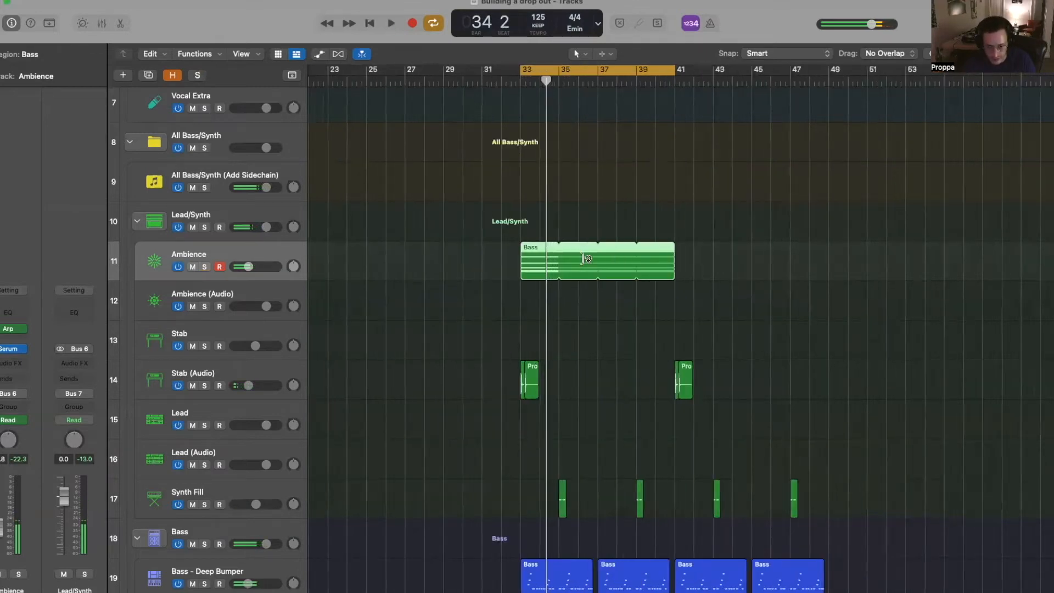
scroll(576, 257, down, 1)
scroll(576, 256, up, 5)
scroll(577, 257, up, 2)
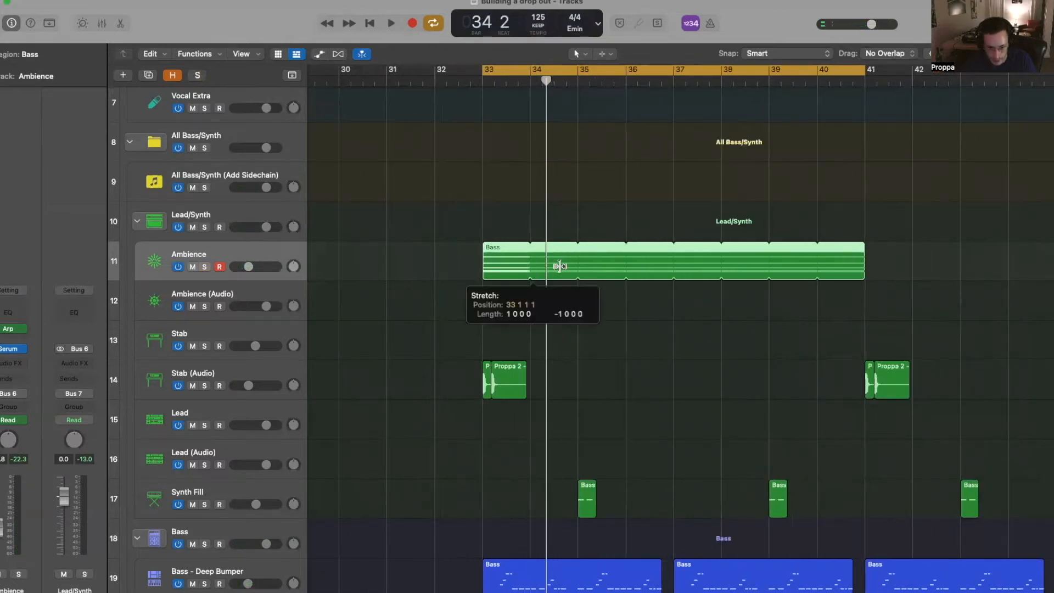
scroll(565, 269, down, 1)
key(space)
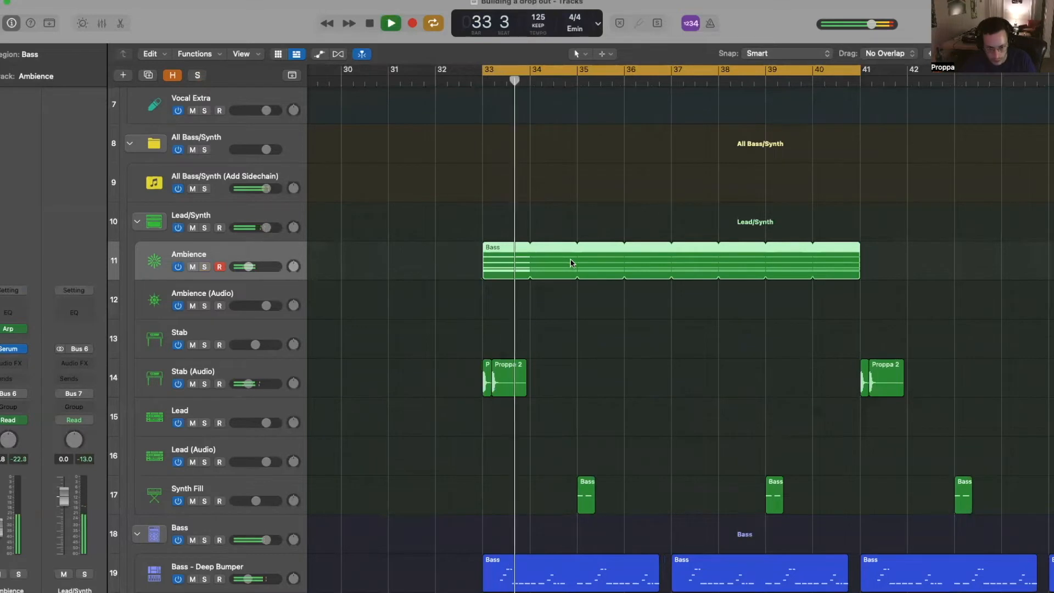
key(ctrl+s)
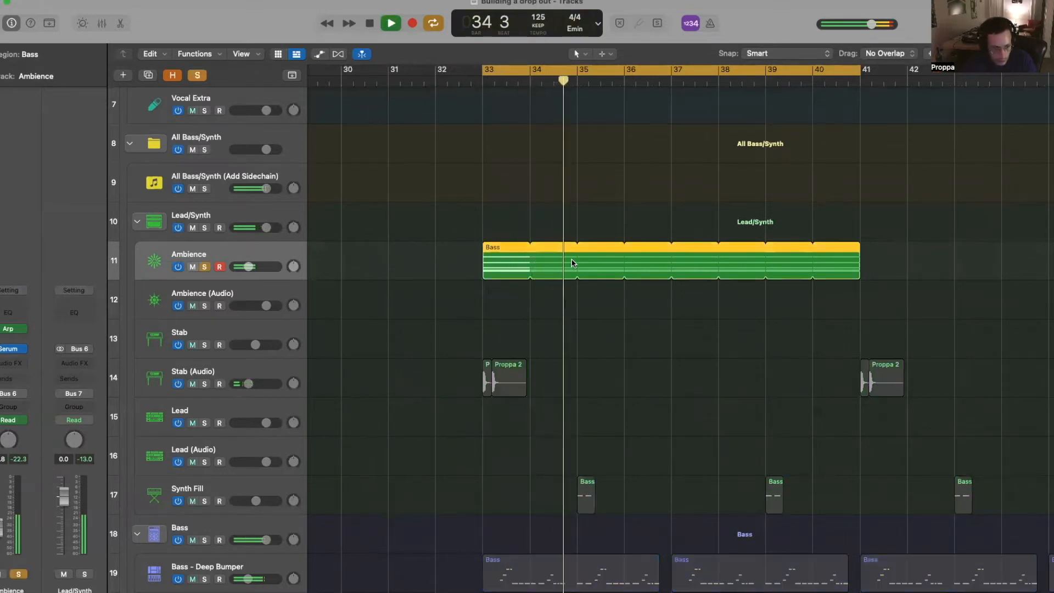
key(space)
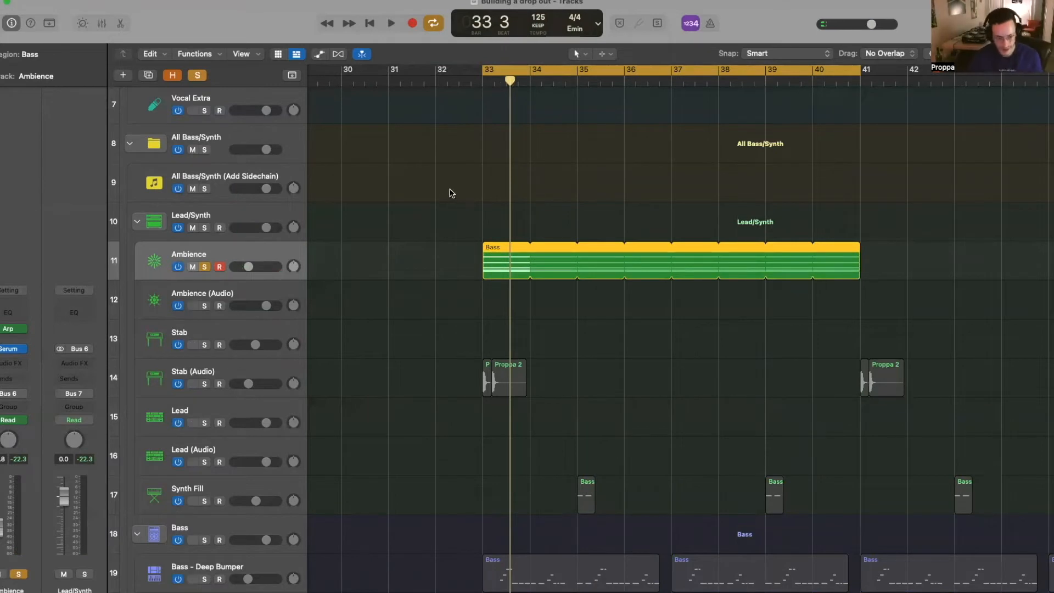
scroll(431, 282, left, 3)
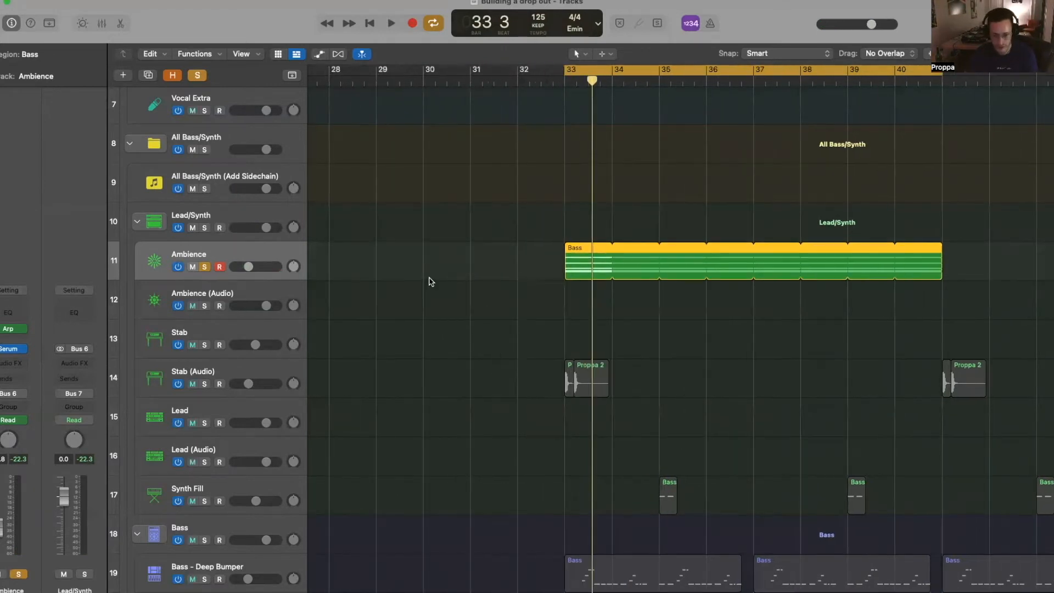
scroll(440, 279, down, 4)
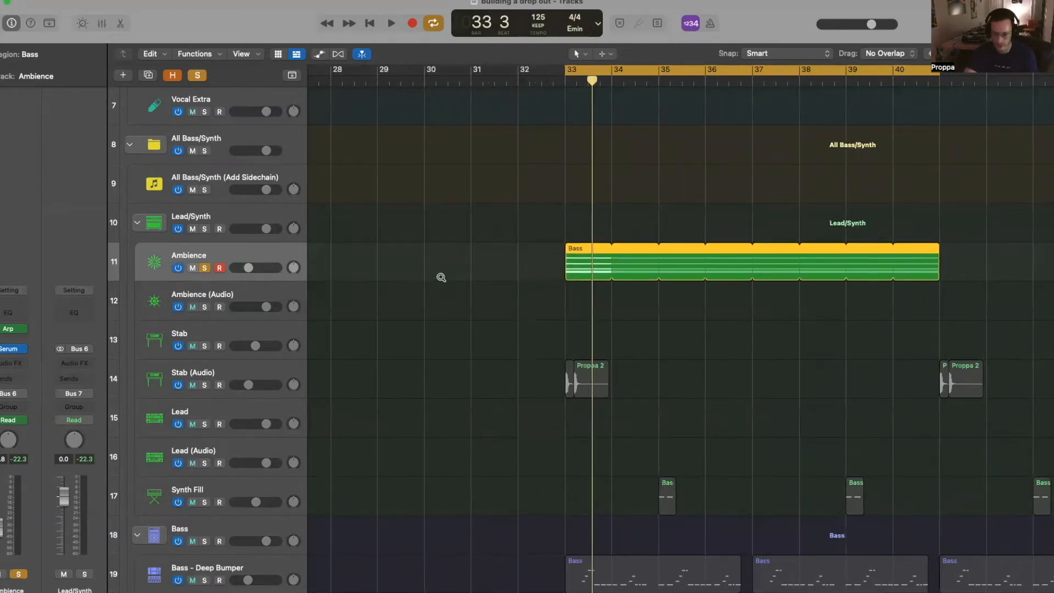
- Load the Pluck - 7th Layer Perfection preset in the Ambience track's Serum
click(11, 349)
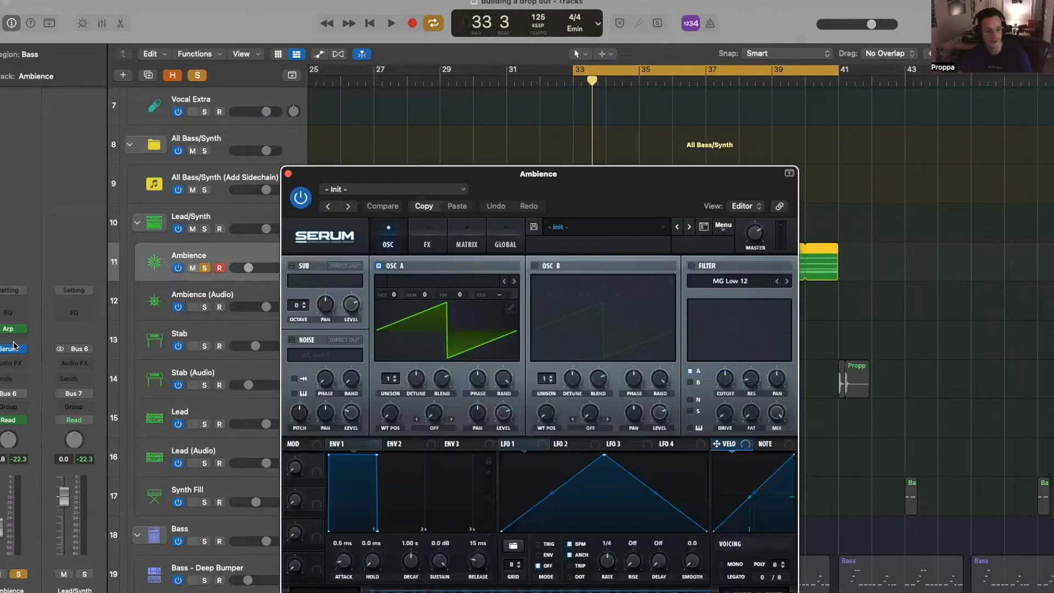
click(604, 226)
mouse_move(604, 278)
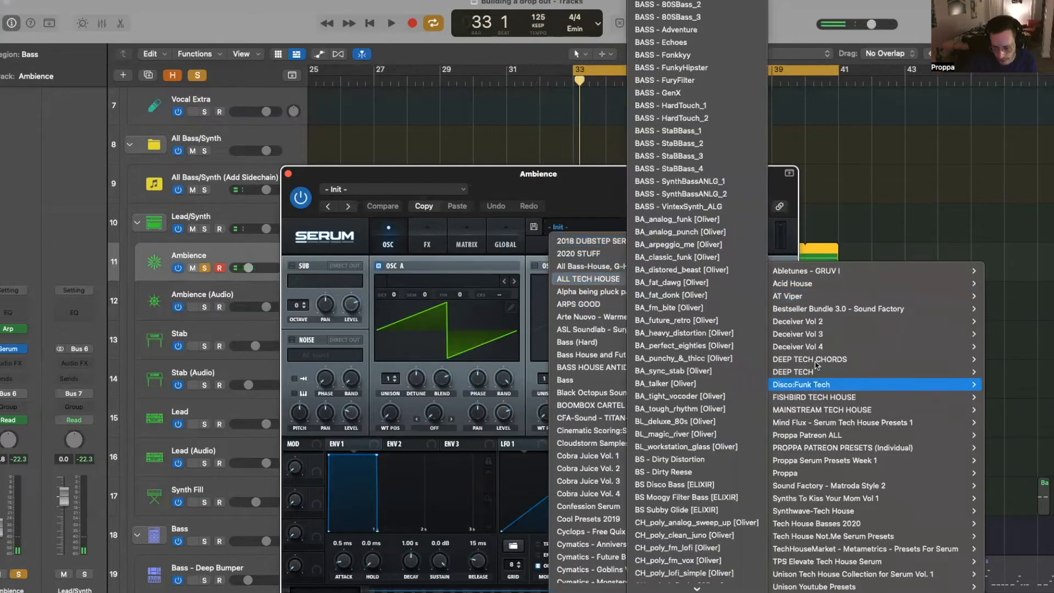
mouse_move(802, 438)
scroll(717, 431, down, 10)
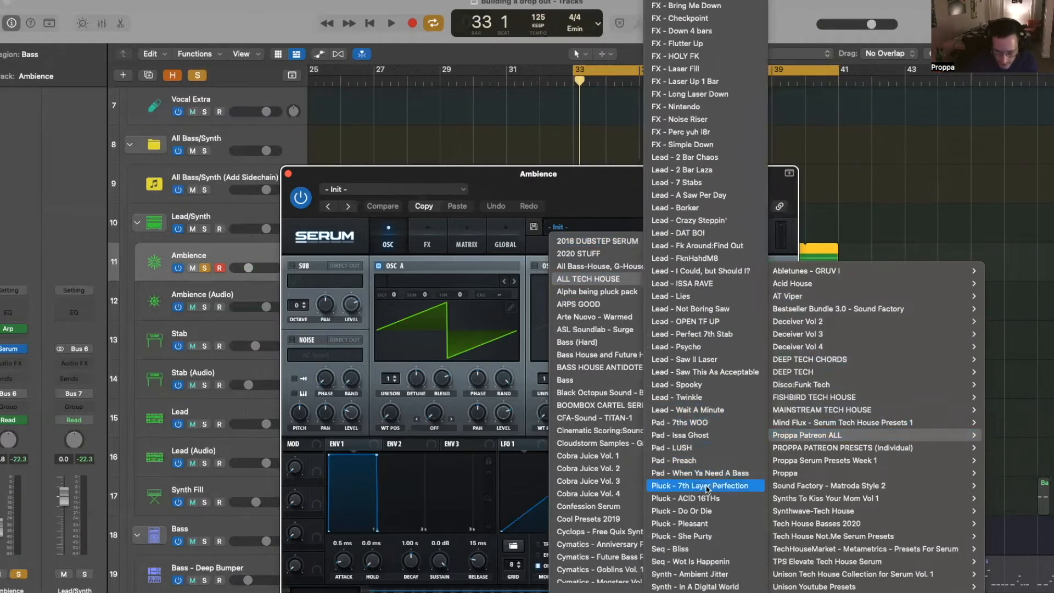
click(710, 485)
- Audition the next plucks, settle on Pluck - Do Or Die, and raise ENV1 attack to about 19 ms
key(space)
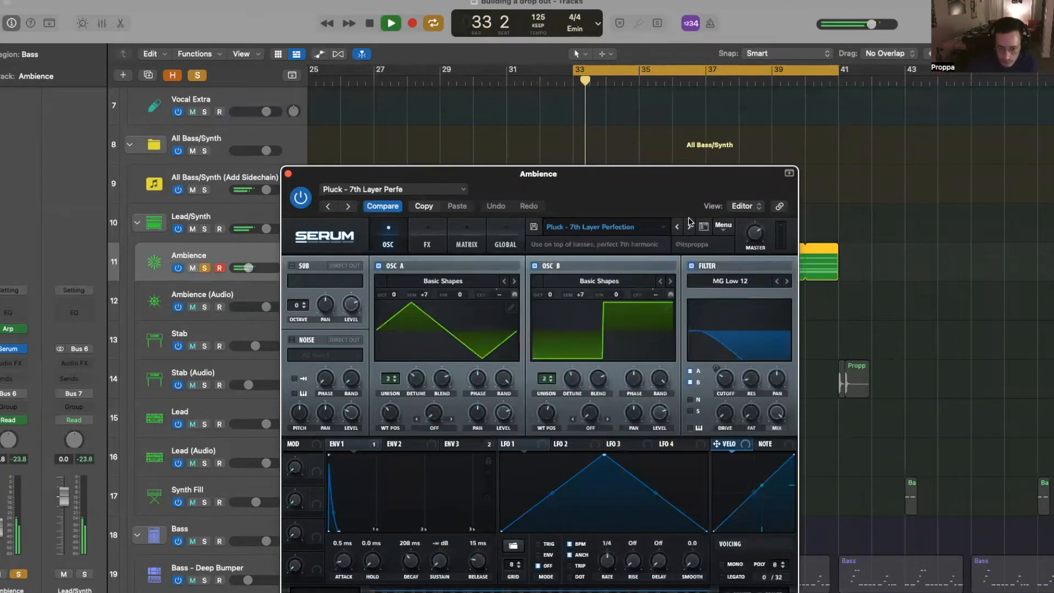
click(689, 227)
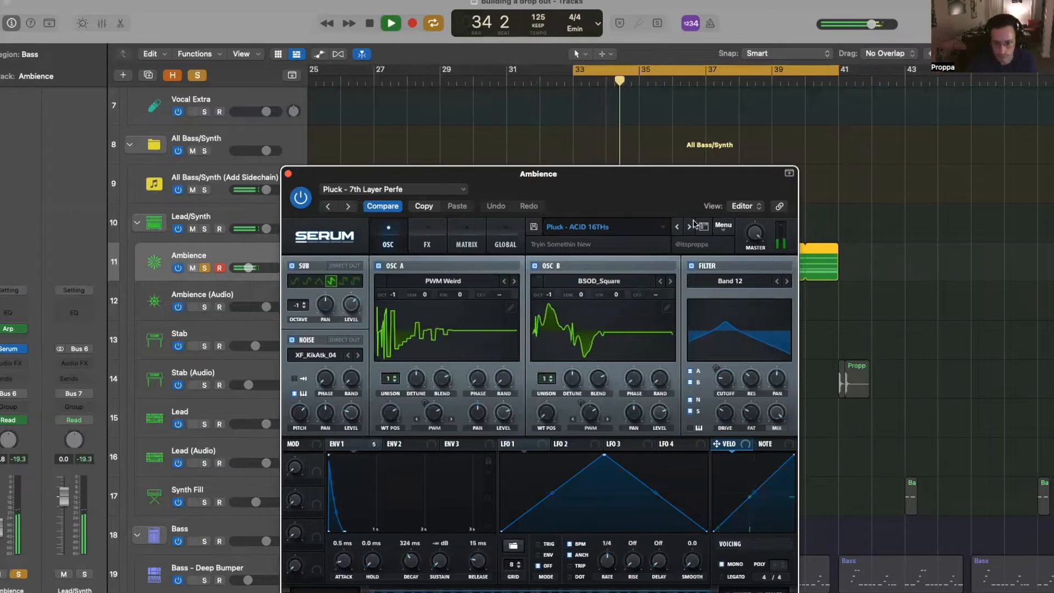
click(689, 227)
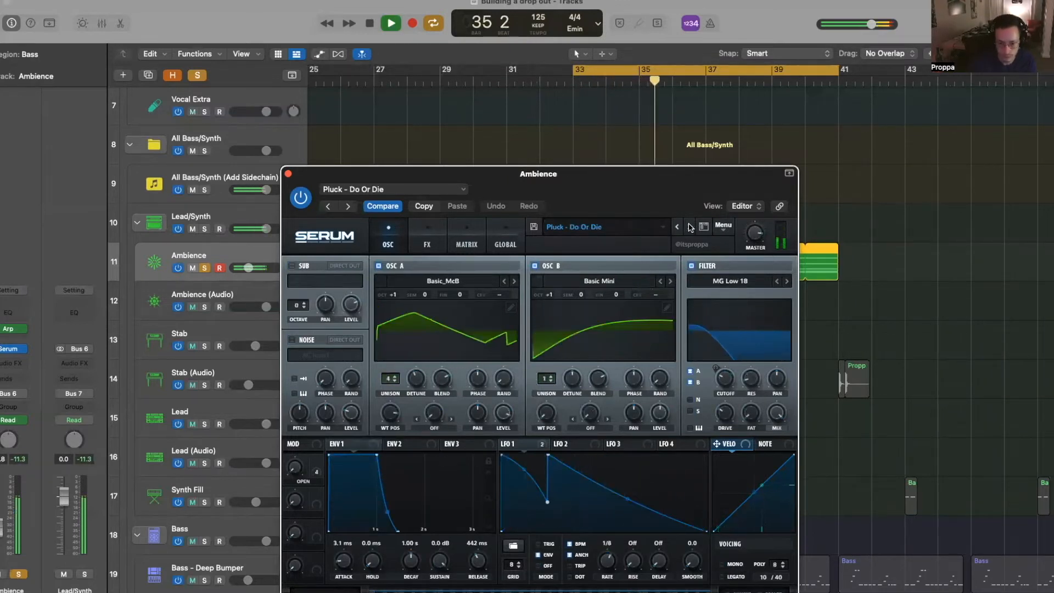
click(689, 227)
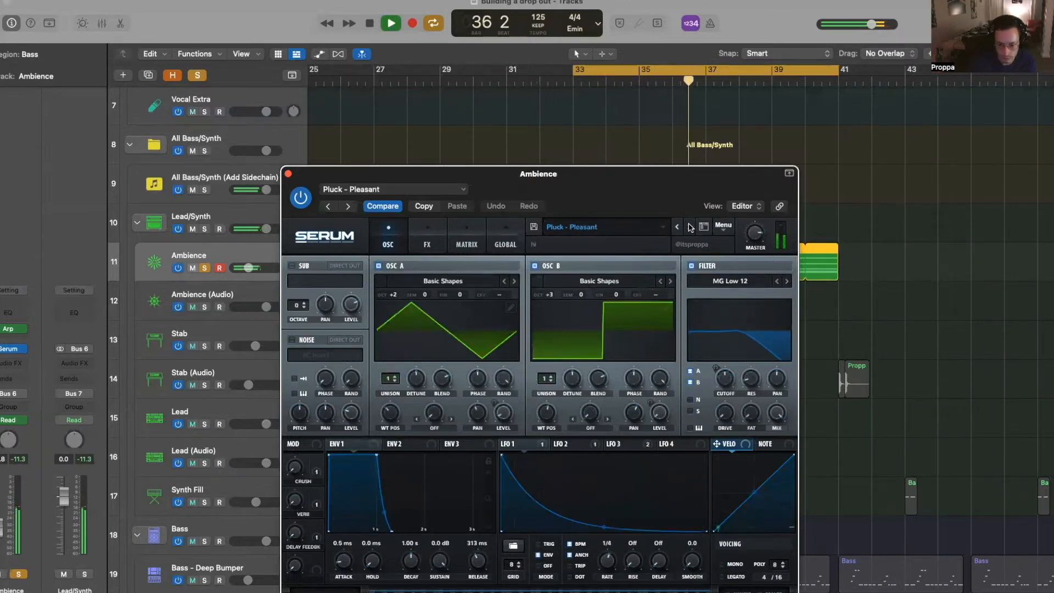
click(677, 227)
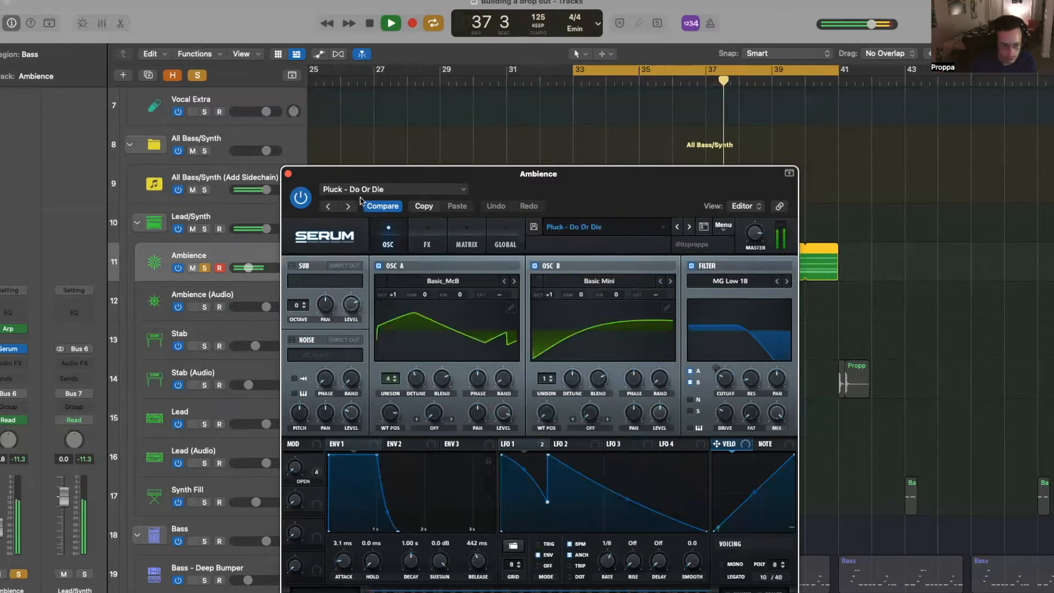
key(space)
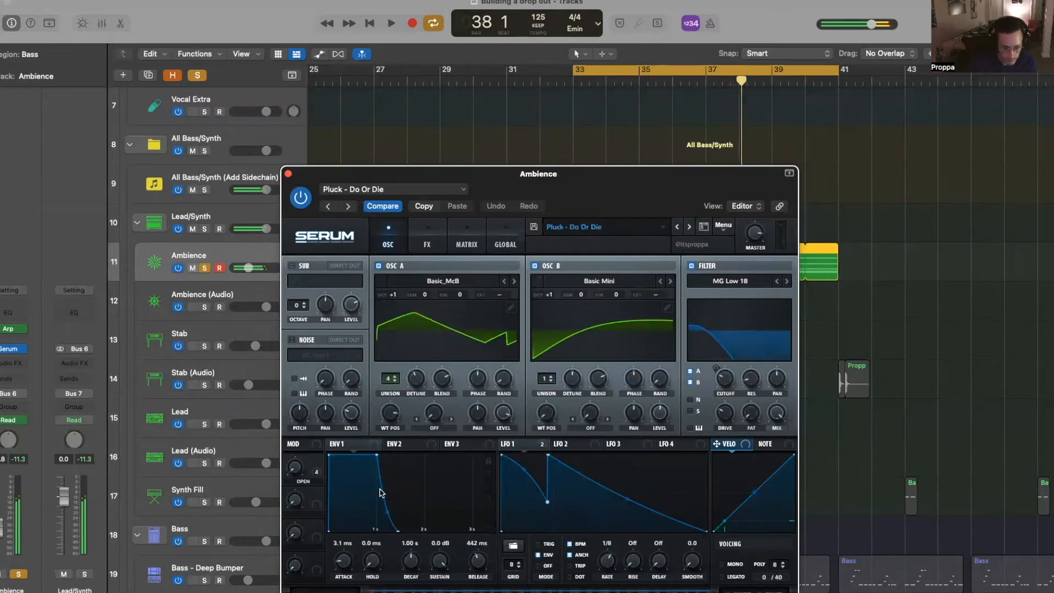
mouse_move(342, 560)
mouse_down()
mouse_move(337, 546)
mouse_move(345, 556)
mouse_up()
- Play the bounced pluck, trim the Bass_bip region to end at bar 41, and unsolo Ambience
key(space)
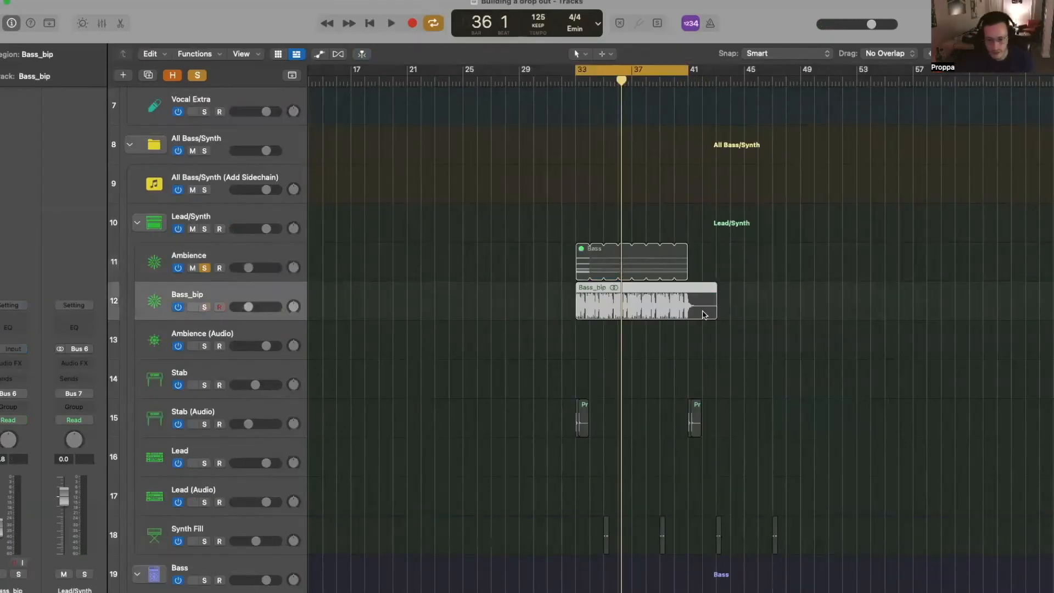
drag(715, 317, 688, 317)
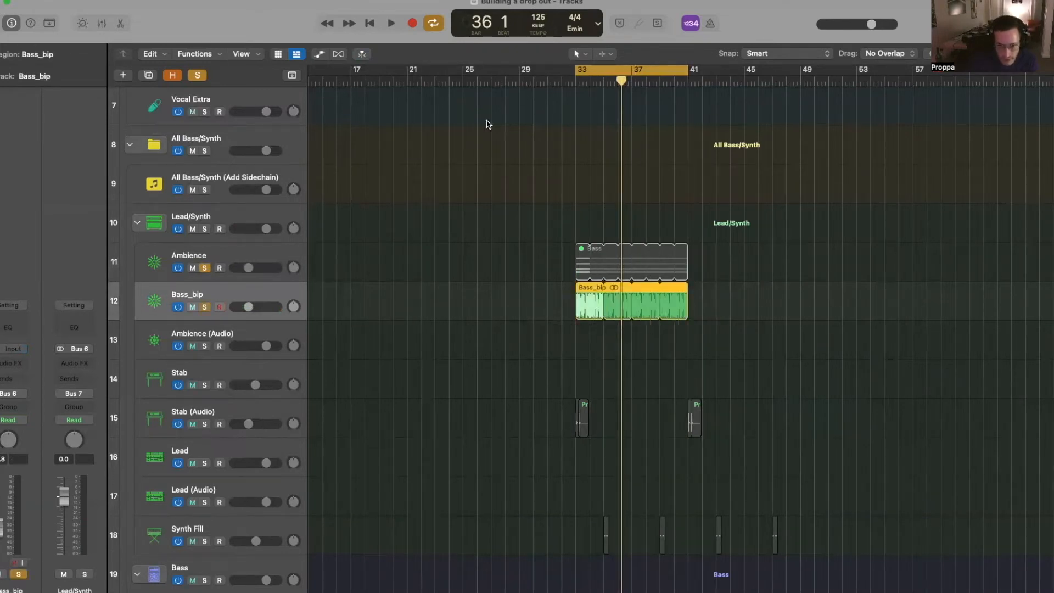
click(204, 268)
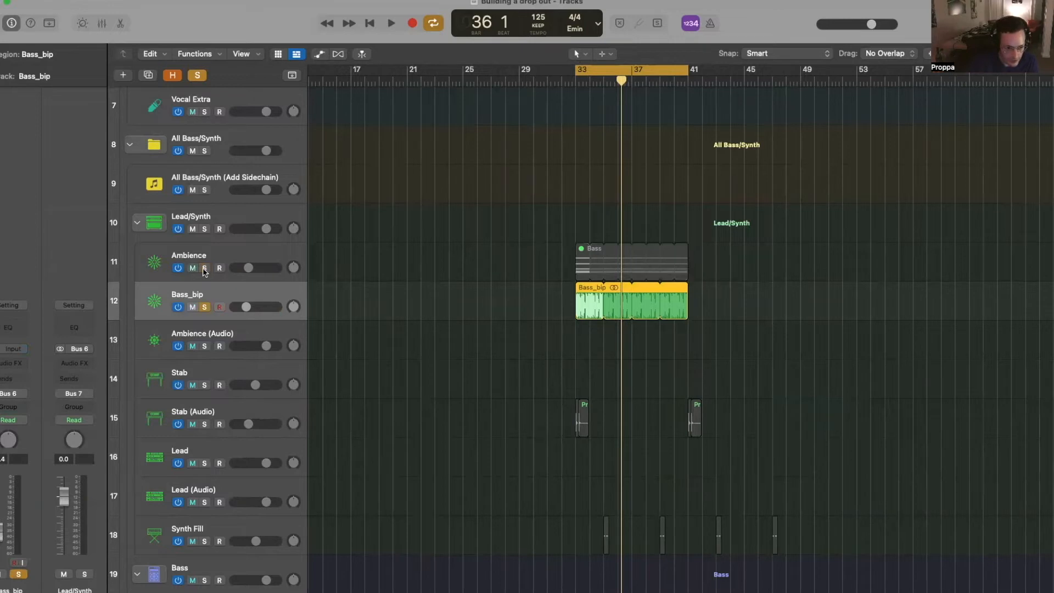
scroll(471, 334, up, 5)
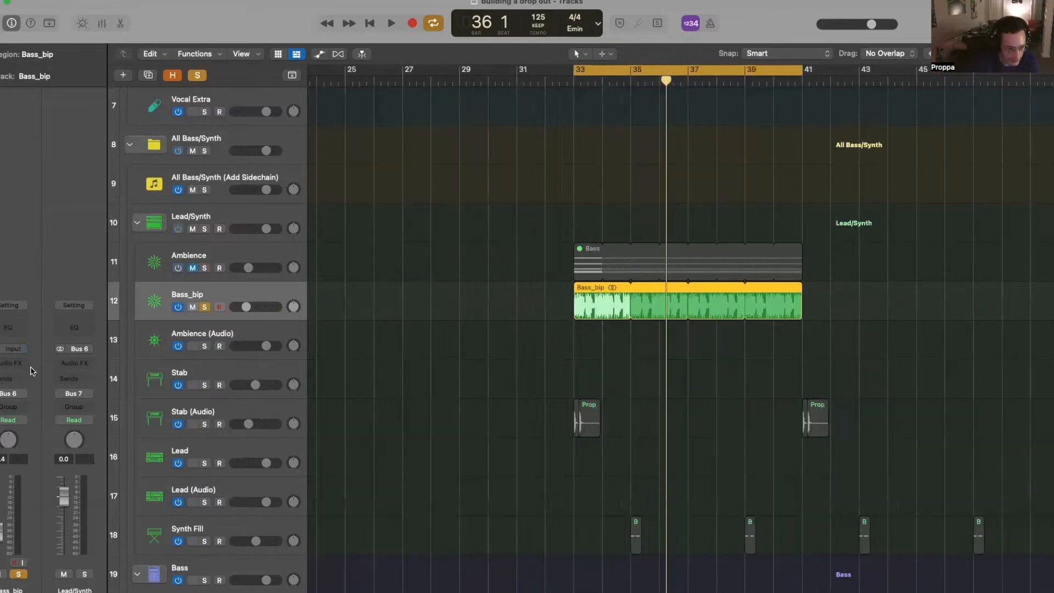
- Insert Step FX from Multi Effects on the Bass_bip track
click(22, 366)
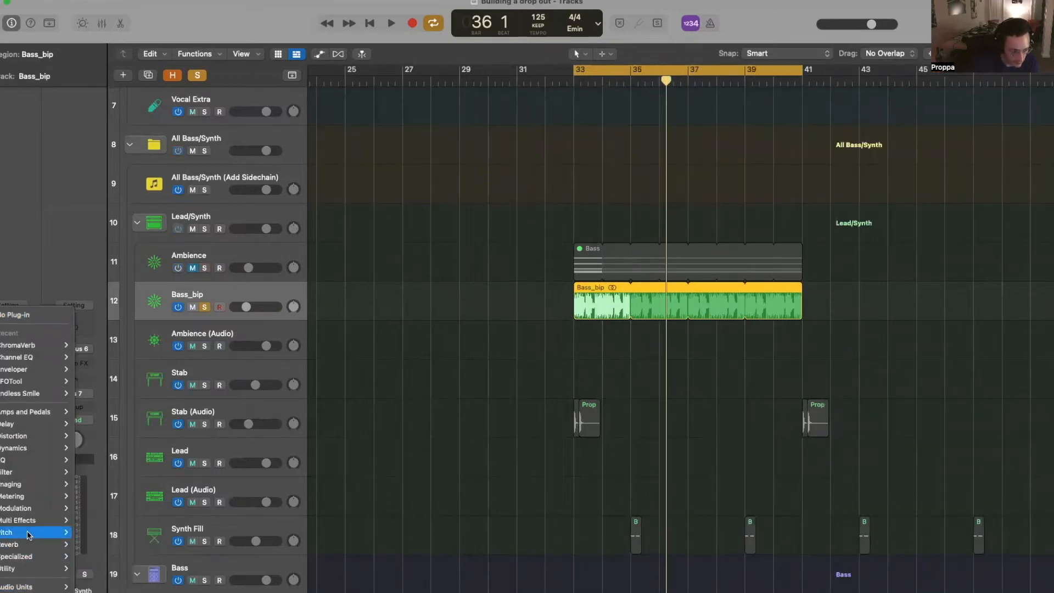
mouse_move(22, 520)
mouse_move(78, 544)
click(141, 544)
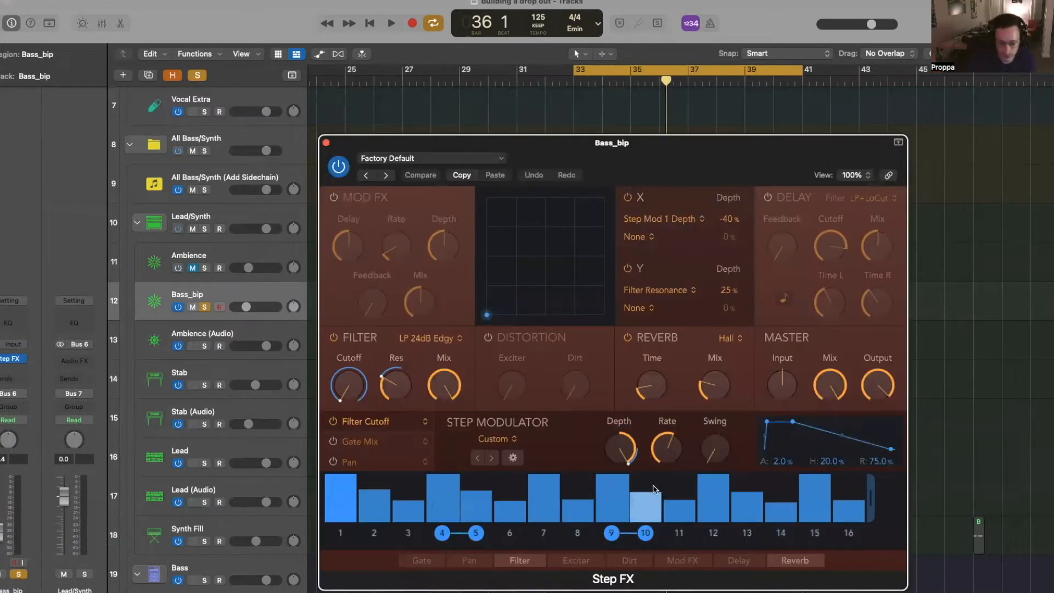
drag(560, 141, 496, 191)
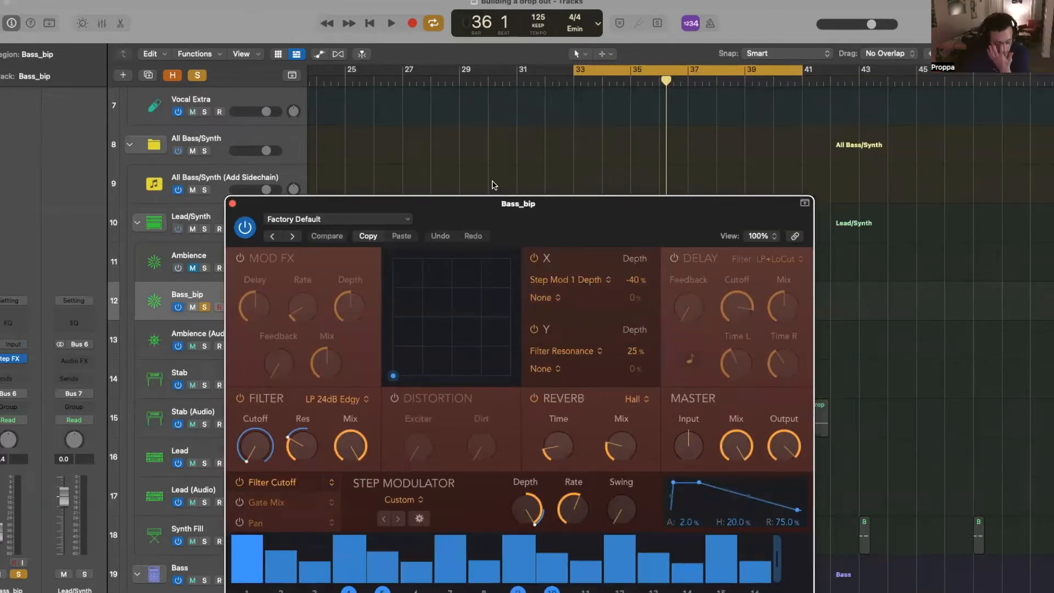
- Audition Step FX presets, trying Unstable Tune and settling on Slow Fast Skip
key(space)
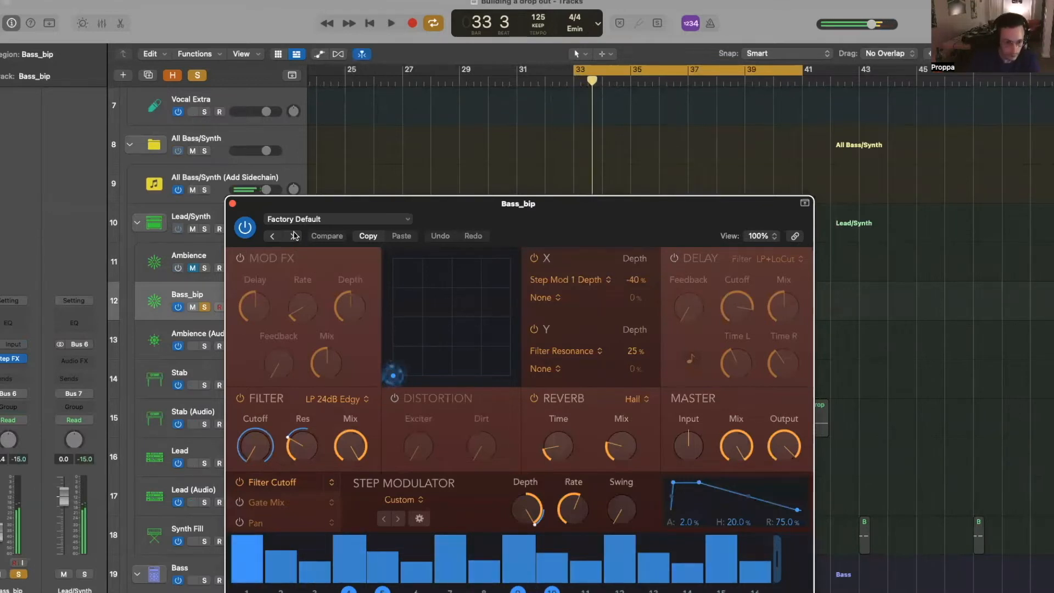
click(295, 219)
mouse_move(417, 494)
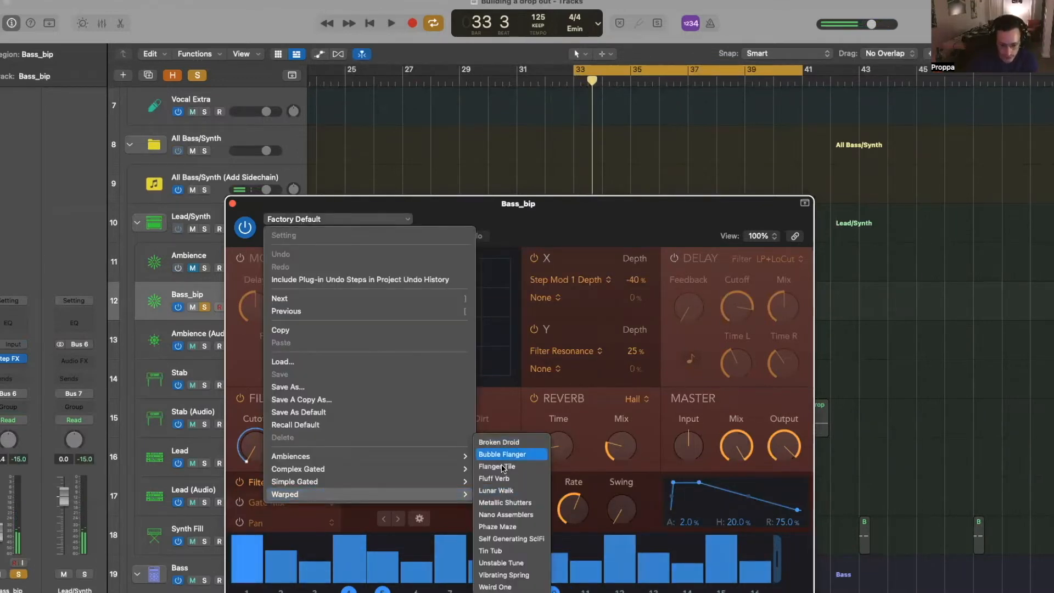
click(511, 562)
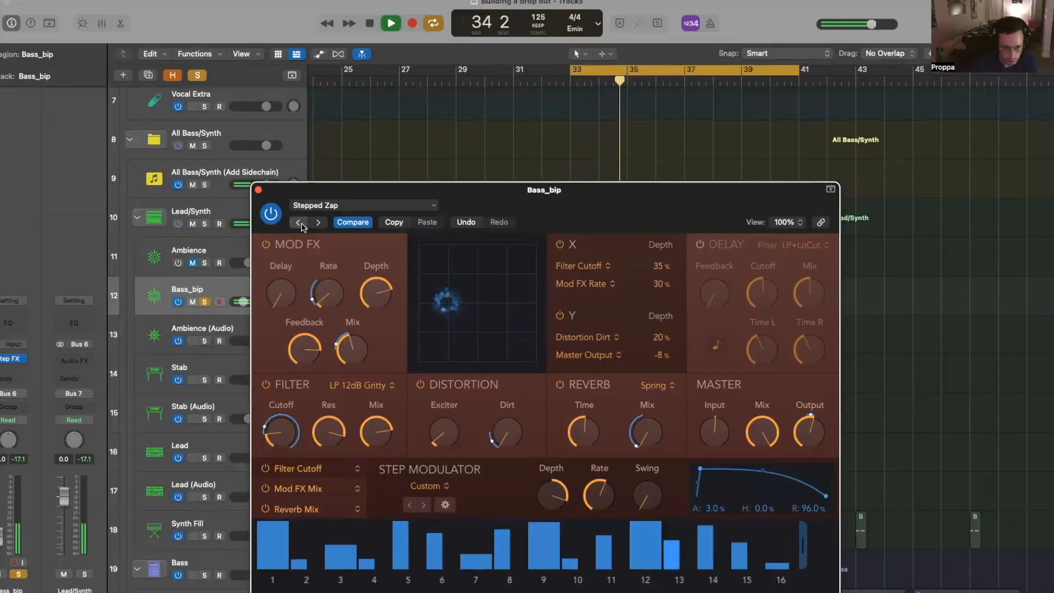
click(298, 221)
key(space)
click(11, 367)
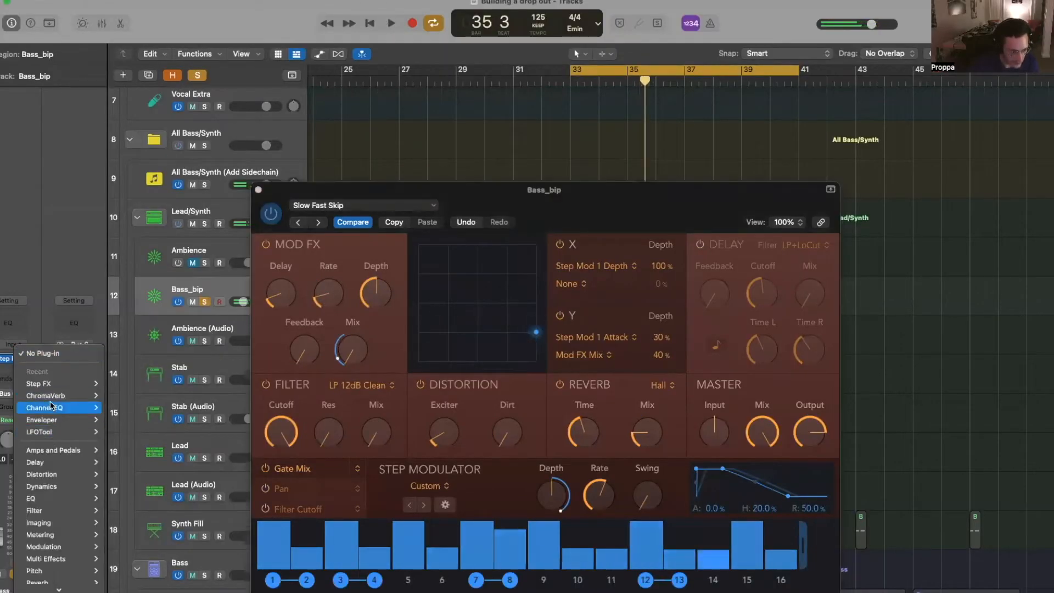
- Insert ChromaVerb on Bass_bip with 1.50 s decay and the dry level at 76%
mouse_move(49, 399)
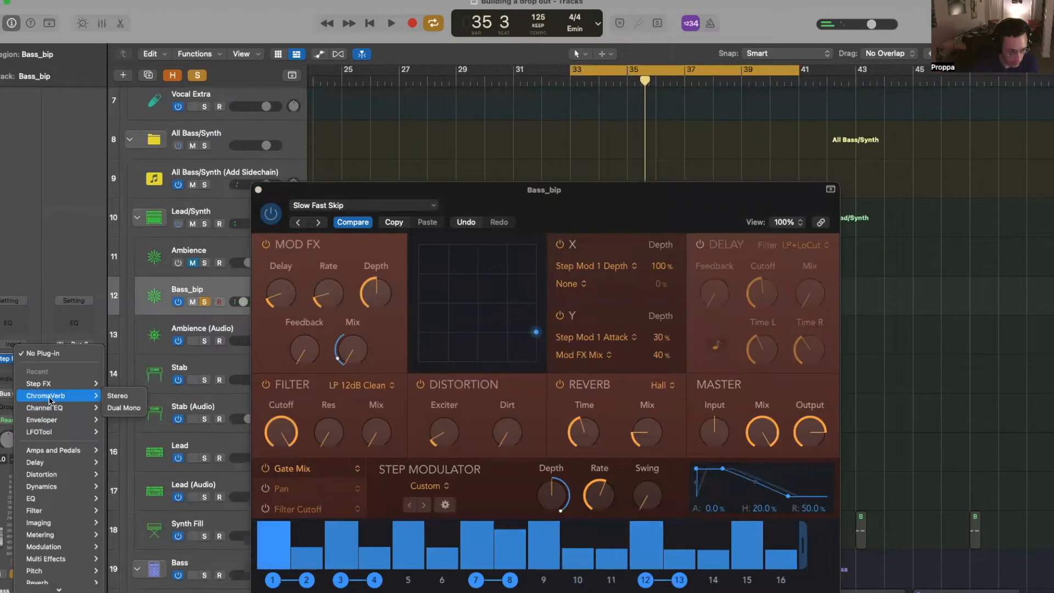
click(117, 396)
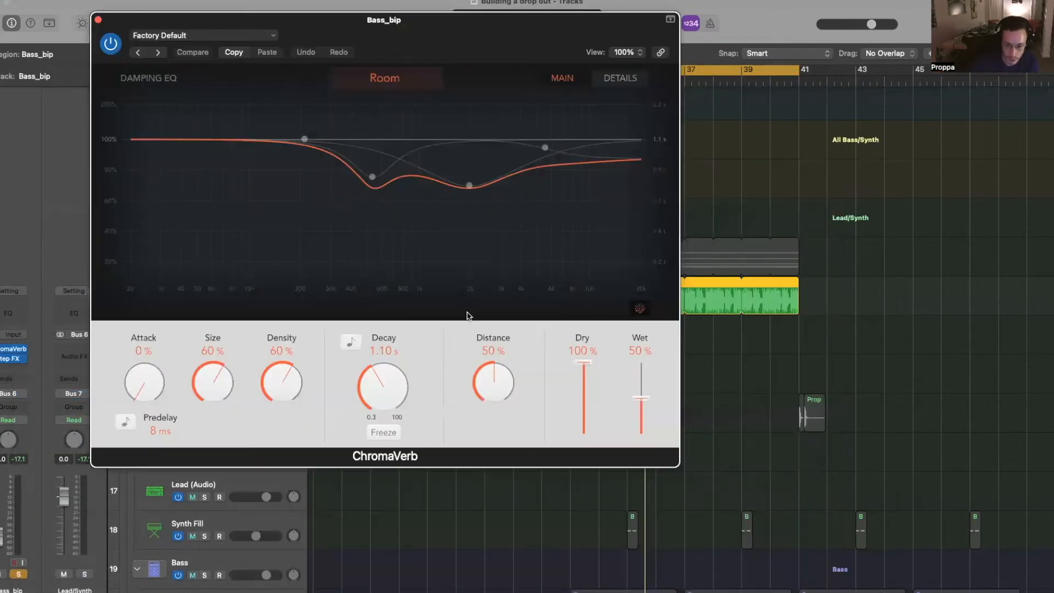
key(space)
drag(385, 394, 384, 381)
drag(586, 394, 585, 400)
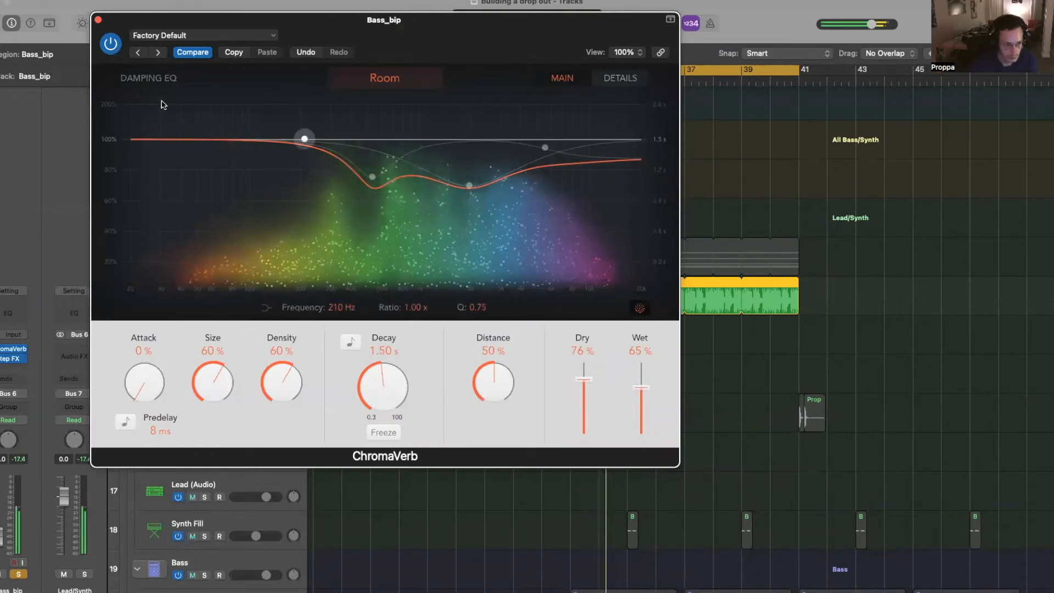
click(99, 21)
key(super+Left)
key(super+Left)
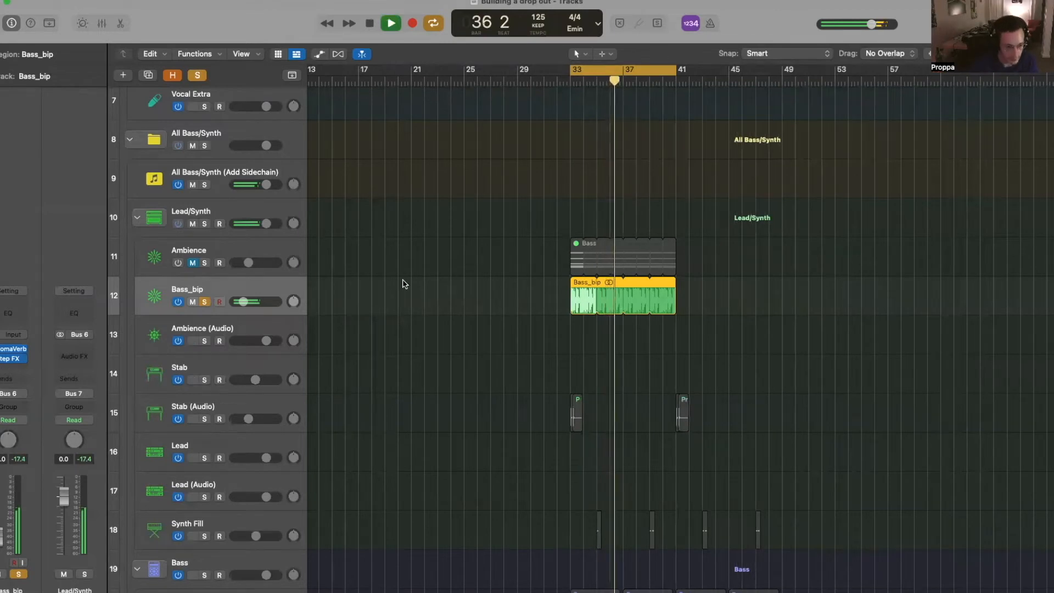
- Add a Channel EQ low cut at about 195 Hz and raise the reverb wet level to 77%
click(5, 314)
drag(378, 346, 541, 355)
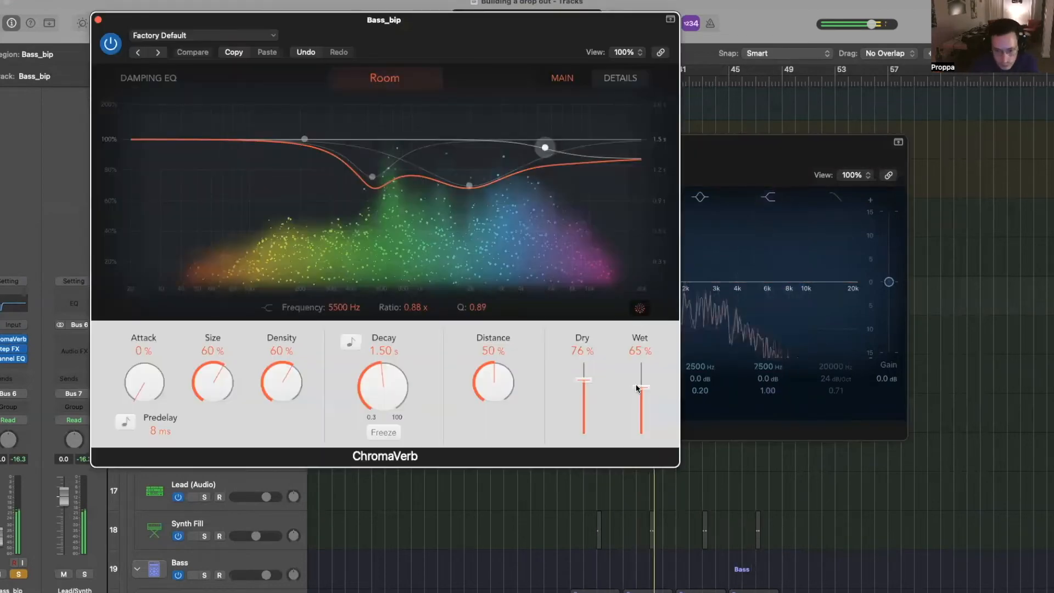
drag(637, 385, 632, 379)
click(372, 177)
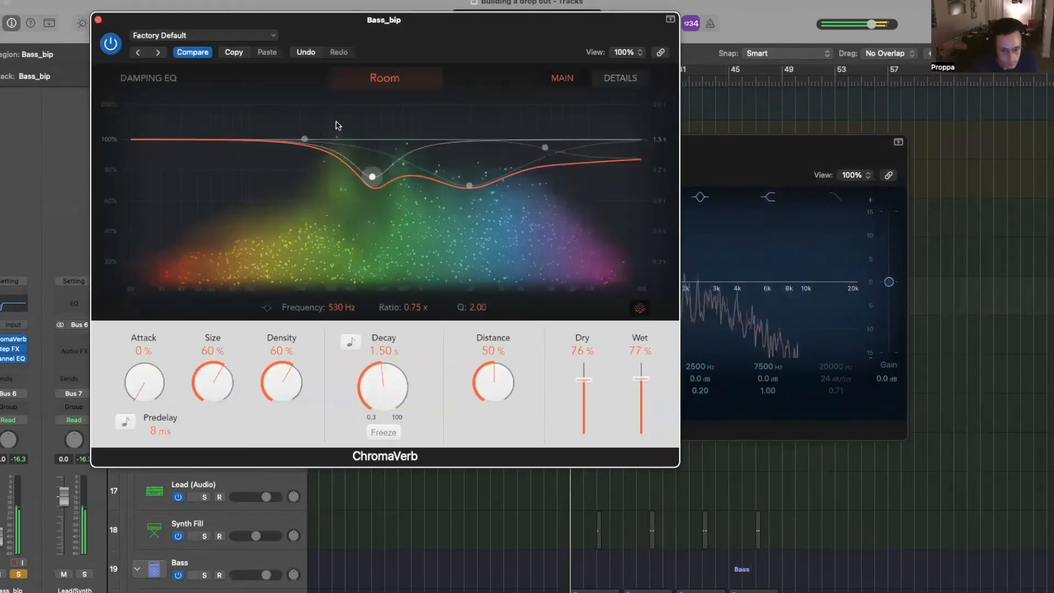
click(98, 20)
click(326, 144)
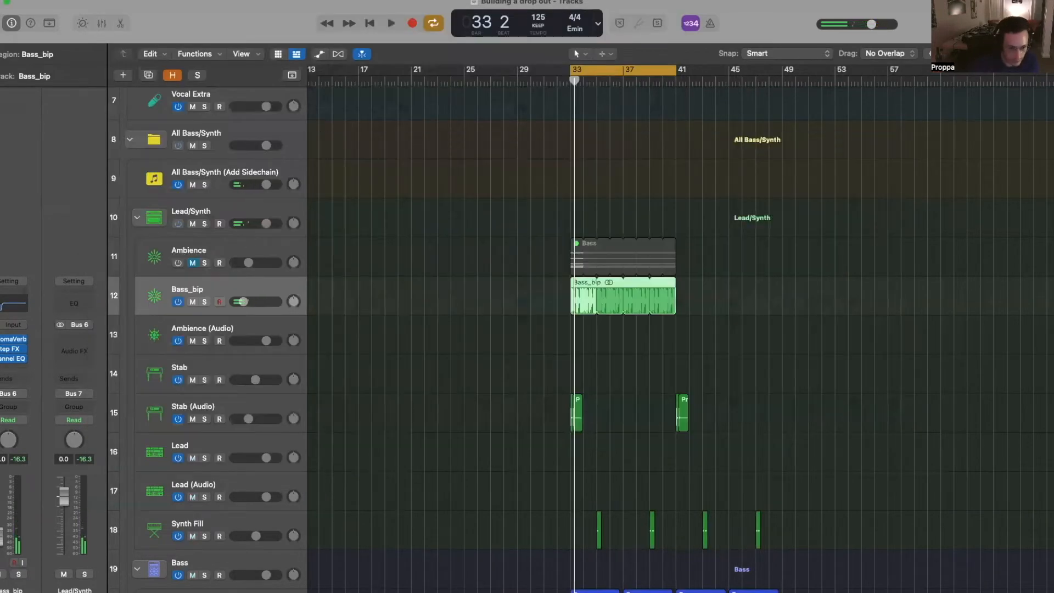
- Audition the drop, trim the Bass_bip region's start and move it to bar 33
scroll(477, 326, up, 3)
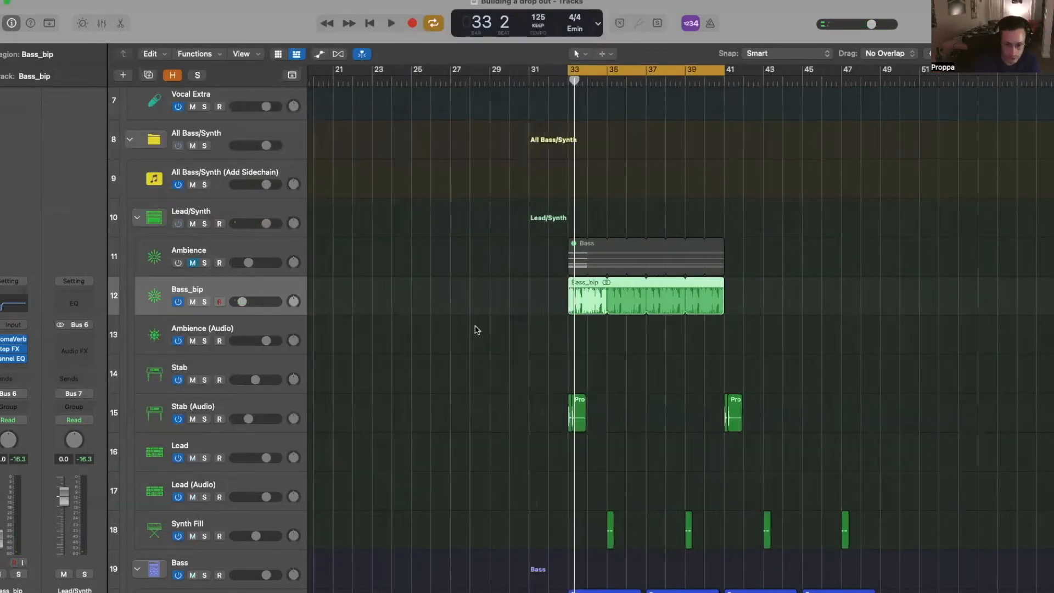
key(space)
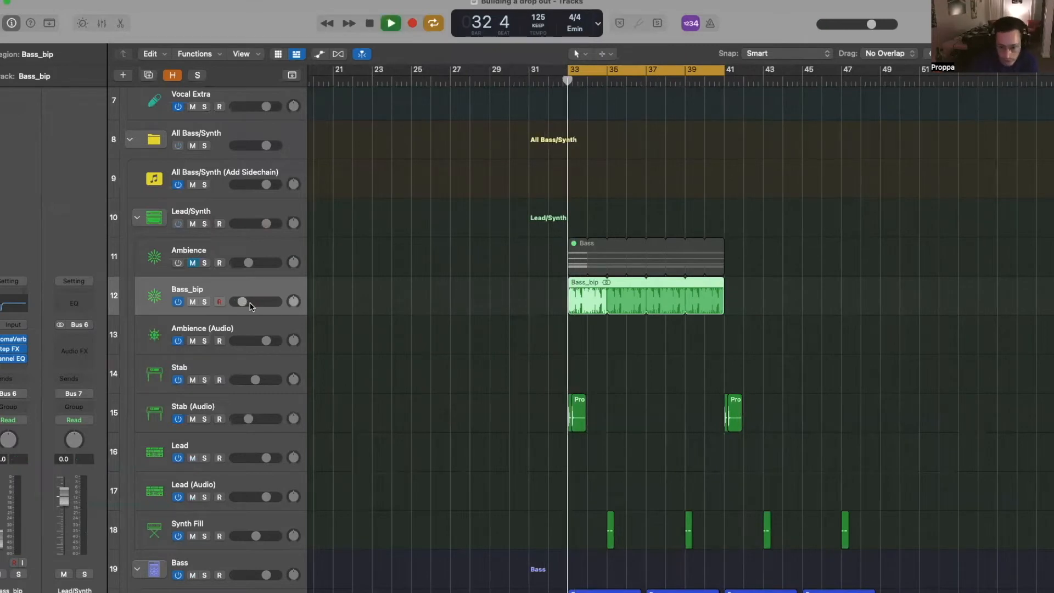
scroll(263, 309, down, 1)
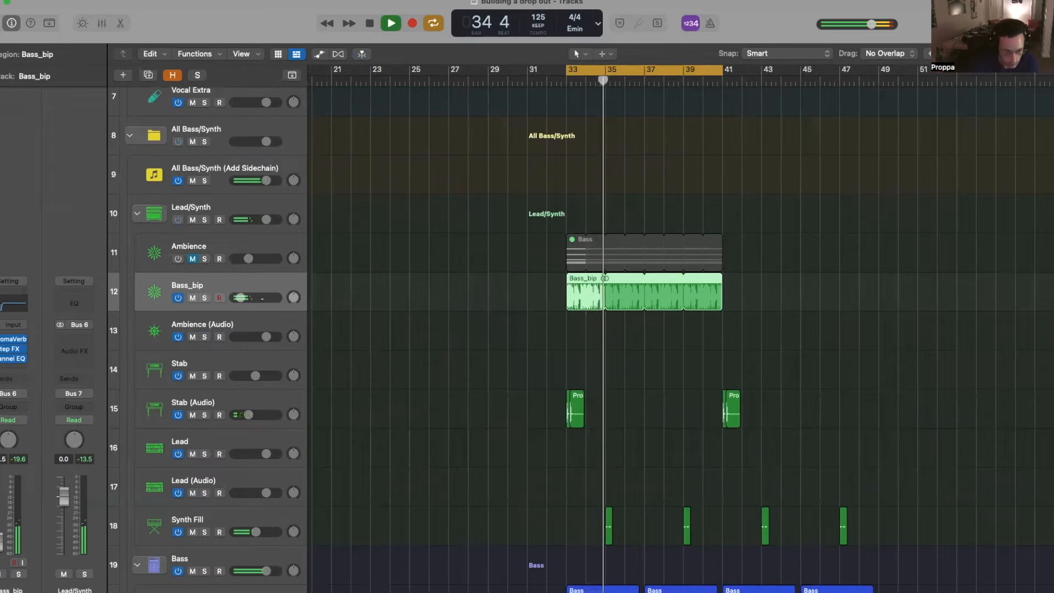
key(space)
scroll(576, 296, up, 3)
scroll(576, 296, down, 1)
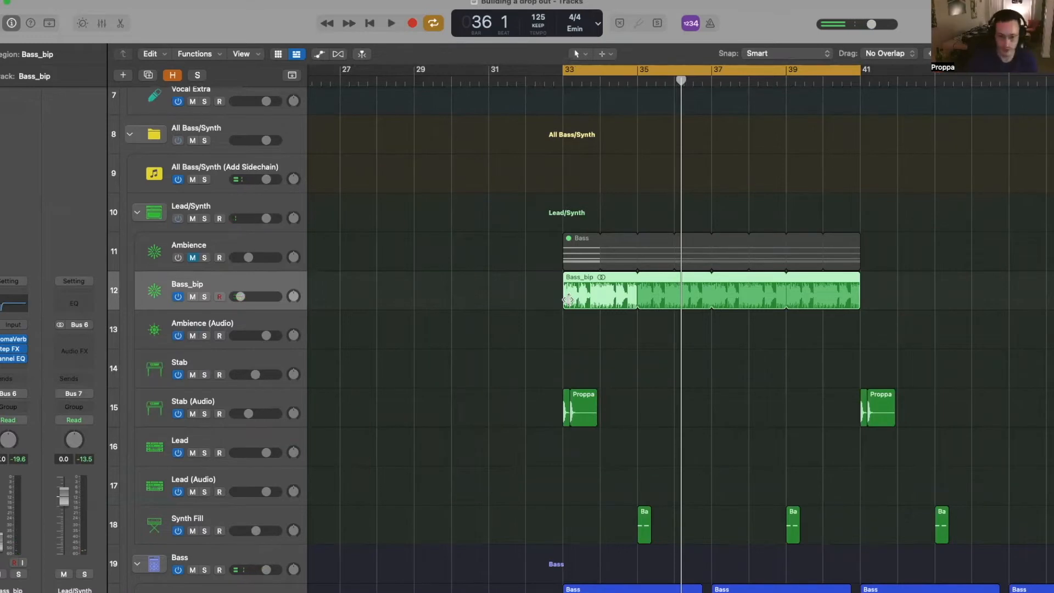
drag(568, 300, 612, 295)
key(space)
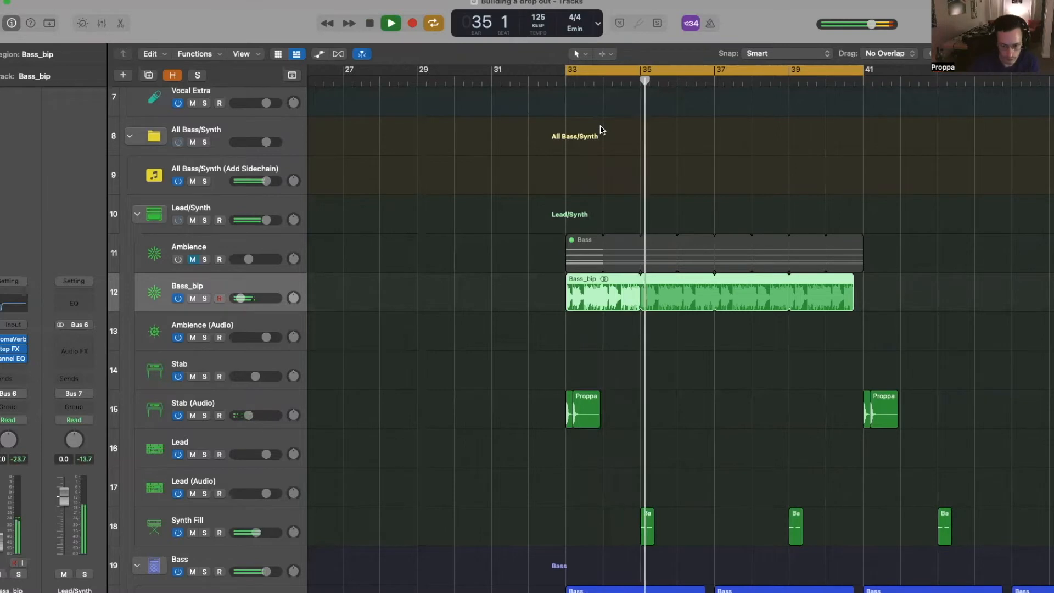
key(space)
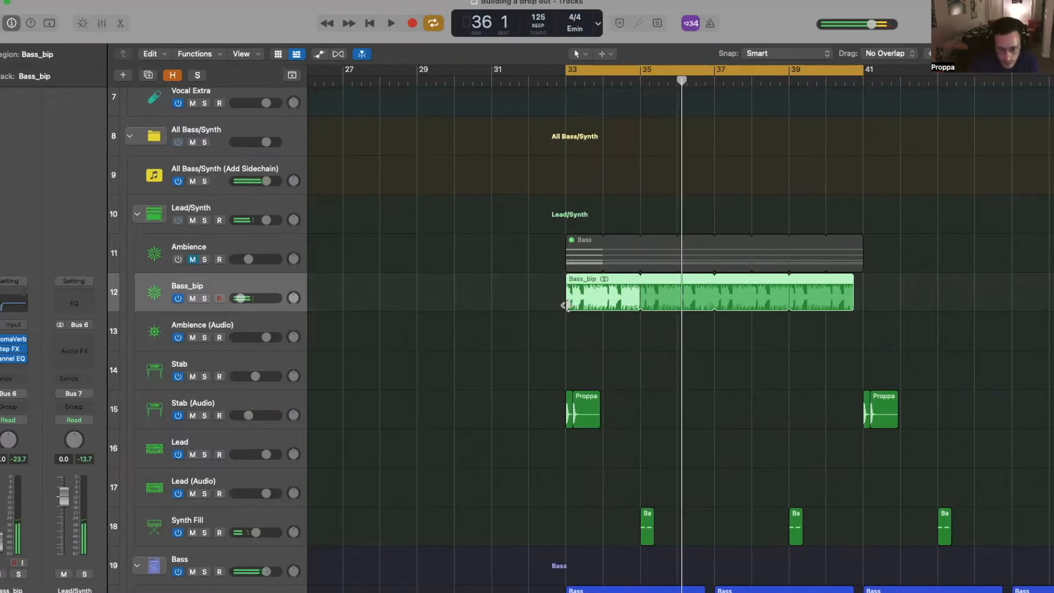
drag(567, 304, 638, 312)
- Re-trim Bass_bip's start, realign it to bar 33 and replay the cycle
scroll(582, 303, up, 1)
scroll(638, 311, up, 1)
key(space)
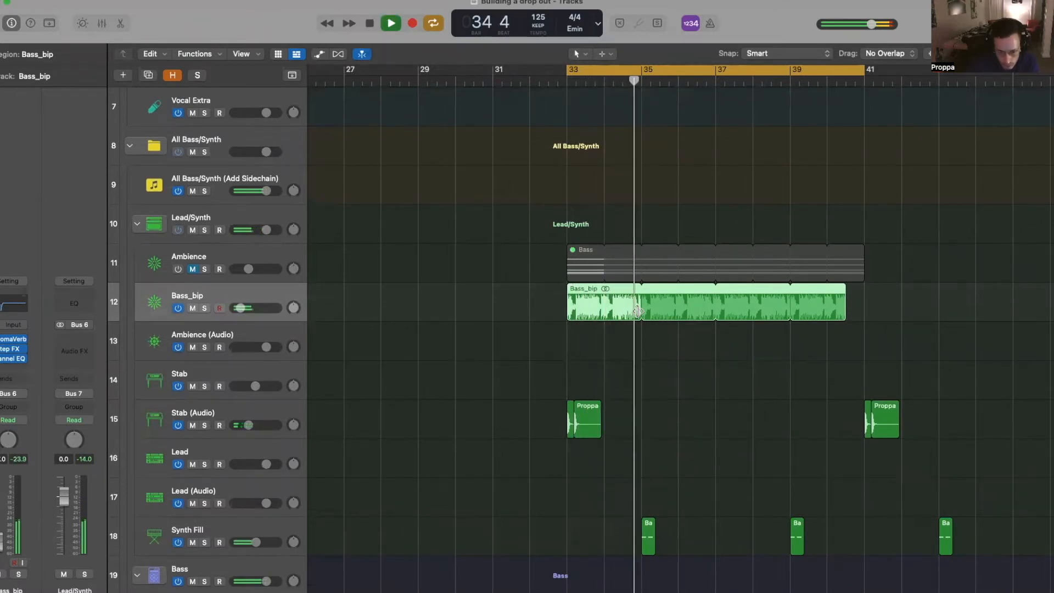
key(space)
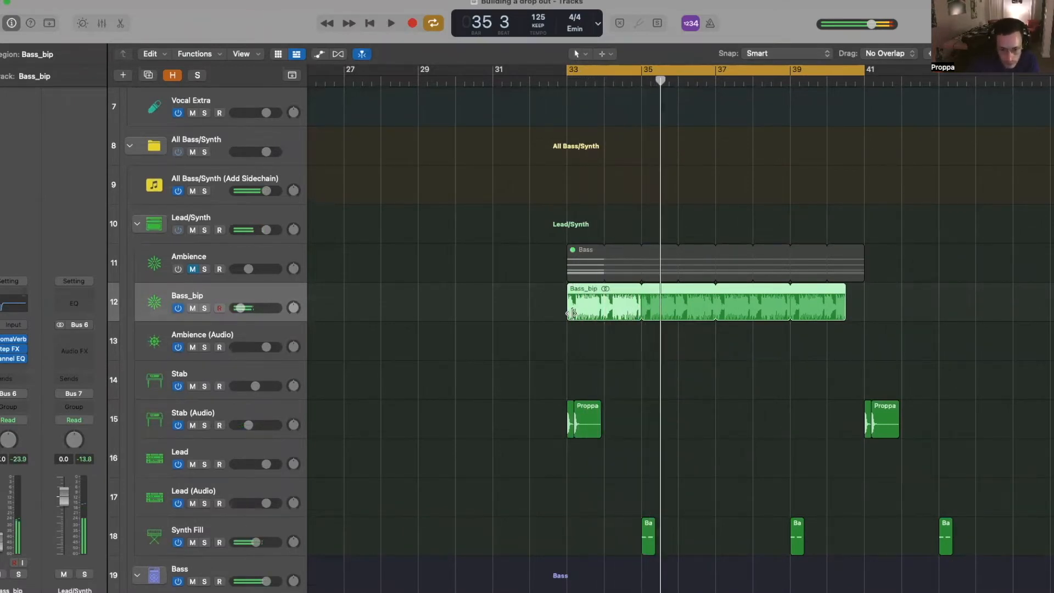
drag(569, 314, 634, 320)
scroll(595, 308, up, 1)
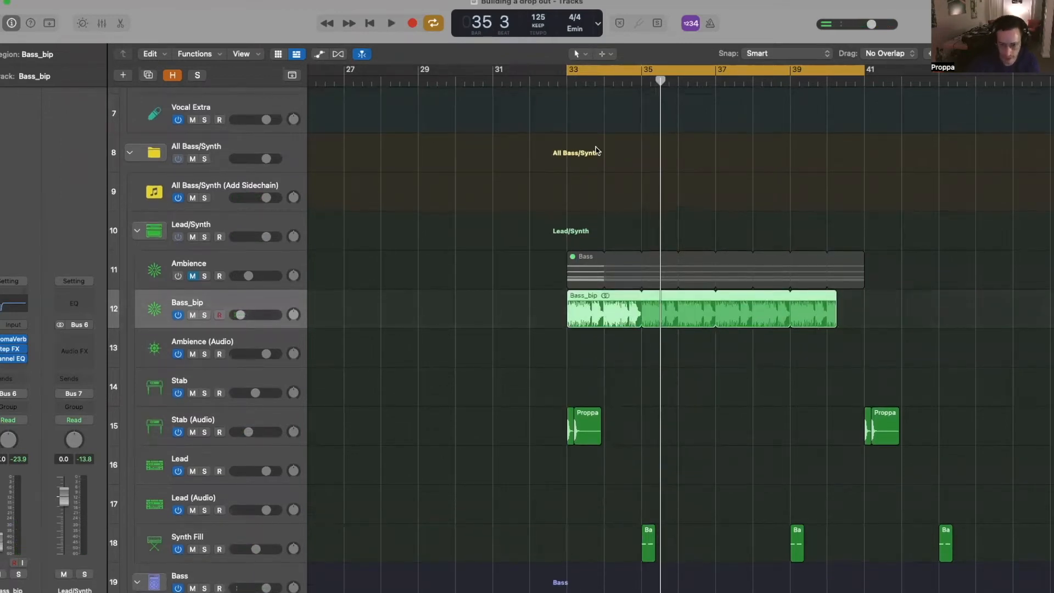
key(space)
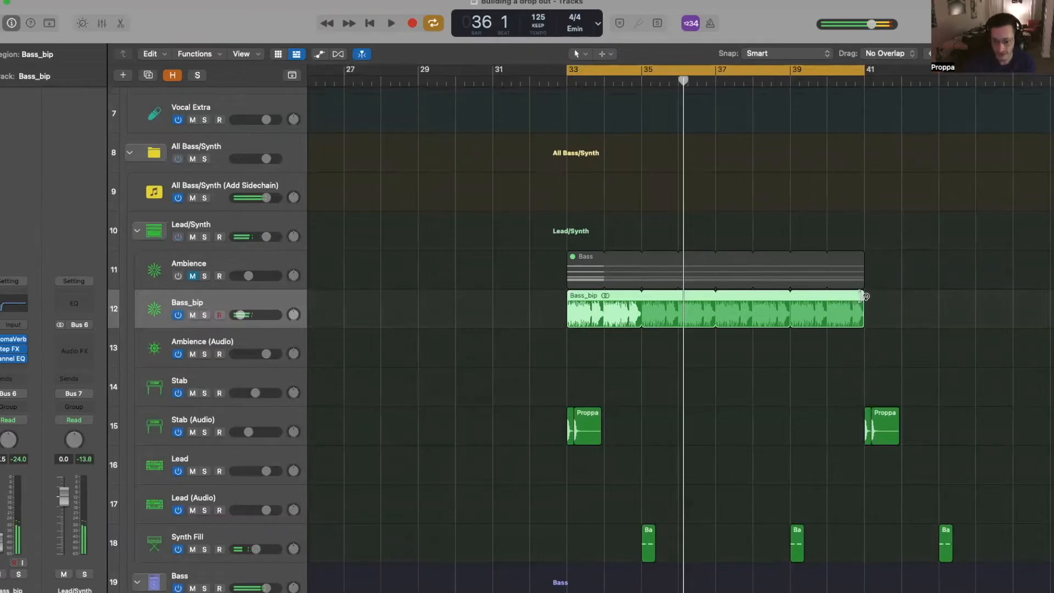
- Turn off Cycle, zoom out, and copy the Bass_bip region to bar 25
key(super+Left)
key(super+Left)
key(super+Left)
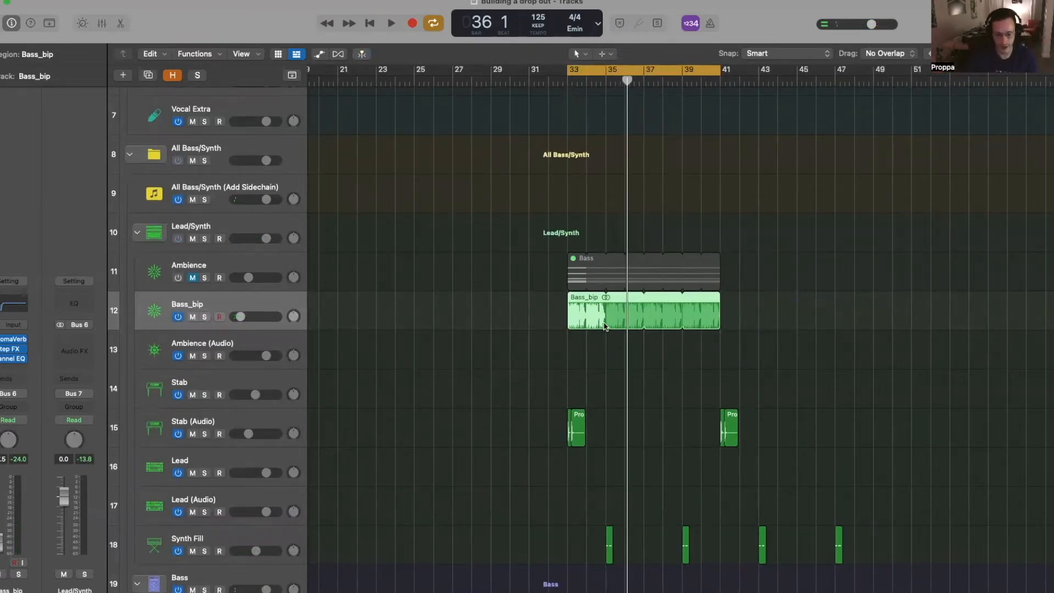
scroll(606, 327, down, 5)
scroll(607, 328, up, 6)
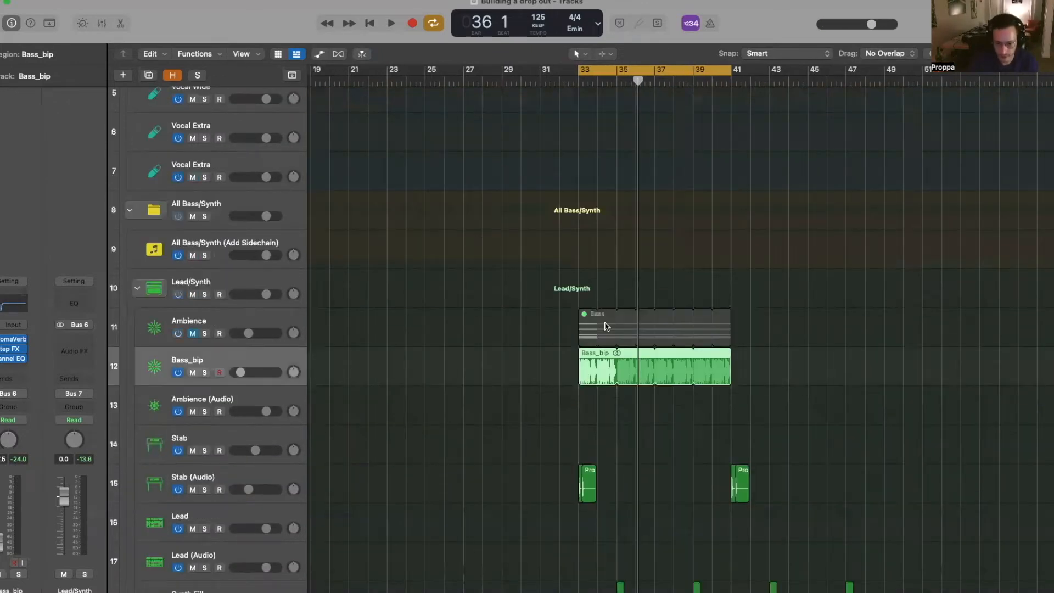
key(c)
key(super+Left)
key(super+Left)
scroll(605, 331, down, 5)
scroll(604, 331, up, 5)
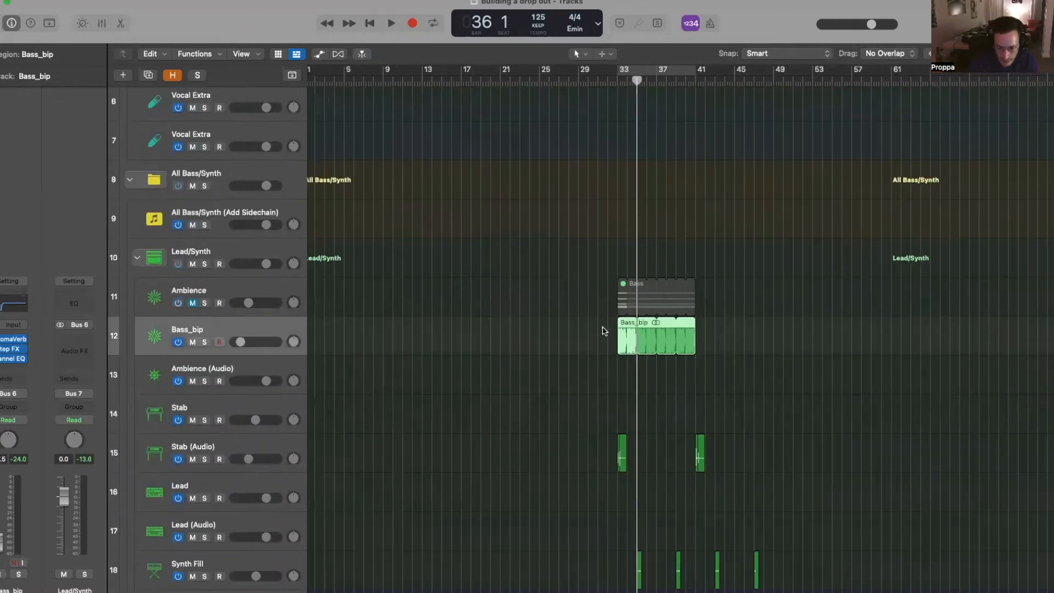
drag(624, 326, 548, 333)
- Zoom in on the drop bars and re-enable the bar 33–41 cycle range
scroll(647, 335, down, 3)
scroll(648, 311, up, 6)
scroll(615, 206, down, 2)
scroll(615, 206, down, 12)
key(super+Right)
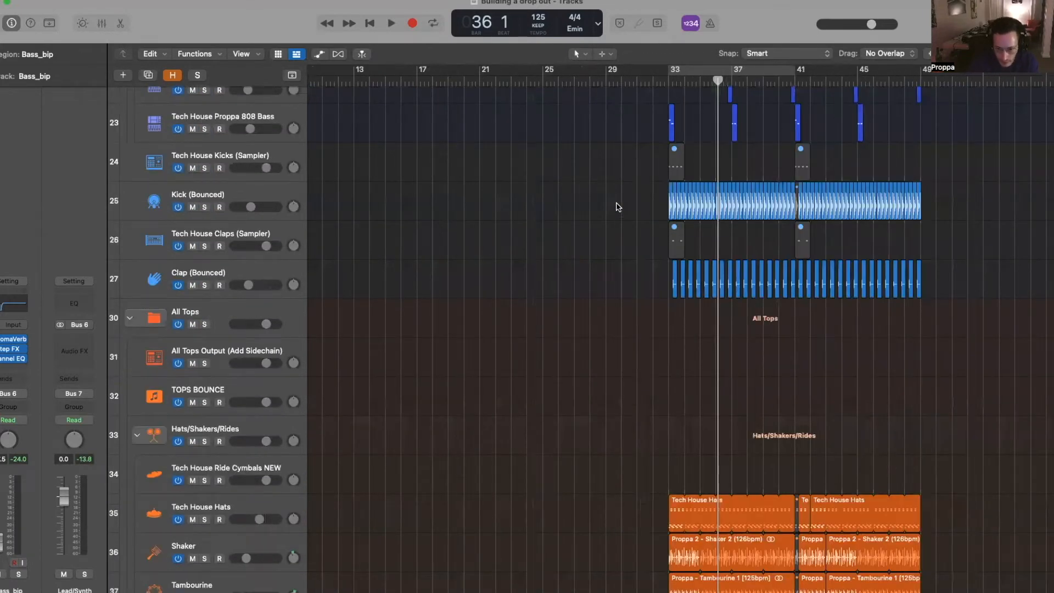
scroll(618, 207, right, 5)
scroll(618, 207, down, 1)
click(604, 73)
- Route the Clap (Bounced) track's output to Bus 11
scroll(604, 74, down, 3)
scroll(614, 127, up, 2)
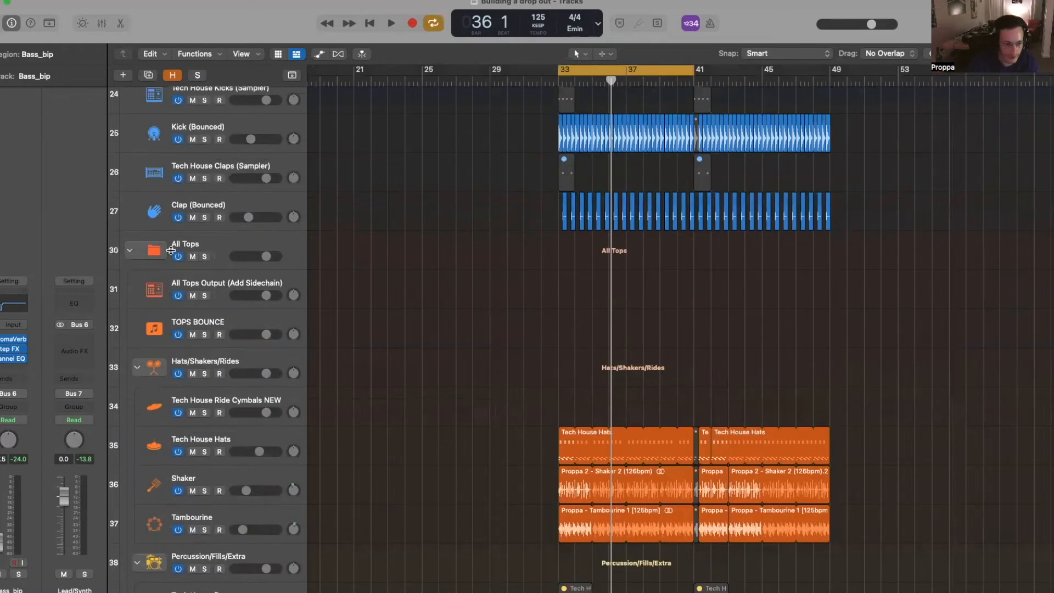
scroll(208, 220, up, 1)
click(209, 242)
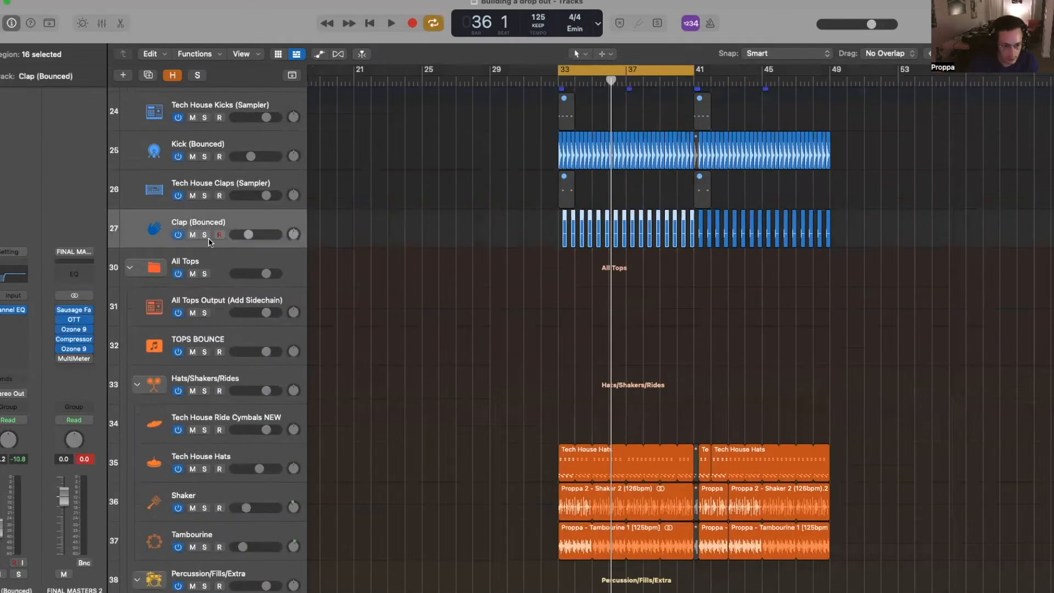
click(12, 393)
click(378, 458)
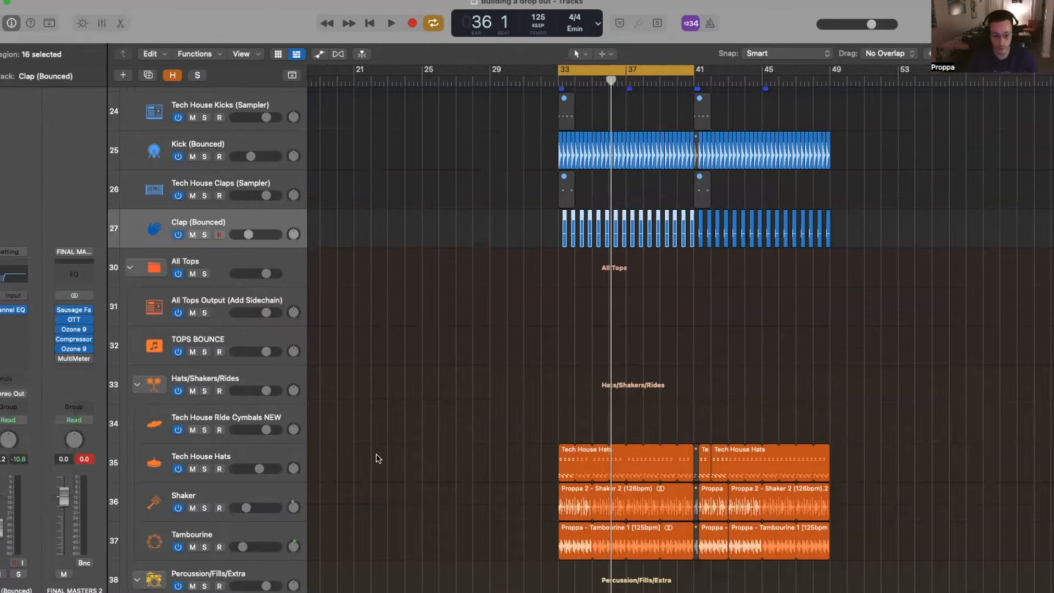
click(21, 397)
mouse_move(33, 443)
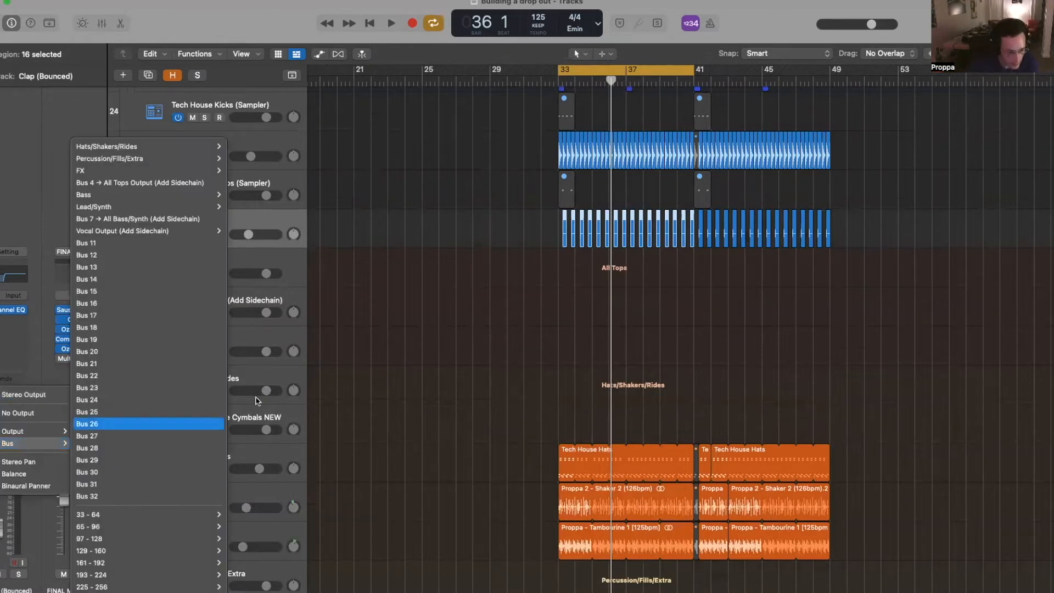
click(108, 242)
- Route the All Tops Output (Add Sidechain) track's output to Bus 11
scroll(538, 357, down, 1)
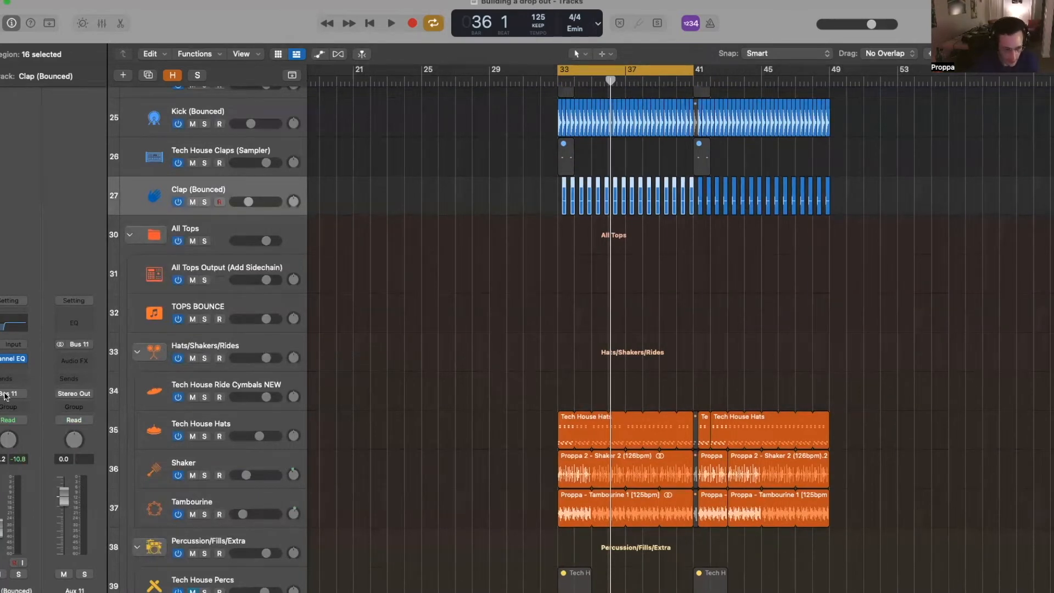
click(228, 284)
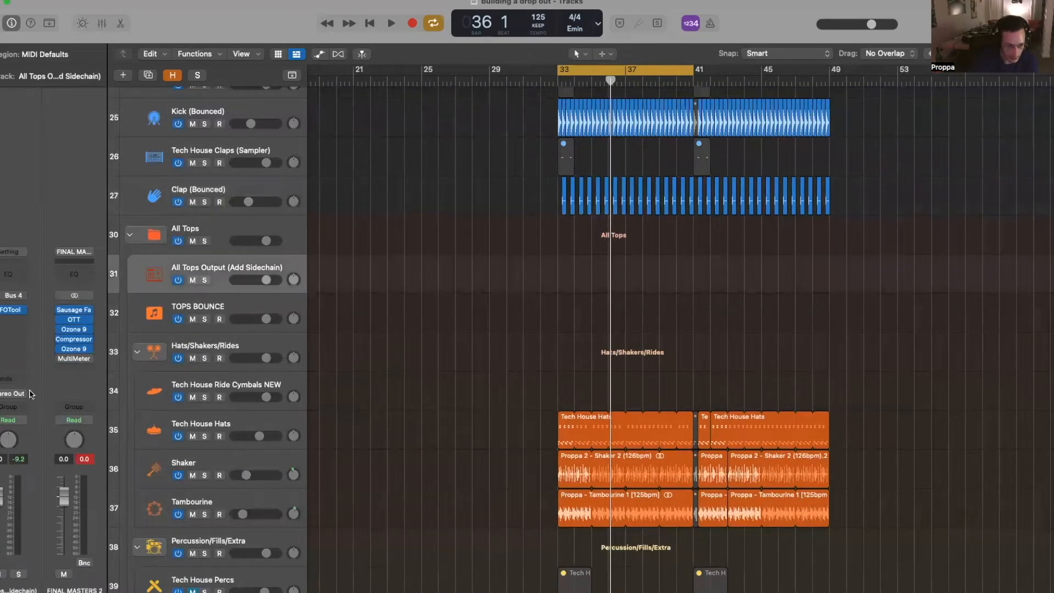
click(30, 393)
mouse_move(48, 444)
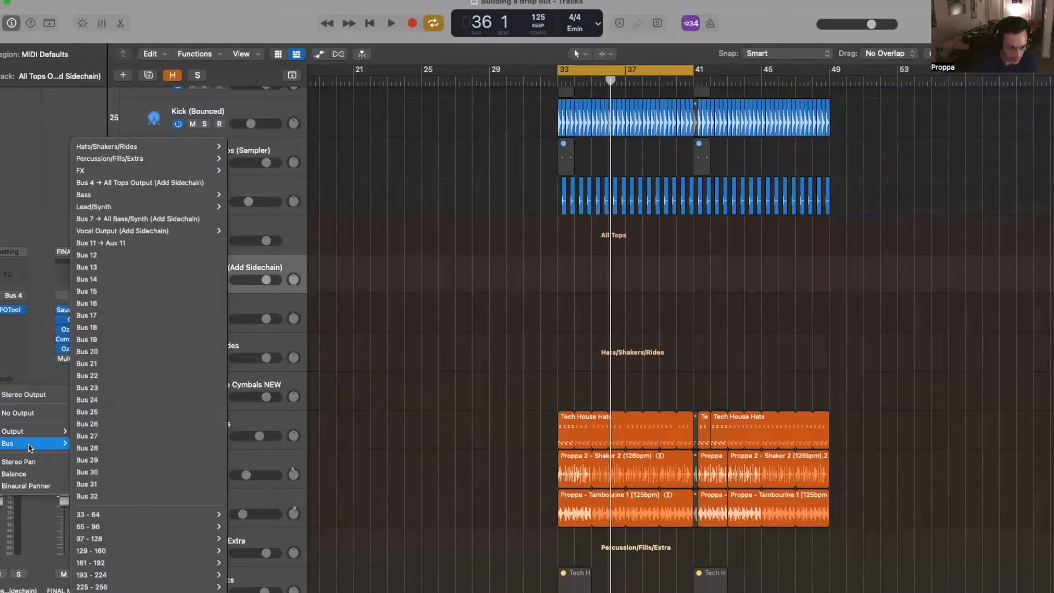
click(156, 242)
- Set the TOPS BOUNCE track's input to Bus 11
click(159, 328)
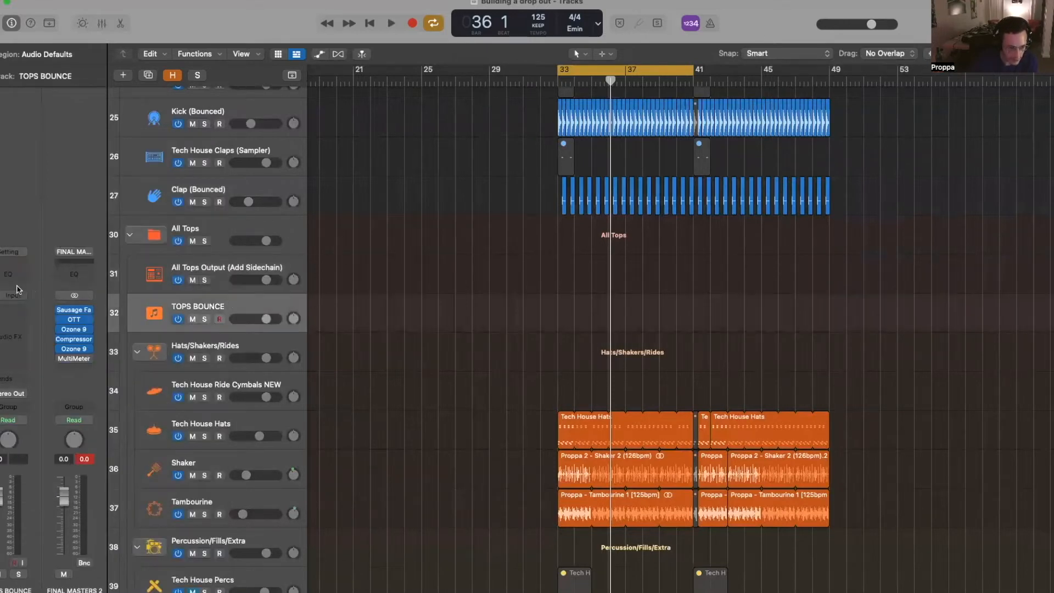
mouse_move(43, 322)
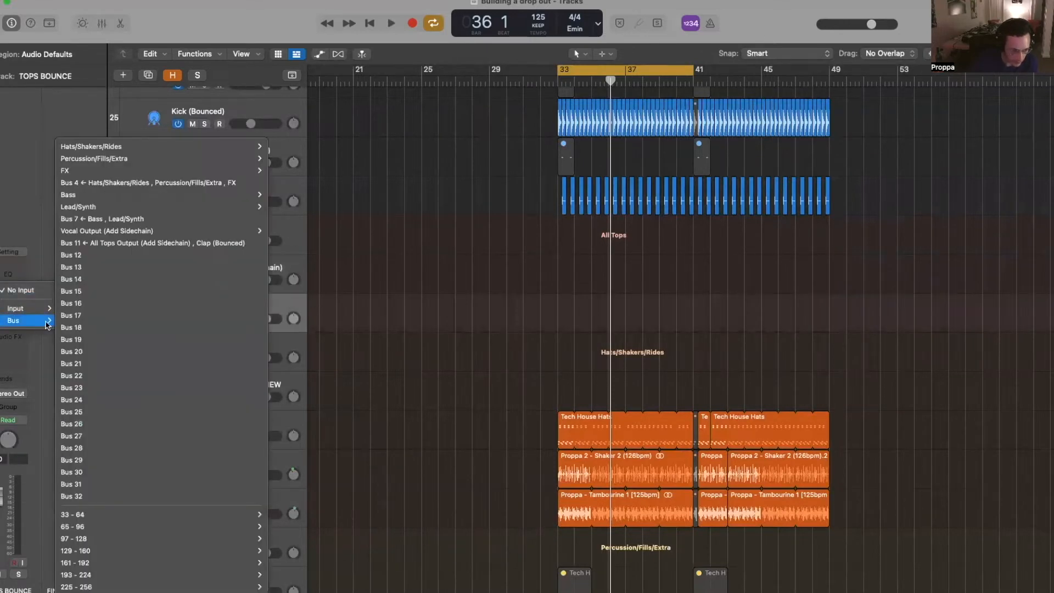
click(230, 280)
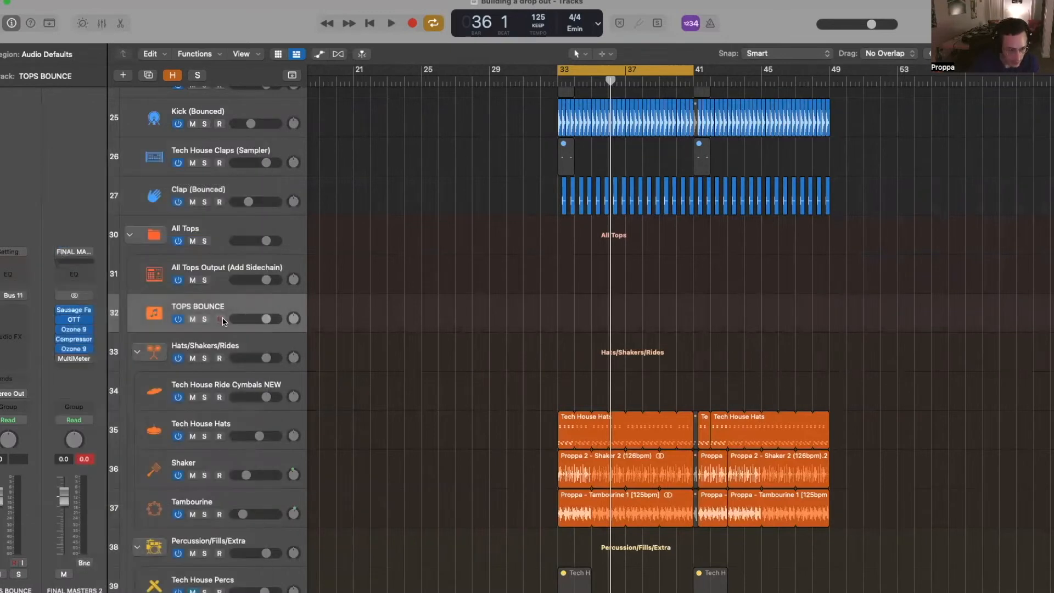
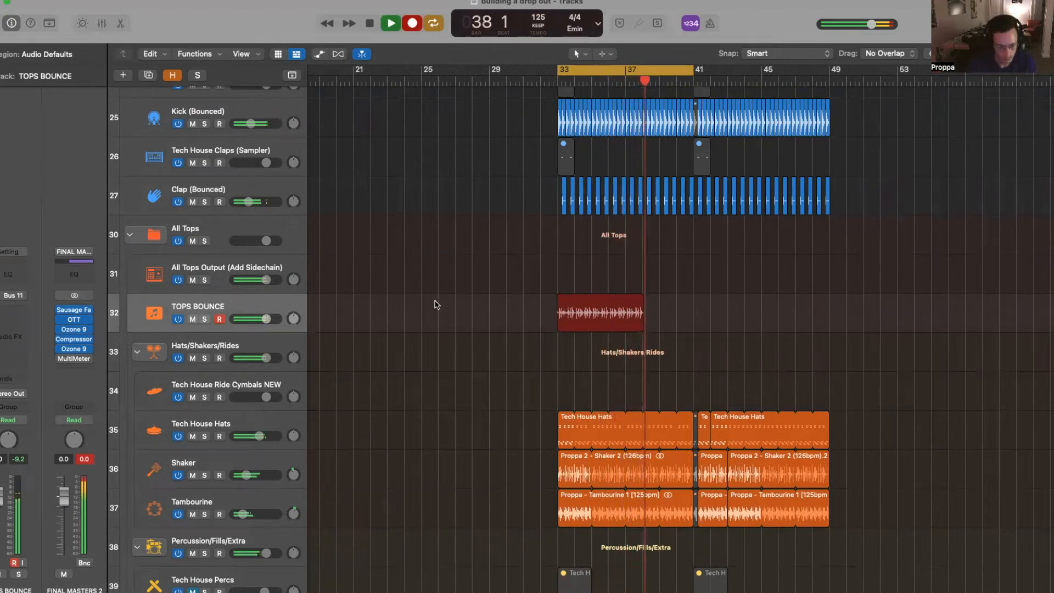
- Stop the tops bounce recording and set the TOPS BOUNCE input to No Input
key(space)
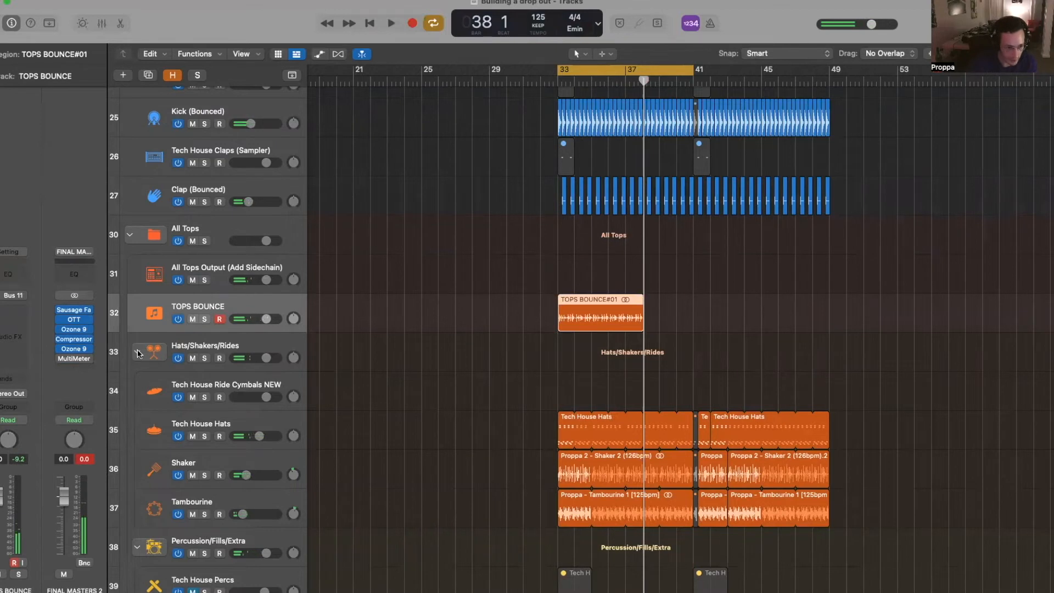
click(20, 296)
click(37, 313)
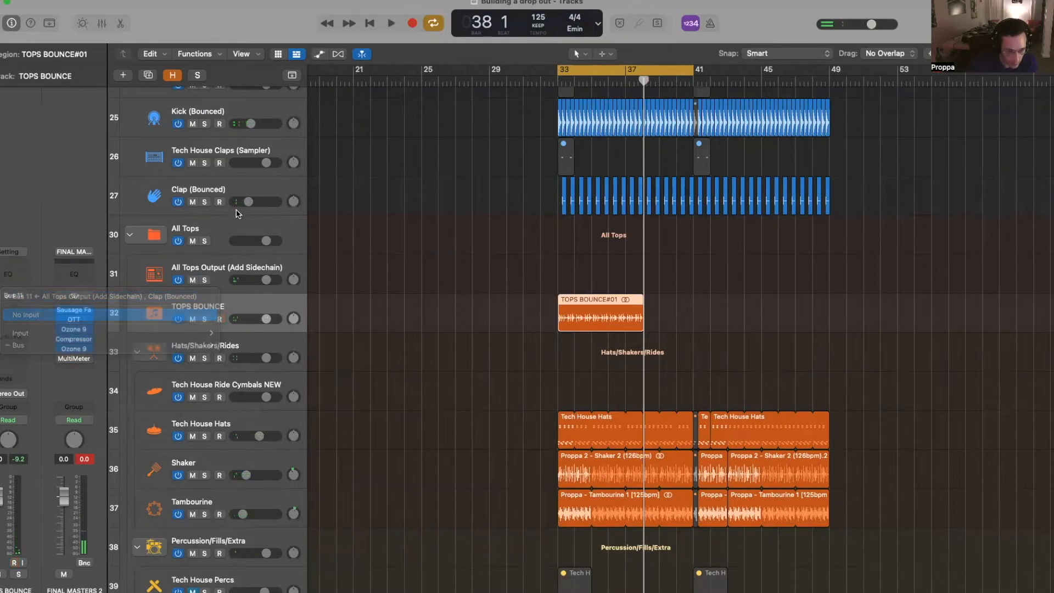
key(Return)
- Route the All Tops Output track back to Stereo Out
click(222, 193)
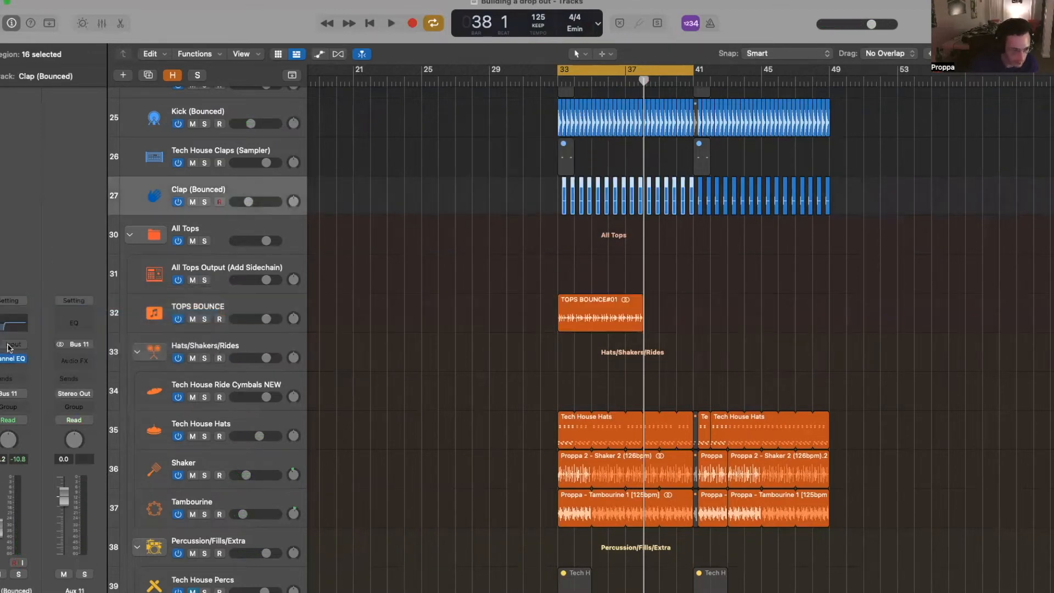
click(222, 272)
click(16, 393)
mouse_move(22, 431)
click(98, 432)
- Move the TOPS BOUNCE#01 region to start at bar 25
click(609, 317)
key(super+Left)
key(super+Left)
drag(611, 318, 539, 318)
- Audition the tops, then insert an Enveloper on TOPS BOUNCE with an 880 ms release
scroll(539, 309, up, 1)
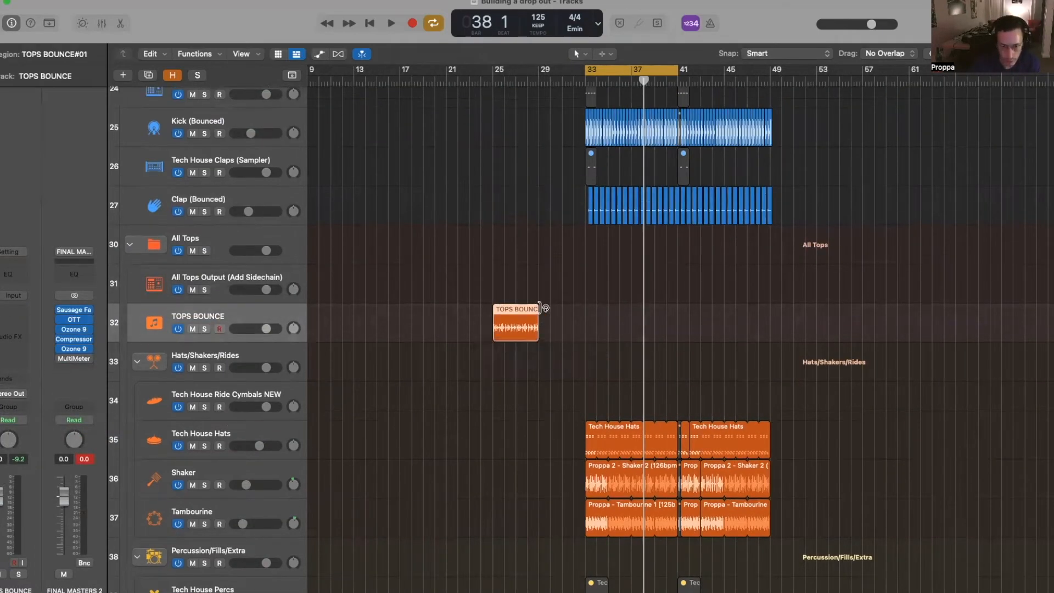
key(c)
key(shift+space)
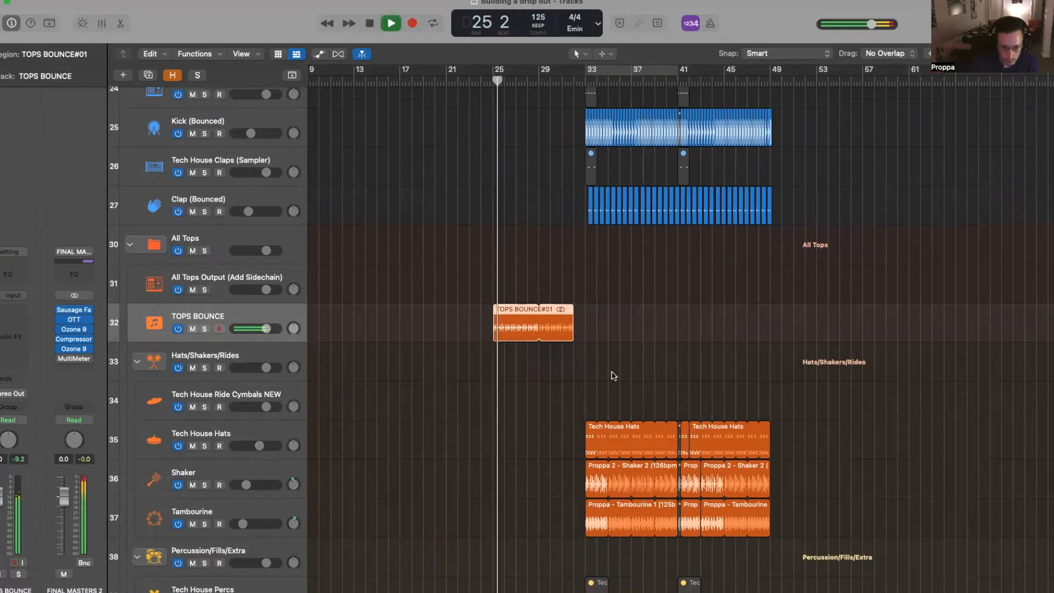
scroll(612, 374, up, 5)
scroll(612, 373, down, 2)
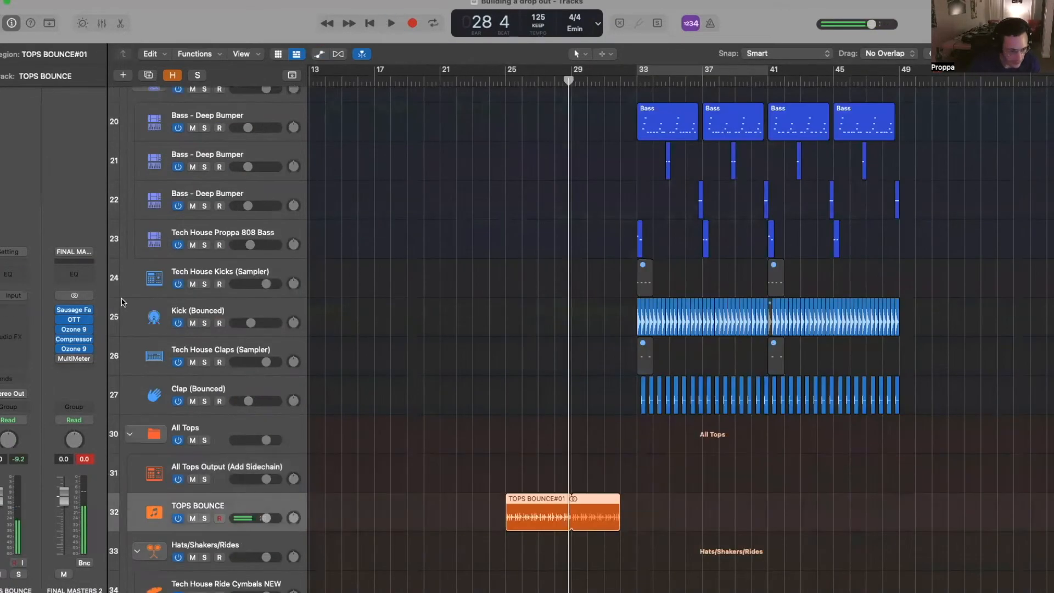
click(14, 310)
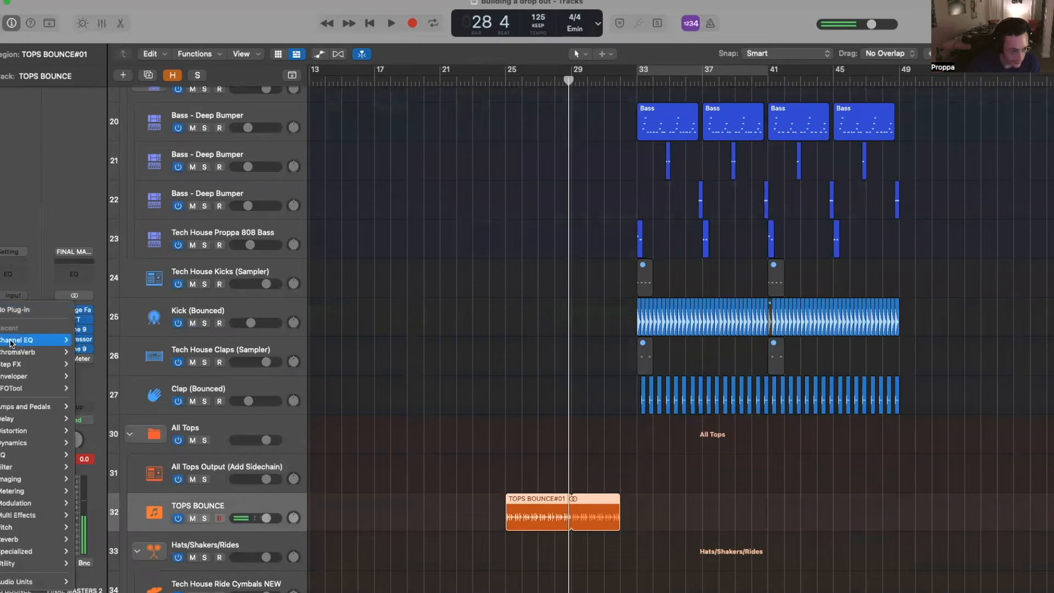
click(1, 376)
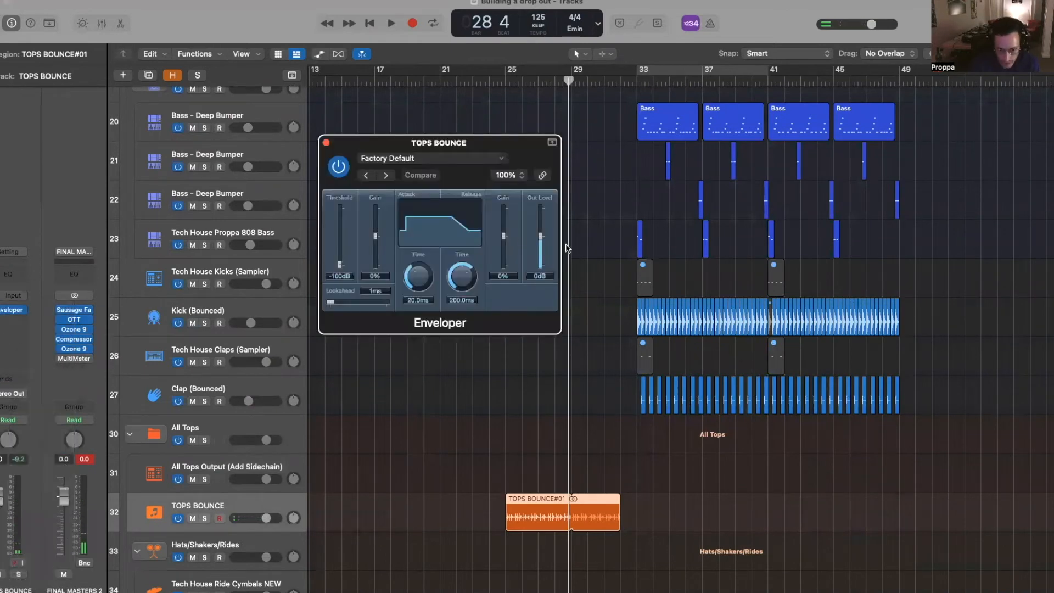
key(space)
drag(504, 248, 462, 268)
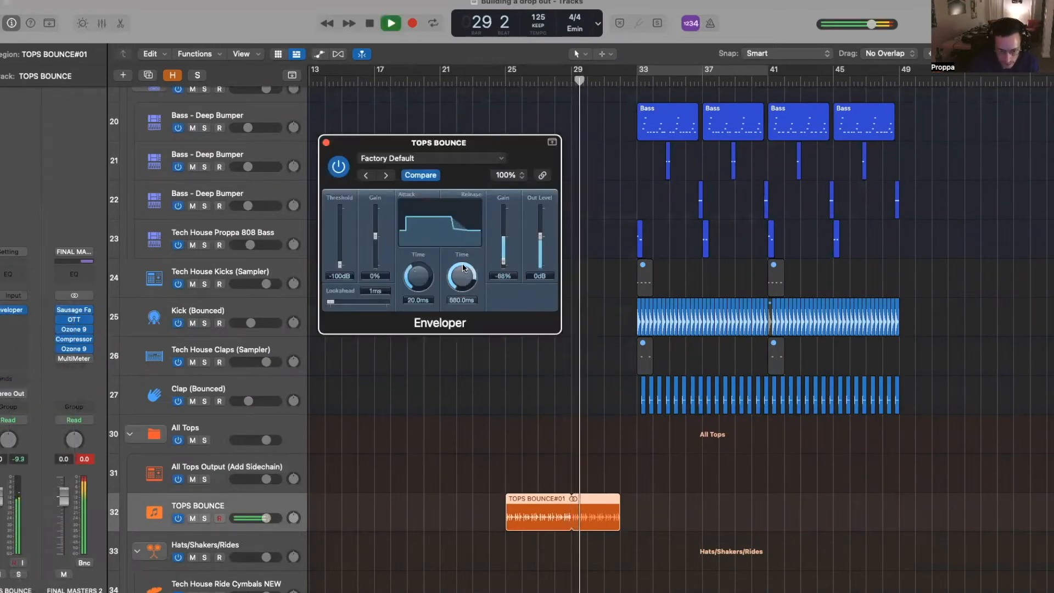
click(326, 142)
- Add a Channel EQ with a low cut near 256 Hz (Q 0.64) and a 280 Hz, −3.3 dB dip
click(16, 273)
drag(345, 318, 529, 317)
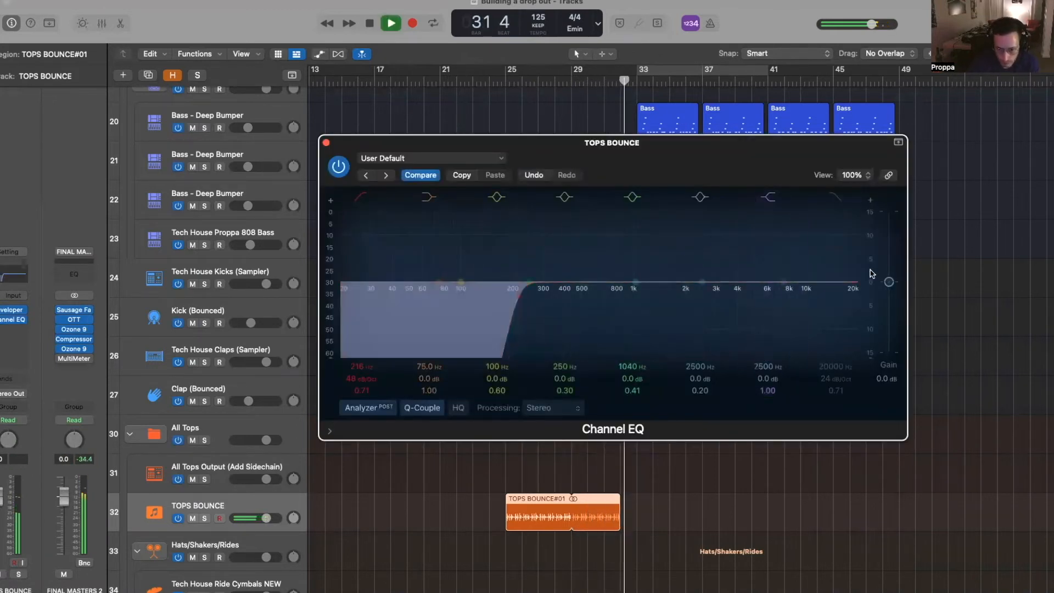
click(506, 83)
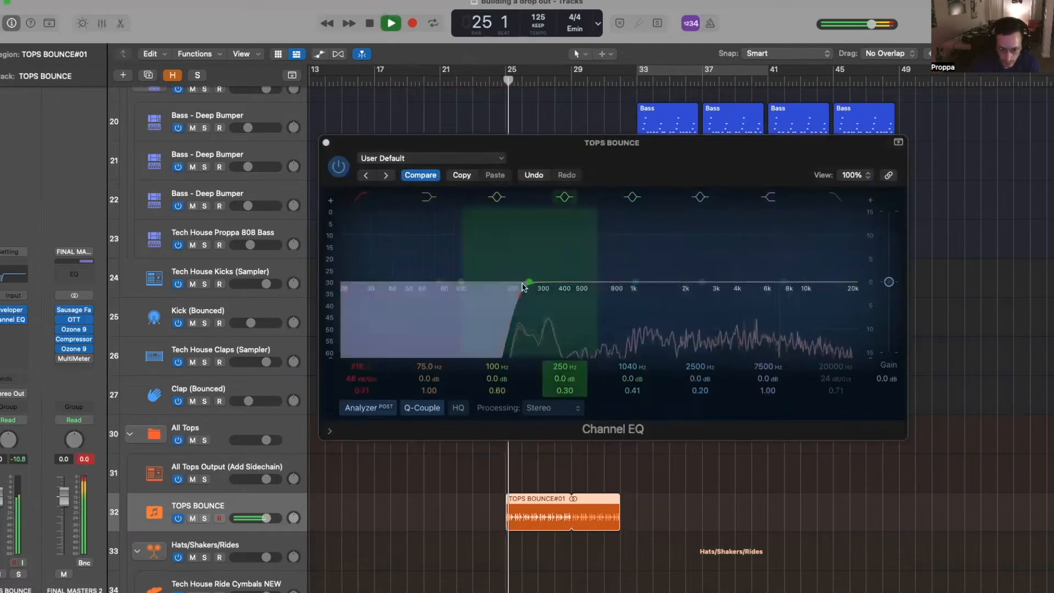
drag(628, 278, 528, 298)
drag(532, 246, 533, 277)
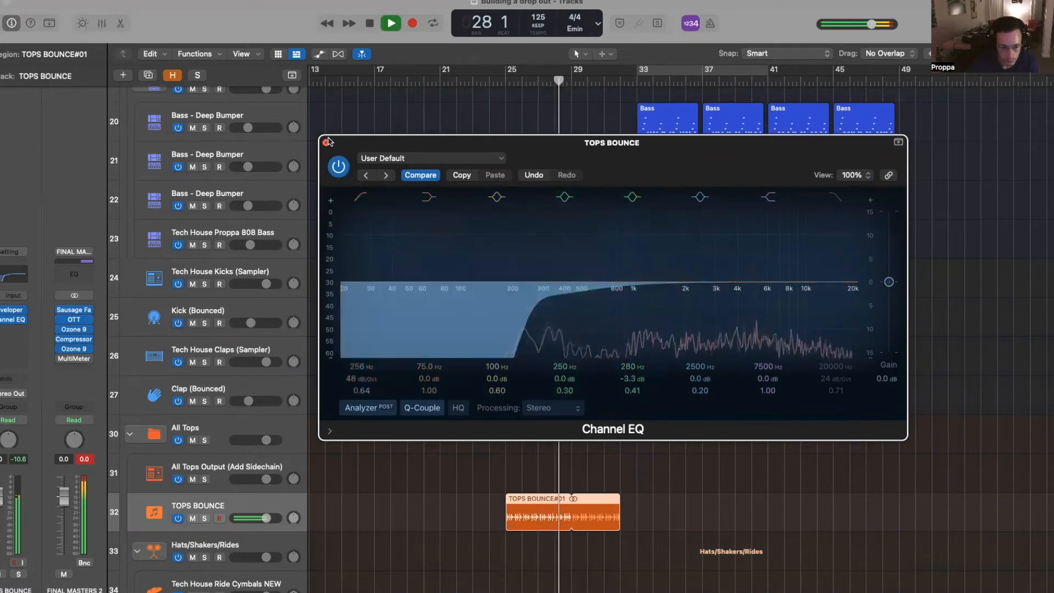
key(super+w)
scroll(728, 392, down, 5)
scroll(728, 391, down, 4)
- Insert Dada Life Endless Smile on TOPS BOUNCE in MEDIUM mode
key(space)
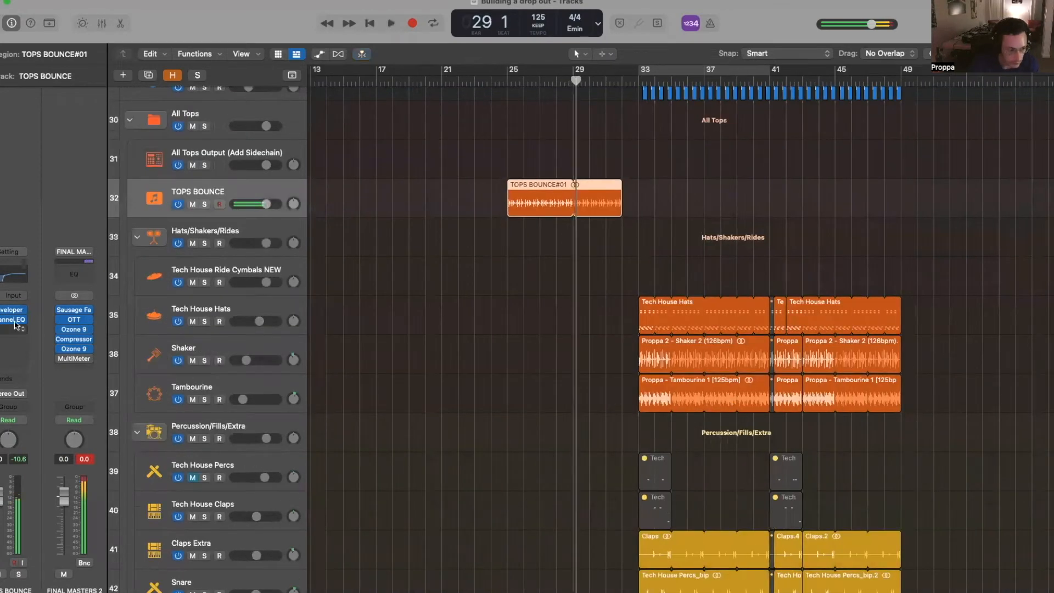
click(12, 318)
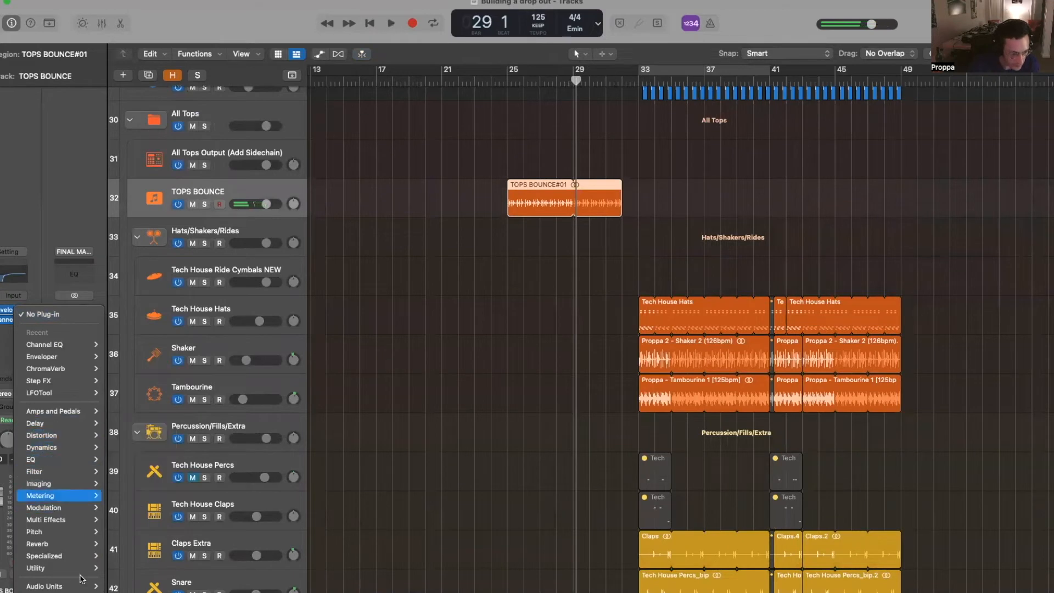
mouse_move(81, 586)
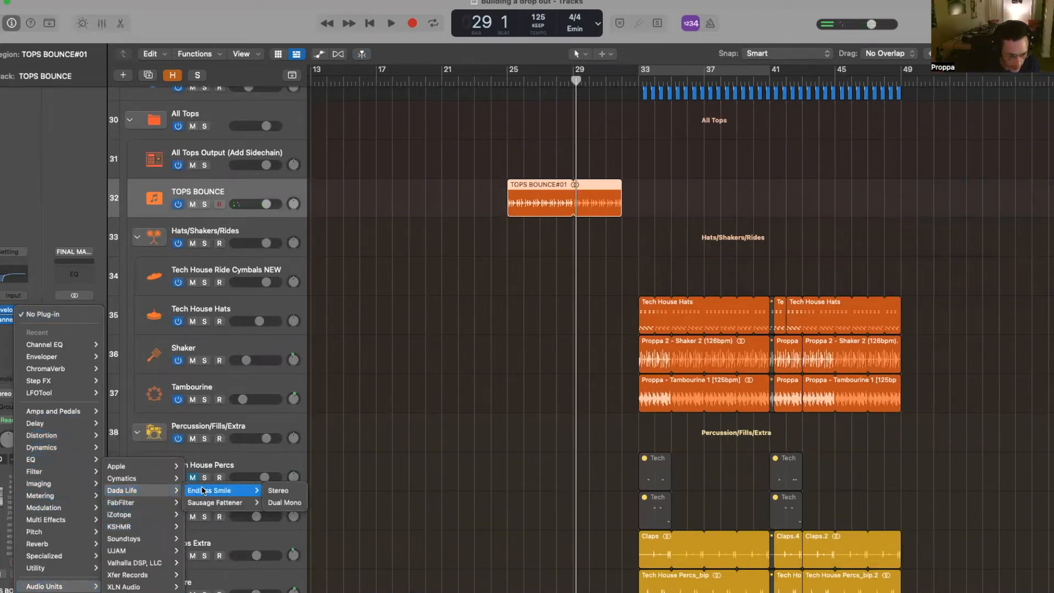
click(447, 248)
click(513, 389)
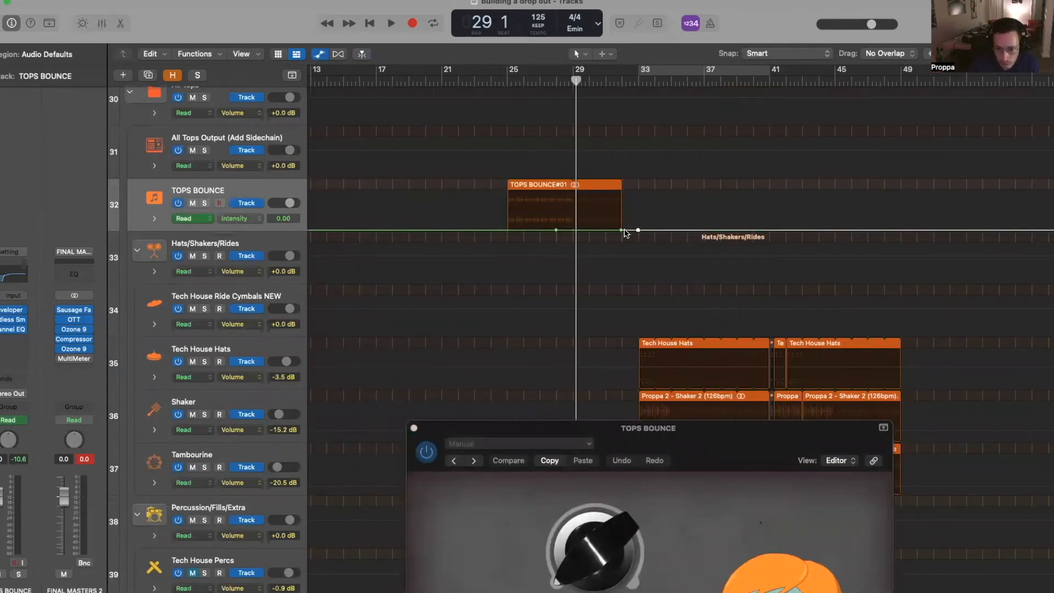
- Automate Endless Smile Intensity rising from bar 27 to about 0.76, then back to 0
key(space)
drag(556, 231, 542, 230)
drag(620, 206, 620, 201)
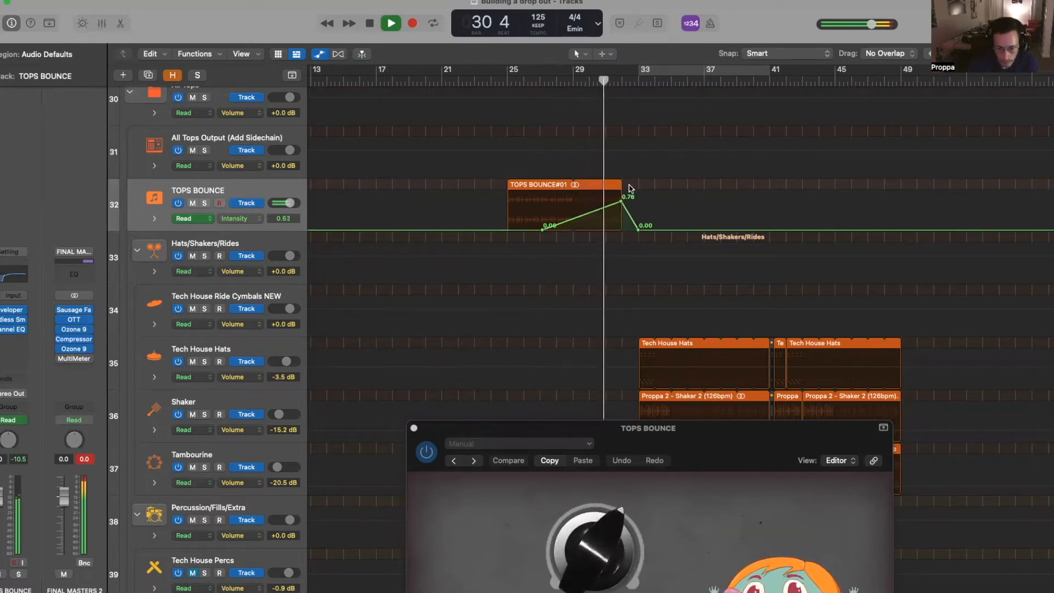
key(a)
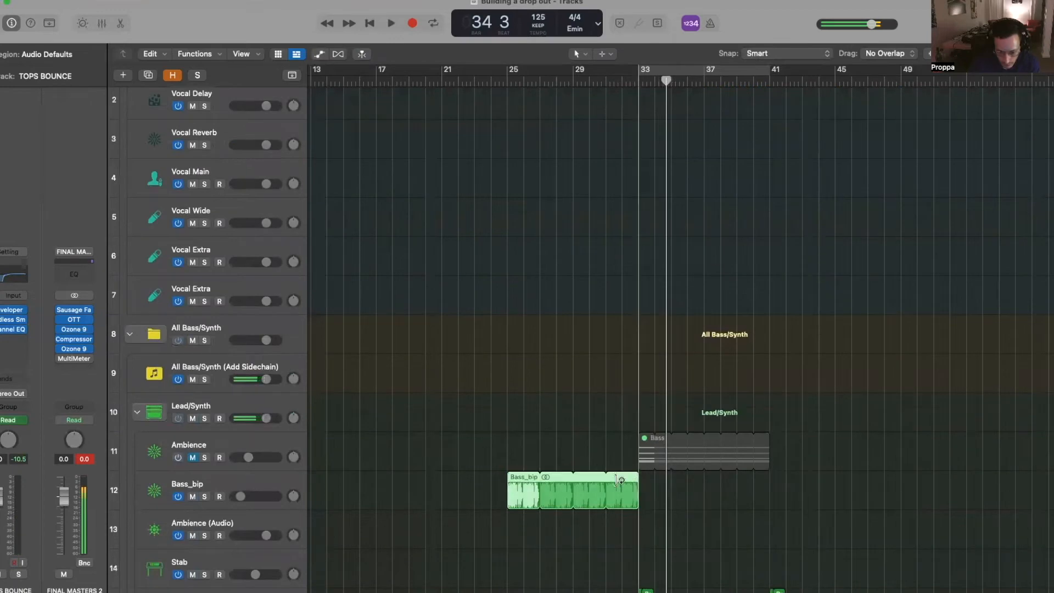
- Bounce Bass_bip in place to a new track and shorten the Bass_bip_1 region
drag(618, 481, 601, 480)
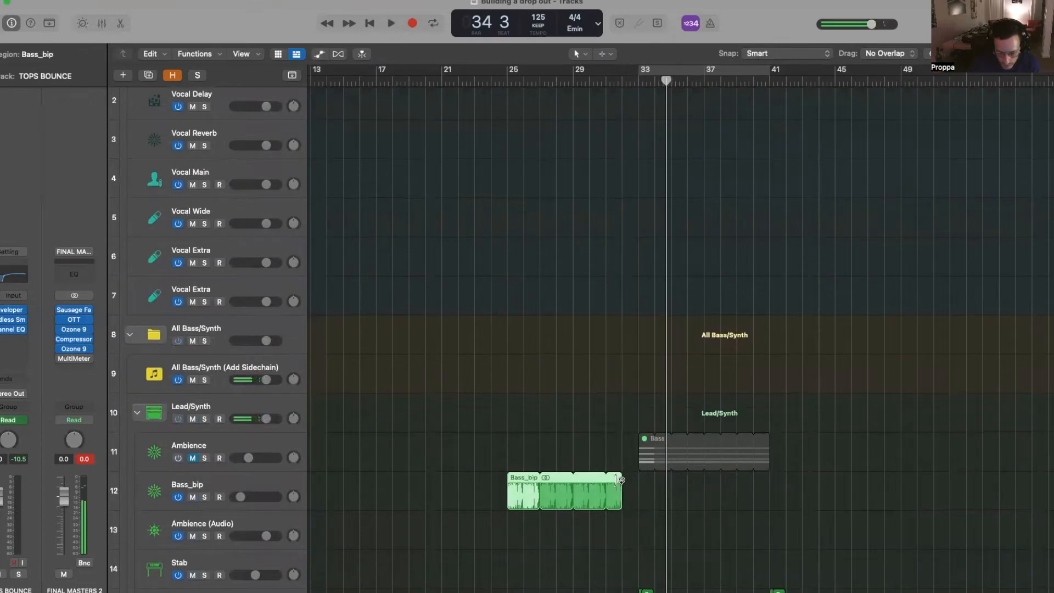
scroll(365, 317, down, 5)
key(a)
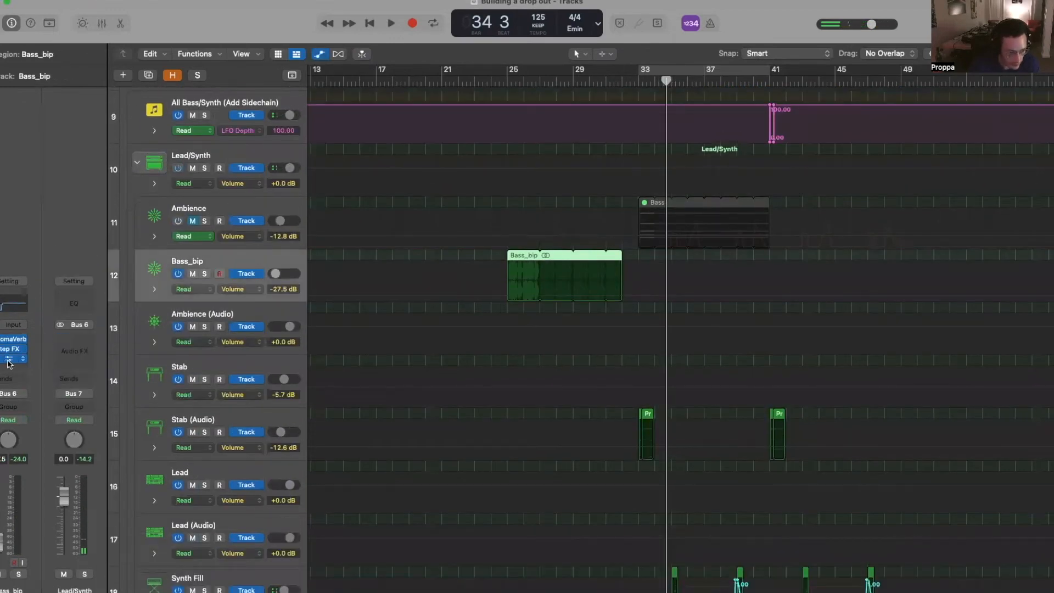
key(a)
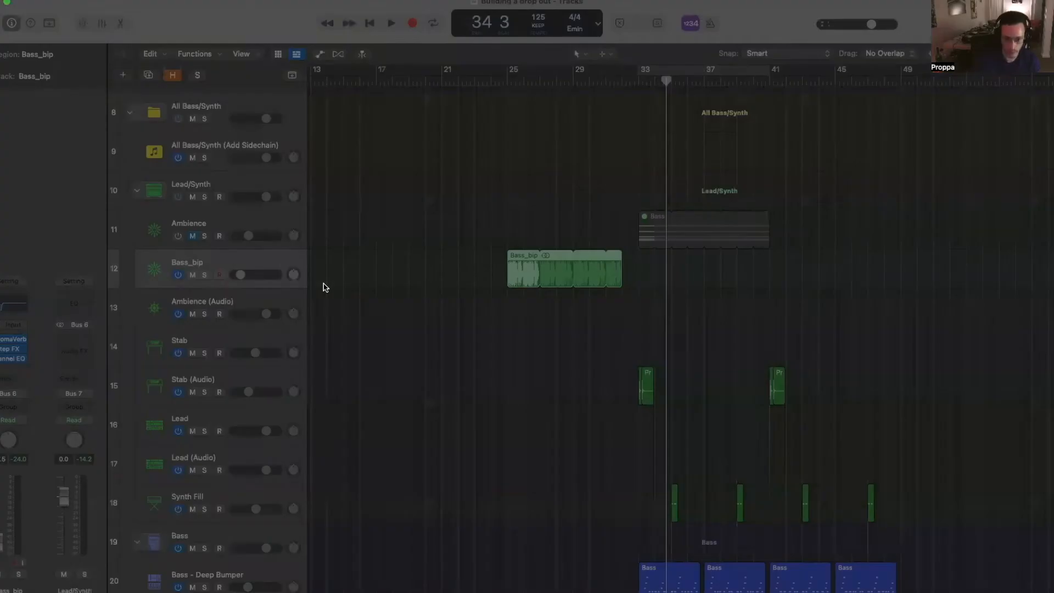
key(ctrl+b)
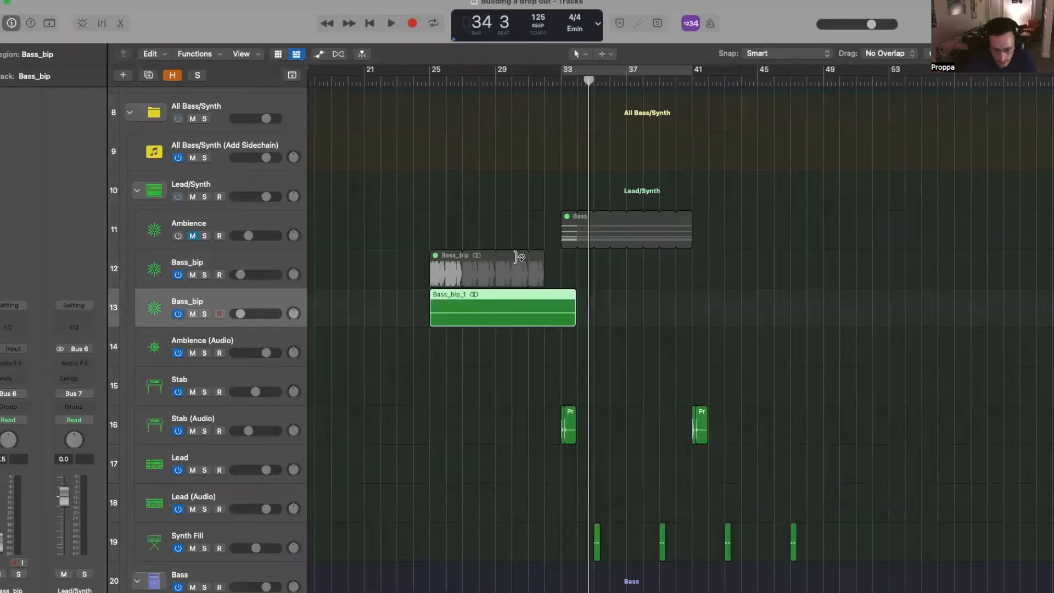
drag(572, 324, 543, 291)
- Insert ValhallaRoom: mix 0%, decay 18.95 s, high cut 5390 Hz, predelay 0, mod depth 38.6%
scroll(494, 292, down, 1)
key(a)
click(12, 362)
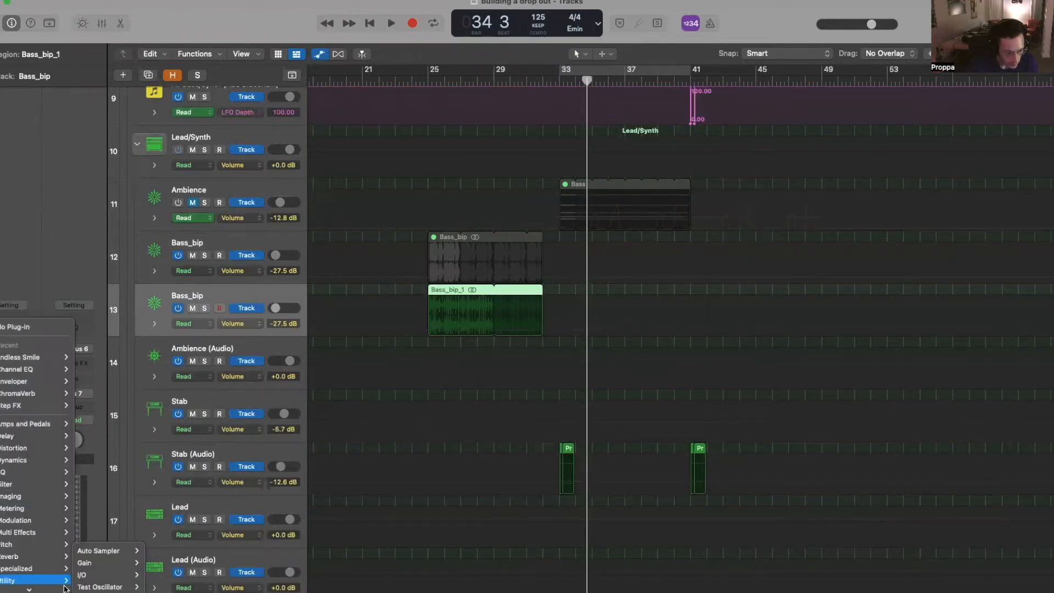
mouse_move(52, 587)
mouse_move(107, 563)
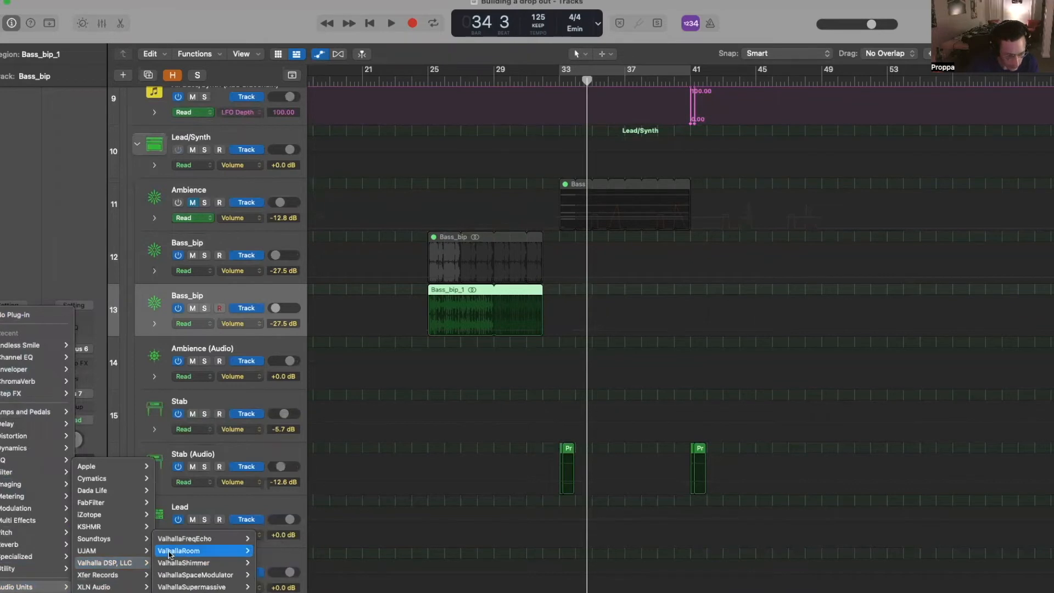
click(172, 551)
click(344, 376)
click(428, 305)
click(468, 330)
drag(468, 330, 468, 332)
click(506, 328)
click(426, 301)
click(386, 341)
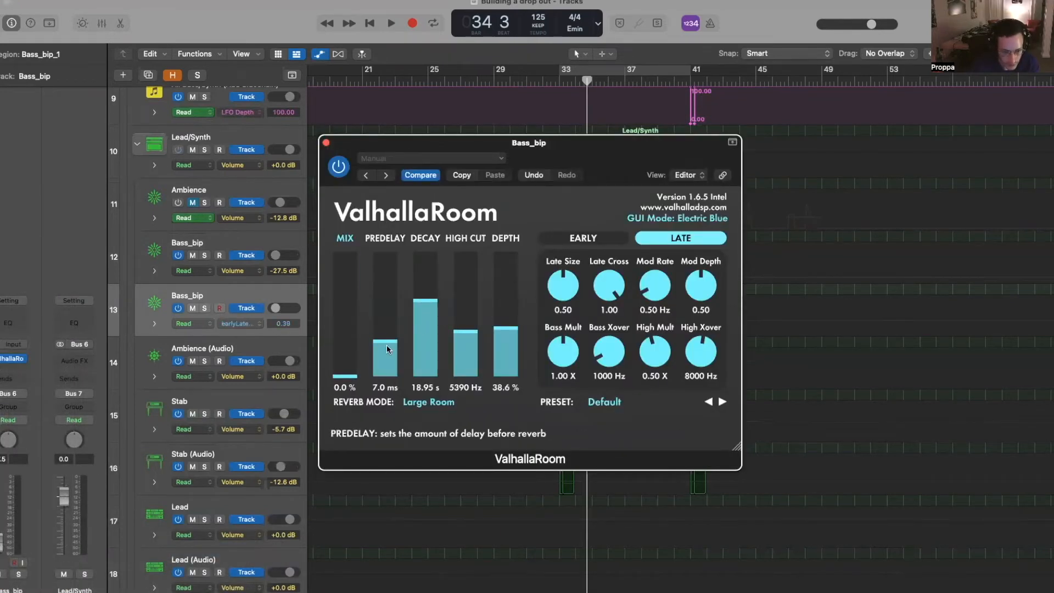
- Choose ValhallaRoom mix for automation and add a point on Bass_bip_1
click(338, 369)
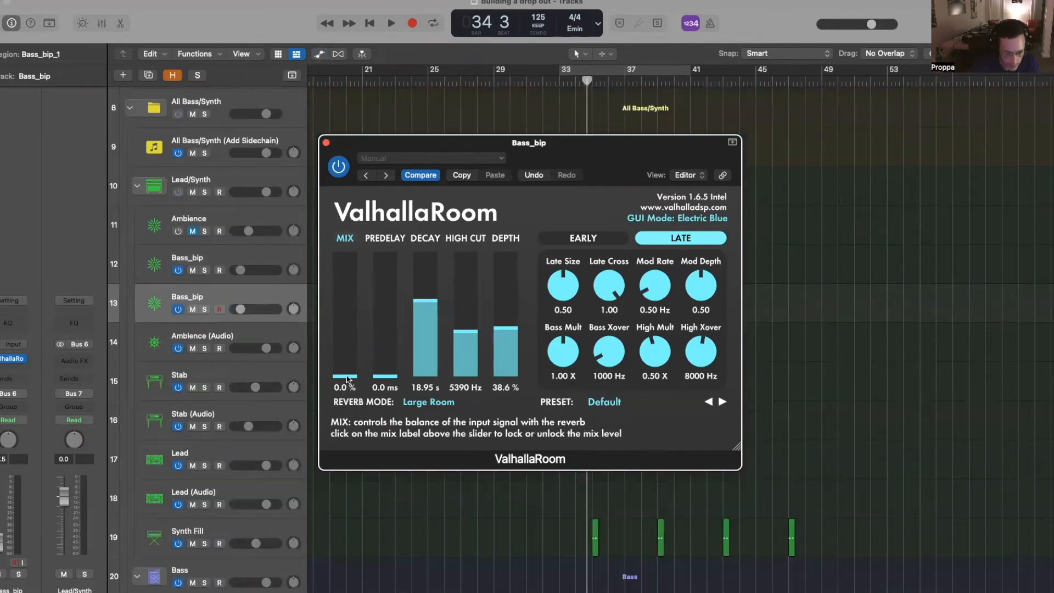
click(326, 144)
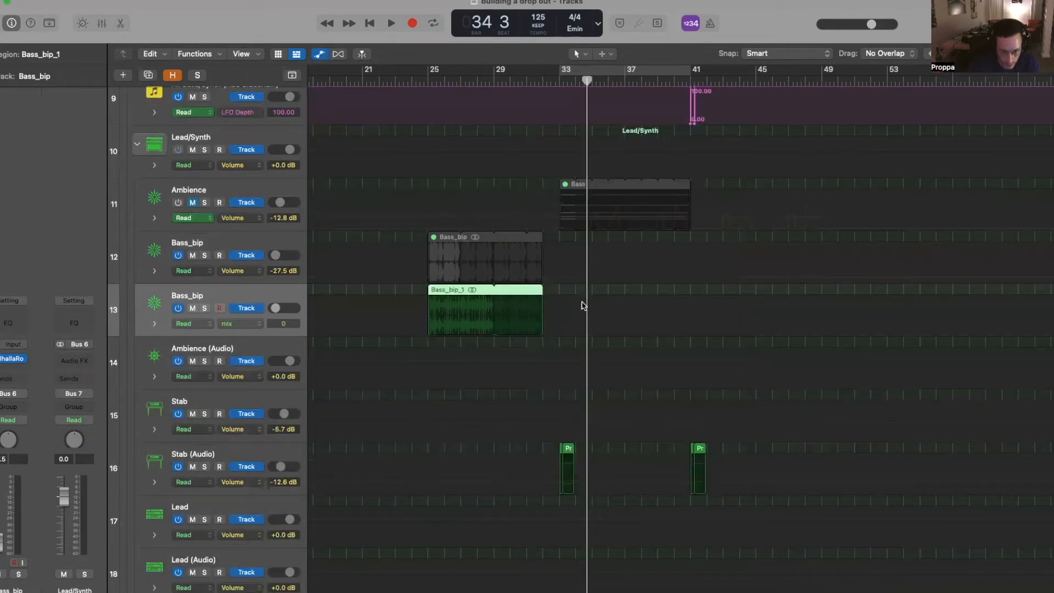
click(496, 335)
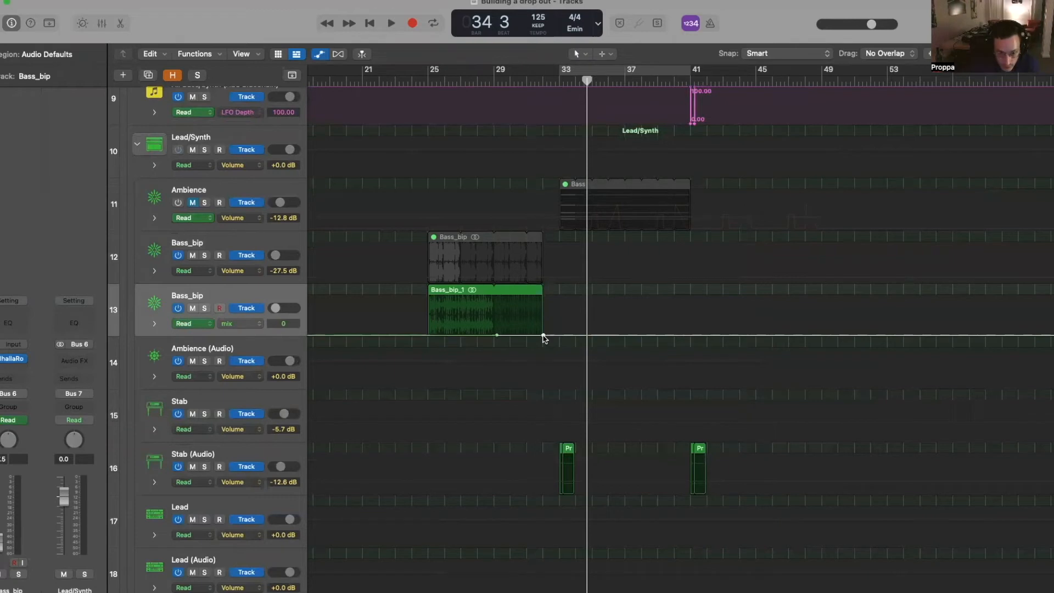
- Add mix automation points rising to 0.75 at bar 33 with a curved ramp
click(497, 335)
drag(543, 335, 516, 321)
click(561, 81)
key(super+Right)
key(super+Right)
key(super+Right)
key(super+Right)
key(super+Right)
key(super+Right)
key(super+Right)
key(super+Left)
key(super+Left)
key(super+Left)
key(super+Left)
key(super+Left)
key(super+Left)
key(super+Left)
click(605, 54)
click(623, 210)
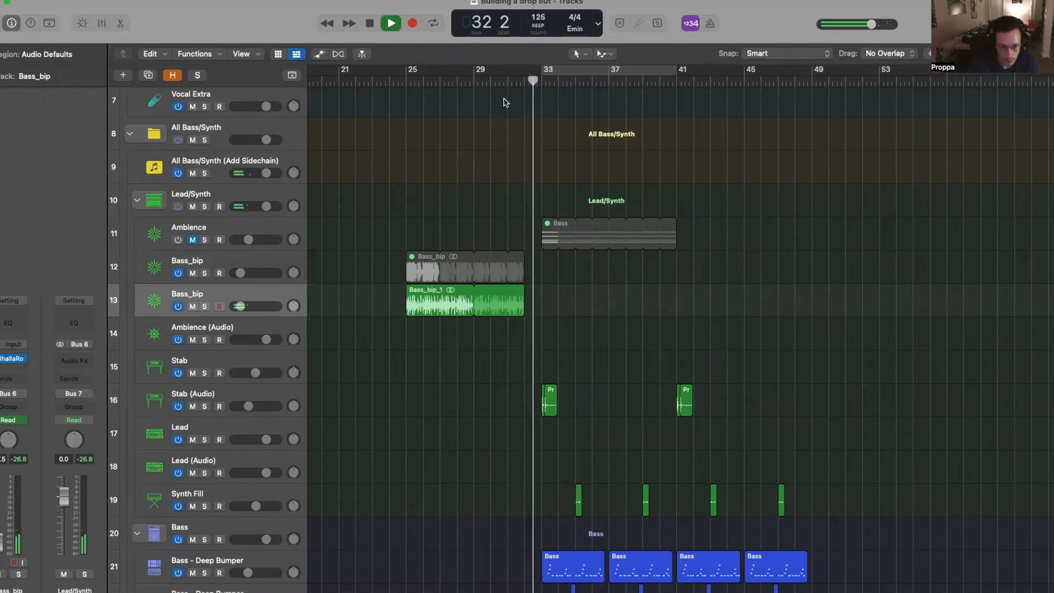
- Delete the 0.17 mix point and move the 0.75 peak to bar 32
key(super+Right)
key(super+Right)
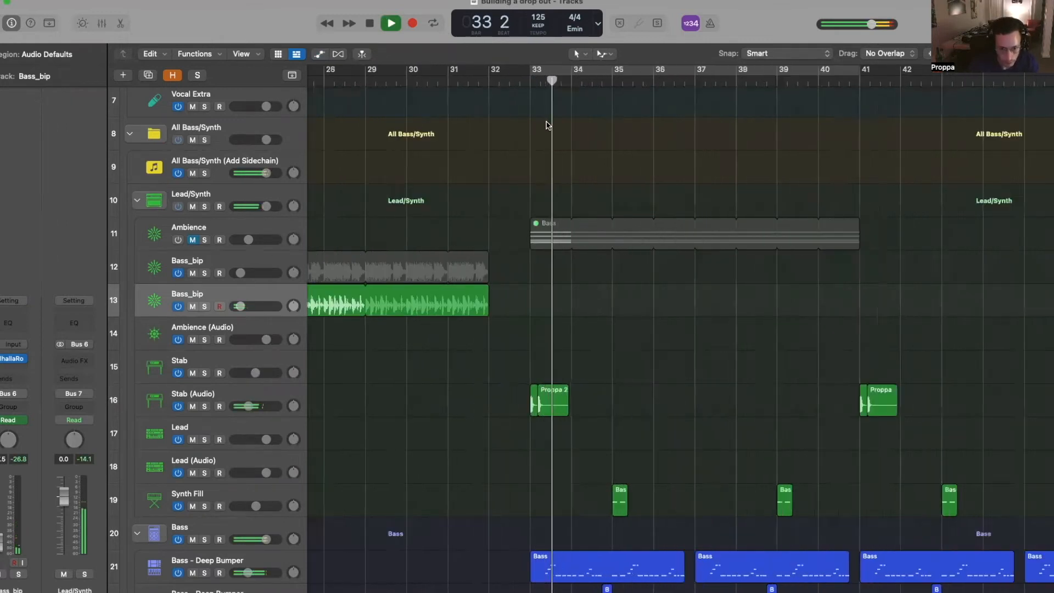
key(space)
key(a)
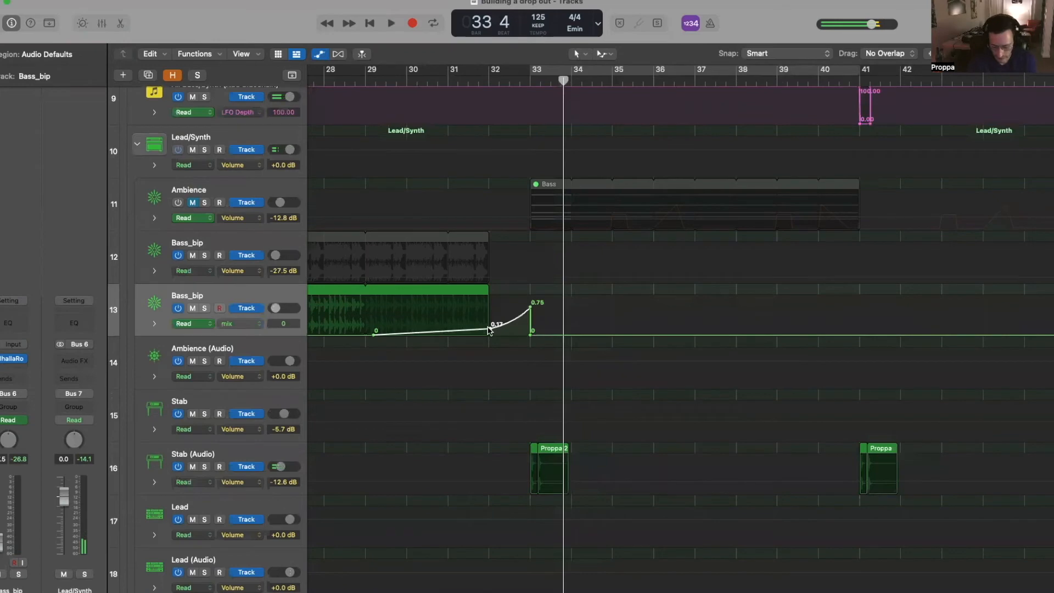
click(489, 328)
drag(530, 307, 488, 306)
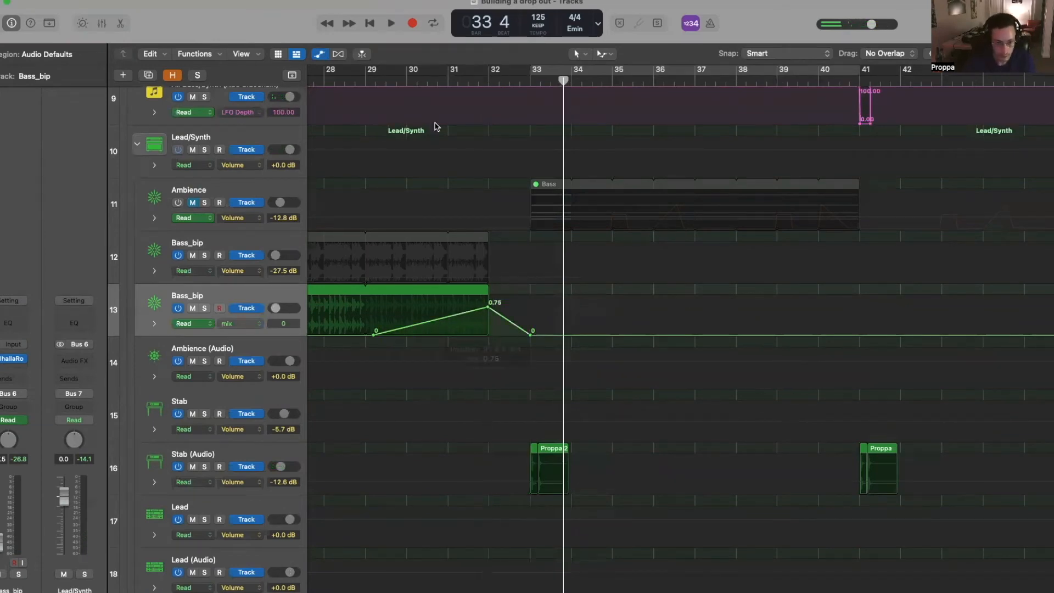
double_click(379, 81)
scroll(512, 336, down, 5)
scroll(512, 336, up, 5)
key(a)
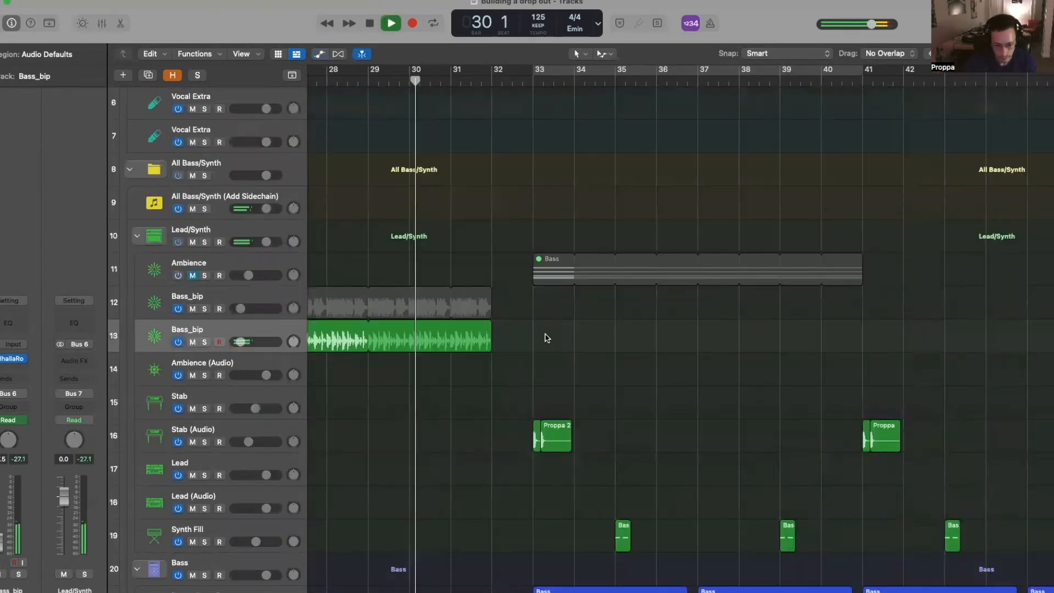
key(super+Left)
key(super+Right)
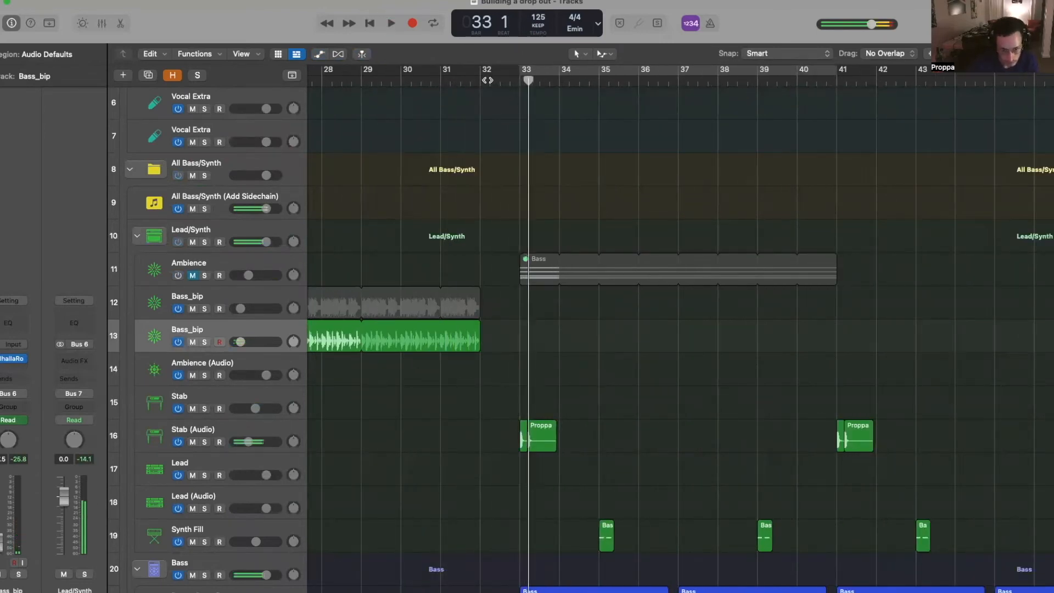
- Option-drag two more copies of the Crash Dry hit leading into bar 33
key(space)
scroll(431, 342, down, 15)
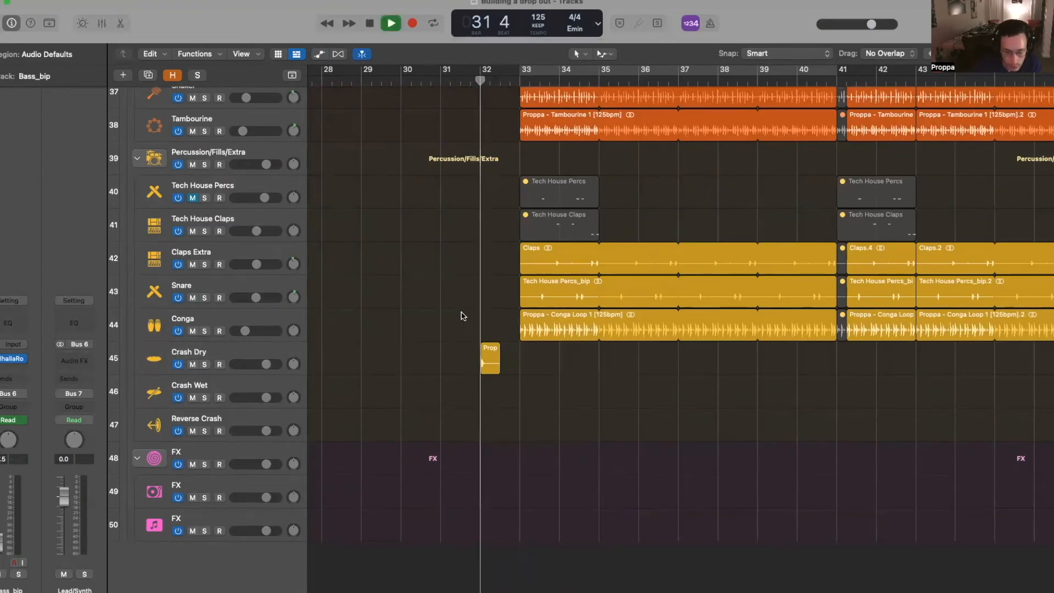
drag(488, 357, 508, 357)
drag(508, 356, 525, 357)
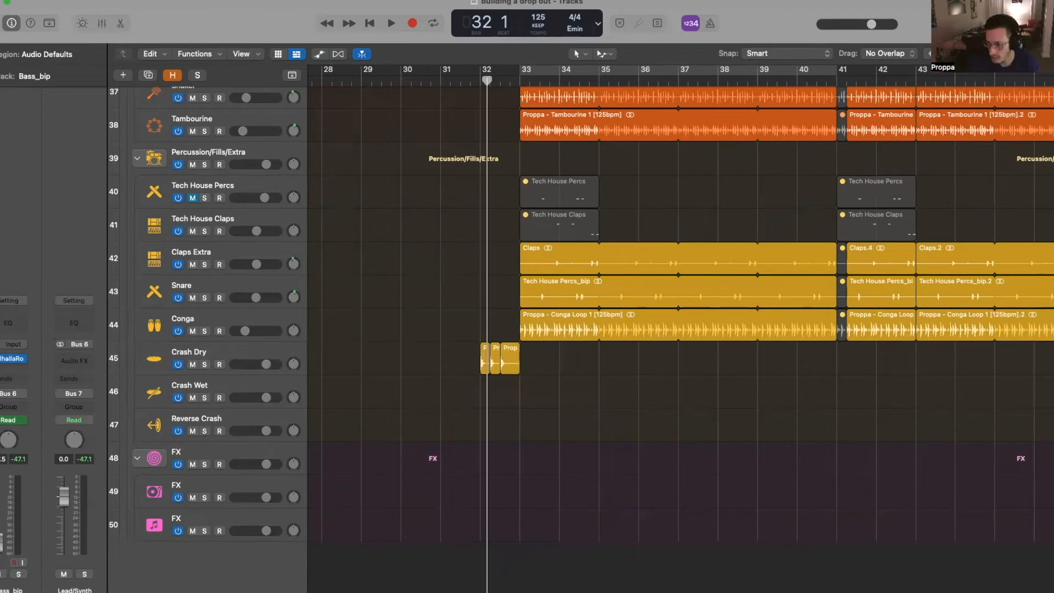
- Copy the crash hit at bar 33 onto the Crash Wet and Reverse Crash tracks
drag(508, 355, 528, 385)
key(space)
click(481, 81)
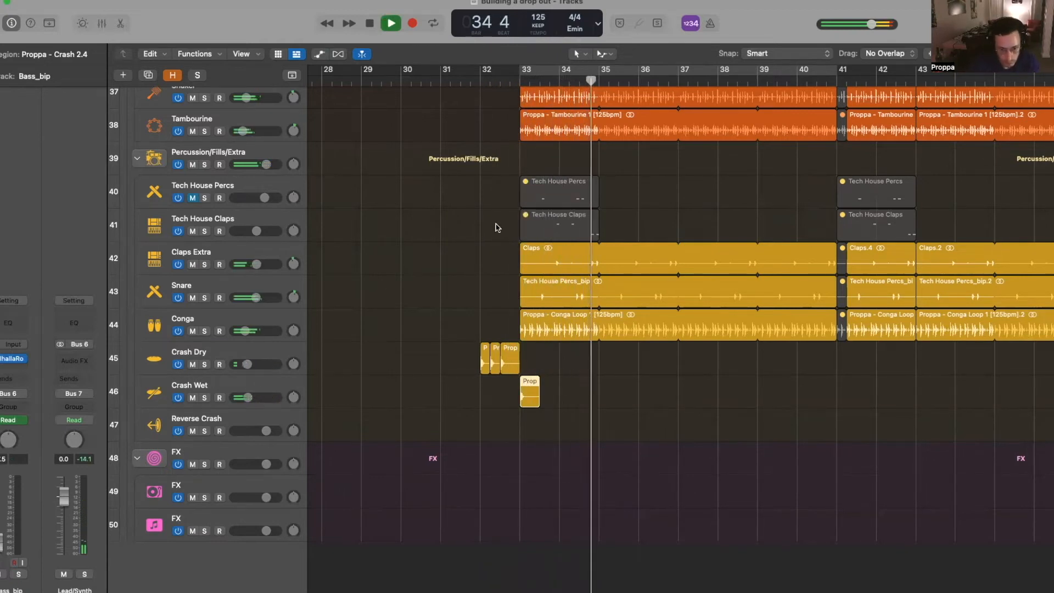
key(space)
scroll(496, 229, up, 1)
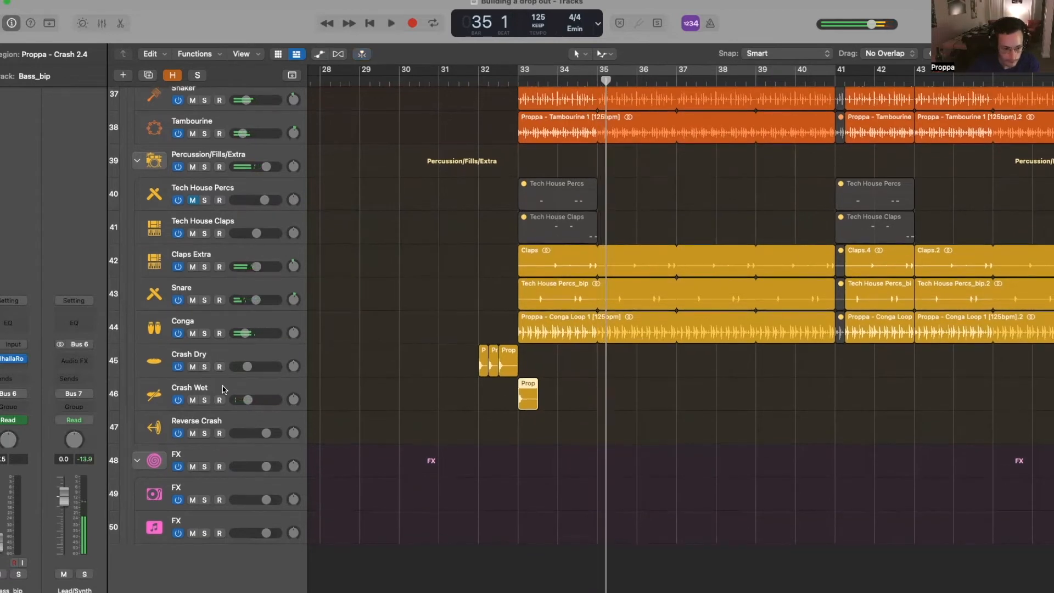
click(223, 390)
drag(530, 404, 524, 435)
- Load ValhallaRoom (Stereo) in Selection-Based Processing for the Reverse Crash region
key(alt+shift+p)
scroll(388, 263, up, 1)
scroll(388, 263, right, 1)
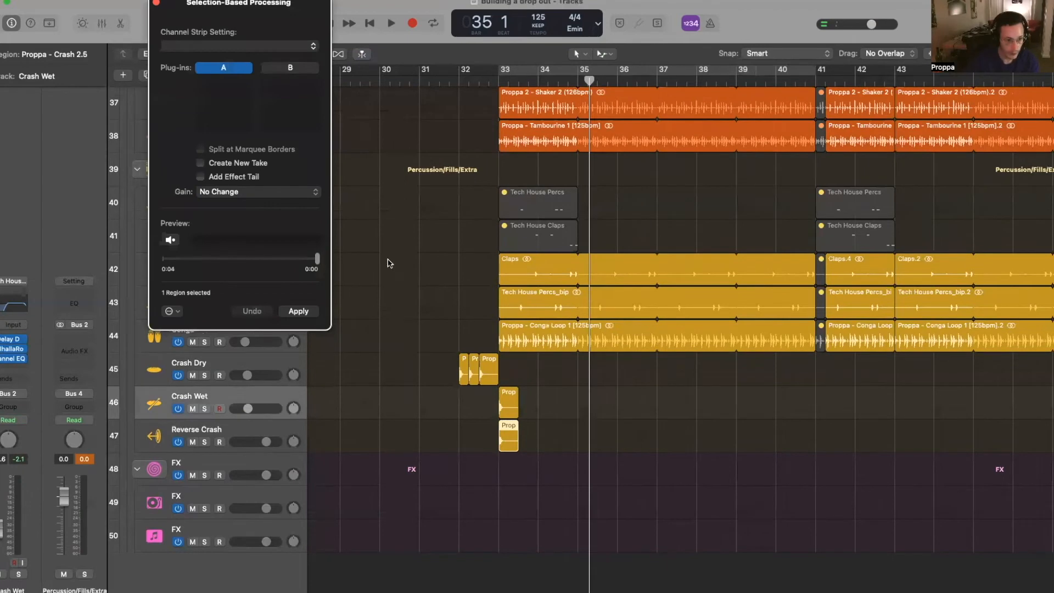
click(212, 93)
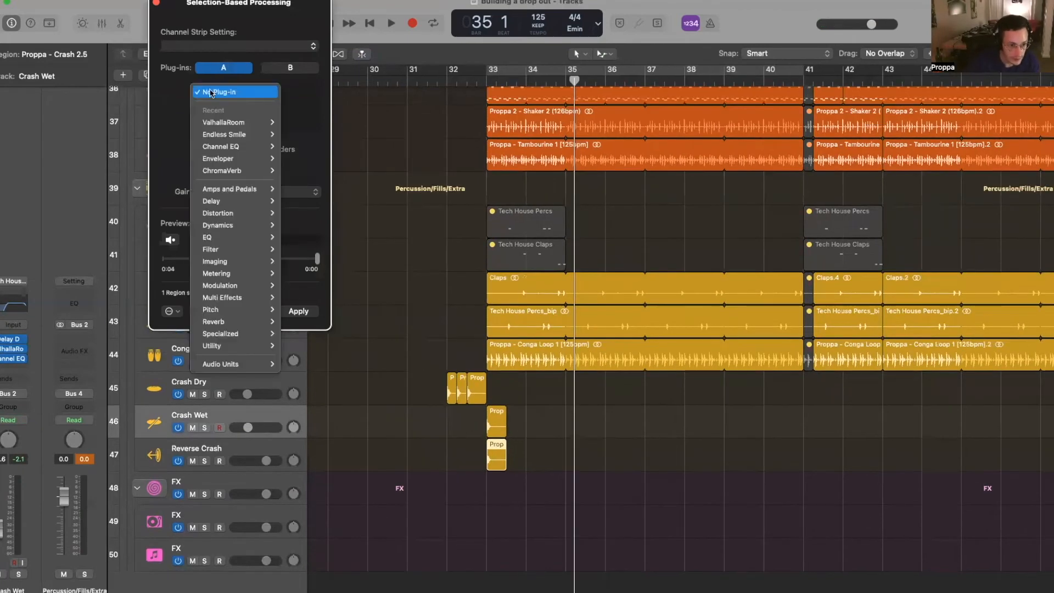
click(216, 123)
click(228, 98)
click(246, 95)
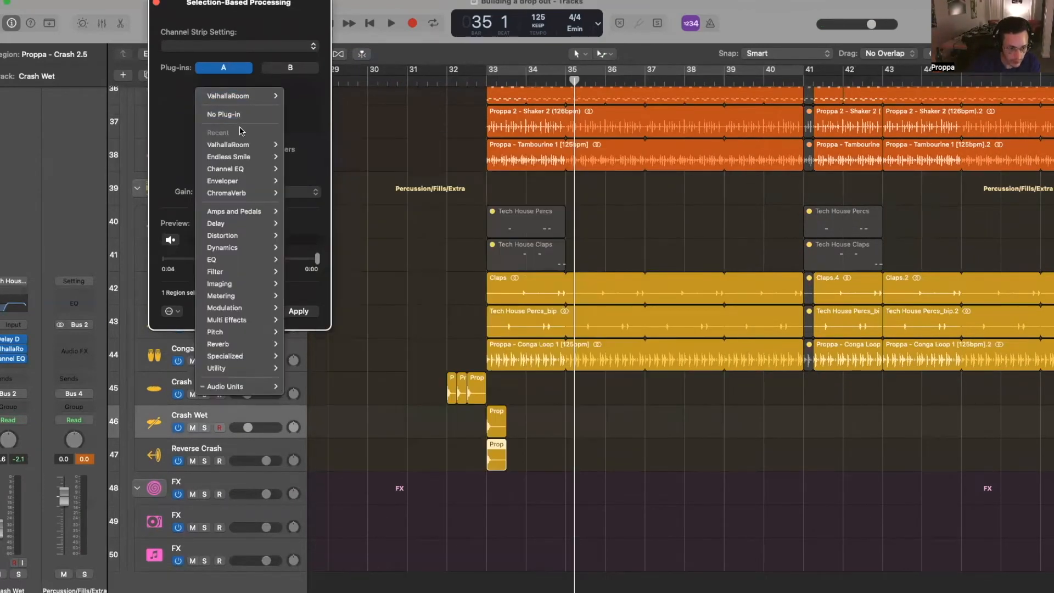
mouse_move(258, 144)
click(307, 146)
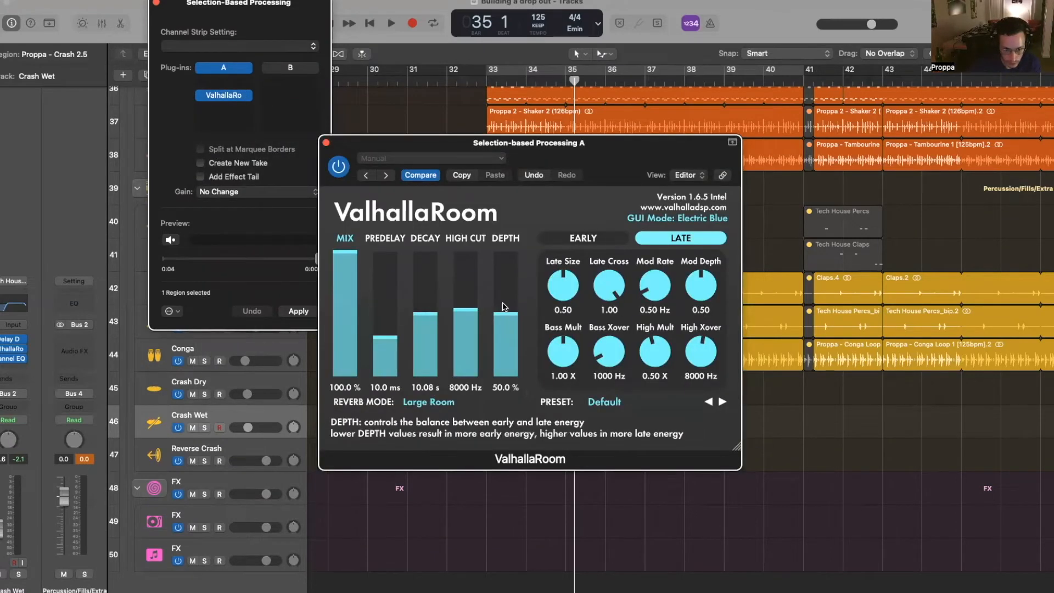
- Lower the high cut to about 4930 Hz, render with effect tail, and trim the region start
click(465, 335)
click(326, 143)
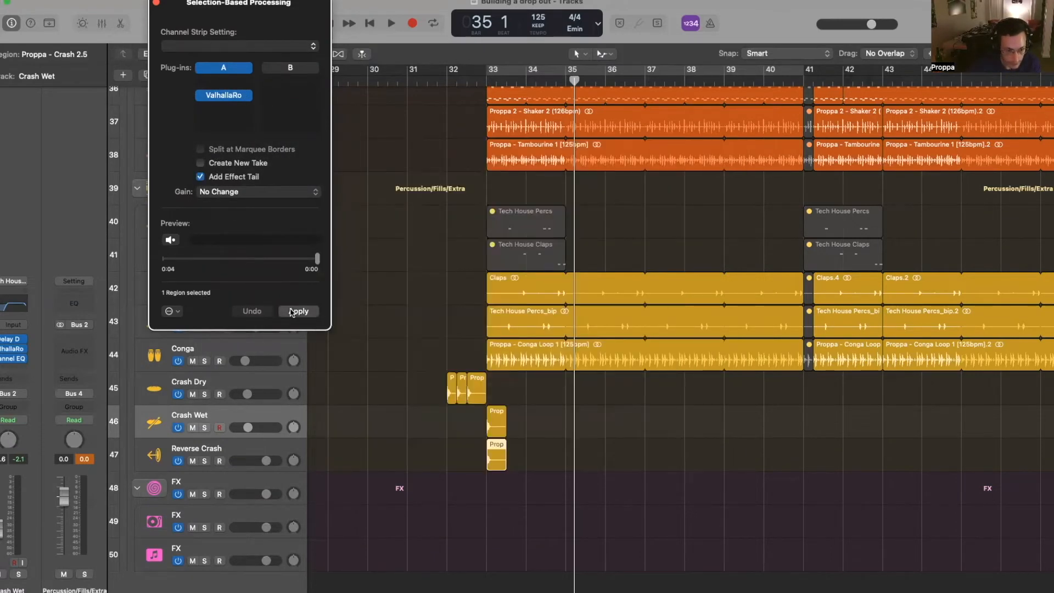
key(Return)
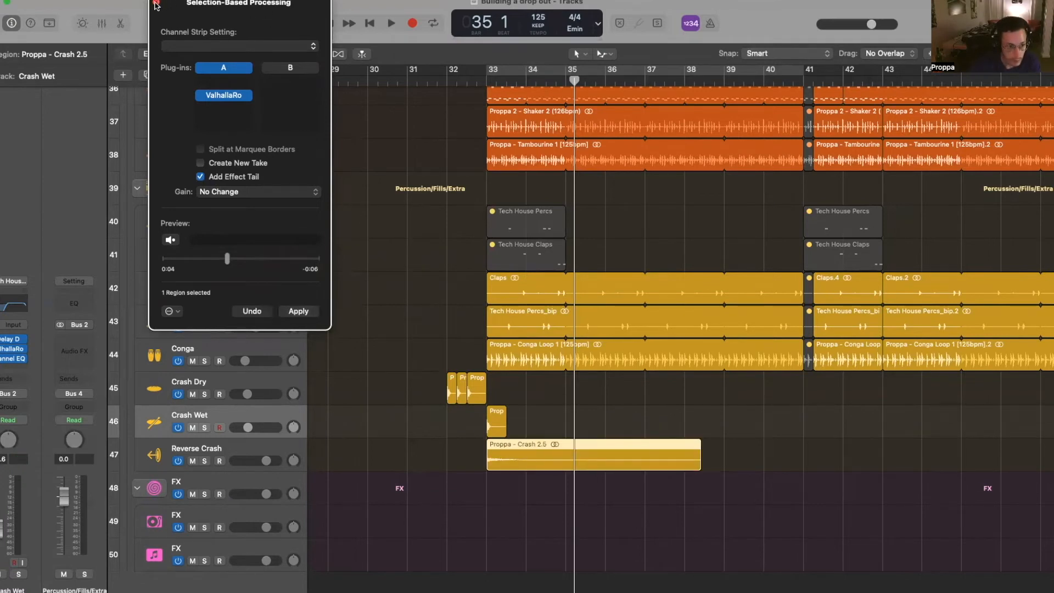
click(157, 4)
scroll(882, 393, down, 1)
mouse_move(493, 434)
mouse_down()
mouse_move(510, 423)
mouse_move(484, 427)
mouse_up()
- Split the reverb crash region at bar 33 and delete the part after it
click(487, 82)
key(super+t)
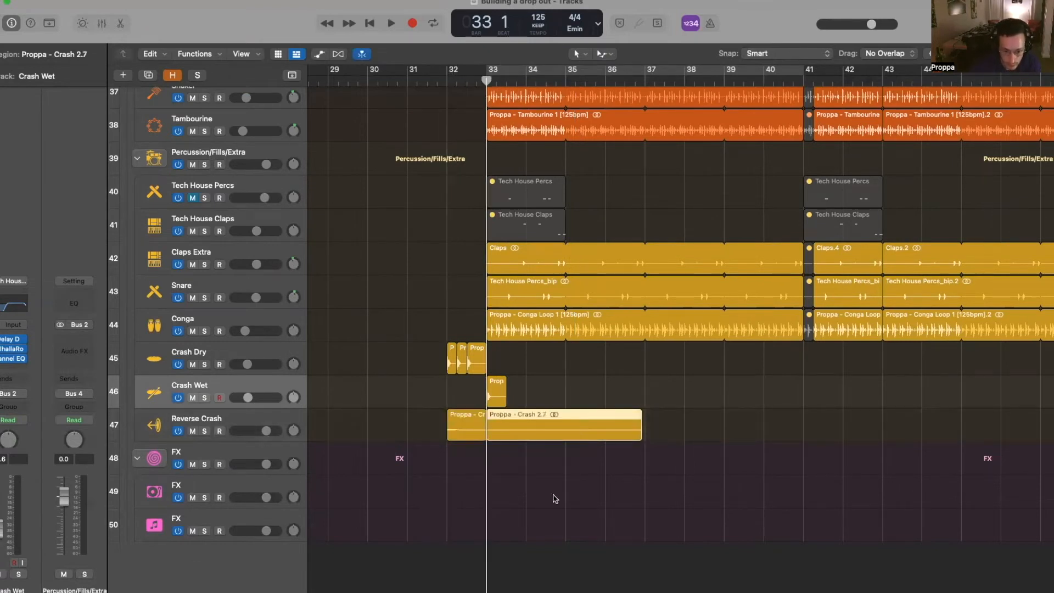
key(Delete)
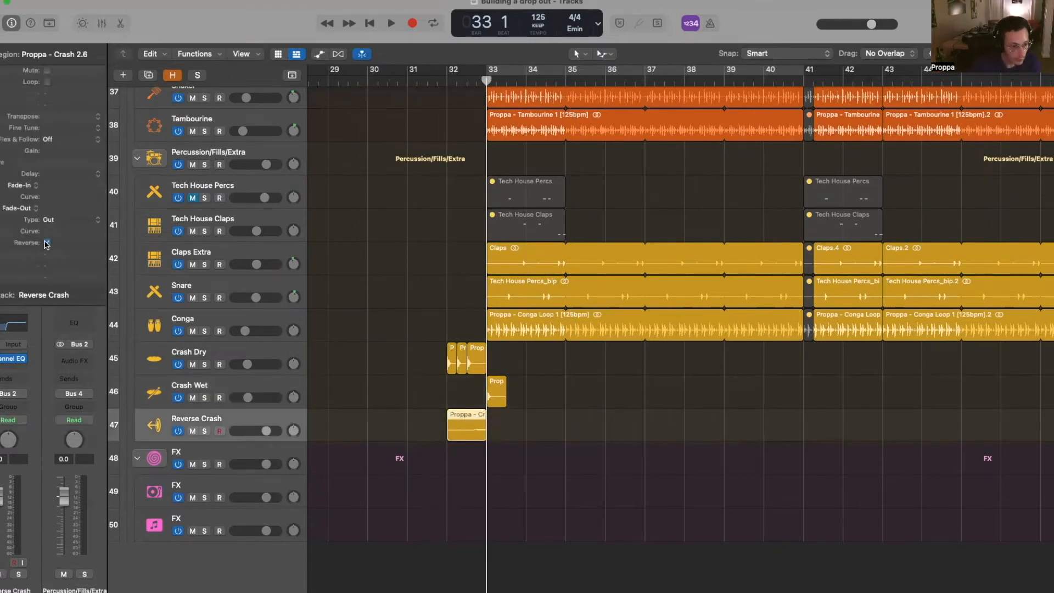
- Reverse the crash region, set a 2000 fade-in, and audition it from bar 32
click(47, 243)
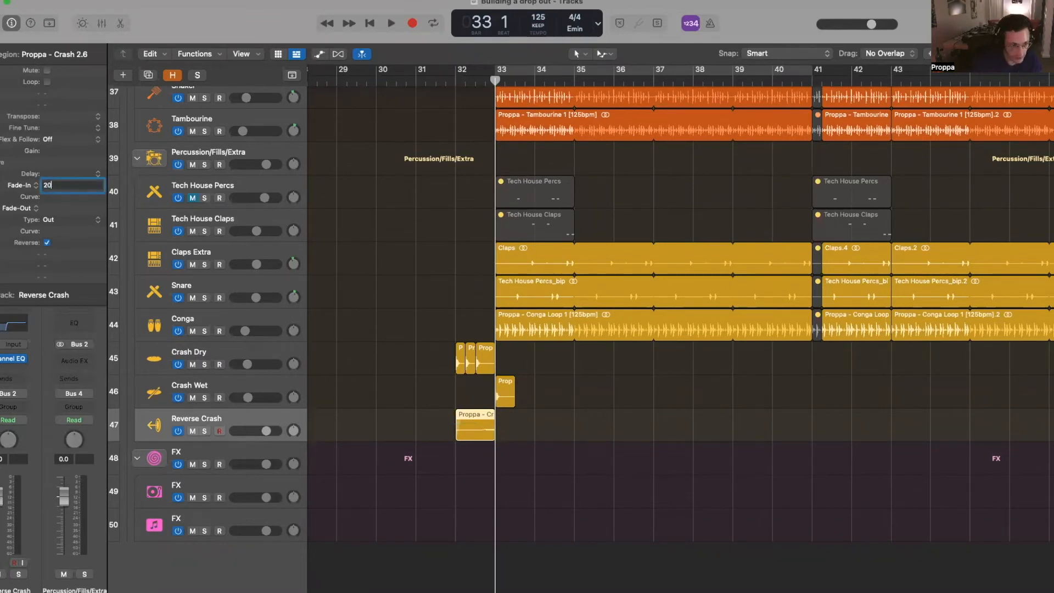
drag(57, 189, 56, 170)
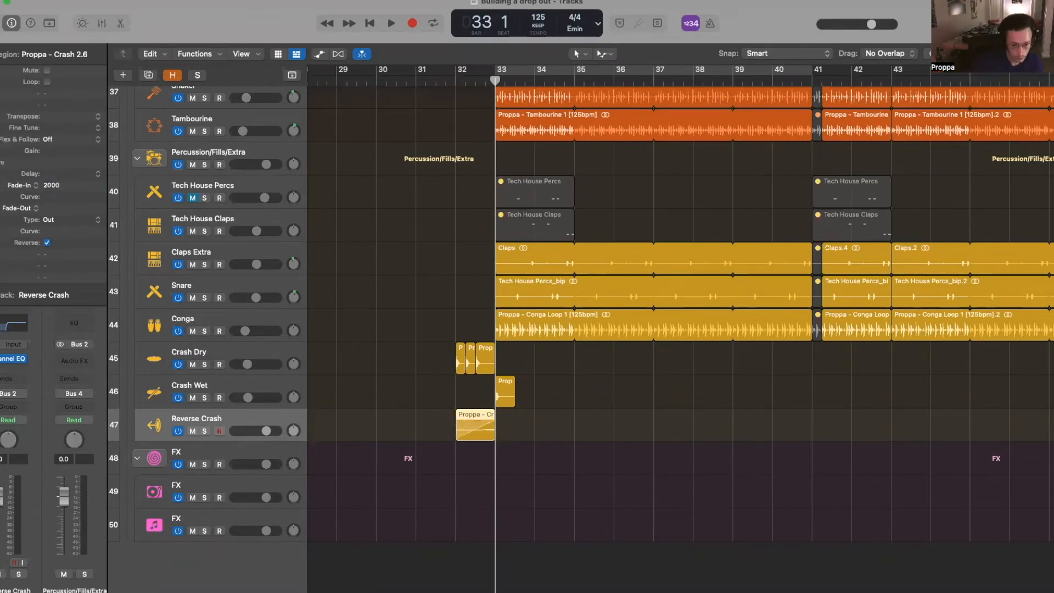
click(454, 80)
key(space)
key(space)
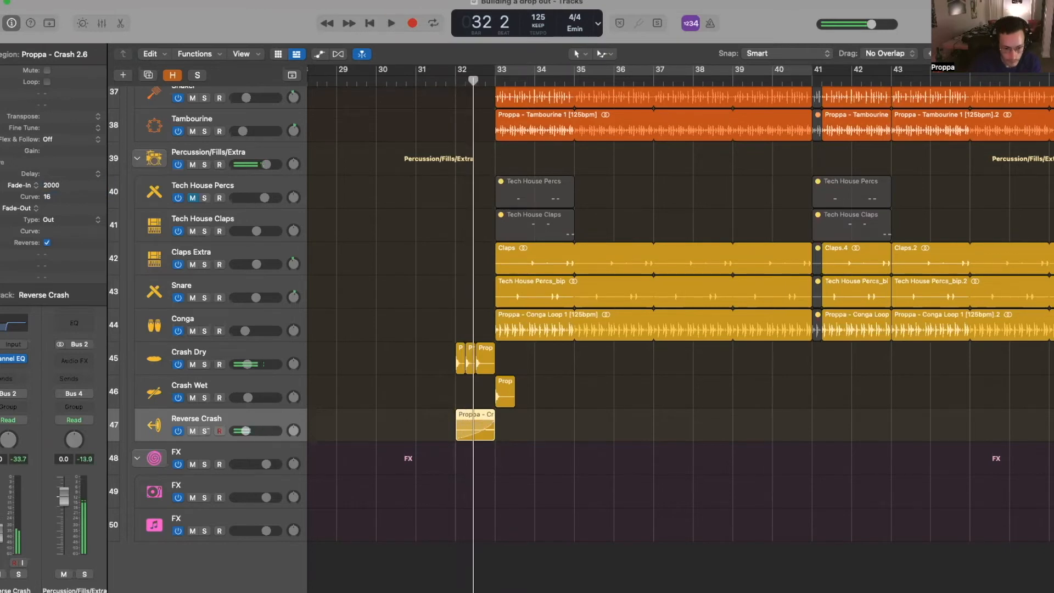
key(space)
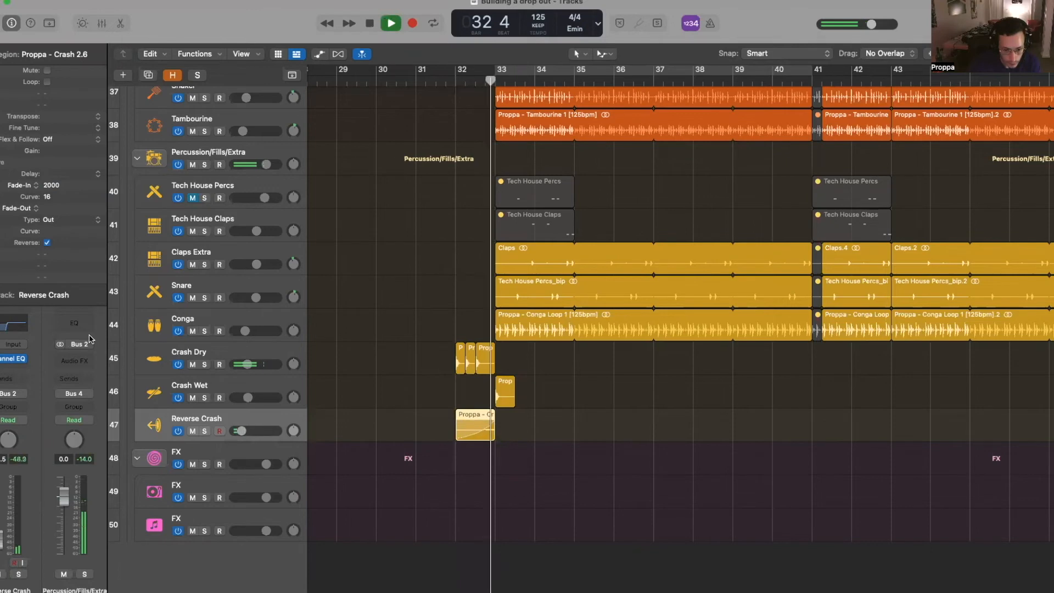
- Show LFOTool's LFO Depth automation lane on All Tops Output
scroll(430, 370, up, 5)
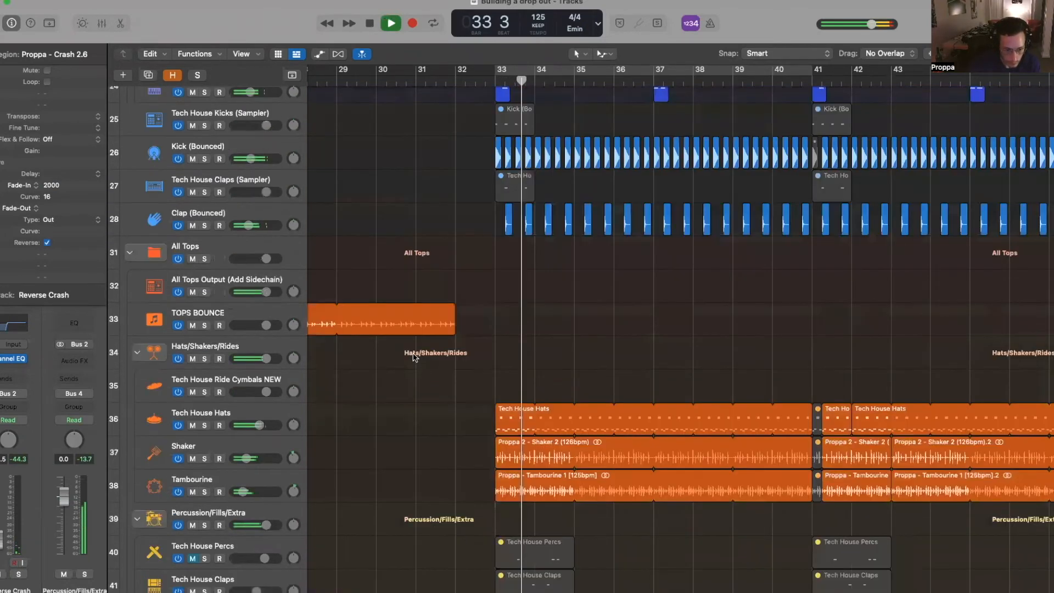
scroll(413, 356, up, 2)
click(230, 357)
key(space)
key(a)
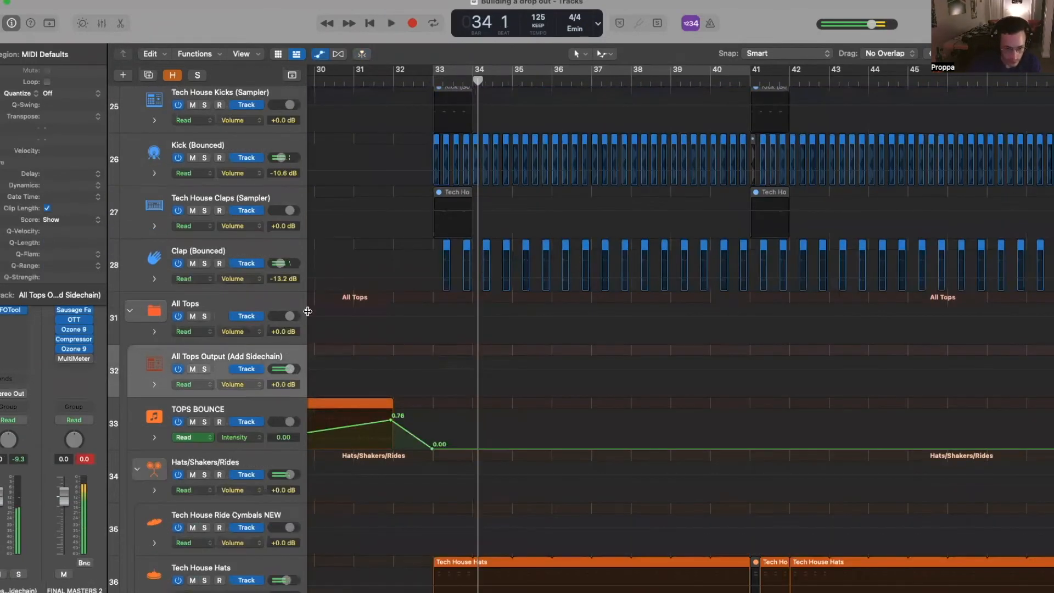
click(241, 385)
mouse_move(269, 486)
click(355, 281)
- Make LFO Depth jump from 0 to 100 at bar 33
click(432, 360)
drag(419, 359, 419, 395)
key(space)
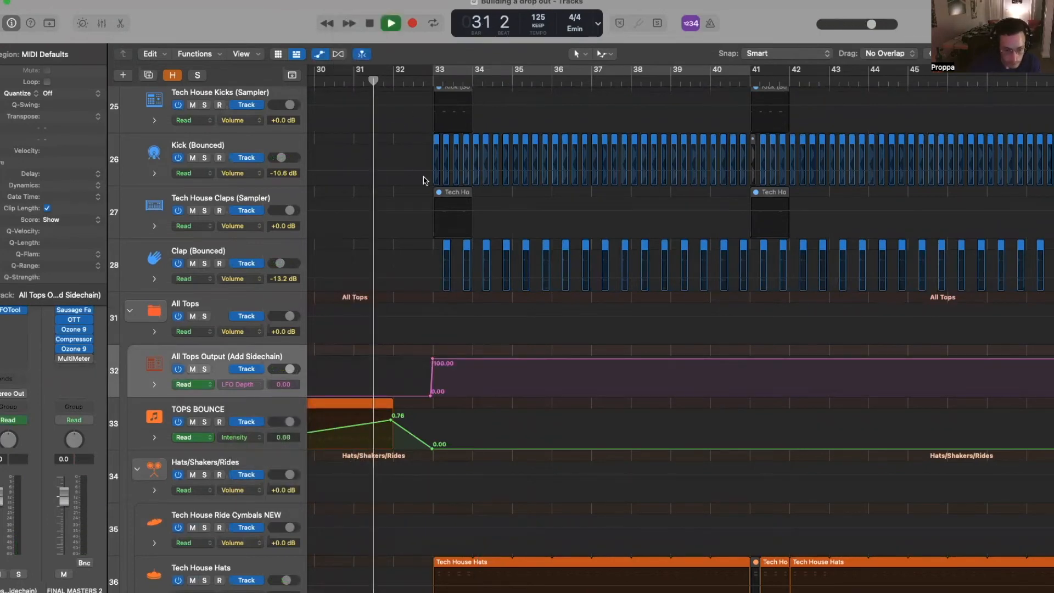
key(a)
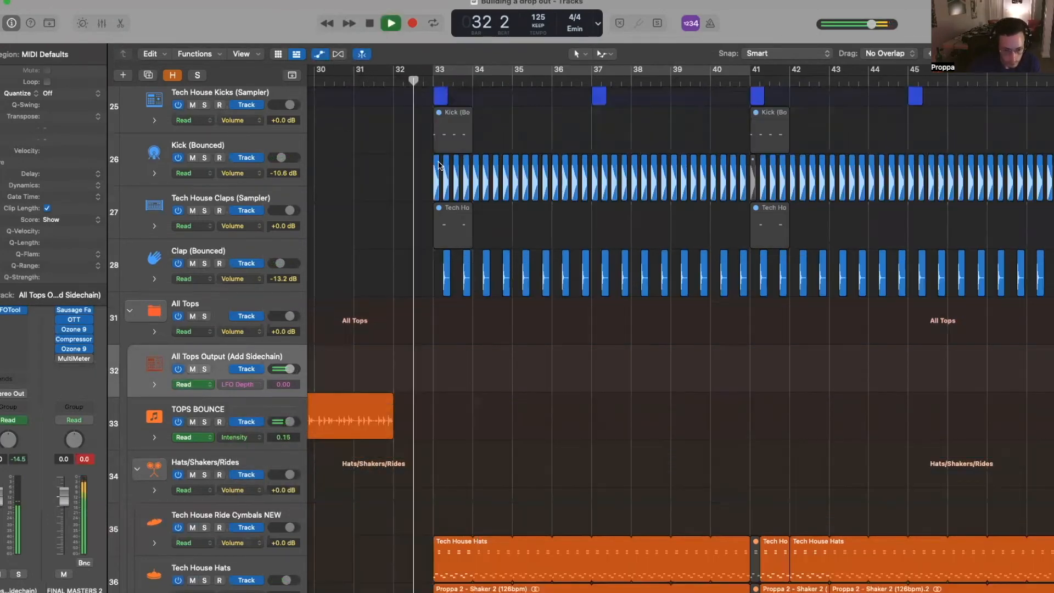
scroll(428, 169, down, 3)
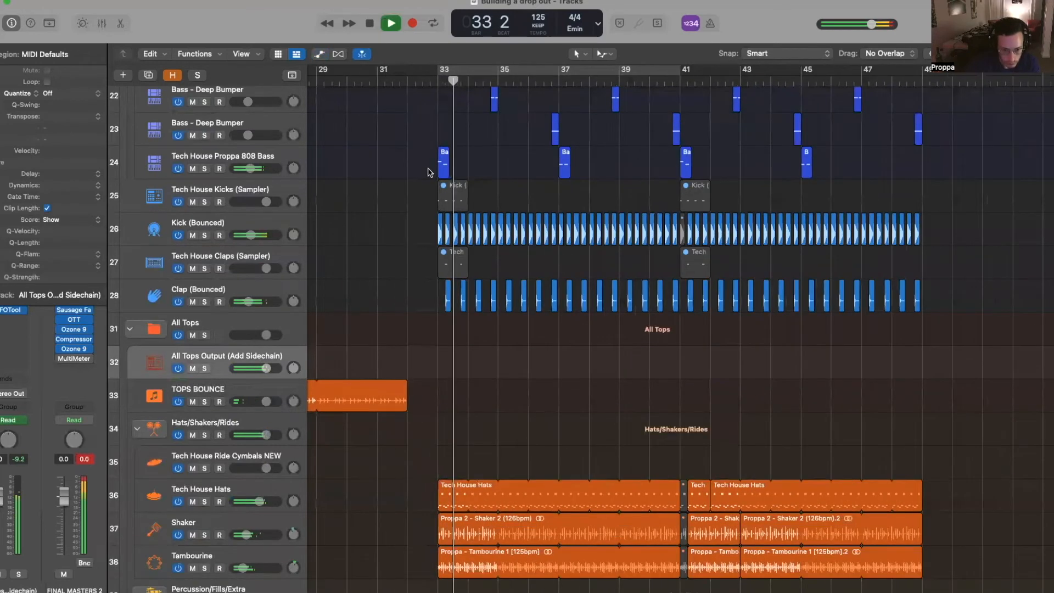
scroll(429, 173, down, 5)
scroll(430, 172, down, 5)
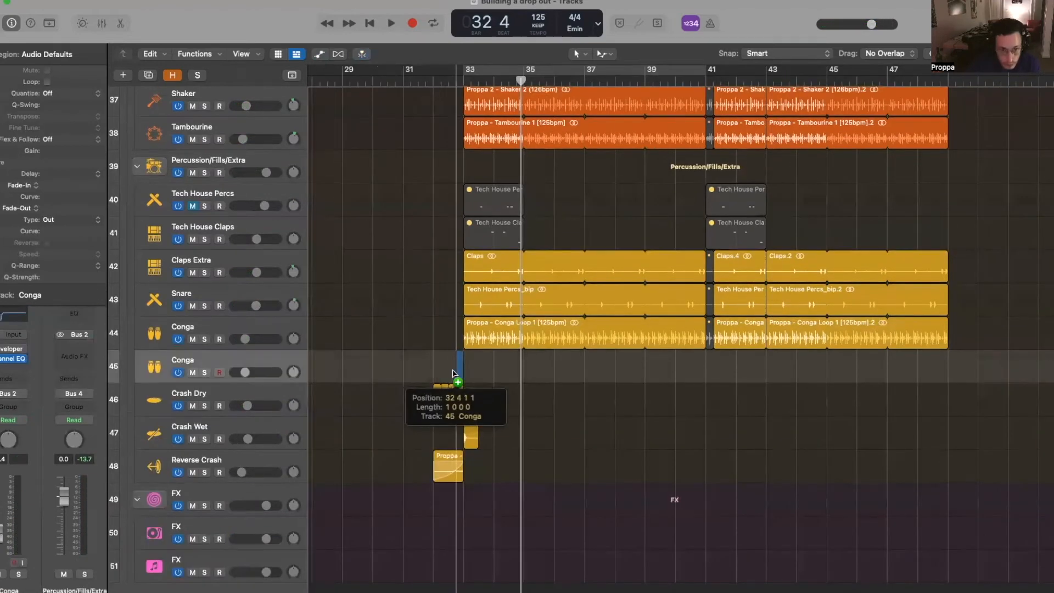
- Drop a conga sample onto the Conga track and audition the fill from bar 32
drag(454, 374, 491, 367)
key(super+Right)
key(super+Right)
key(super+Right)
key(super+Right)
key(super+Right)
key(super+Right)
key(super+Right)
key(super+Right)
key(super+Left)
key(super+Left)
key(super+Left)
key(super+Left)
key(super+Left)
key(super+Left)
click(432, 78)
key(space)
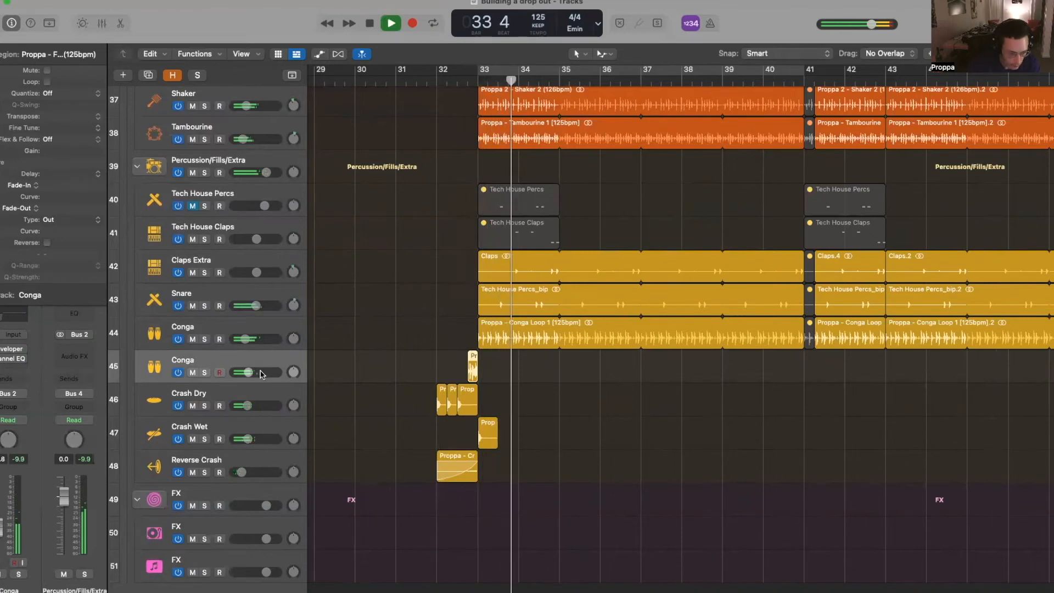
scroll(565, 391, down, 4)
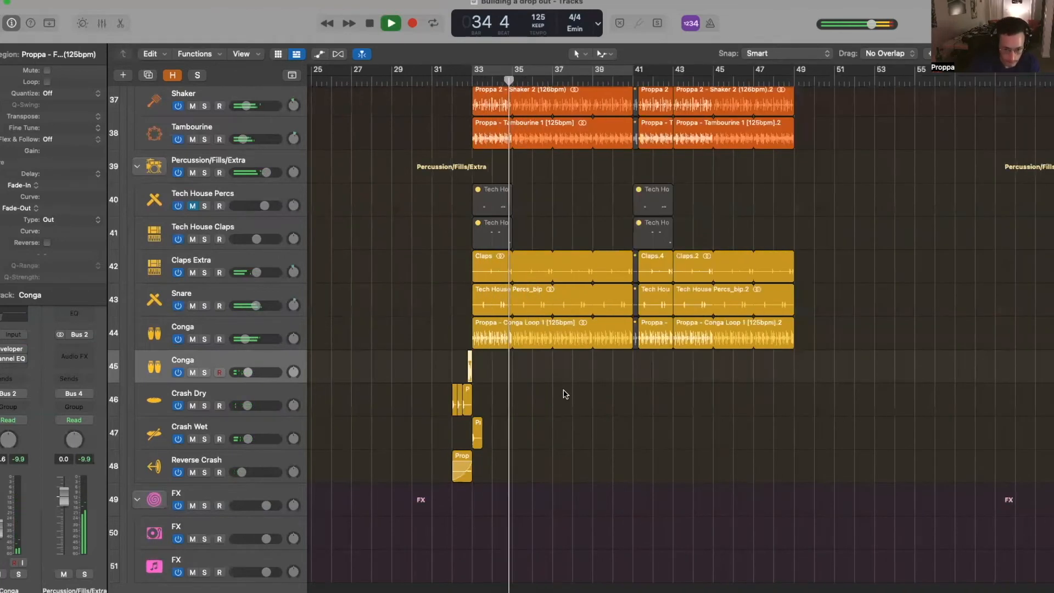
scroll(569, 392, up, 1)
scroll(568, 393, up, 5)
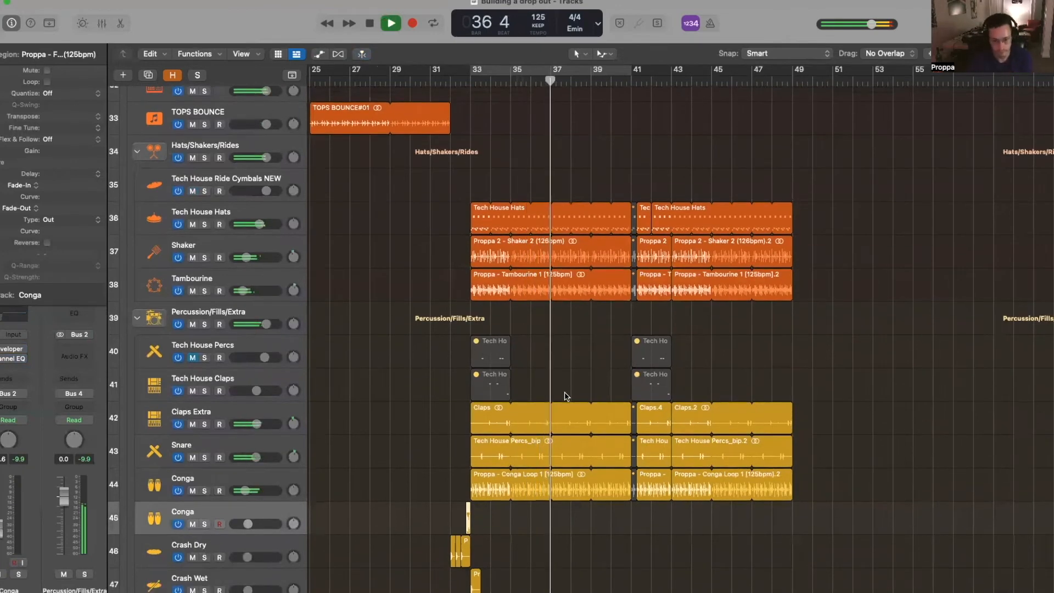
scroll(566, 396, left, 1)
scroll(567, 395, down, 3)
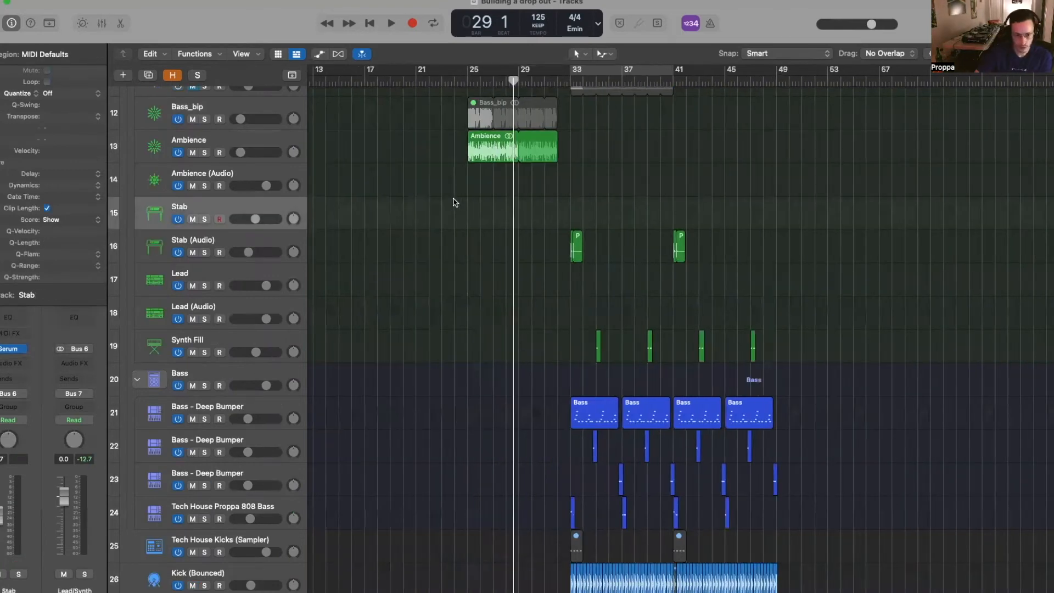
- Create an empty MIDI region on the Stab track and move it to bar 33
scroll(454, 202, left, 1)
click(479, 82)
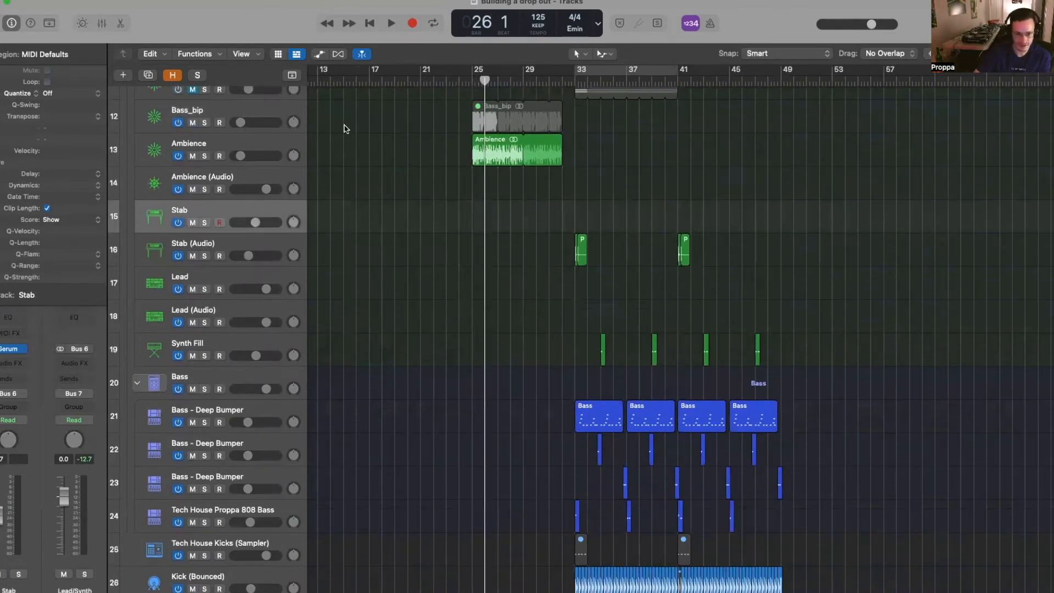
click(475, 81)
right_click(481, 205)
click(501, 211)
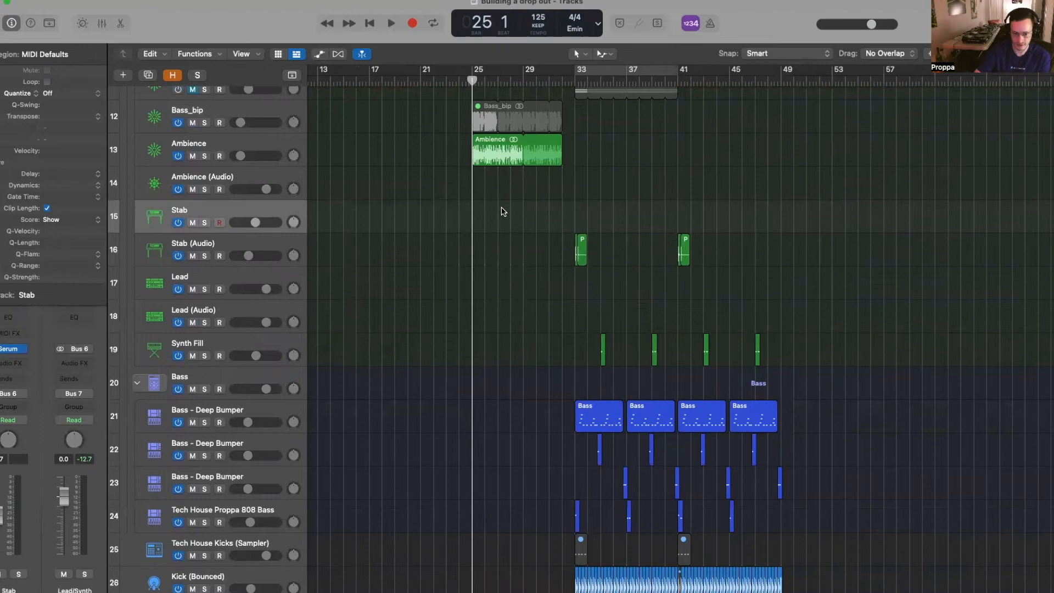
drag(477, 223, 580, 222)
- Solo Stab and Bass, cycle over the new Stab region, and open its notes for editing
click(205, 223)
click(205, 389)
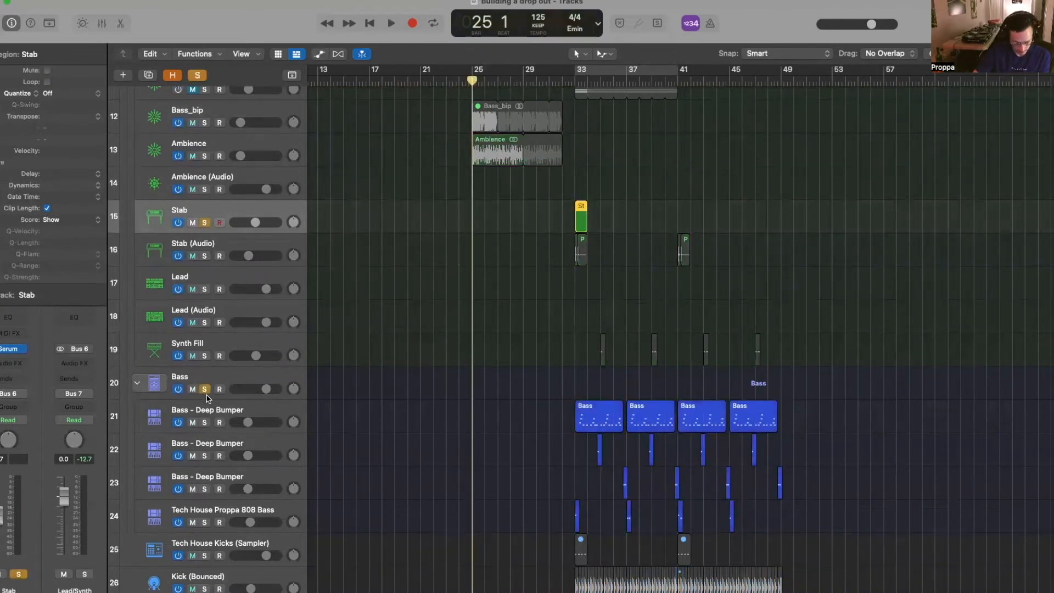
scroll(613, 176, right, 5)
drag(483, 213, 517, 201)
click(496, 67)
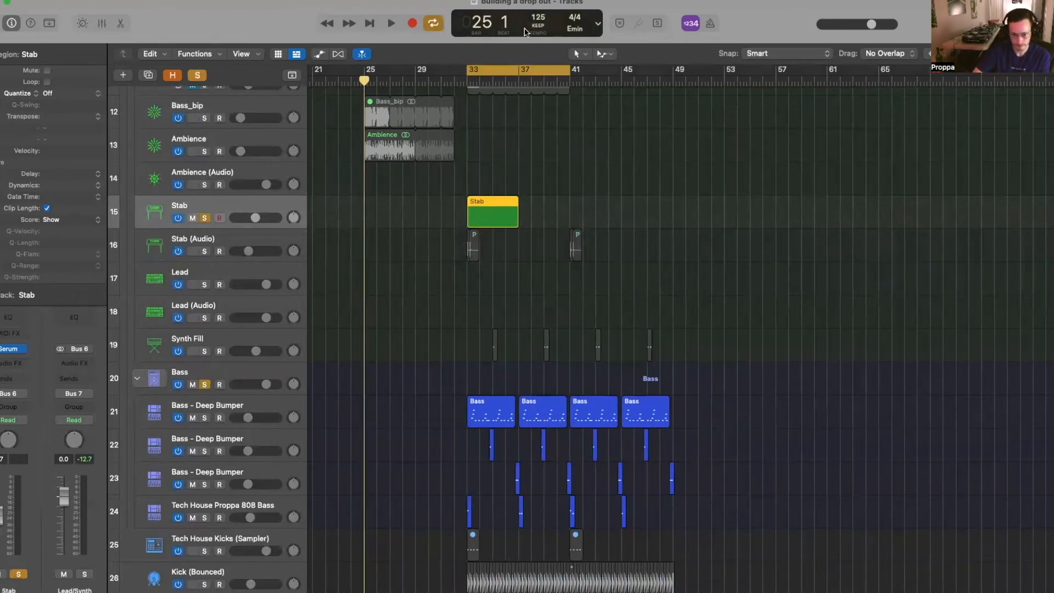
key(Return)
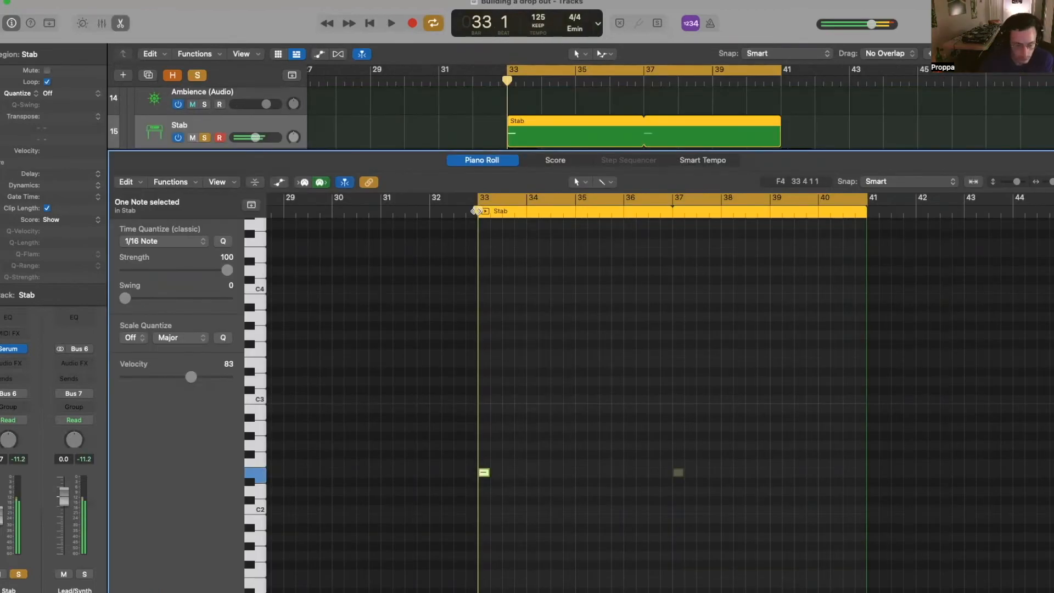
- Paste copies of the stab note at successive steps from bar 33 through bar 34 beat 3
key(space)
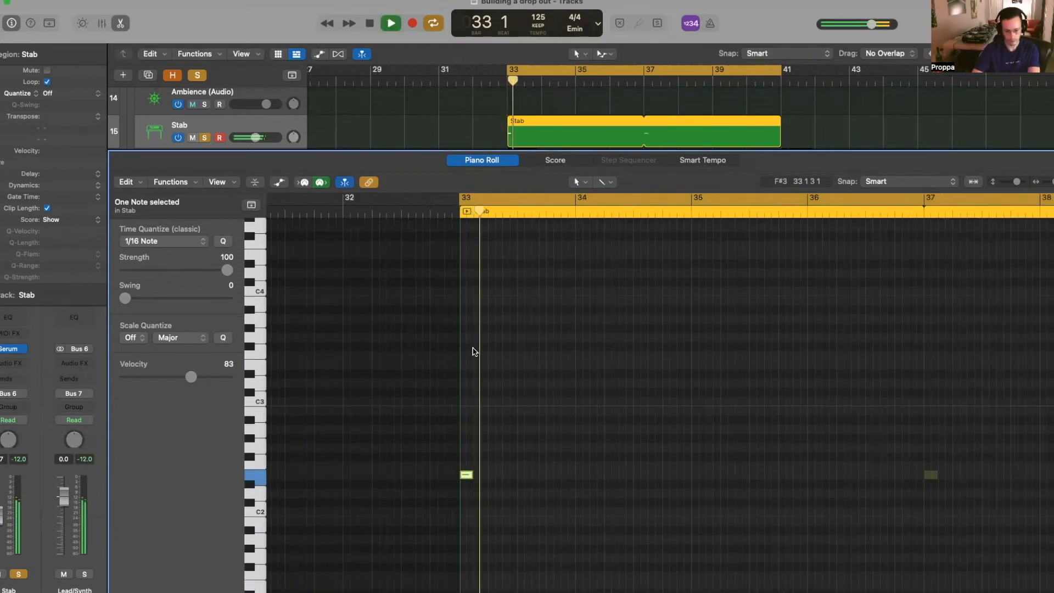
key(space)
click(480, 215)
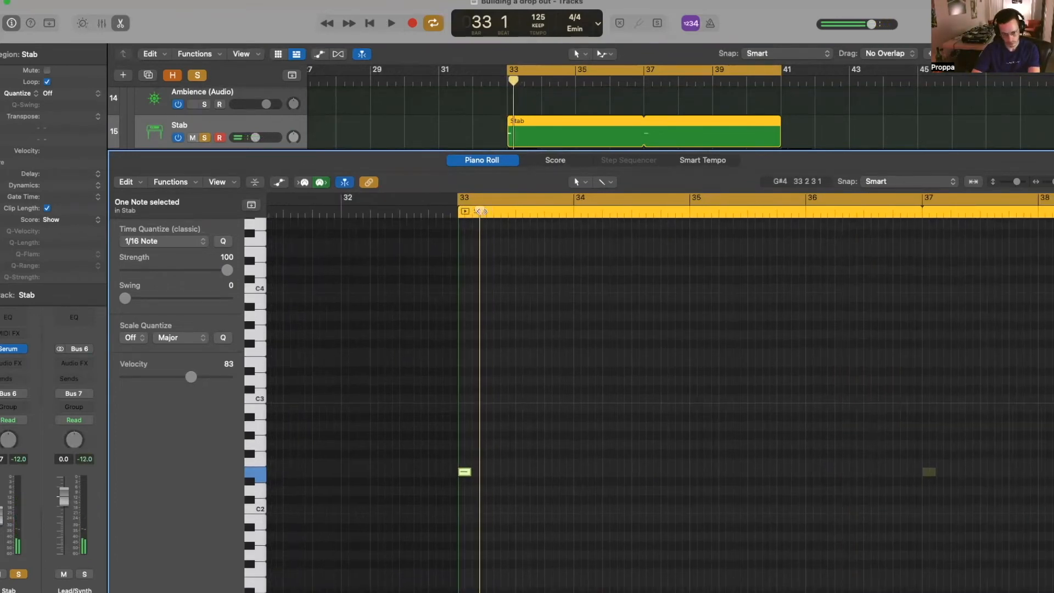
key(super+v)
click(500, 215)
key(super+v)
click(521, 215)
key(super+v)
click(542, 215)
key(super+v)
click(564, 215)
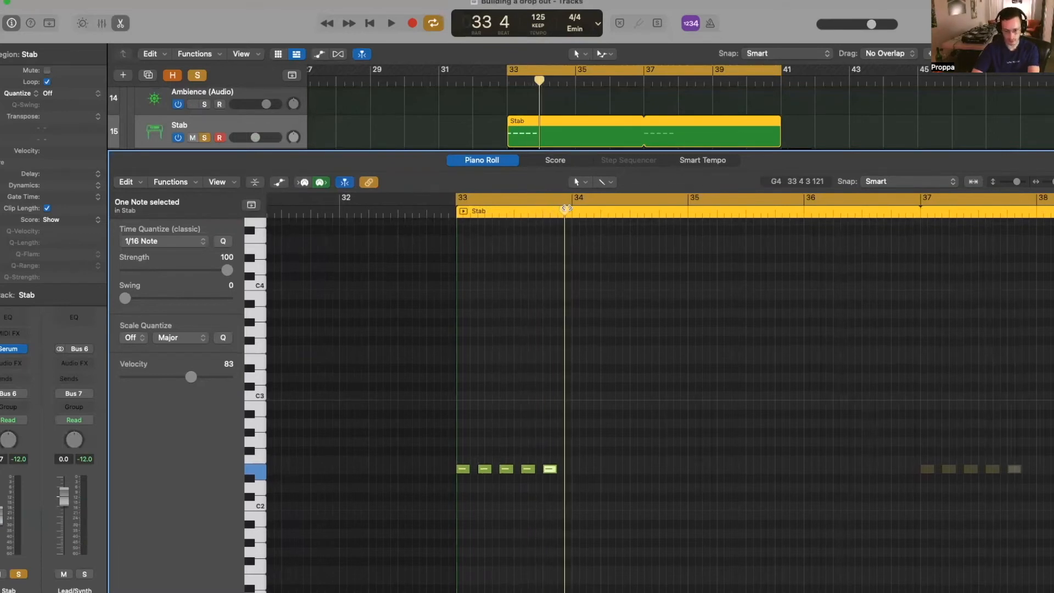
key(super+v)
click(585, 215)
key(super+v)
click(621, 214)
click(642, 210)
- Audition the stab run, add a short flam note at the start, and bring up Serum
key(space)
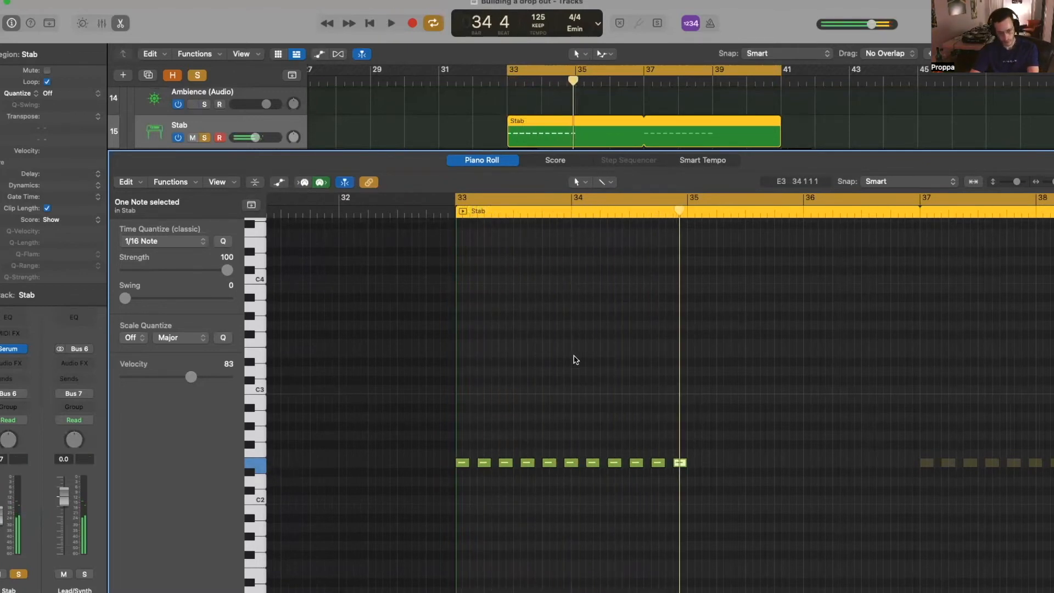
key(space)
key(space)
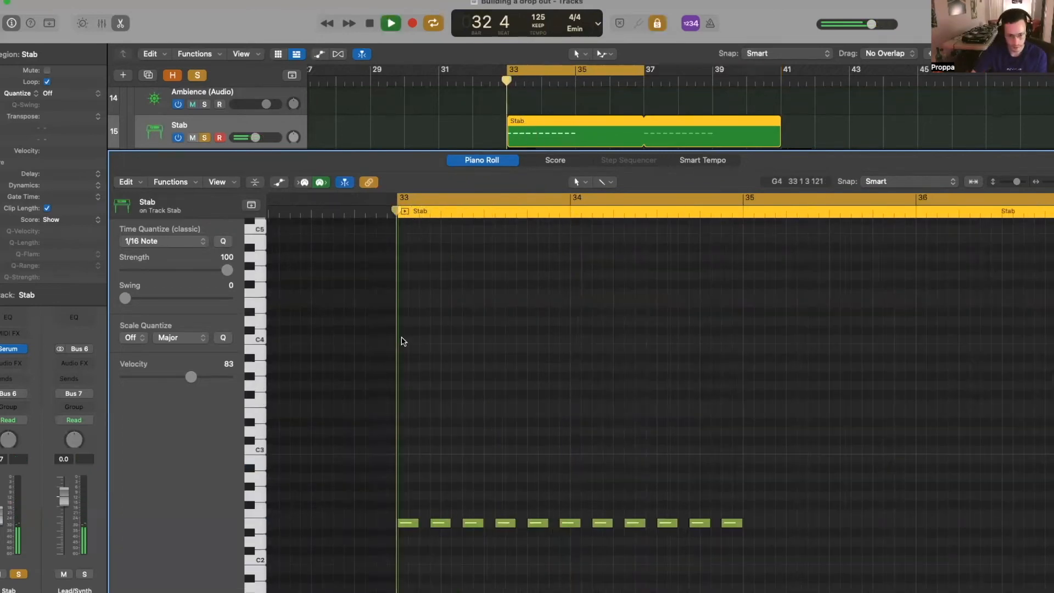
scroll(396, 219, right, 2)
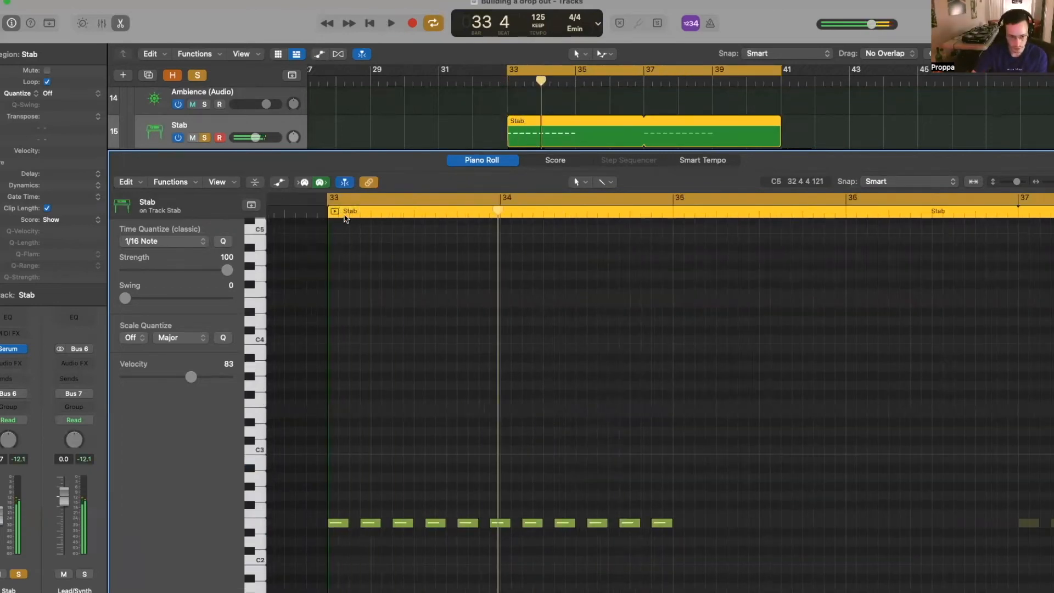
drag(381, 215, 338, 211)
drag(331, 500, 356, 525)
key(space)
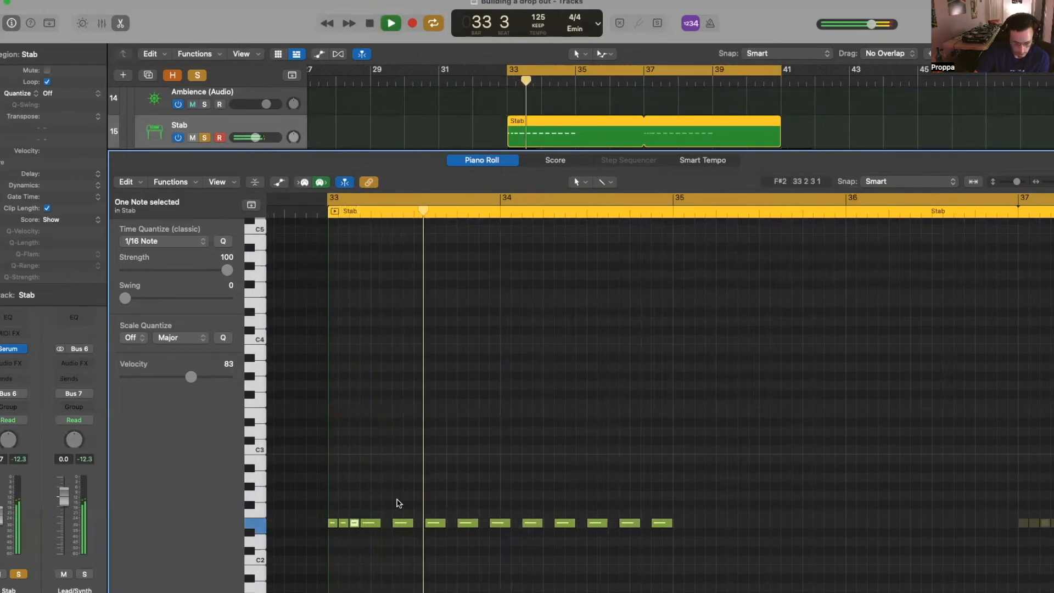
key(space)
click(13, 351)
drag(672, 270, 247, 137)
- Audition the stab with Serum's Pluck - She Purty preset, then close the plugin
key(space)
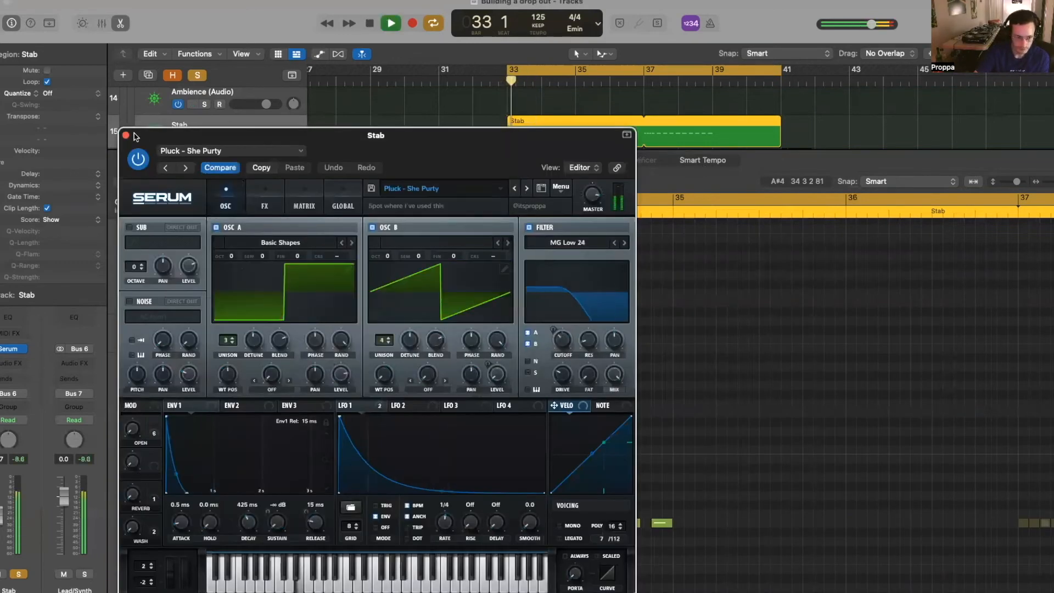
key(space)
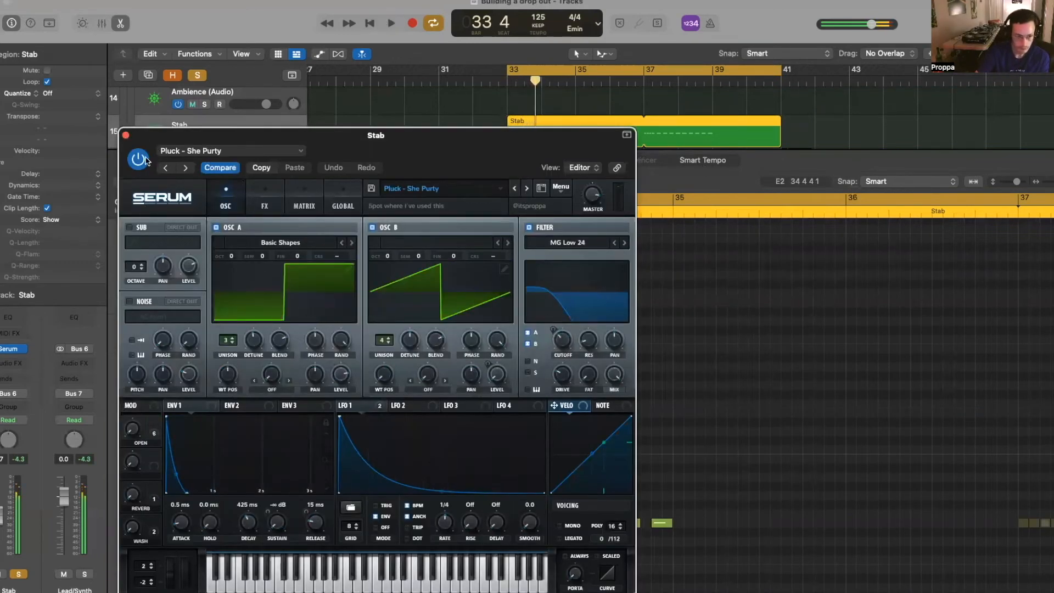
click(126, 136)
key(space)
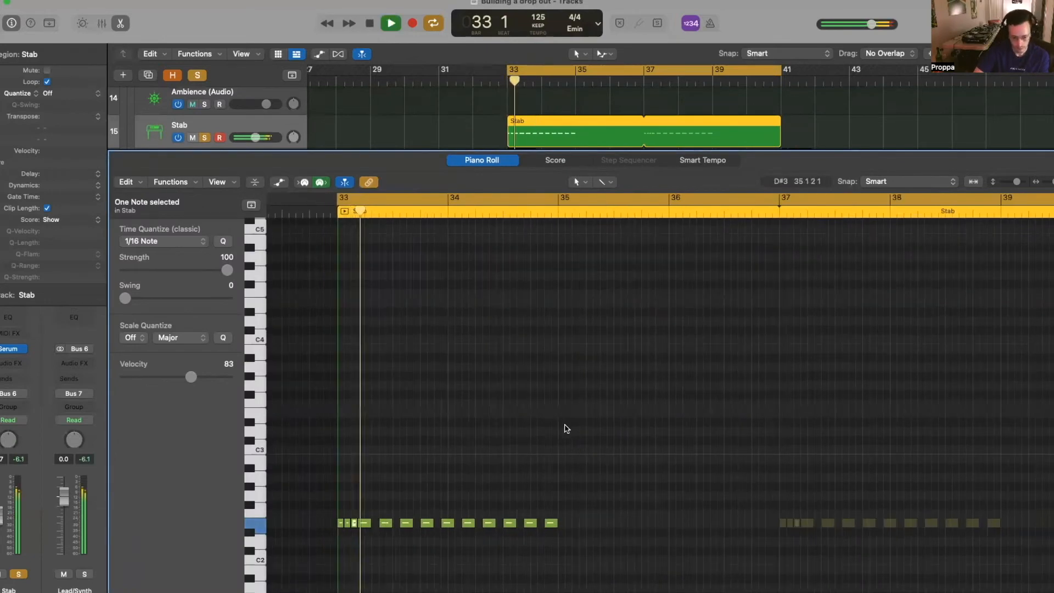
scroll(565, 432, right, 2)
key(space)
scroll(506, 446, up, 5)
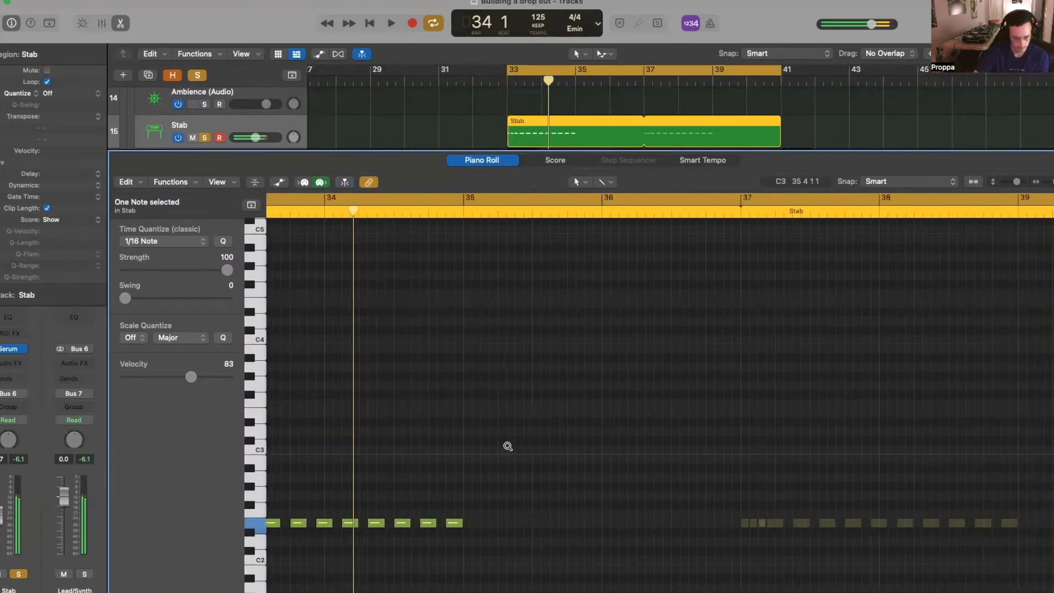
scroll(393, 503, down, 1)
- Shorten the fifth stab note and trim the Stab region to end at bar 35
mouse_move(433, 524)
mouse_down()
mouse_move(423, 527)
mouse_move(446, 525)
mouse_up()
click(502, 215)
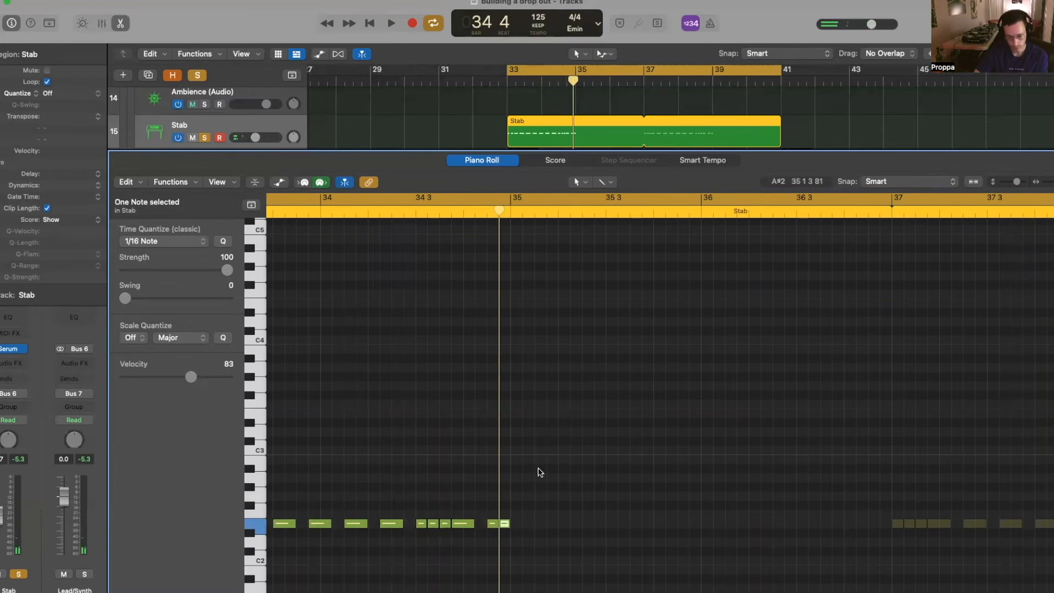
scroll(540, 472, left, 3)
drag(639, 142, 571, 146)
key(space)
scroll(655, 361, left, 4)
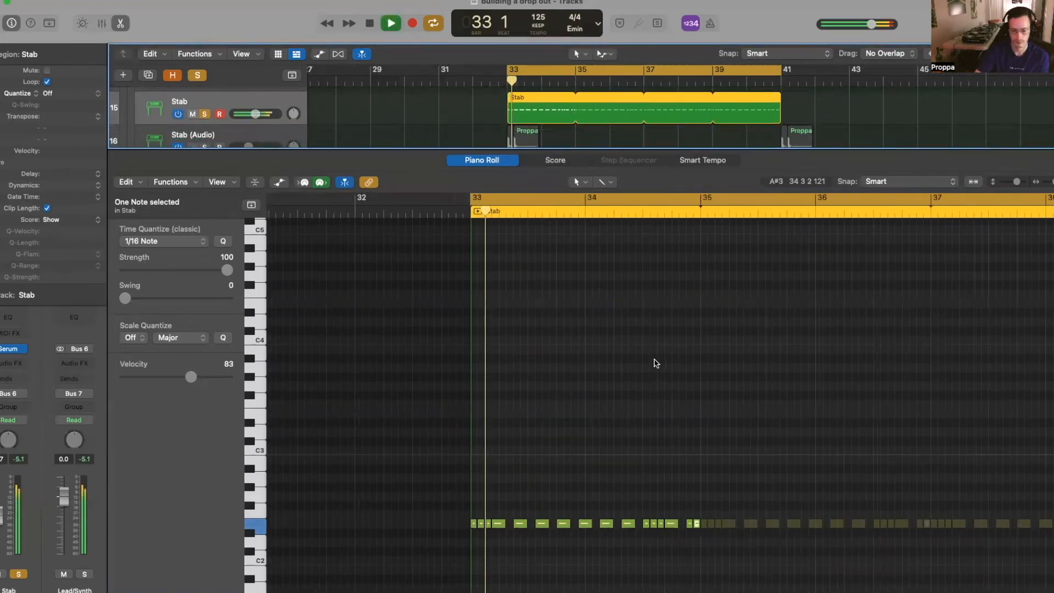
scroll(653, 359, right, 5)
scroll(624, 394, left, 2)
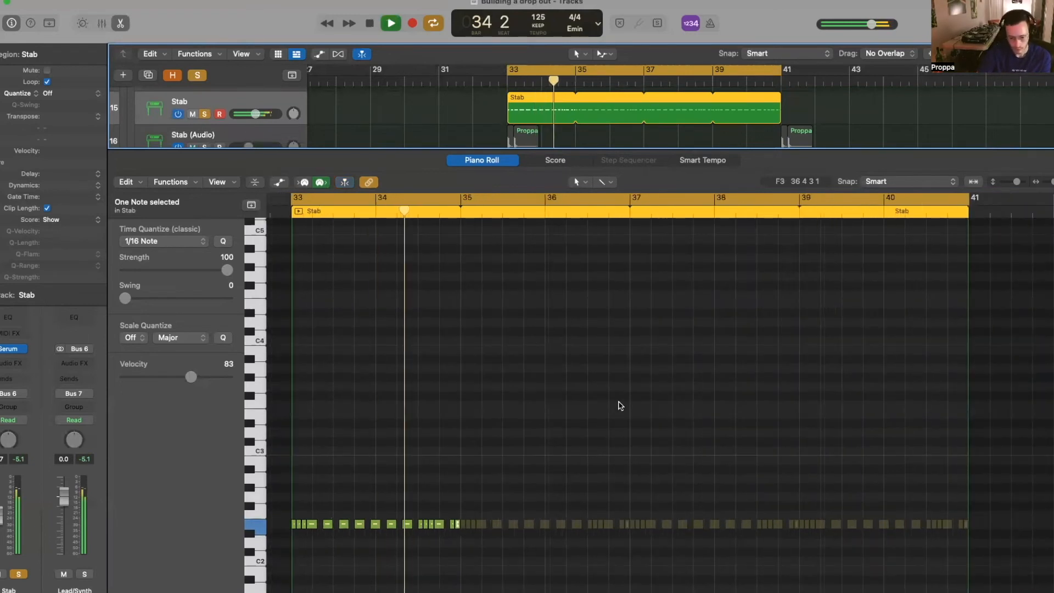
key(space)
- Add another stab note to the selection and replay the pattern from bar 33
scroll(476, 490, up, 3)
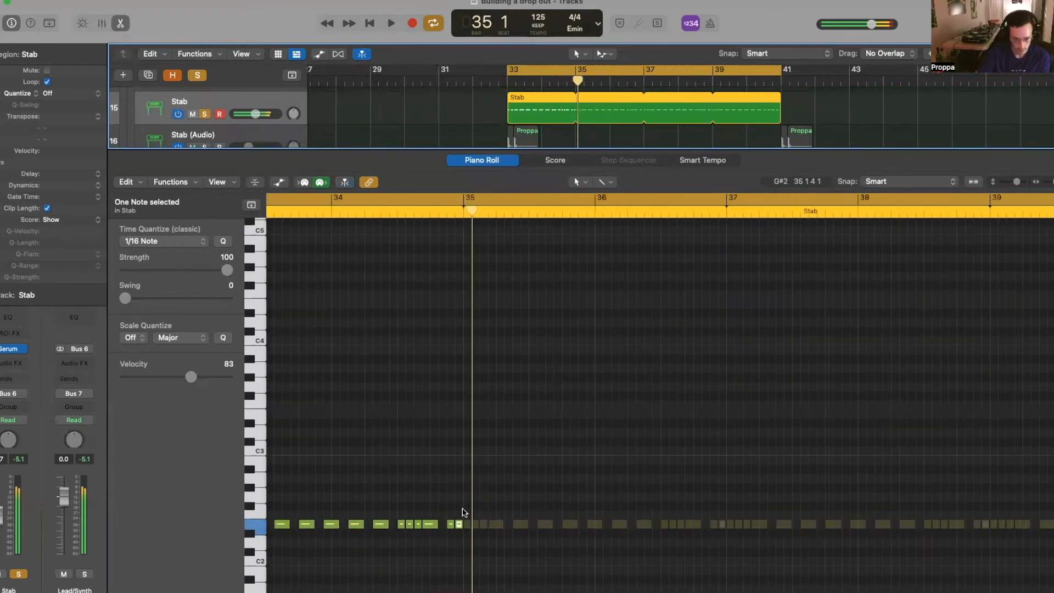
shift+click(433, 525)
key(space)
scroll(494, 510, down, 3)
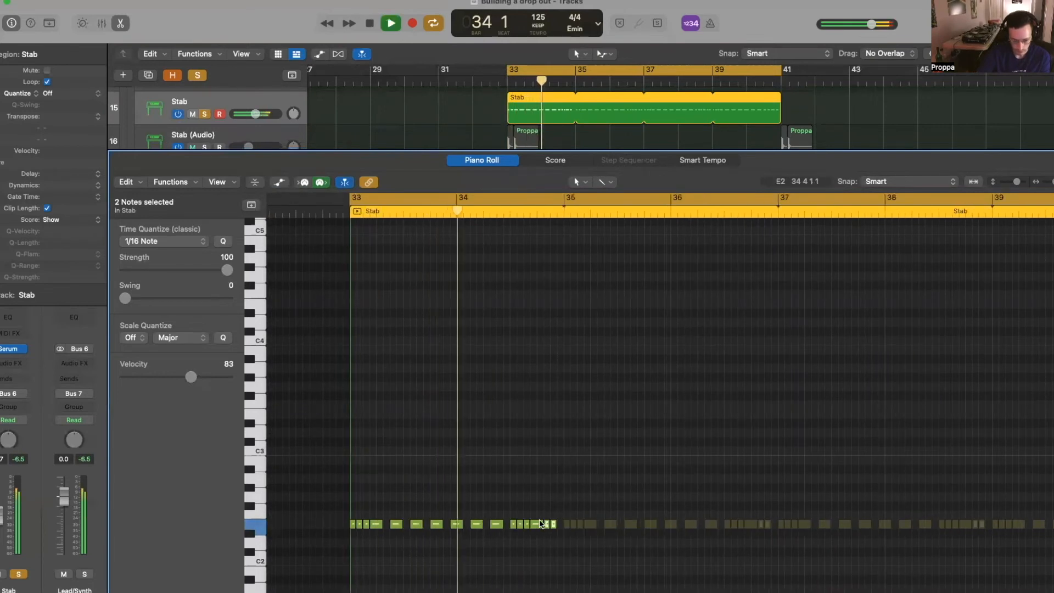
- Transpose all 16 stab notes up one octave and replay from bar 33
key(space)
key(super+a)
key(alt+shift+Up)
key(space)
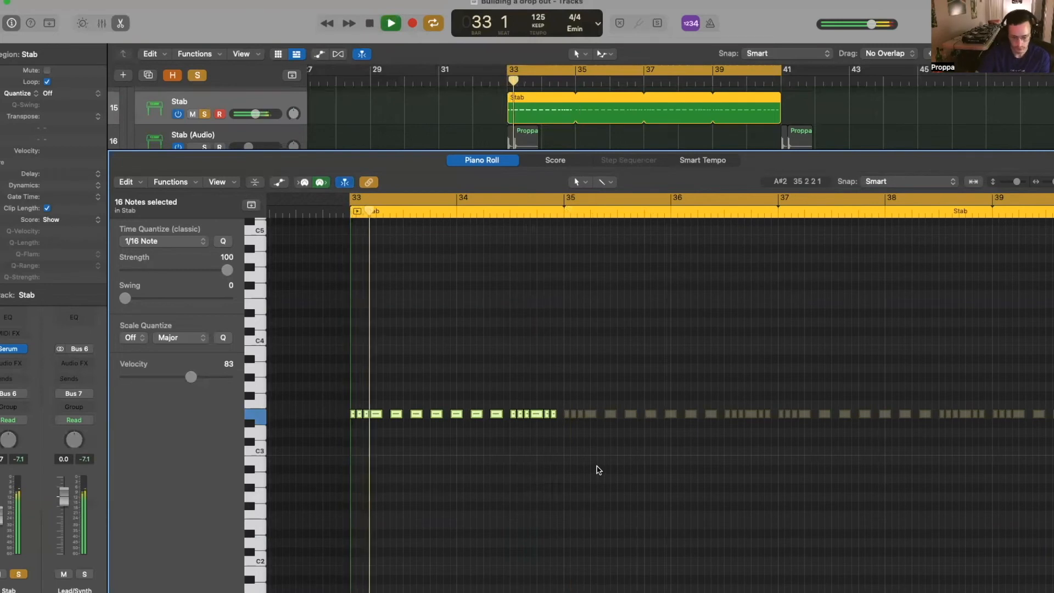
key(space)
key(space)
key(space)
- Zoom in on the opening stab notes and select the second note to audition it
mouse_move(335, 408)
mouse_down()
mouse_move(375, 418)
mouse_move(336, 411)
mouse_up()
key(super+Right)
key(super+Right)
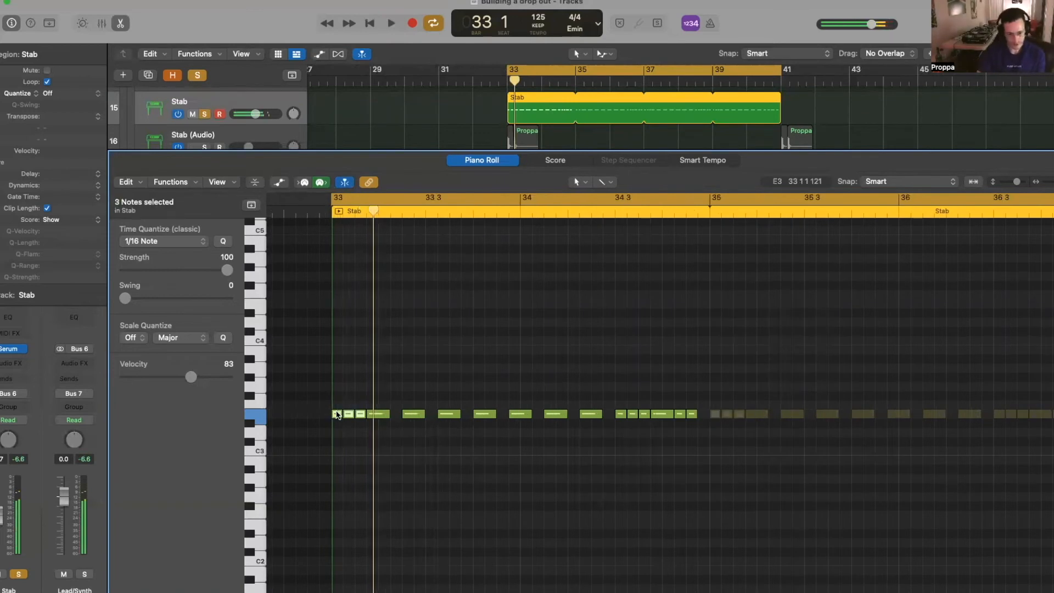
click(348, 413)
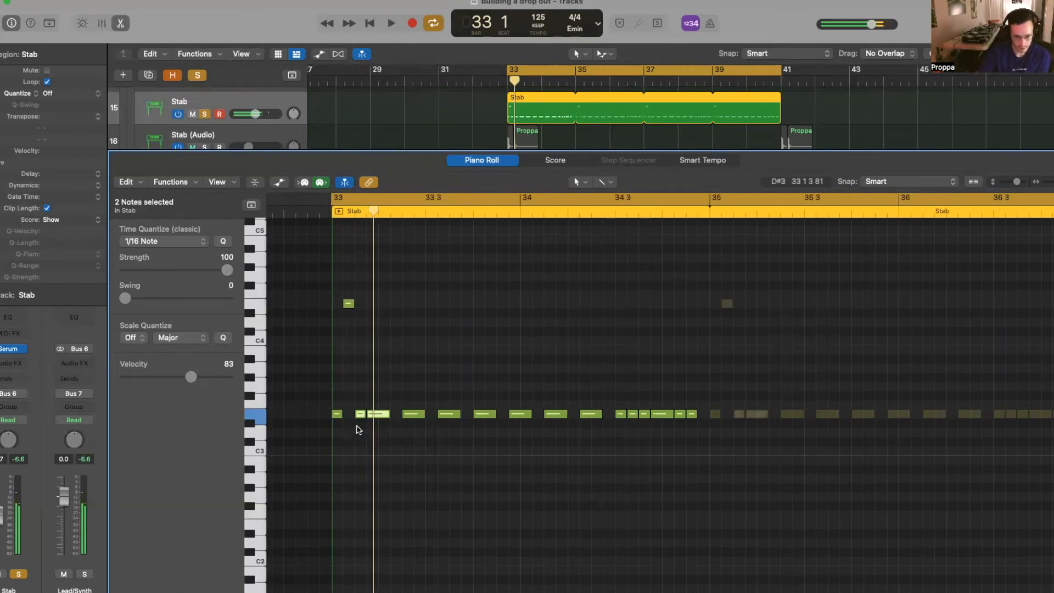
key(space)
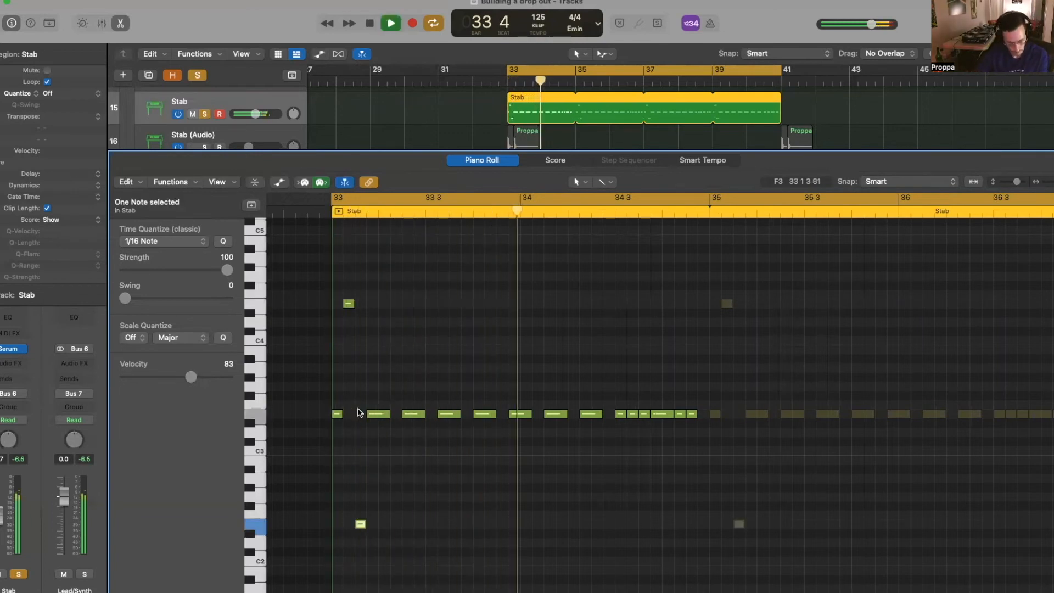
key(space)
- Raise a single short note at beat 34.3 by an octave and play the varied pattern
drag(582, 405, 592, 422)
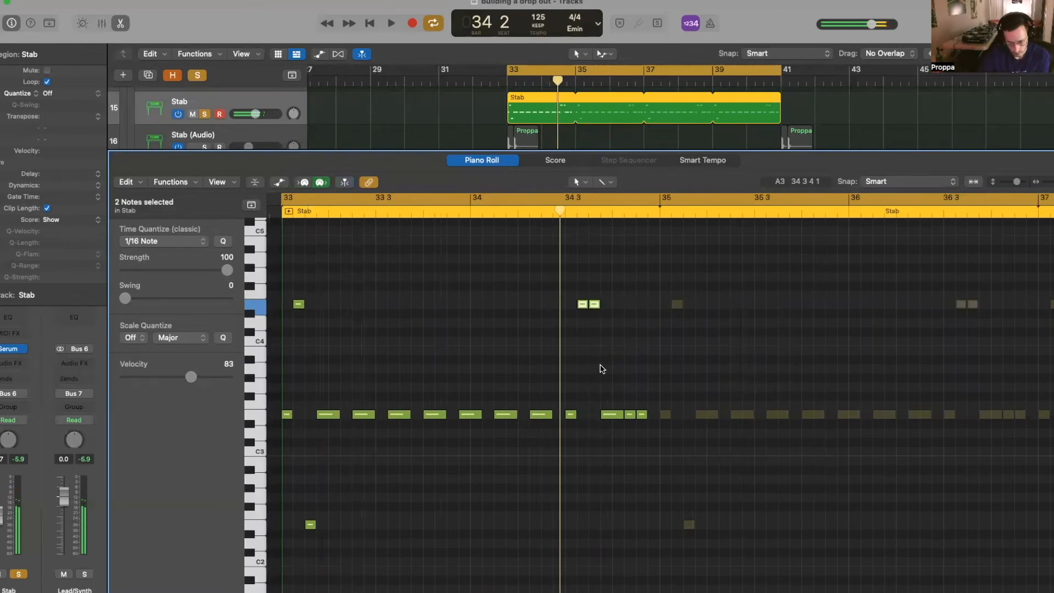
click(593, 305)
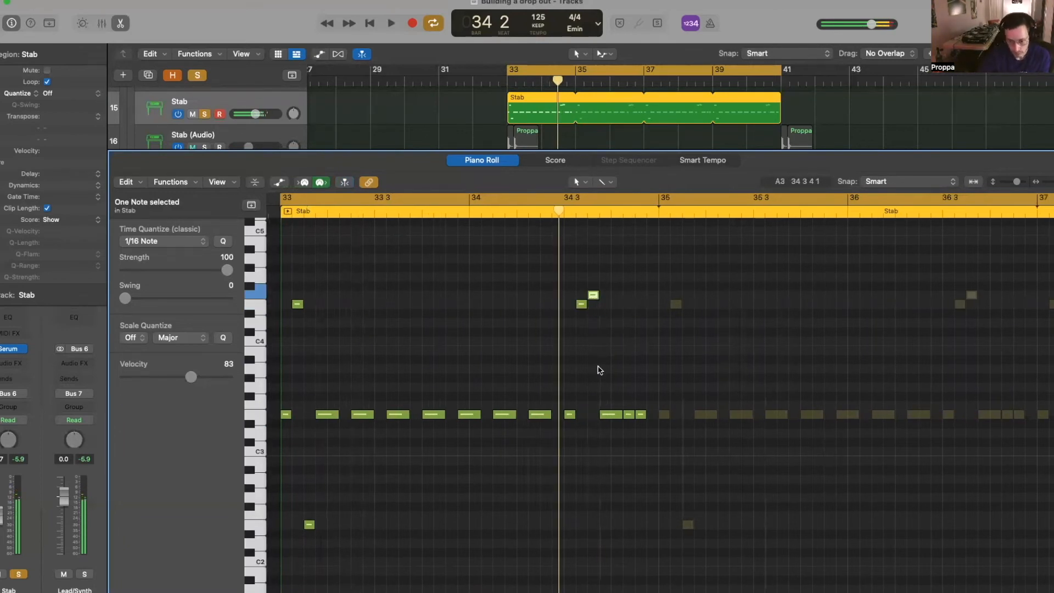
scroll(600, 370, down, 3)
key(alt+shift+Up)
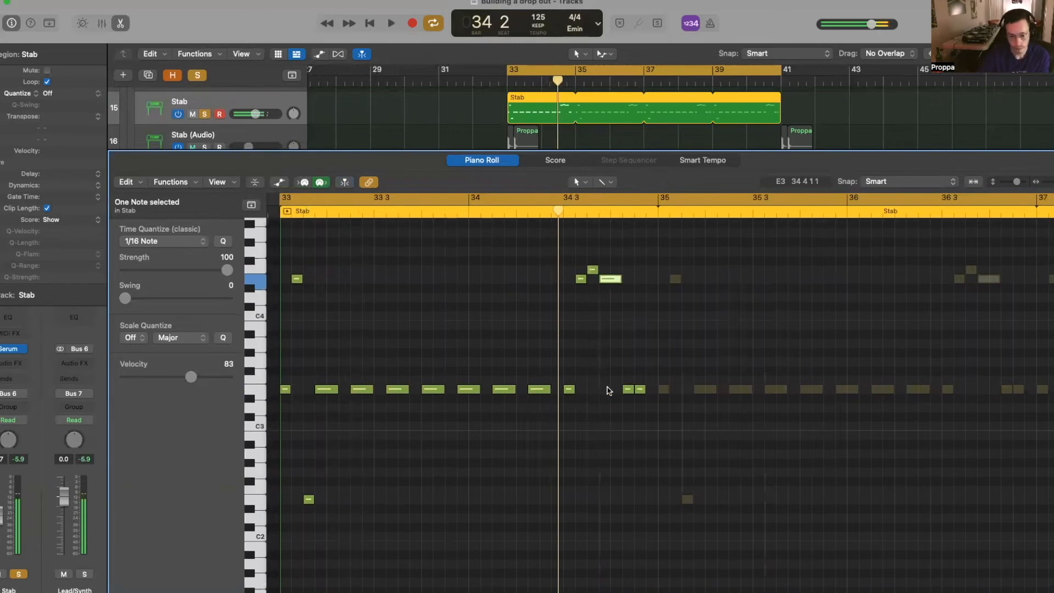
click(628, 391)
click(640, 390)
scroll(640, 392, down, 1)
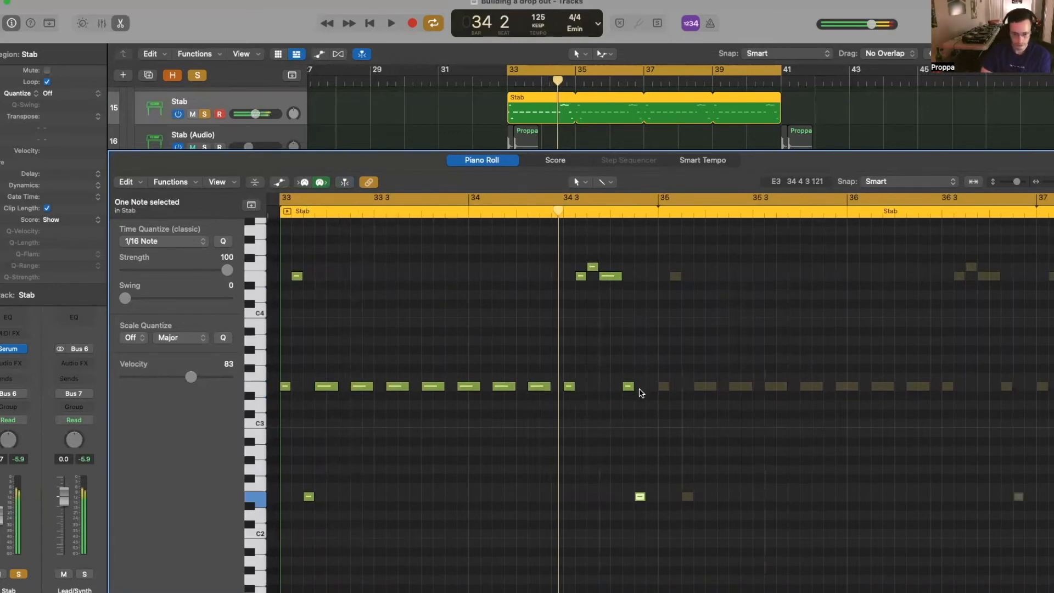
key(space)
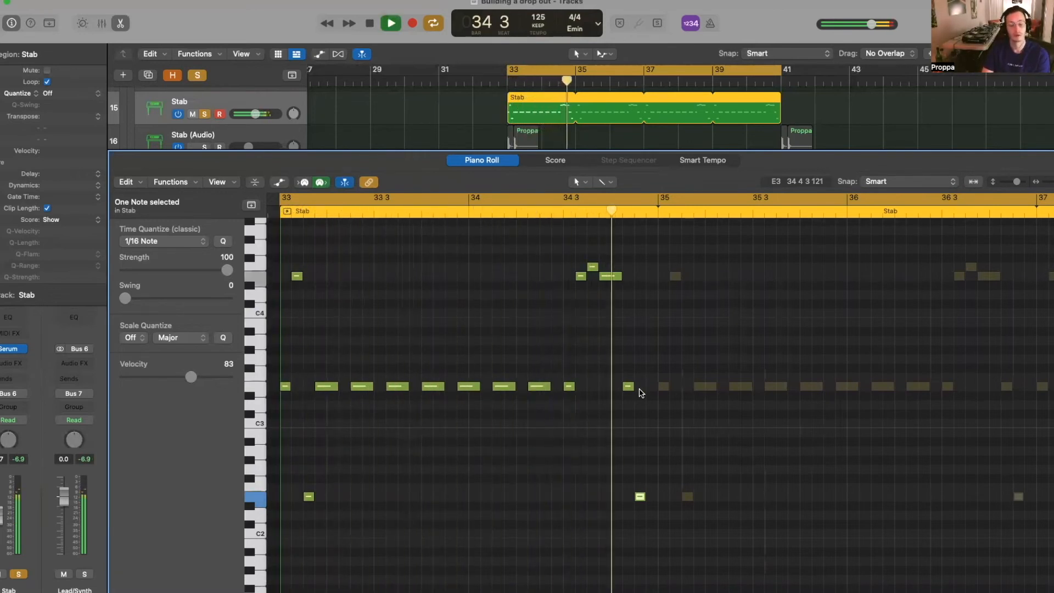
key(space)
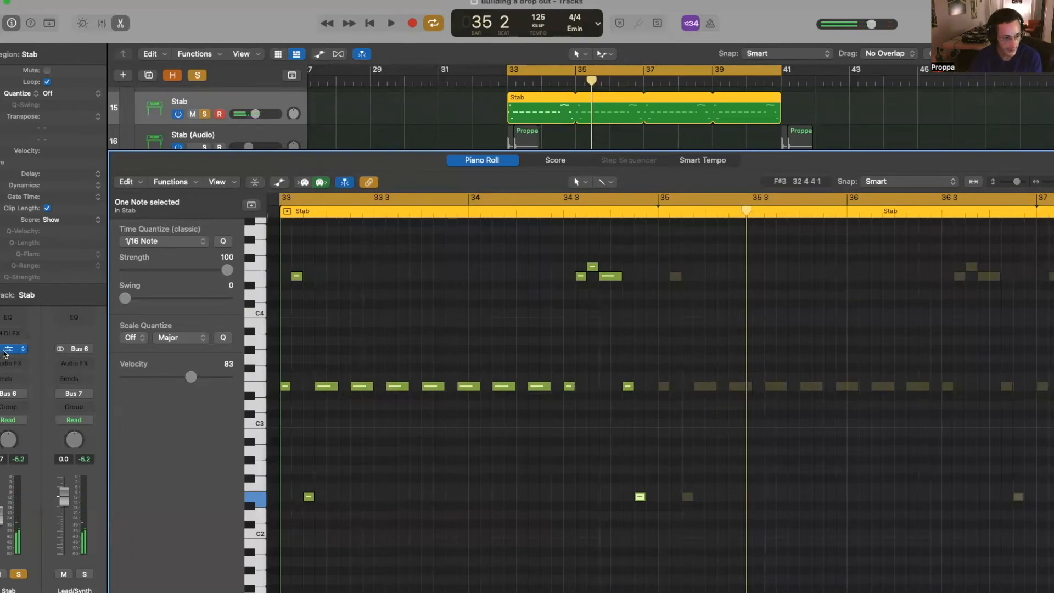
- Load Synth - Ambient Jitter in Serum, then step to Synth - In A Digital World
click(4, 350)
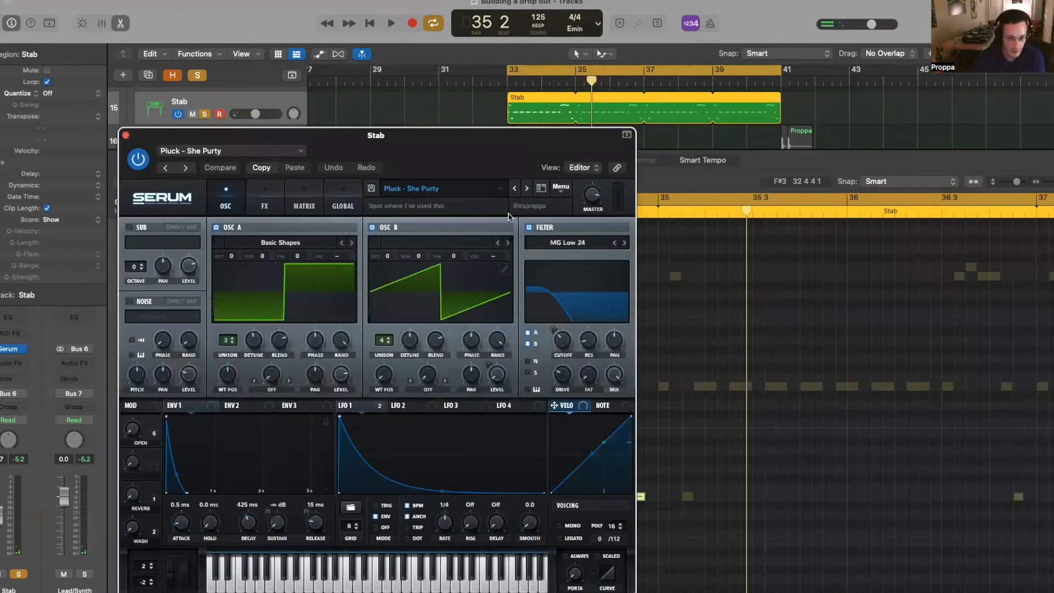
click(504, 198)
mouse_move(549, 240)
mouse_move(652, 404)
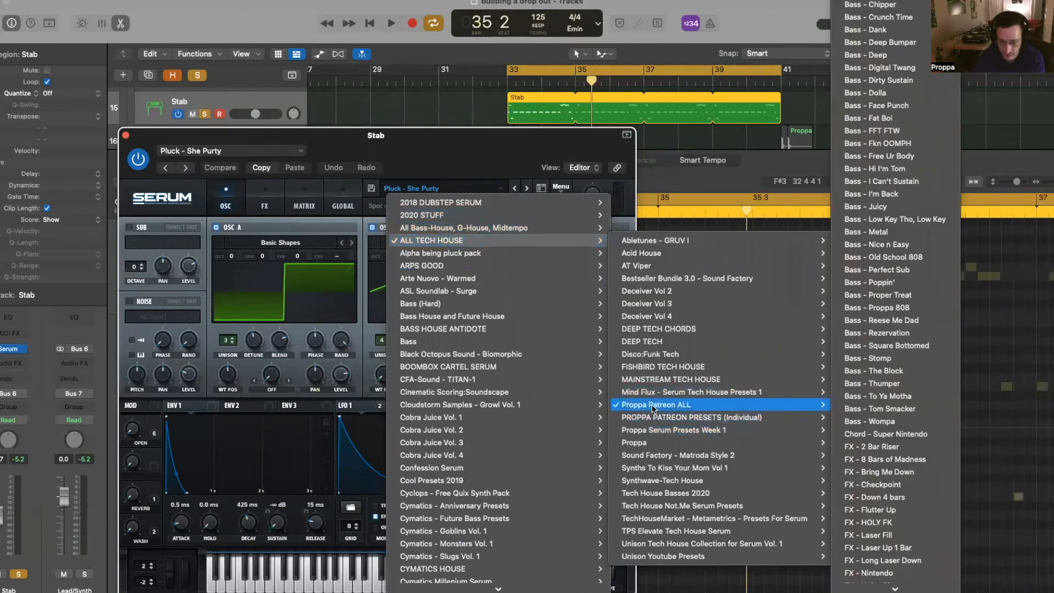
scroll(933, 547, down, 10)
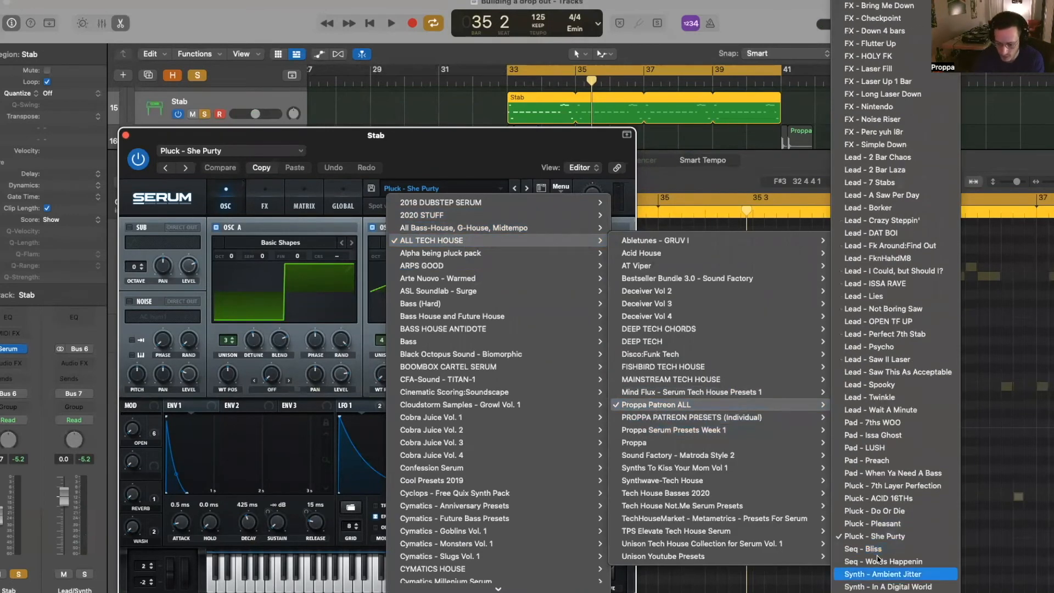
click(883, 574)
key(space)
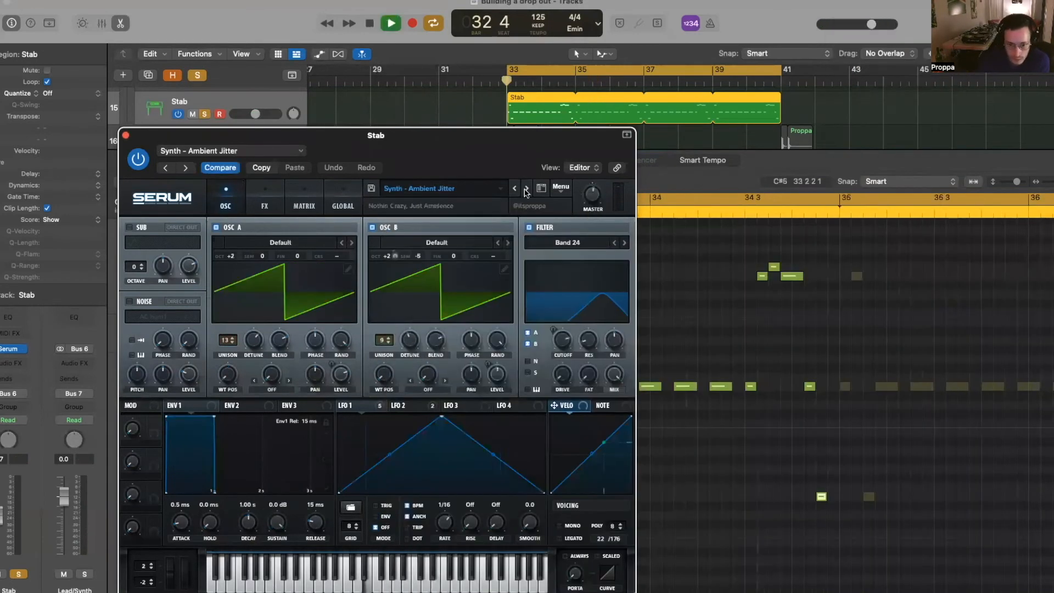
click(526, 189)
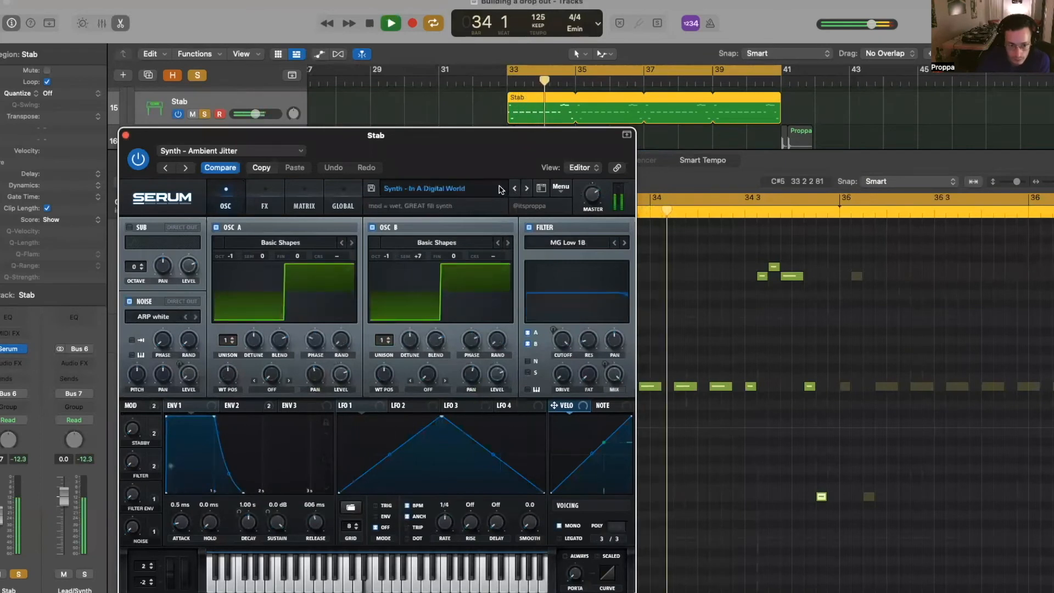
key(space)
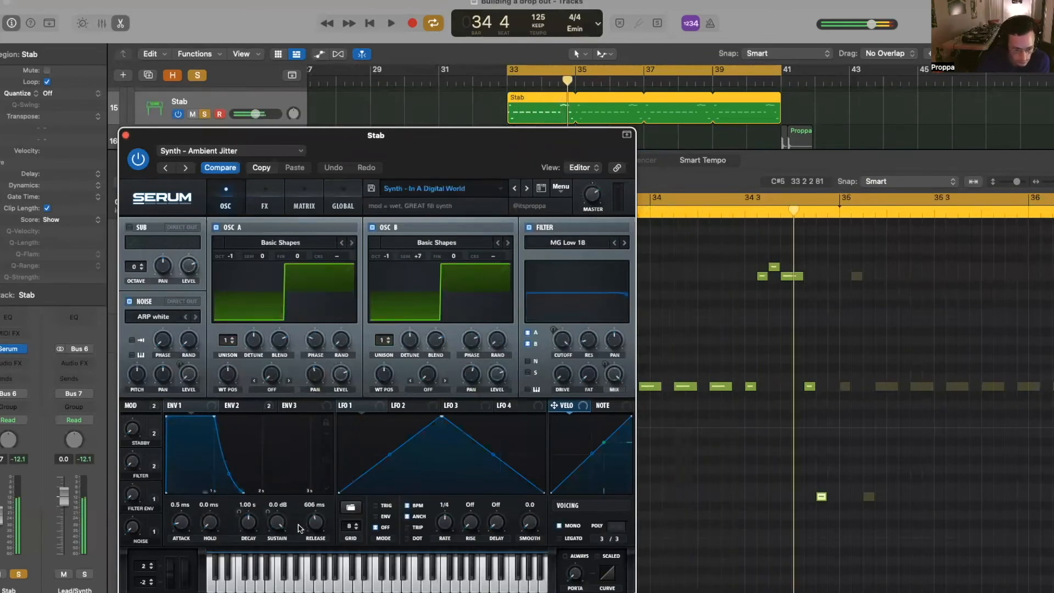
key(space)
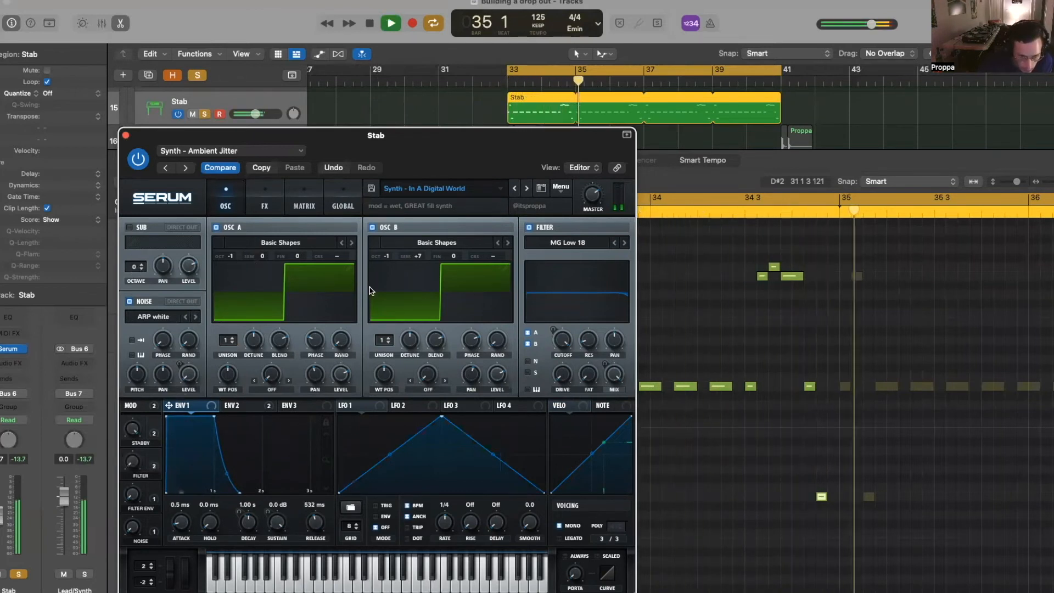
- Unsolo the Stab track and play the full mix
click(793, 427)
scroll(793, 427, down, 3)
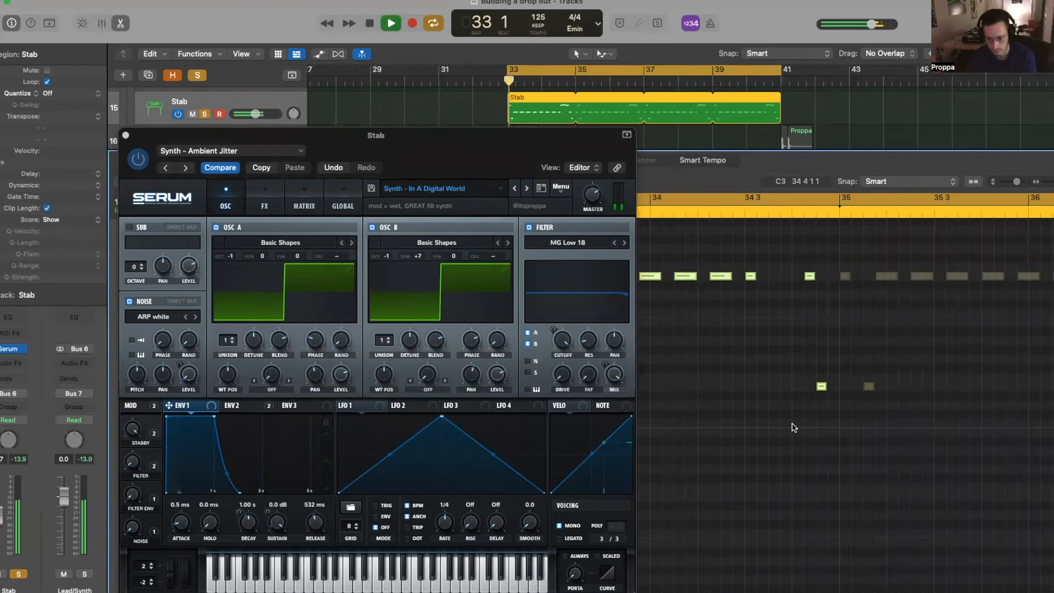
key(s)
click(199, 76)
key(space)
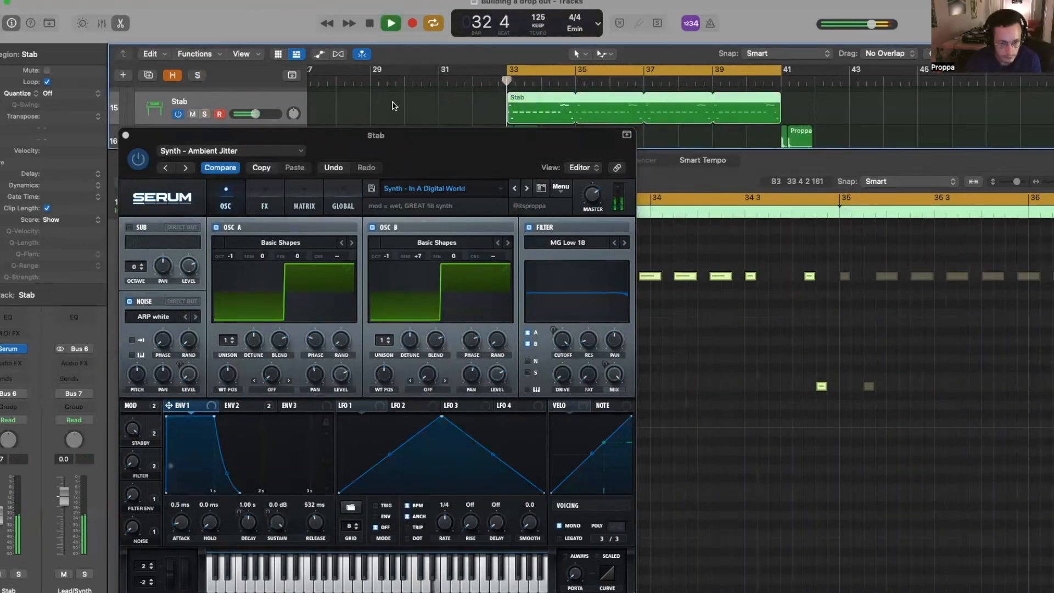
- Close Serum and the note editor, zoom out the timeline, and turn Cycle off
click(125, 135)
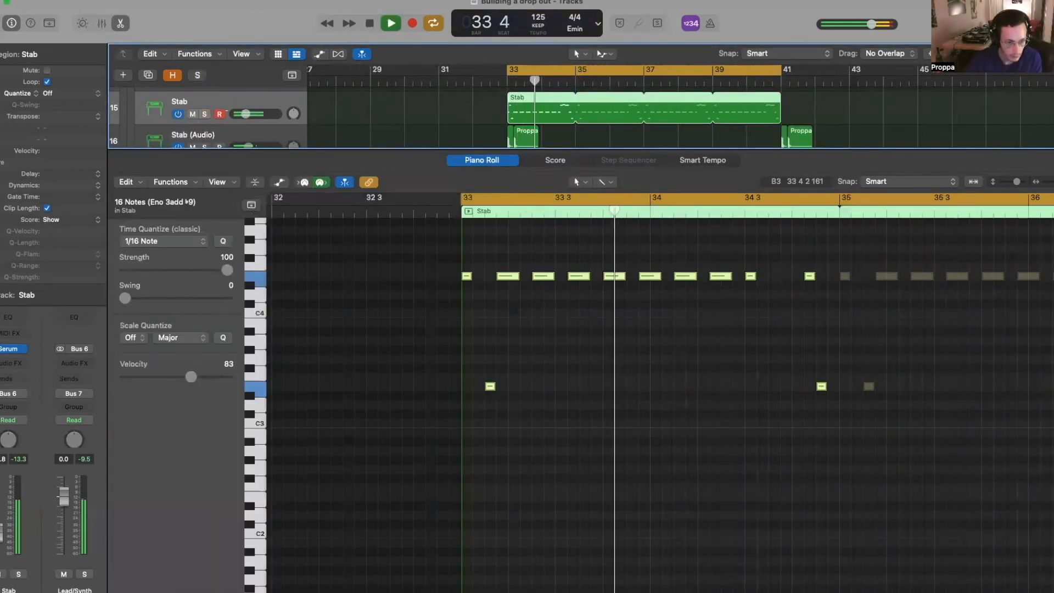
click(505, 162)
key(p)
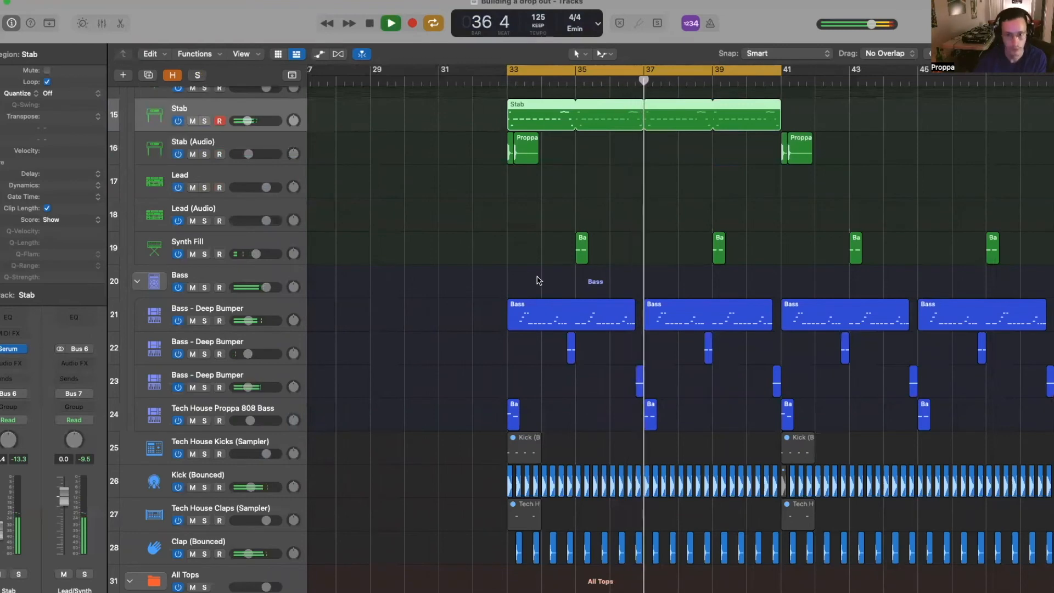
key(super+Left)
key(super+Left)
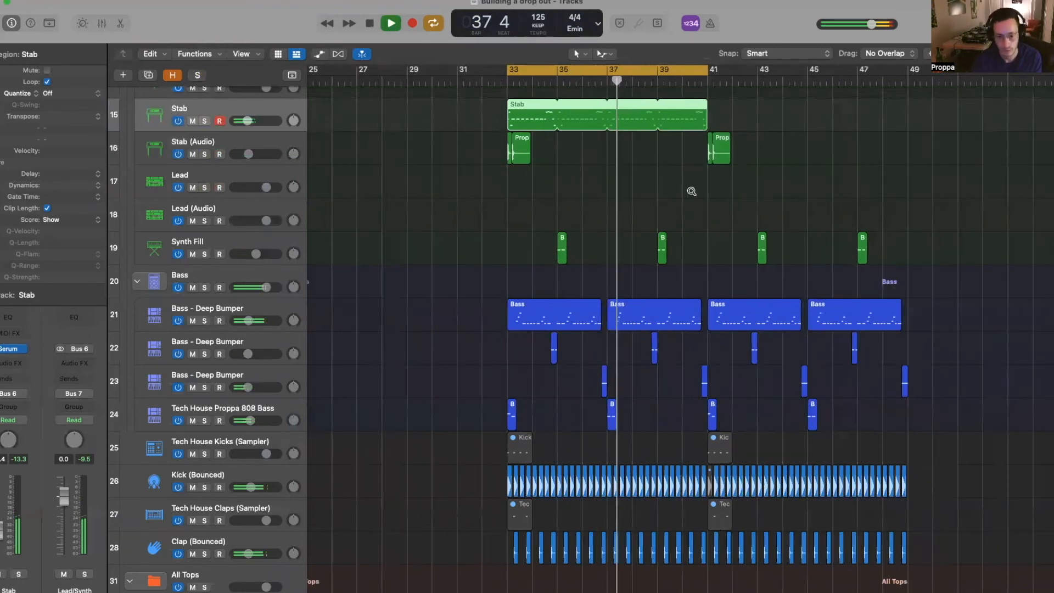
key(super+Left)
scroll(689, 193, up, 2)
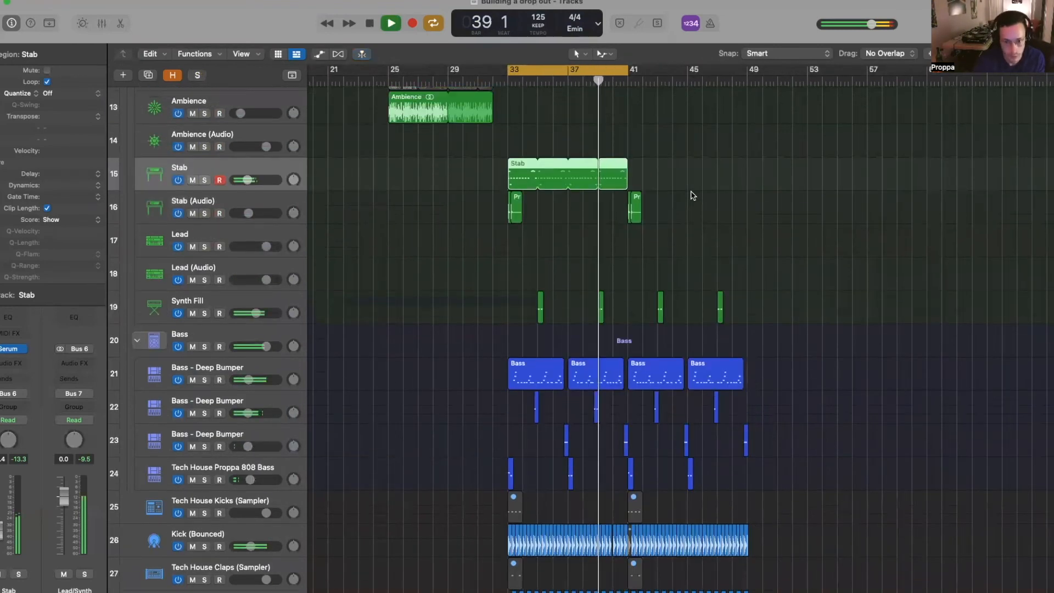
key(space)
key(c)
key(super+Right)
key(super+Right)
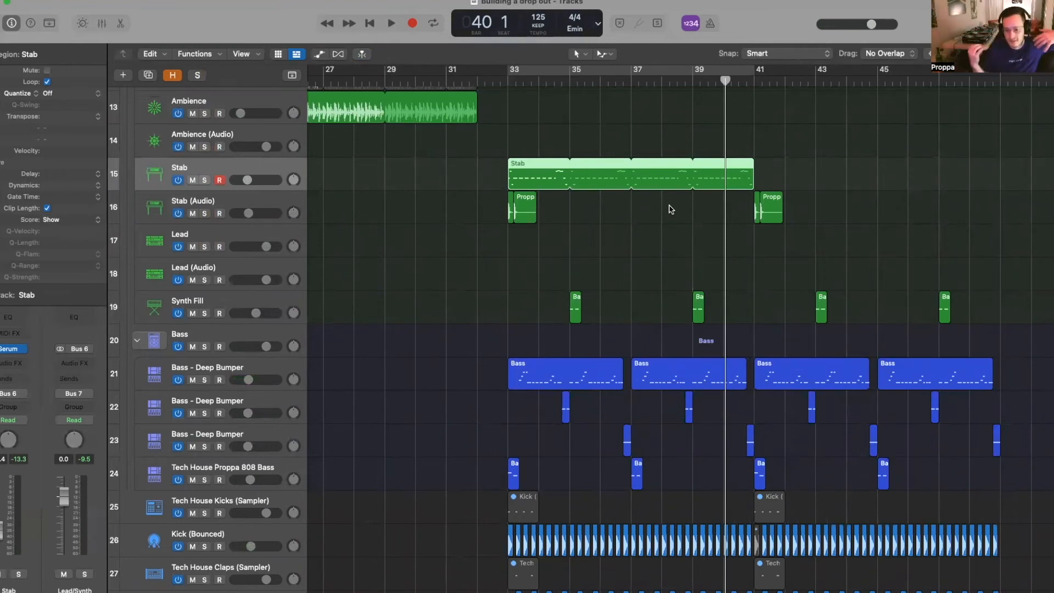
- Select the stab audio and Synth Fill regions, then select only the Stab region
drag(460, 207, 850, 332)
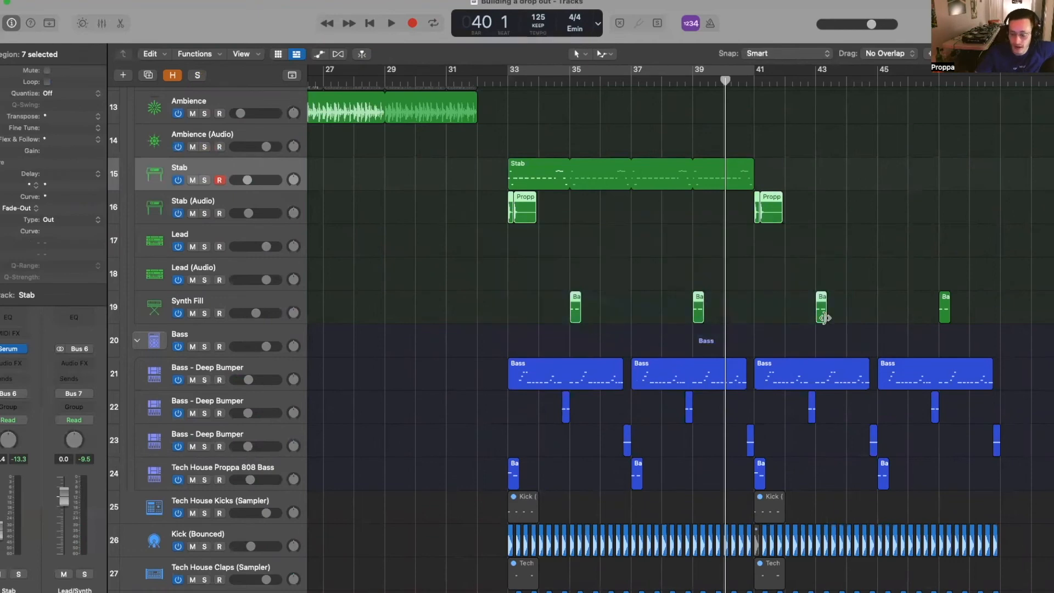
scroll(849, 400, down, 3)
drag(453, 299, 696, 364)
scroll(670, 322, up, 5)
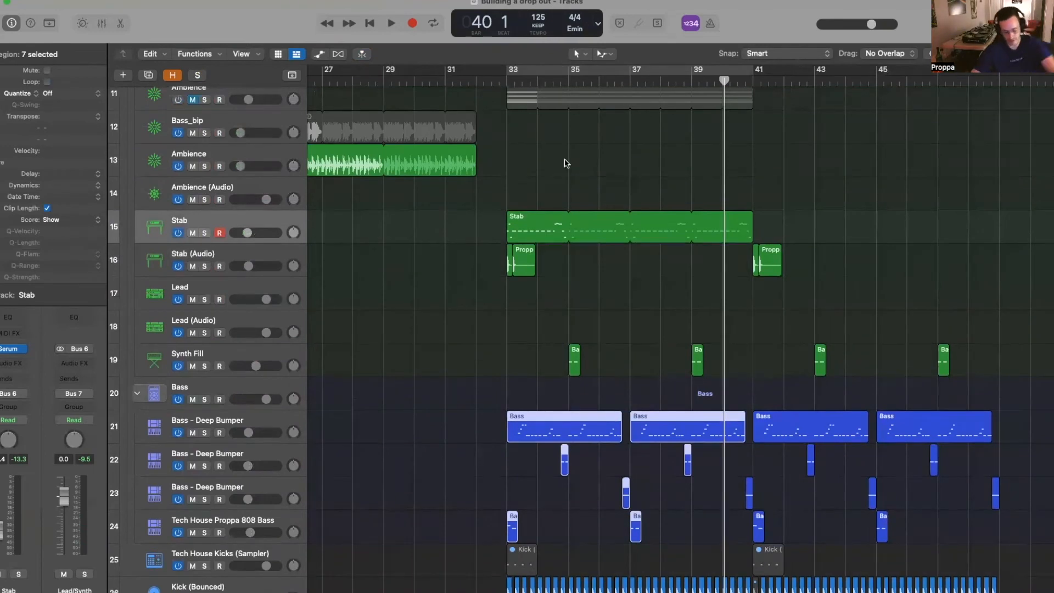
scroll(461, 185, down, 4)
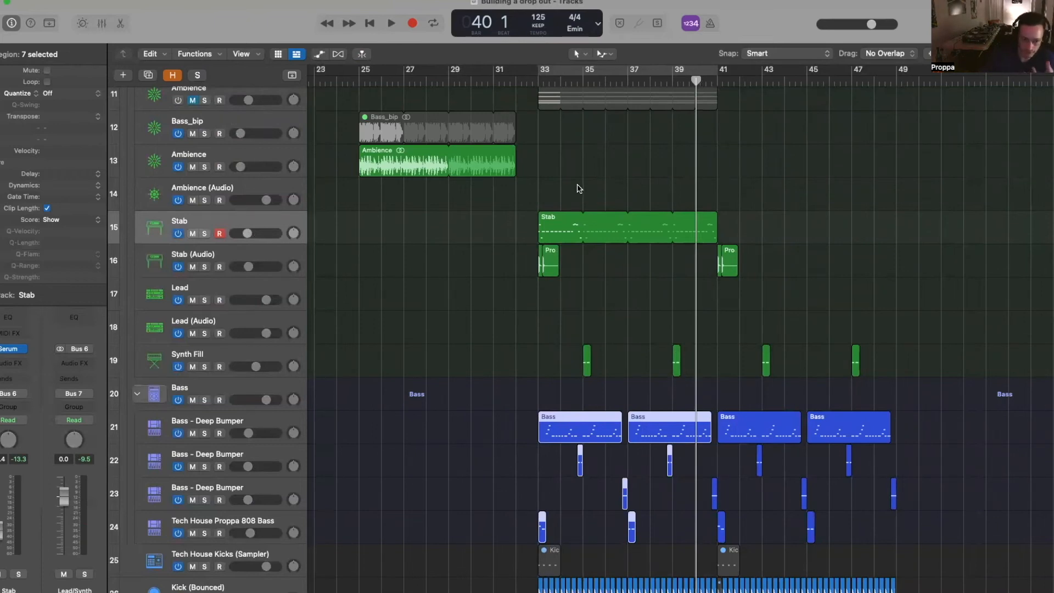
click(257, 218)
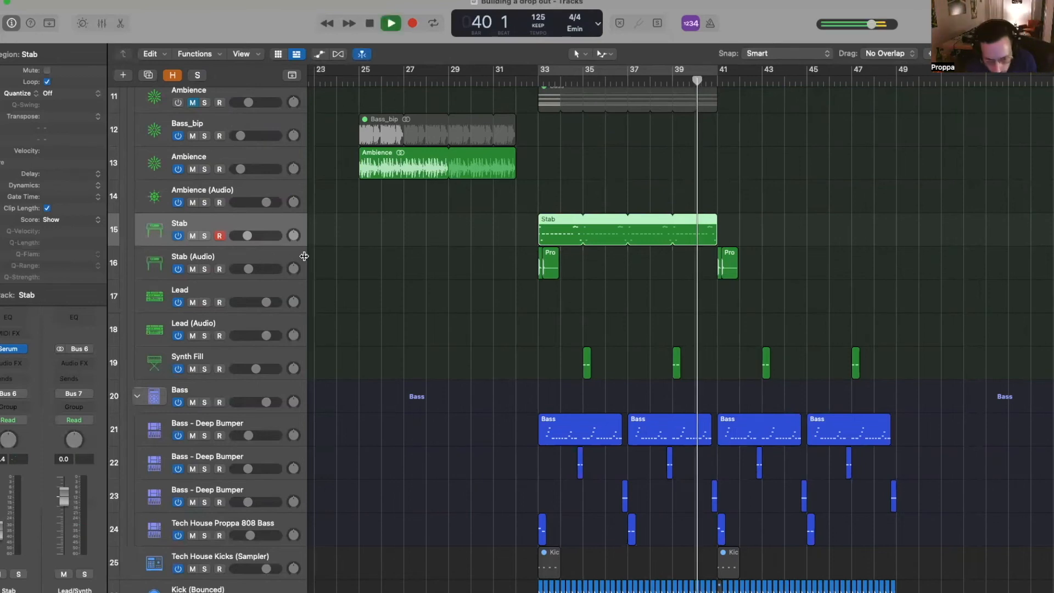
- Solo Stab over the bars 33–41 cycle, cut Serum's ENV1 decay to 643 ms, then unsolo
key(space)
click(669, 70)
key(s)
key(space)
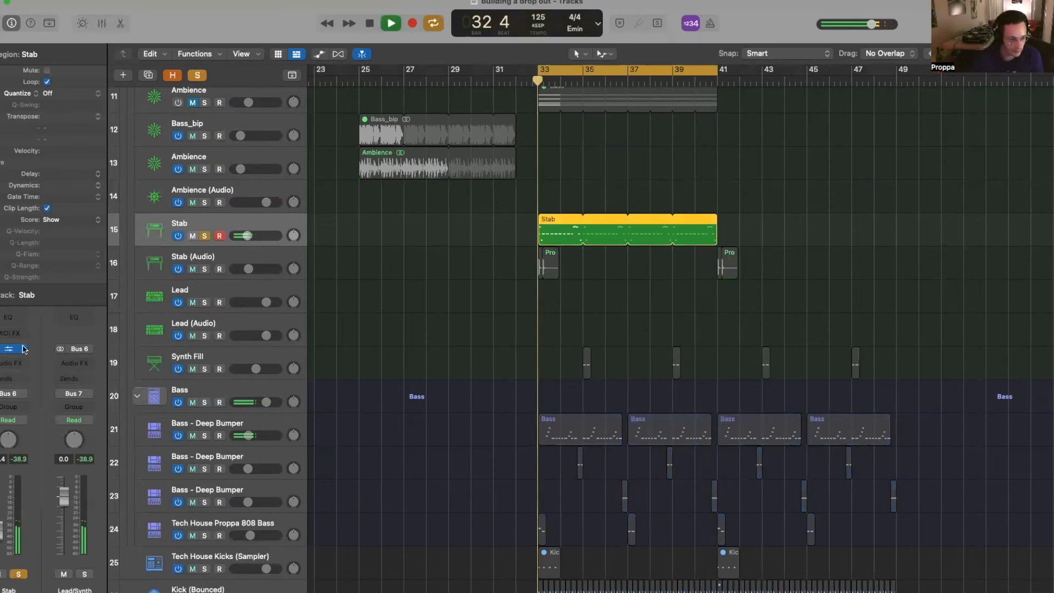
click(14, 349)
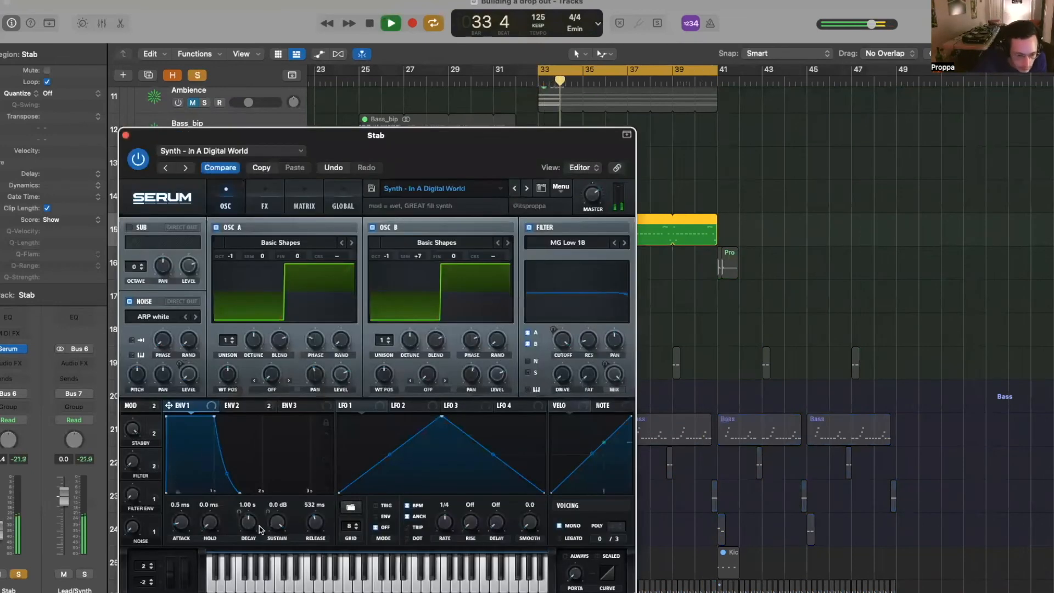
drag(249, 524, 247, 528)
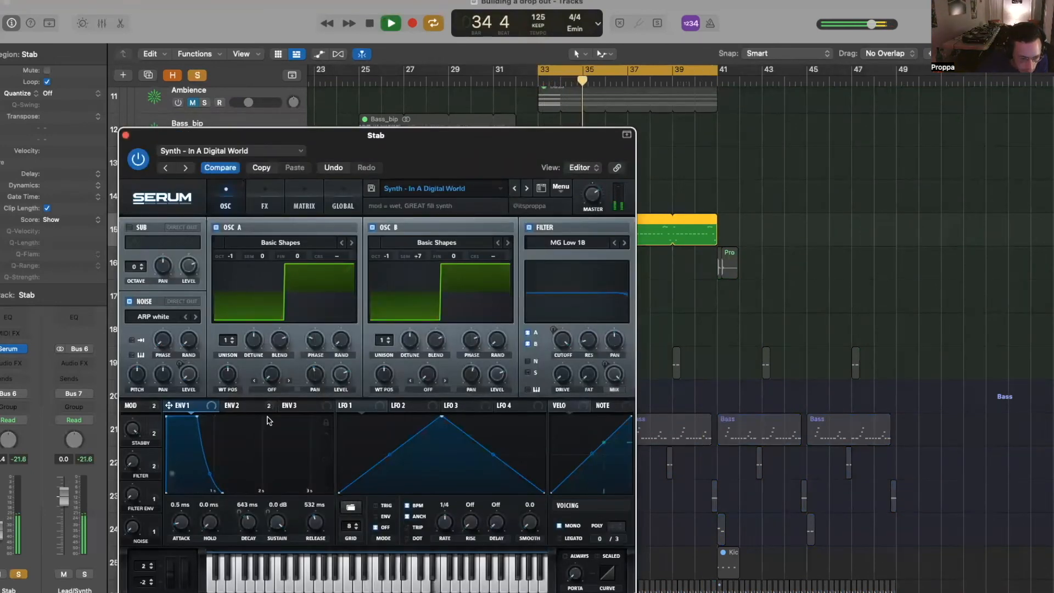
click(231, 405)
key(s)
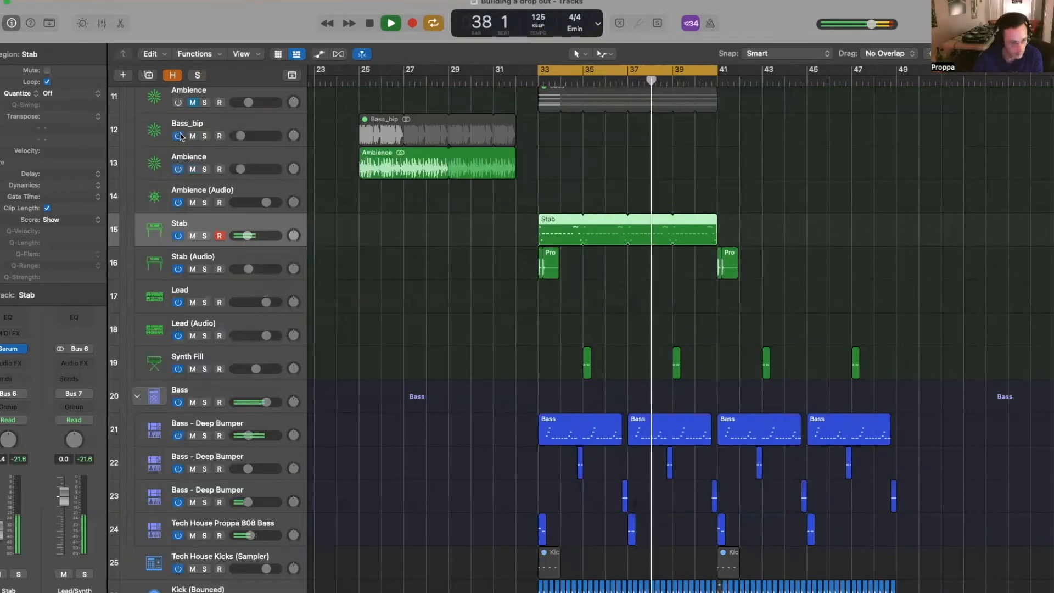
click(126, 135)
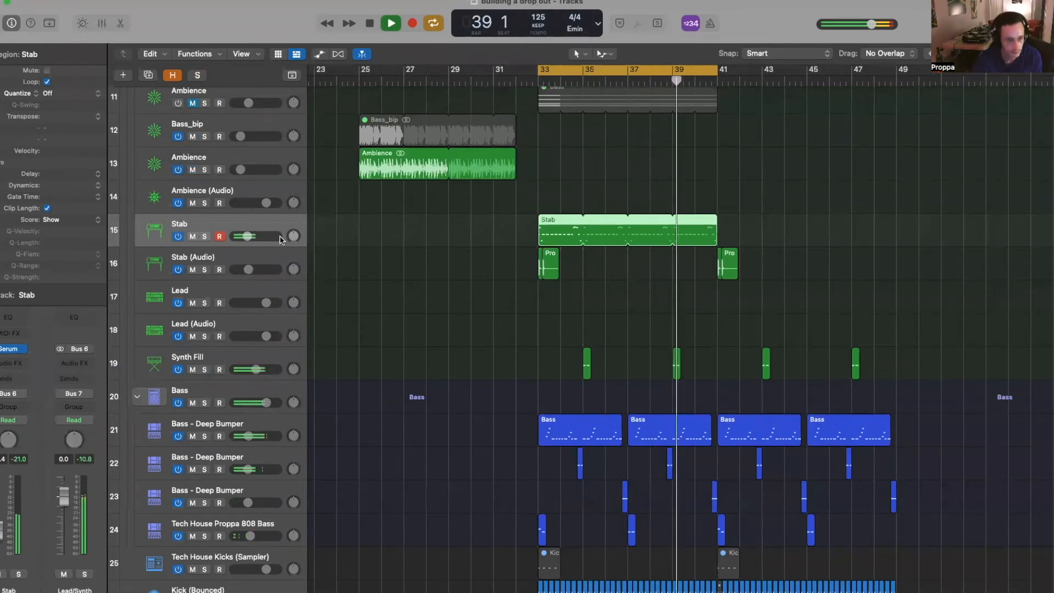
scroll(250, 237, up, 1)
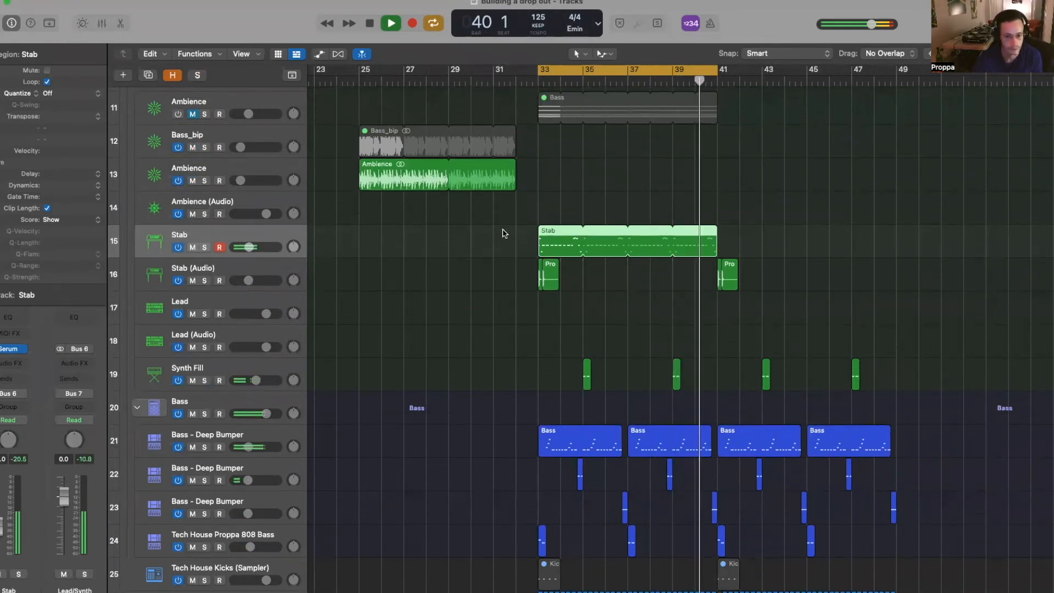
- Copy the Stab region to bar 25, trim it to end at bar 32, and enable the EQ high-cut
key(space)
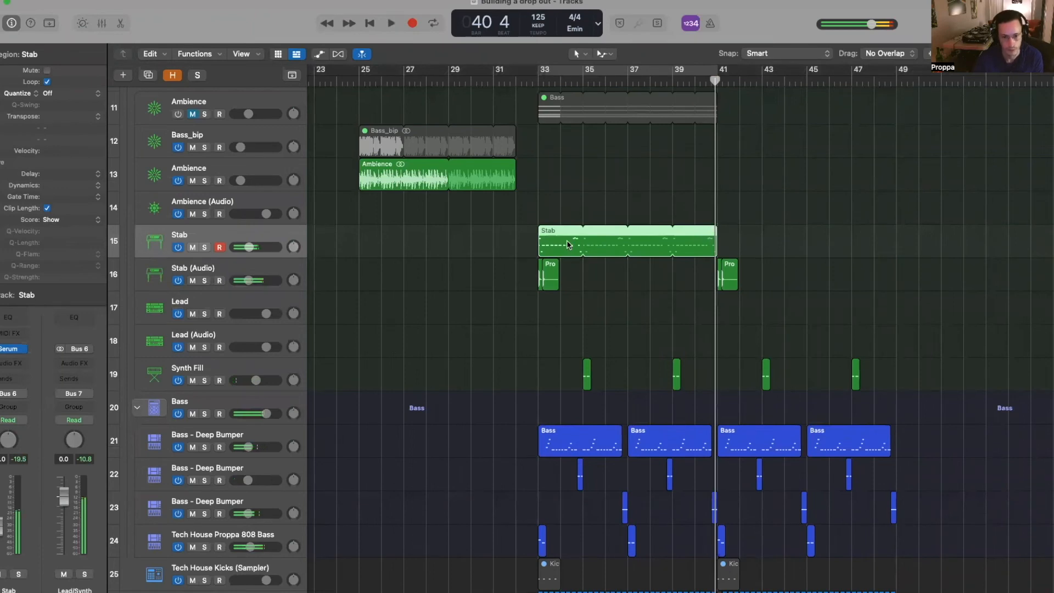
drag(568, 245, 390, 244)
drag(538, 232, 514, 234)
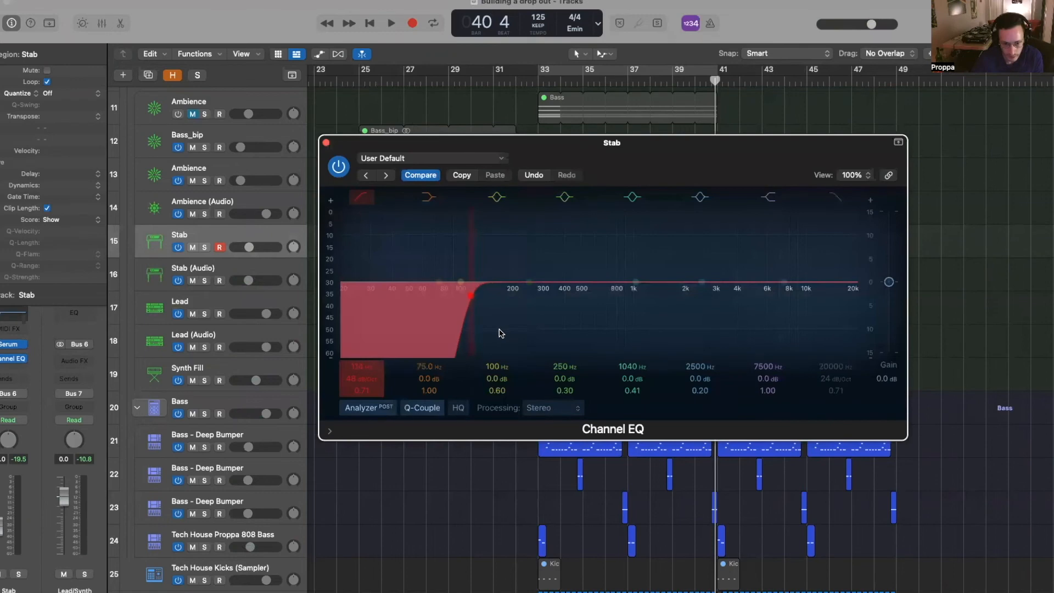
click(806, 364)
key(a)
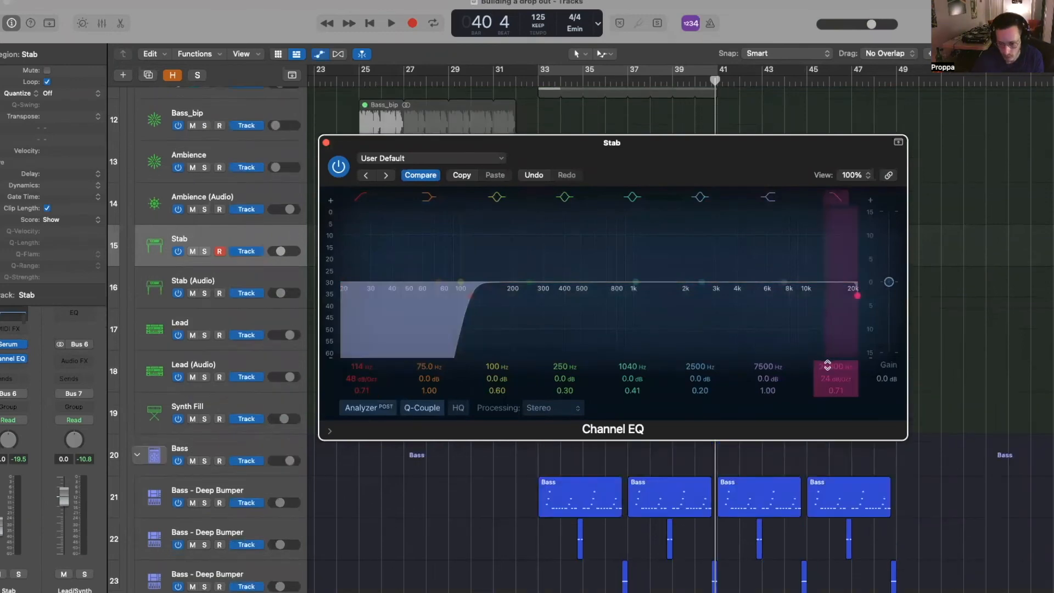
click(326, 143)
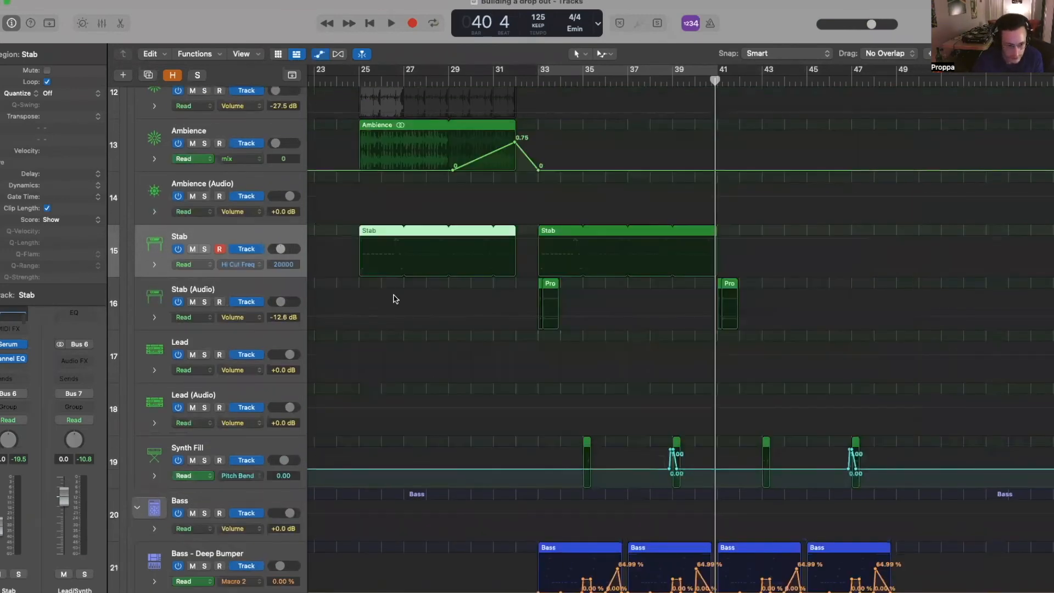
- Draw Hi Cut Freq automation dipping to 248 Hz and curving back up to 20000 Hz
click(508, 242)
click(492, 239)
click(360, 240)
click(338, 239)
click(326, 240)
drag(344, 239, 344, 264)
key(space)
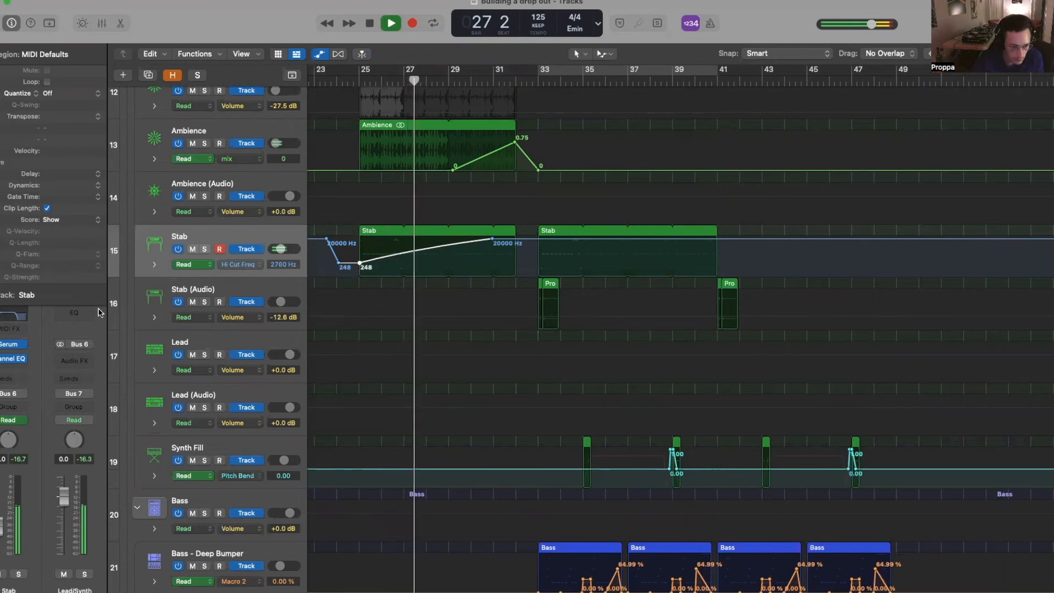
drag(430, 251, 434, 259)
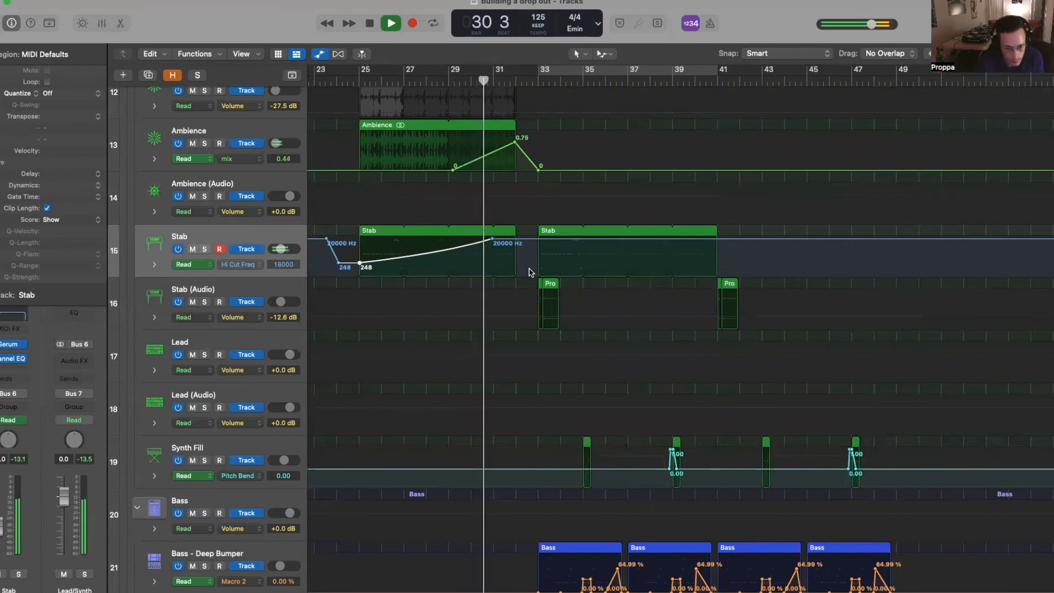
key(super+Right)
key(space)
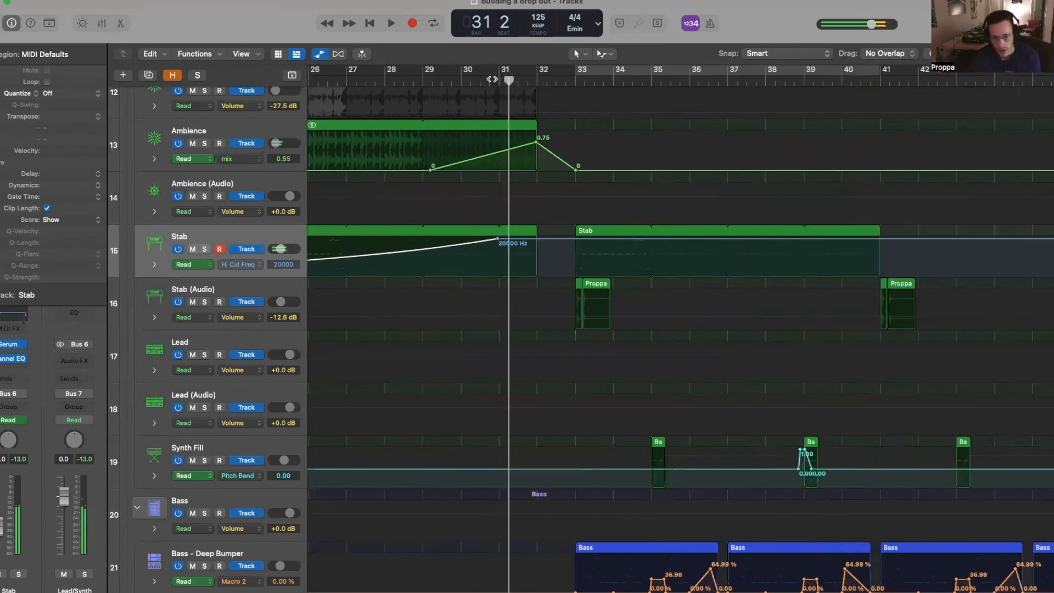
key(a)
- Split the Stab region at bar 31 and thin out its notes, placing one note at the bar start
click(519, 83)
key(super+Right)
click(716, 80)
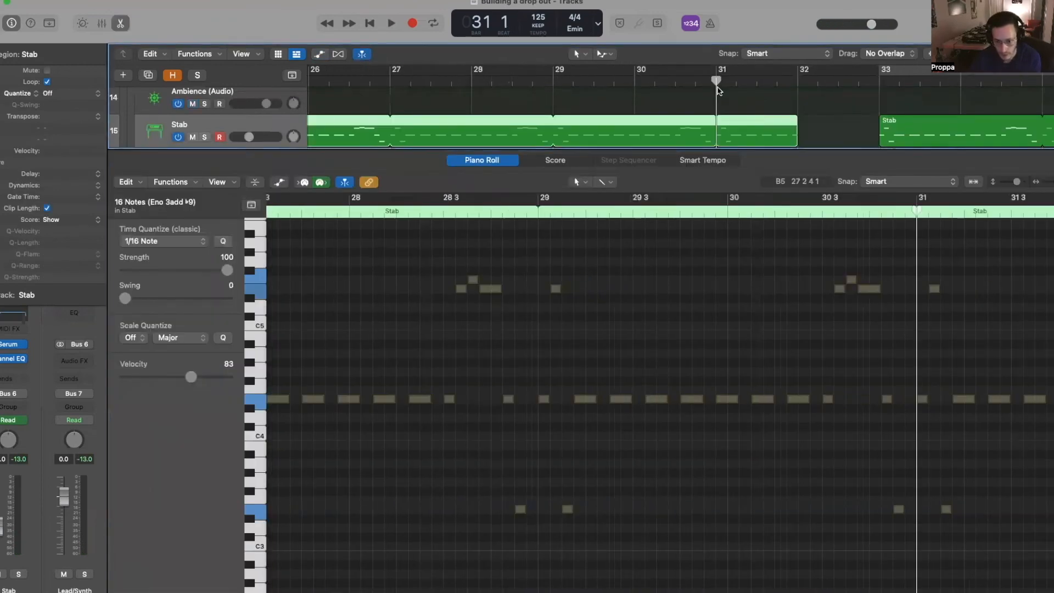
key(super+t)
click(752, 144)
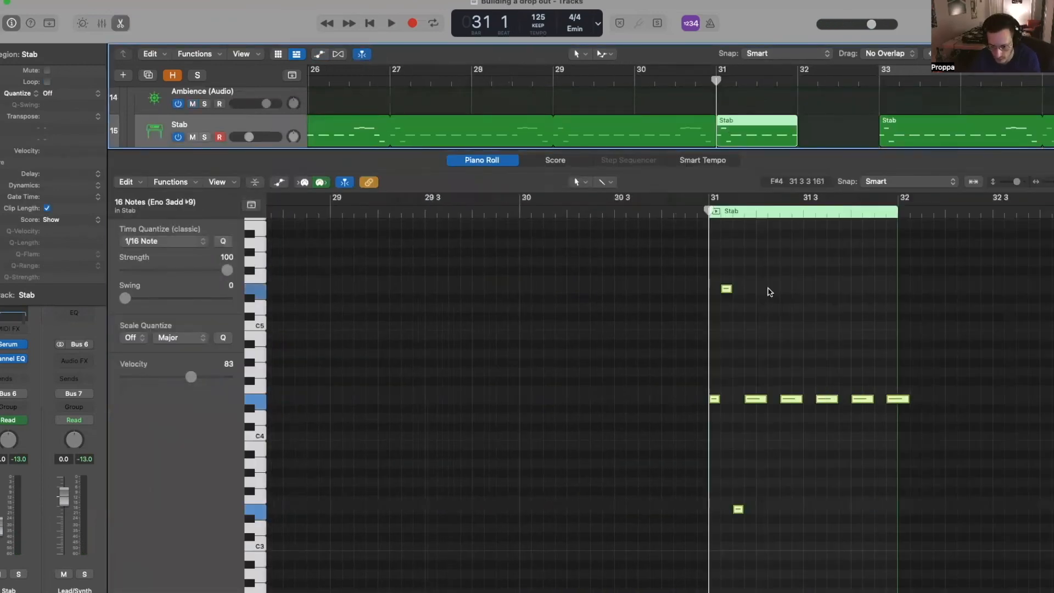
drag(733, 277, 736, 478)
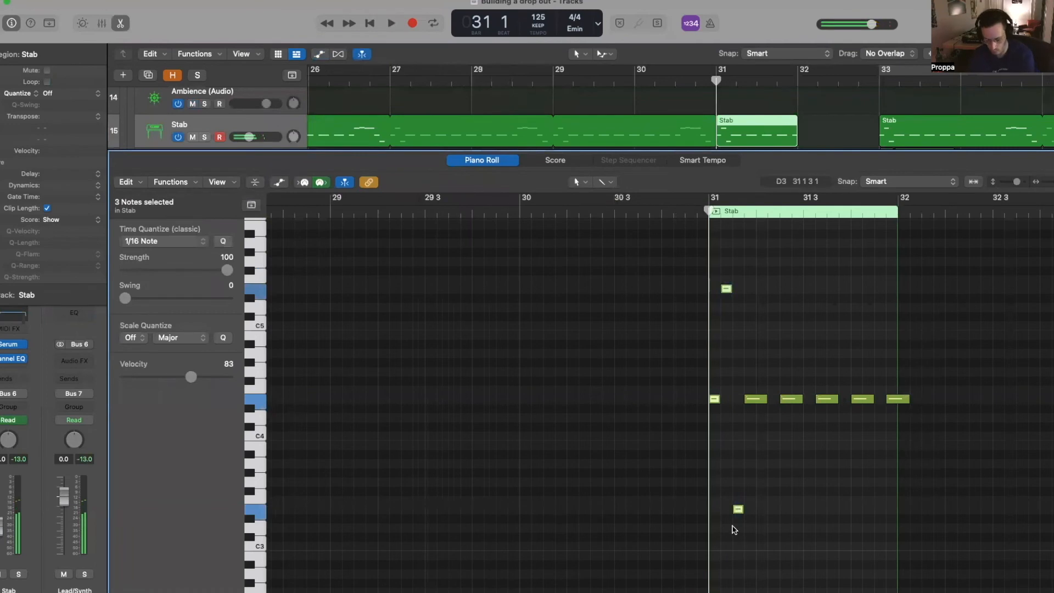
key(Delete)
drag(752, 399, 716, 403)
- Split the Stab again at bar 32, mute the bar-32 piece, and play the fill from bar 31
click(660, 69)
key(period)
key(super+t)
click(621, 218)
key(ctrl+m)
key(period)
key(comma)
key(comma)
key(space)
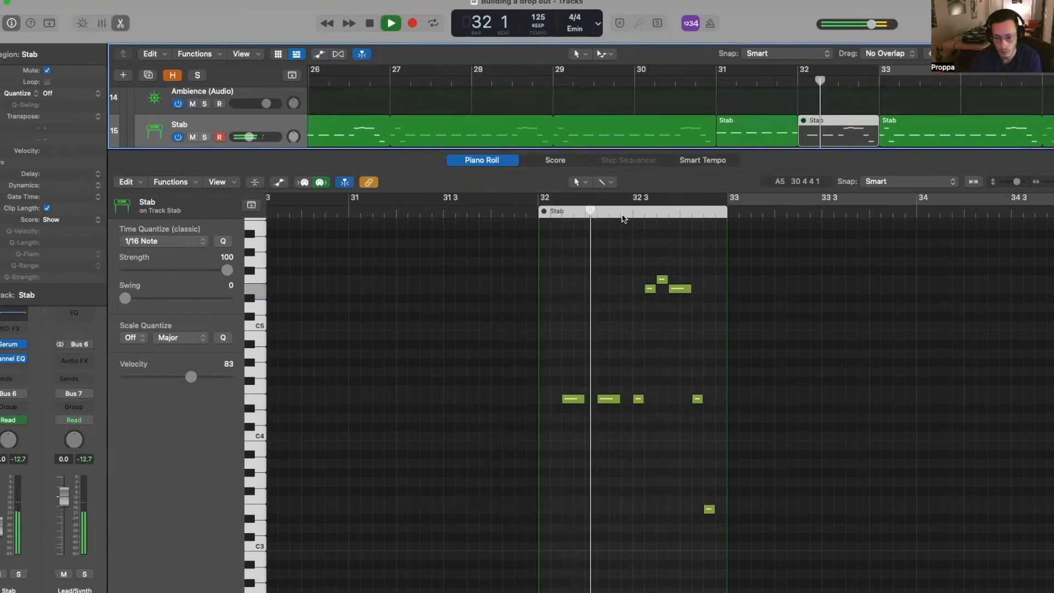
- Close the note editor, stop playback, and mute the Stab region starting at bar 33
key(p)
scroll(650, 186, down, 5)
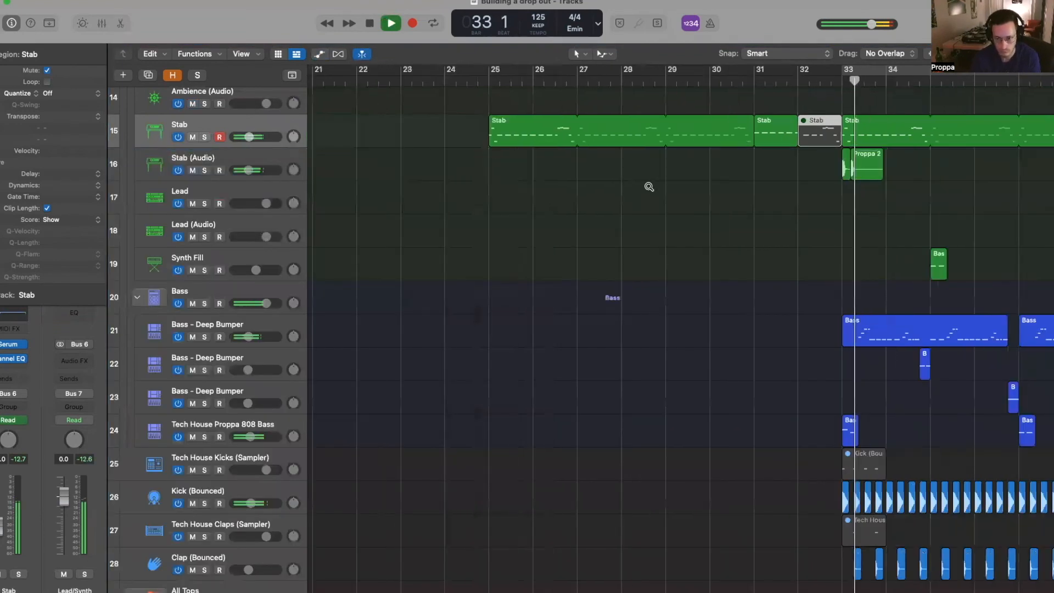
key(space)
scroll(649, 189, right, 4)
click(800, 82)
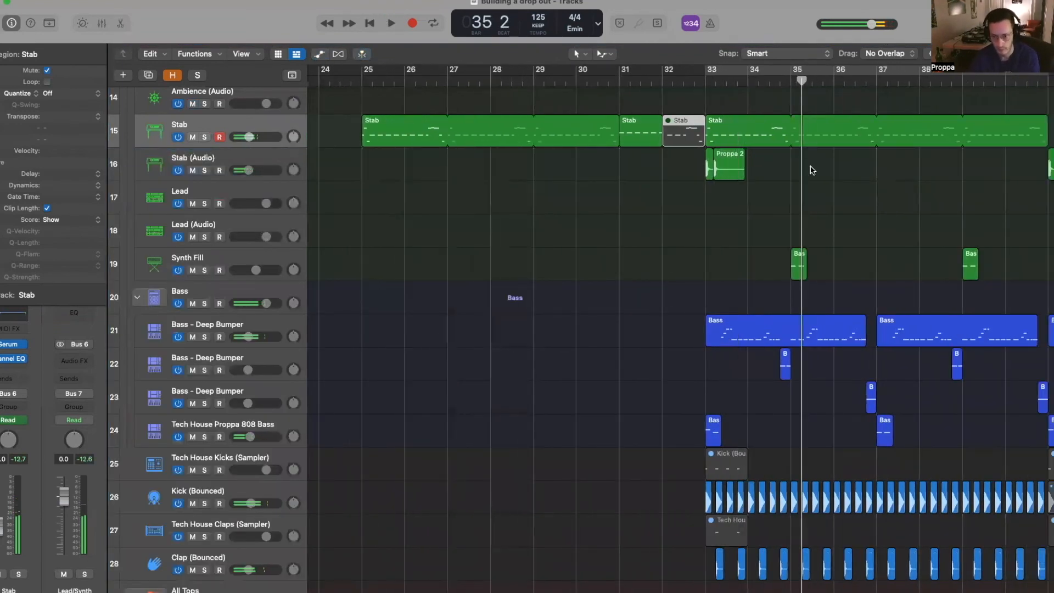
click(821, 134)
key(ctrl+m)
- Show the automation lanes and check Serum's effects rack on the Stab
key(a)
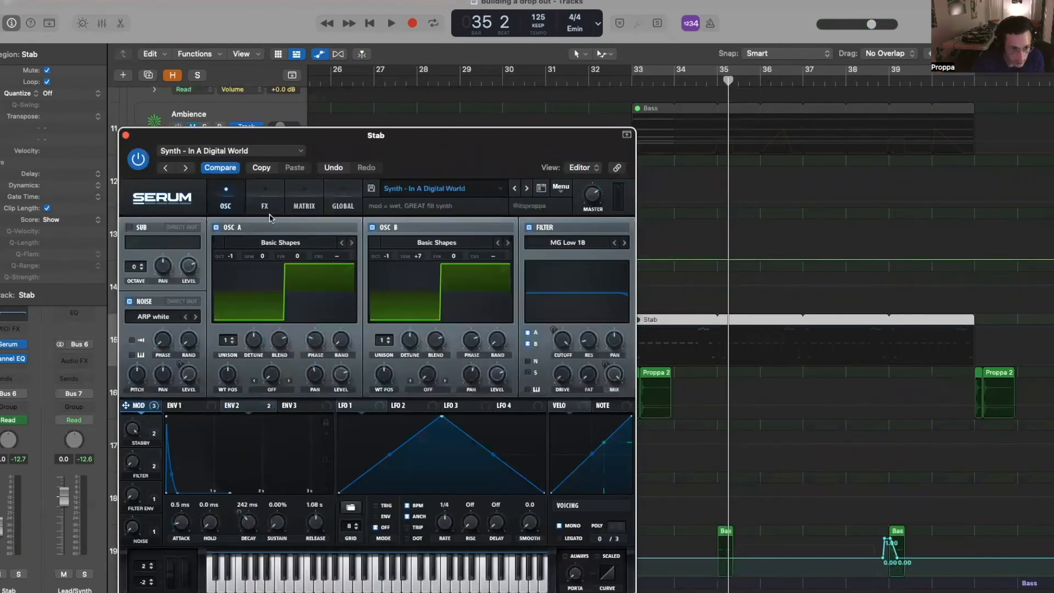
click(265, 206)
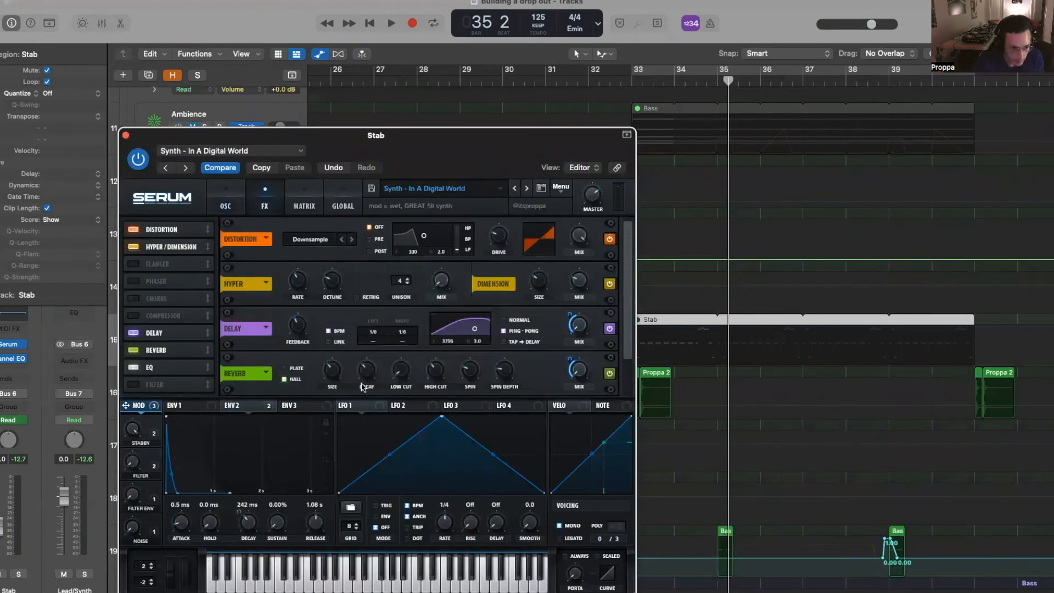
click(125, 135)
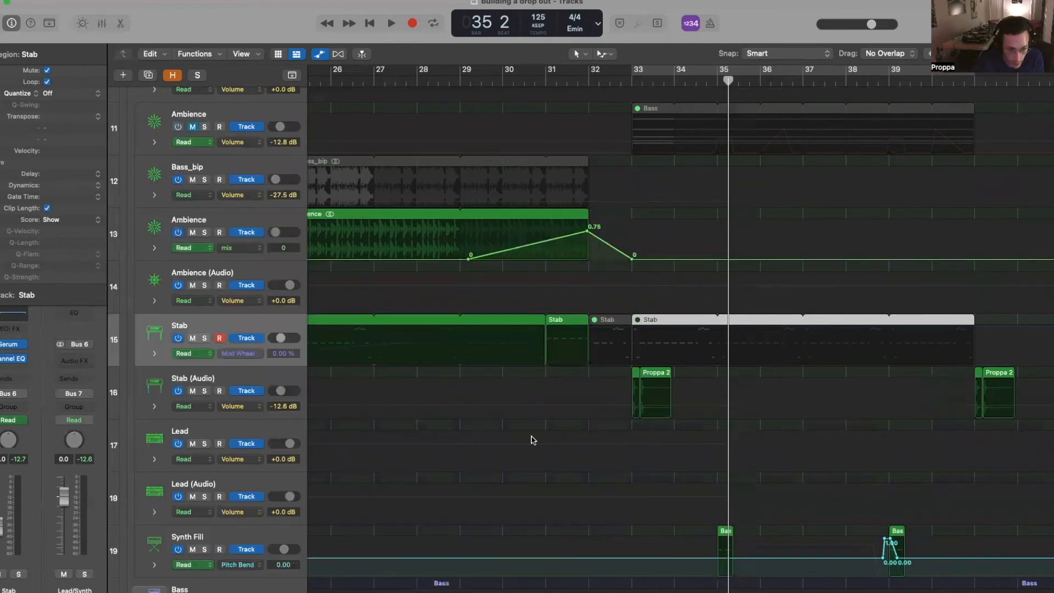
click(385, 367)
- Ramp the Stab mod wheel up to 48.16% at bar 32, dropping to 0 at bar 33
drag(590, 364, 588, 345)
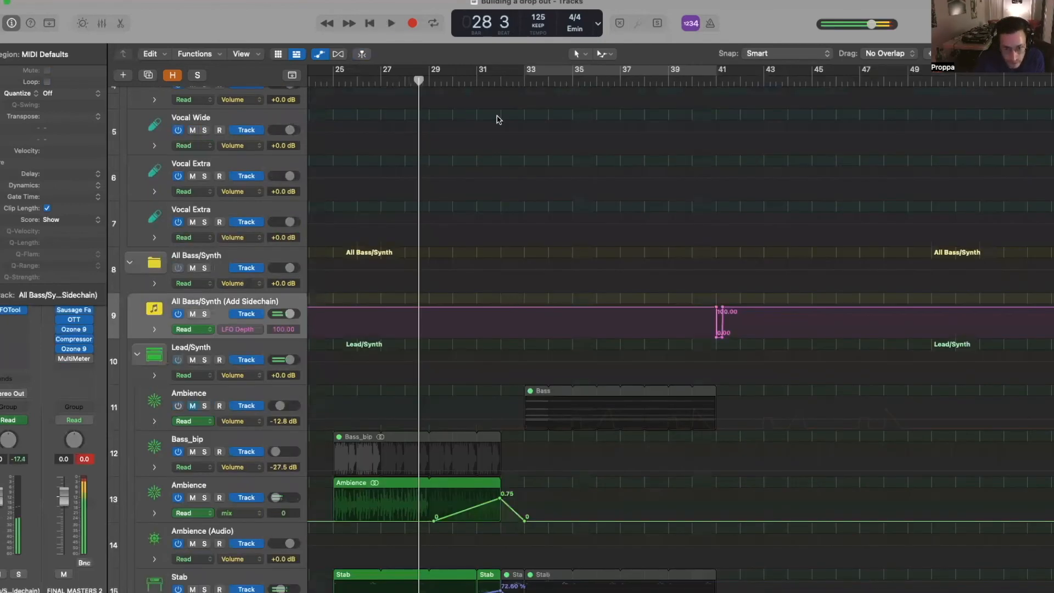
scroll(498, 119, up, 2)
click(522, 84)
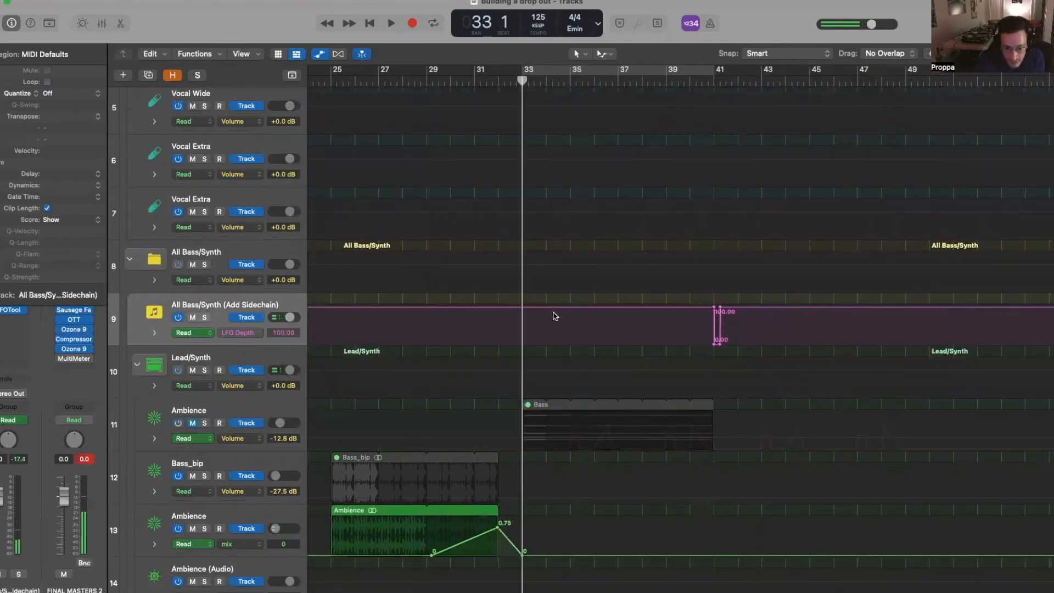
scroll(531, 311, up, 10)
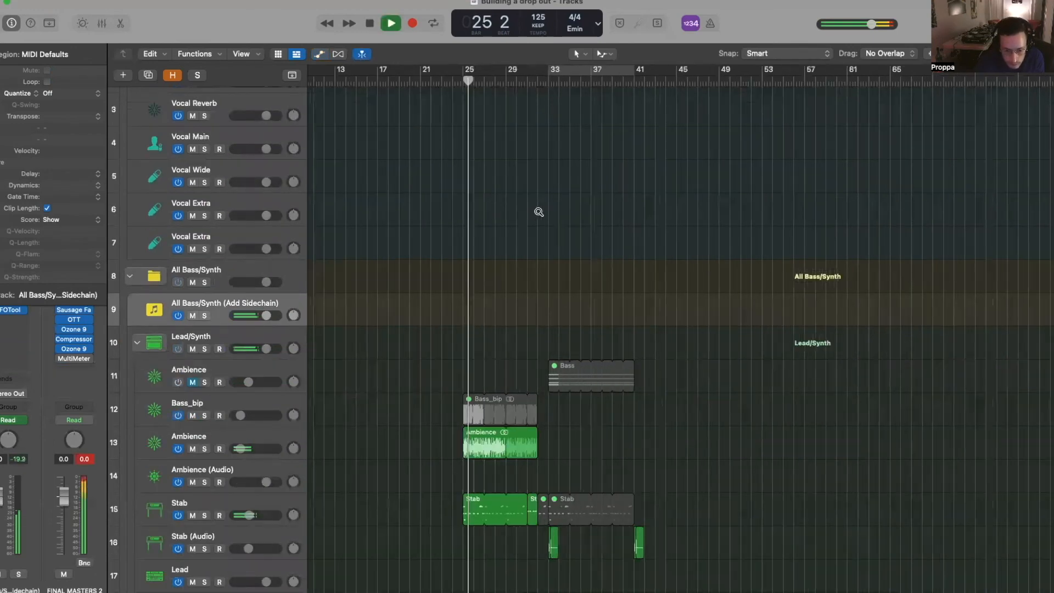
scroll(539, 212, up, 3)
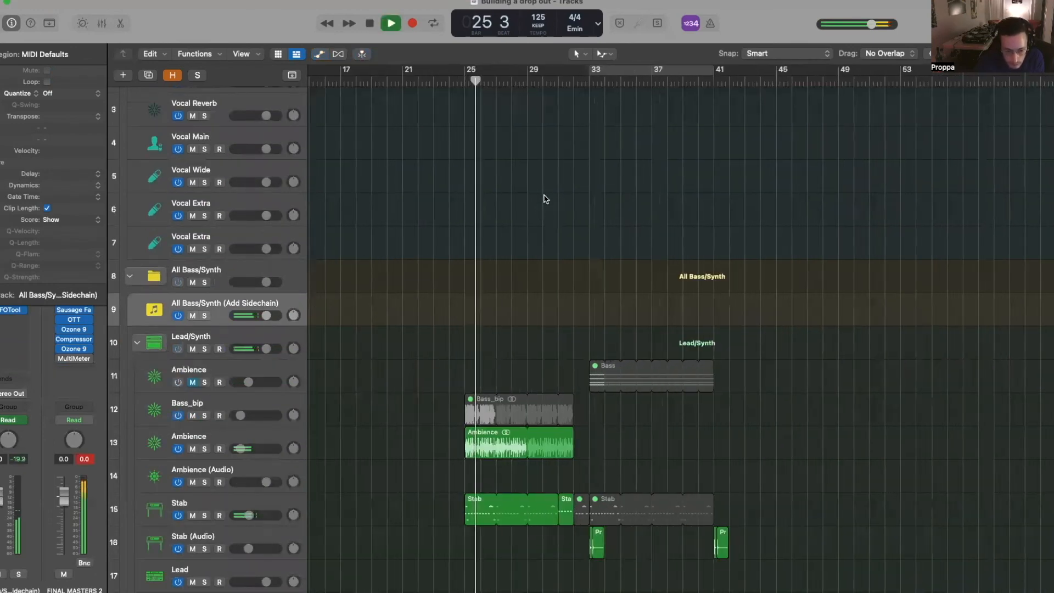
key(a)
scroll(529, 438, down, 2)
- Insert a stereo Channel EQ on Ambience with a steep 48 dB/Oct low cut at 368 Hz
key(a)
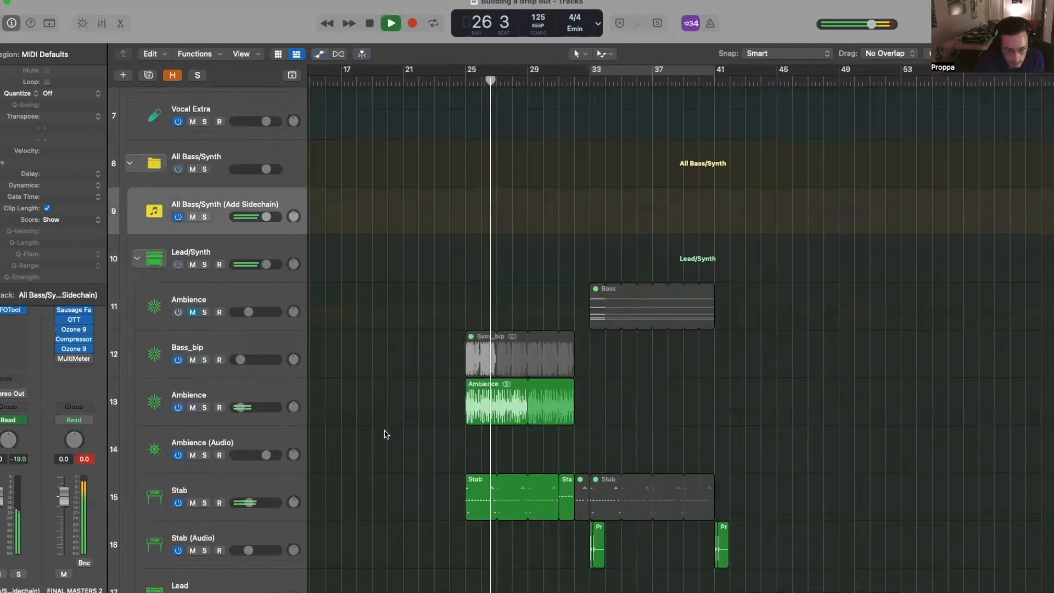
click(258, 342)
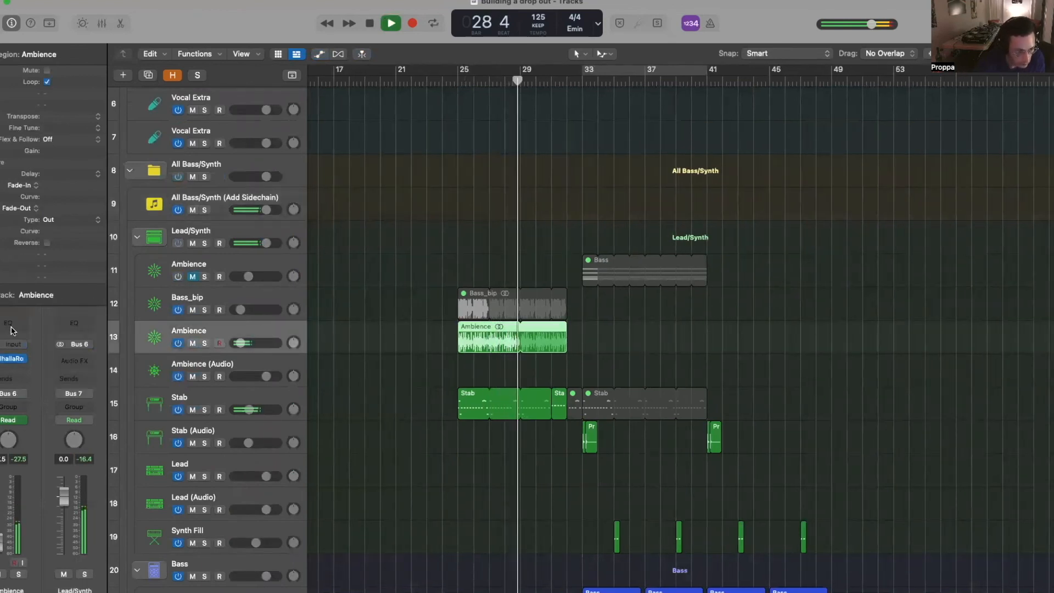
click(12, 357)
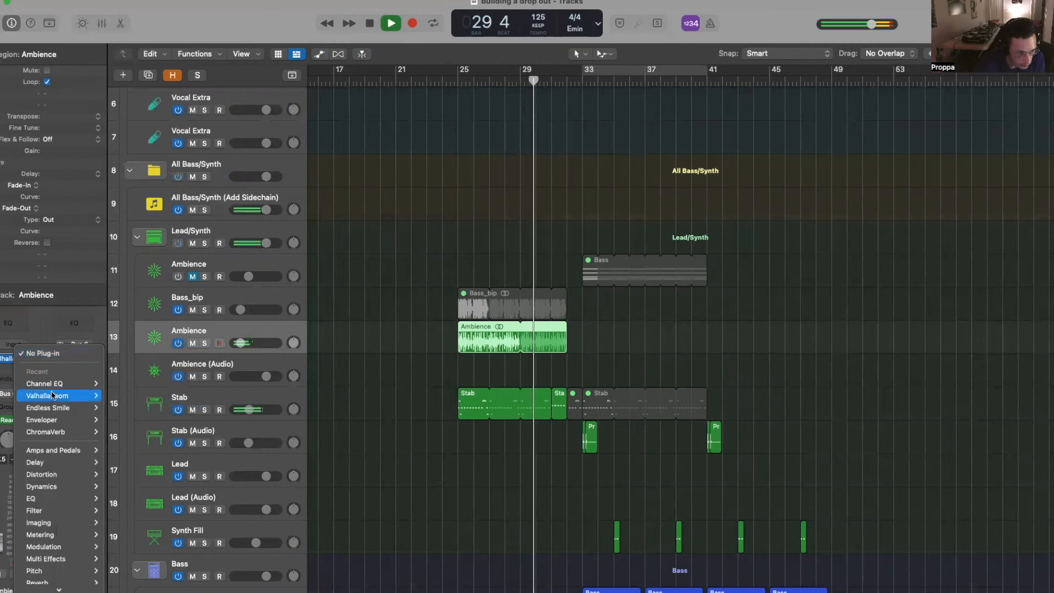
mouse_move(66, 384)
click(130, 383)
drag(383, 342, 585, 346)
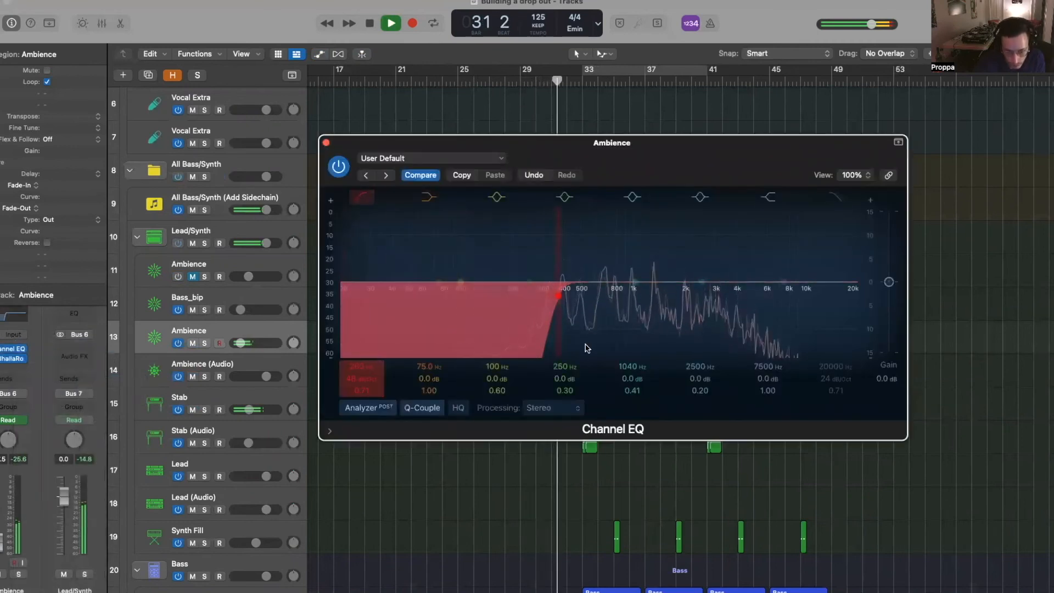
click(326, 143)
key(super+Right)
key(super+Right)
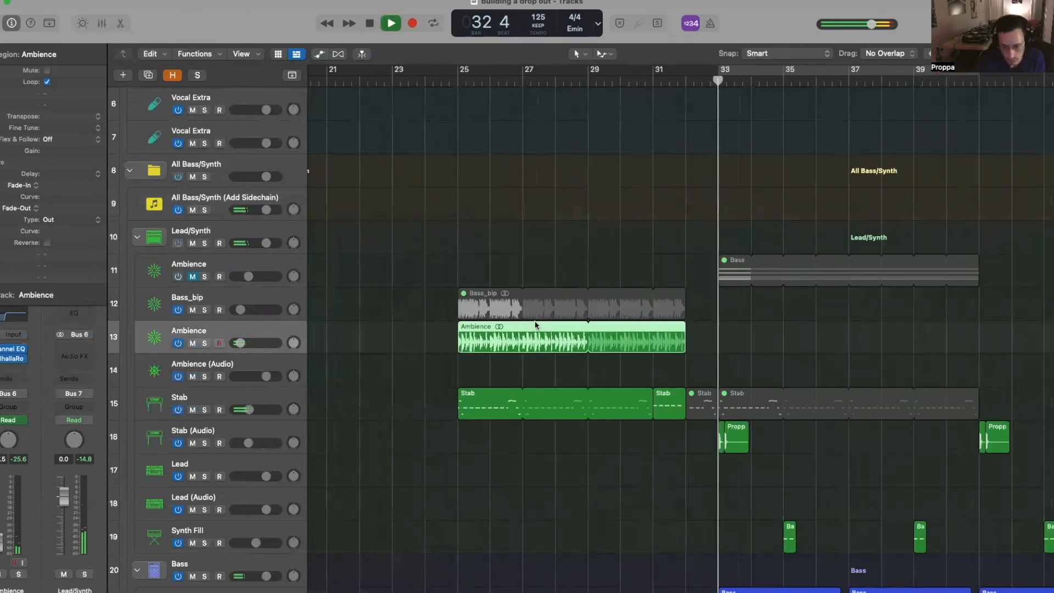
- Stop playback and move a Stab region to bar 49, leaving the track automation in place
key(super+Left)
scroll(393, 335, down, 8)
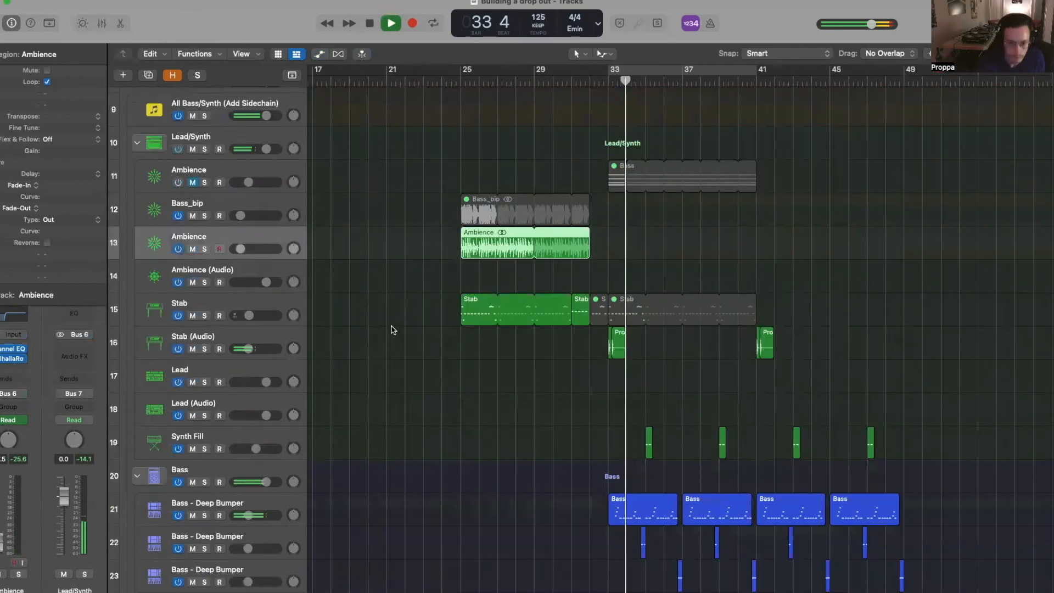
scroll(395, 326, up, 5)
scroll(401, 325, right, 4)
key(super+Right)
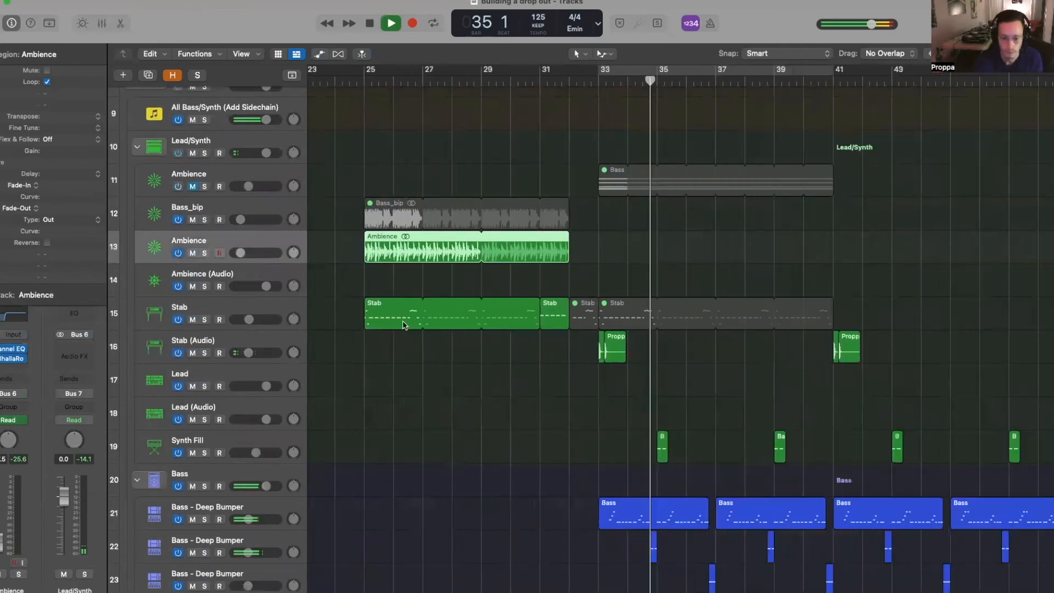
key(super+Left)
key(super+Left)
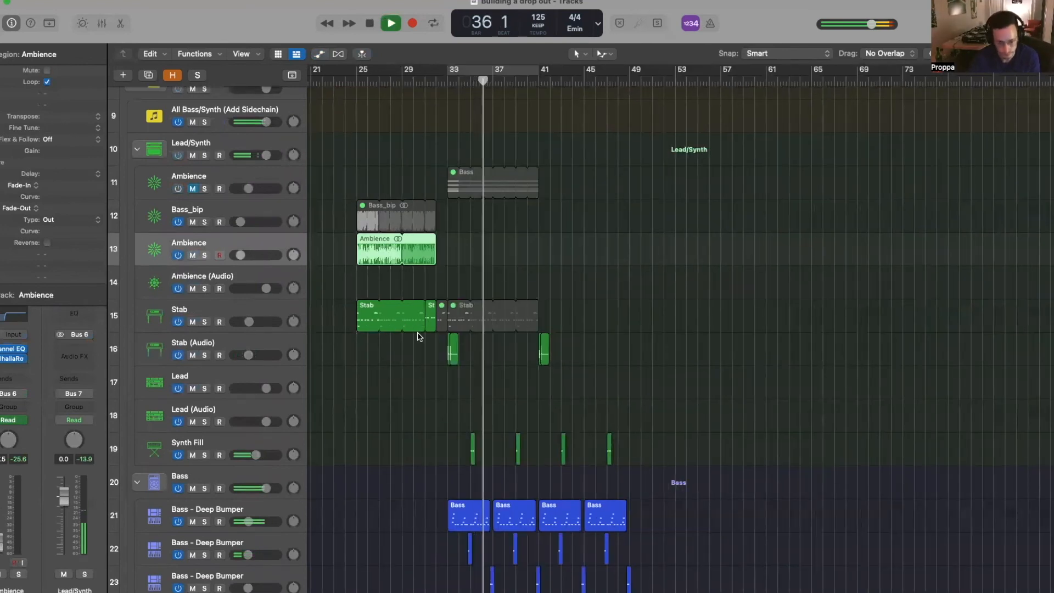
key(space)
drag(458, 314, 641, 319)
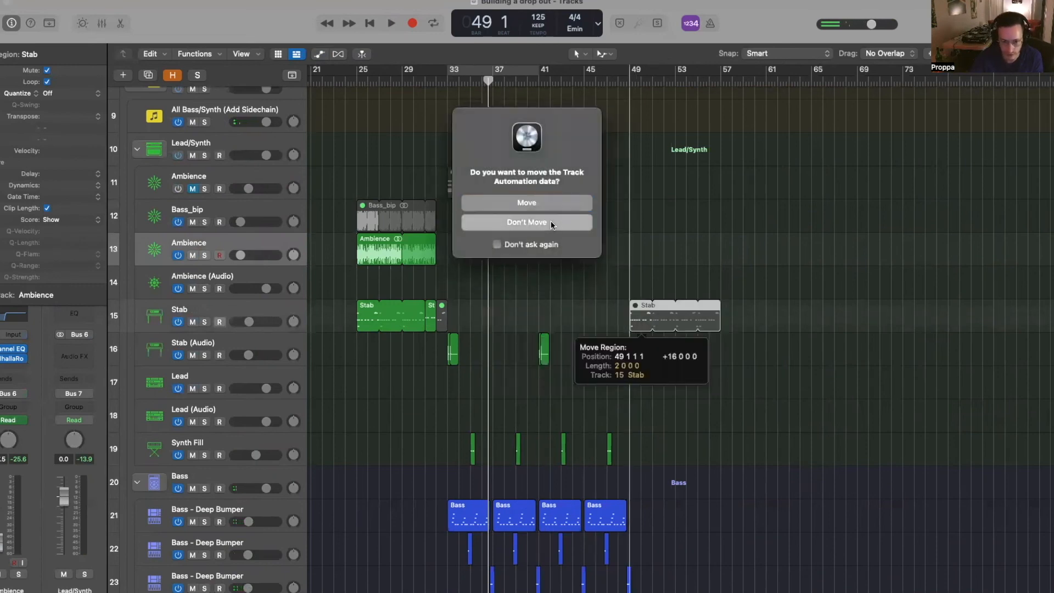
click(552, 225)
- Split the looped Stab region at the playhead and select the Stab track's regions
scroll(511, 348, up, 5)
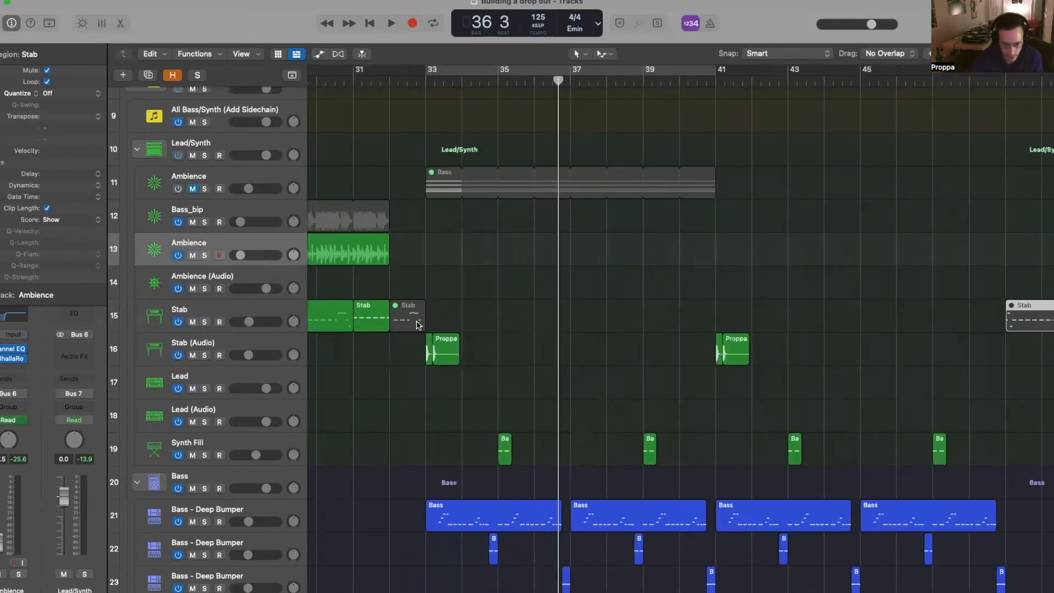
scroll(416, 325, down, 2)
scroll(416, 325, left, 3)
drag(520, 291, 526, 326)
key(super+t)
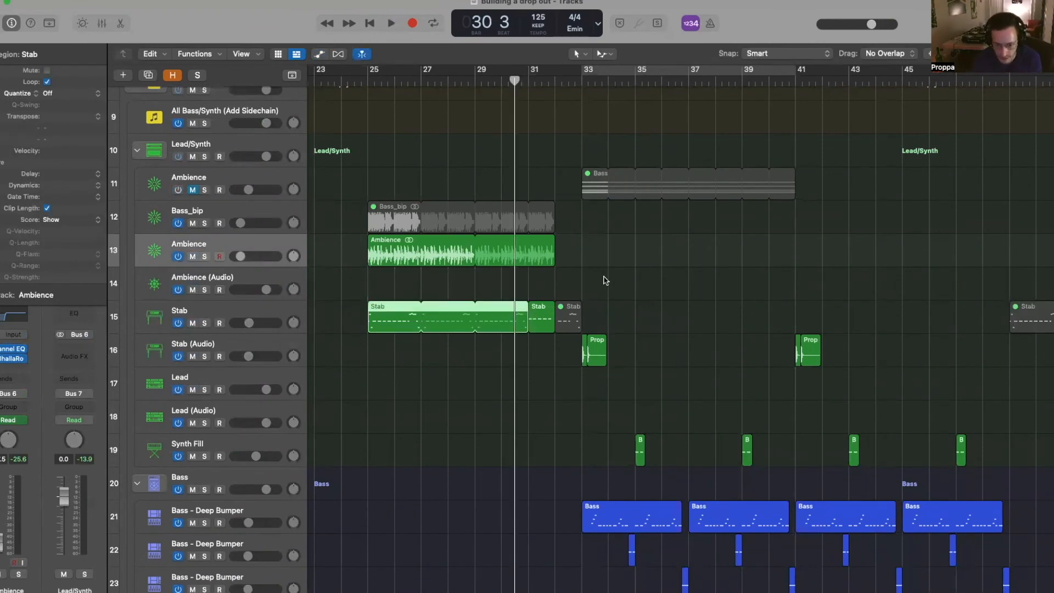
key(super+Left)
click(270, 317)
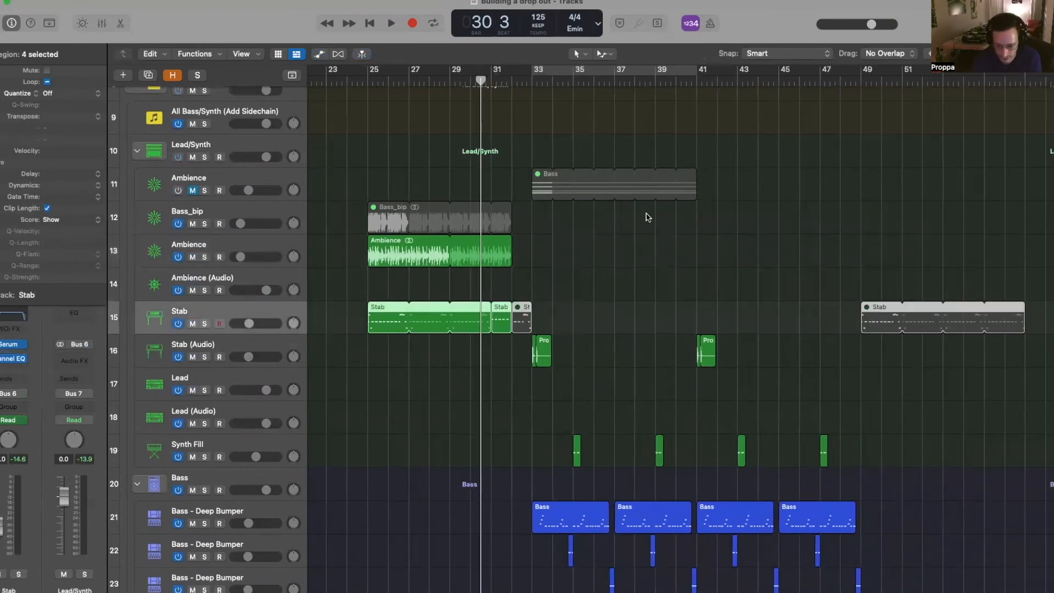
- Paste a Stab region at bar 40 and start playback
drag(626, 82, 685, 76)
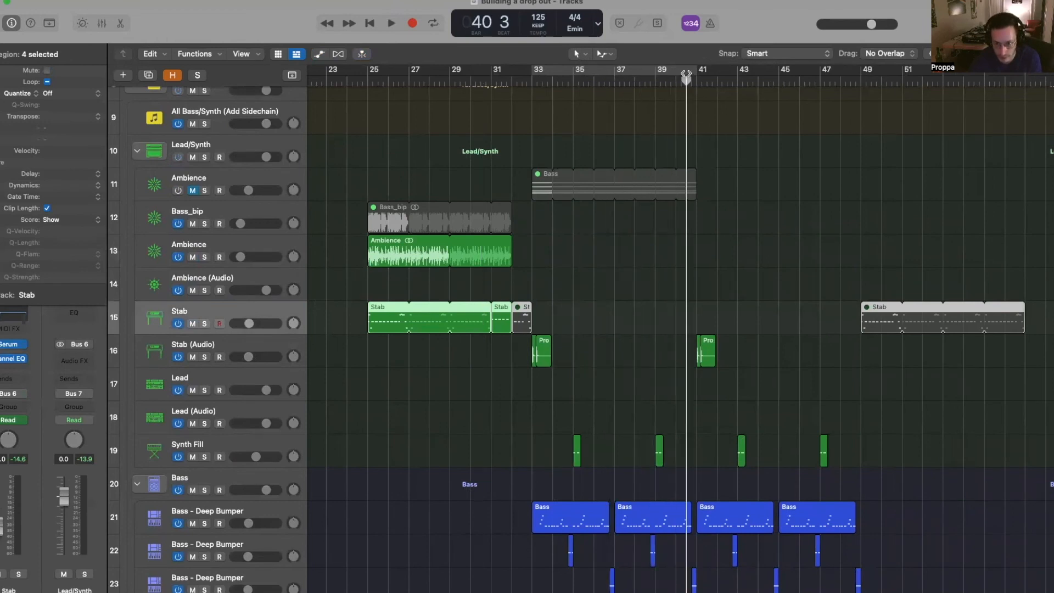
key(super+v)
key(Return)
key(a)
key(space)
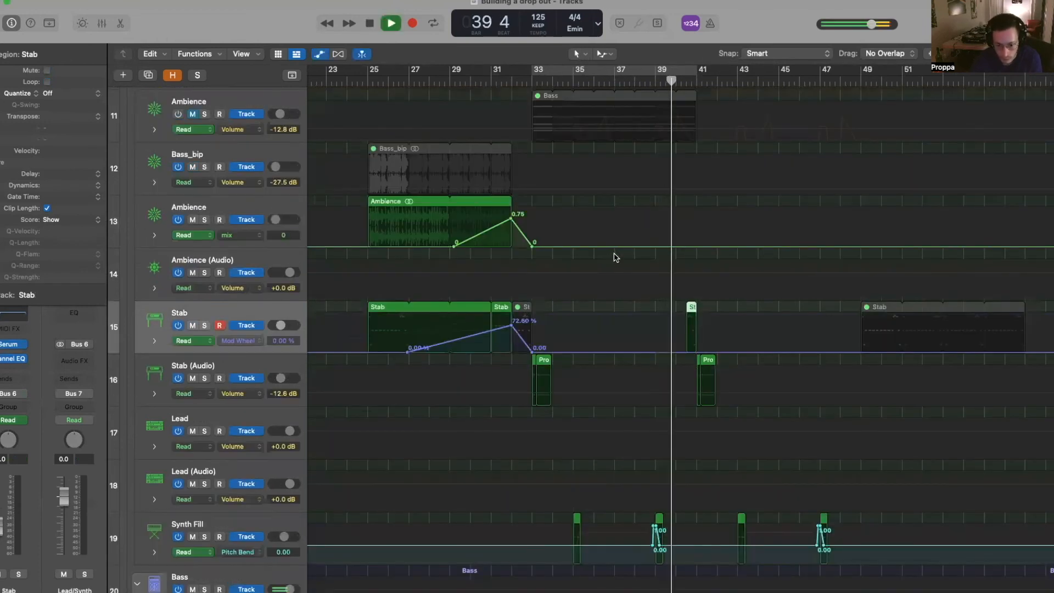
ctrl+alt+click(631, 258)
key(a)
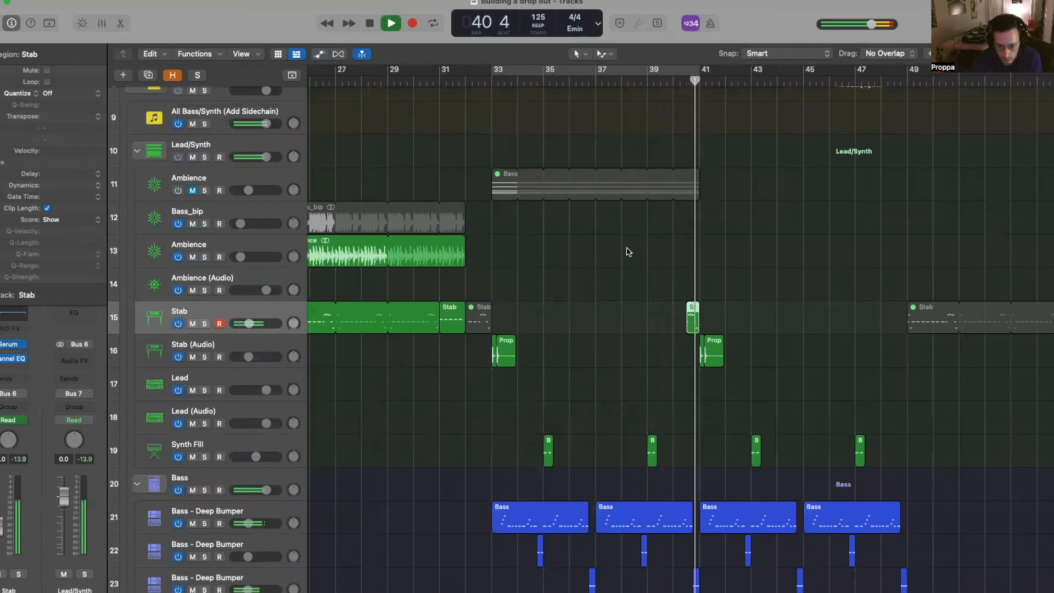
scroll(616, 264, down, 1)
scroll(616, 265, up, 2)
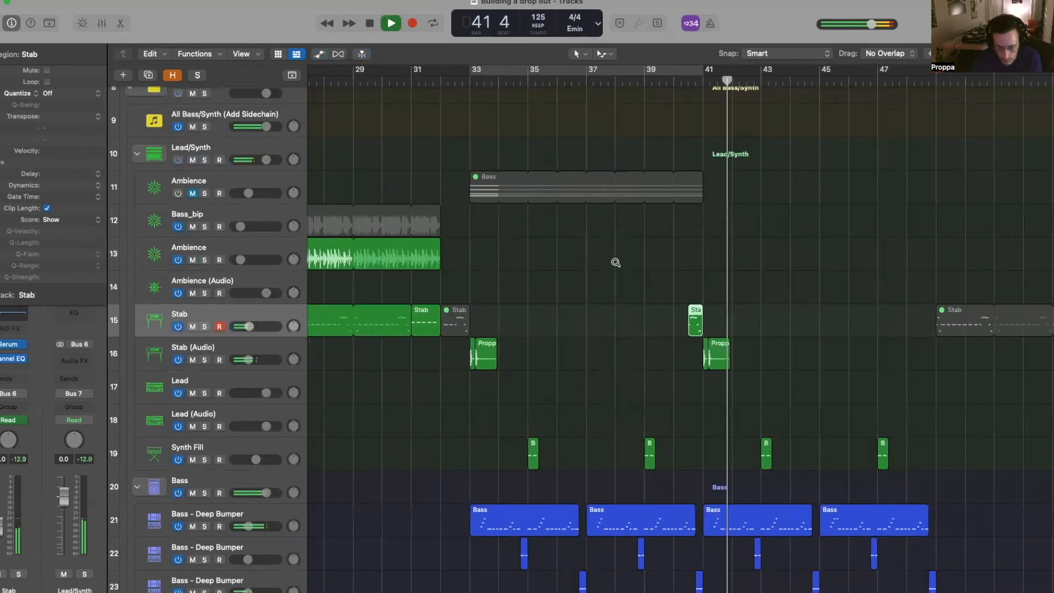
scroll(616, 264, down, 4)
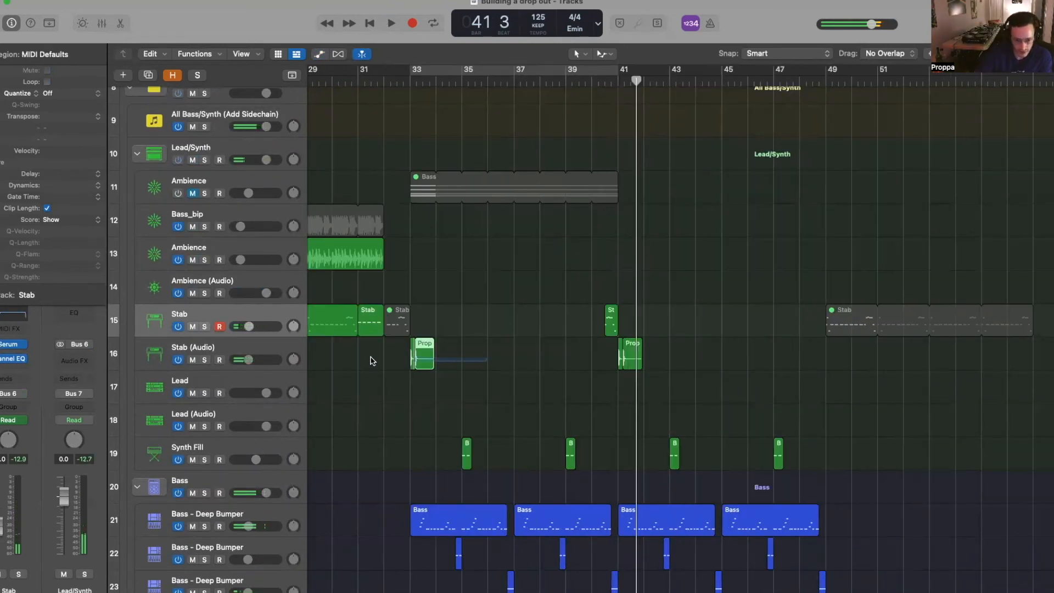
- Paste a copy of the bar-49 Stab region at bar 33, the start of the drop
drag(371, 356, 374, 355)
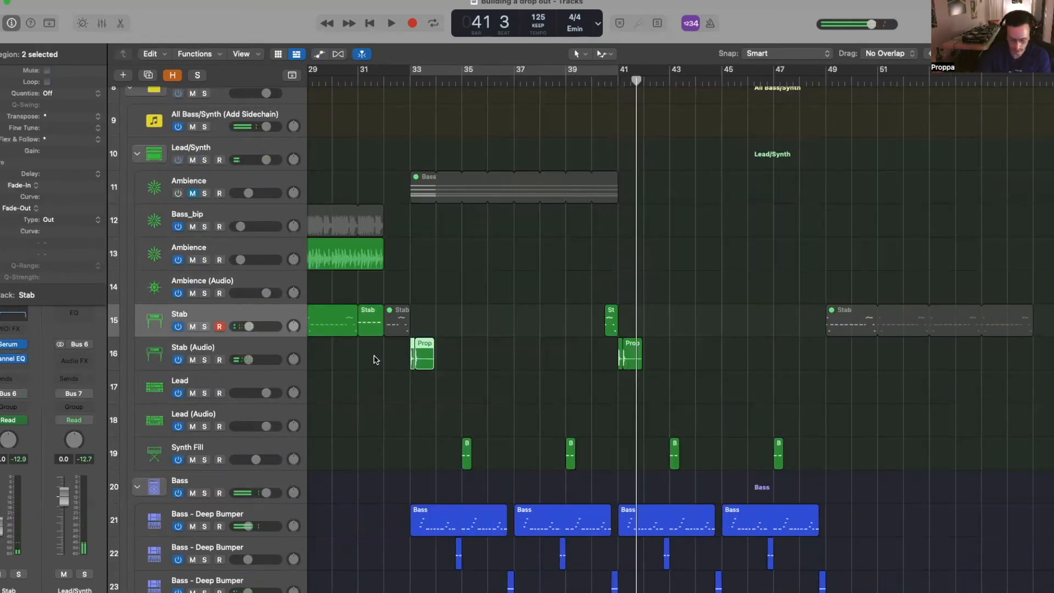
scroll(391, 339, left, 4)
scroll(384, 339, right, 9)
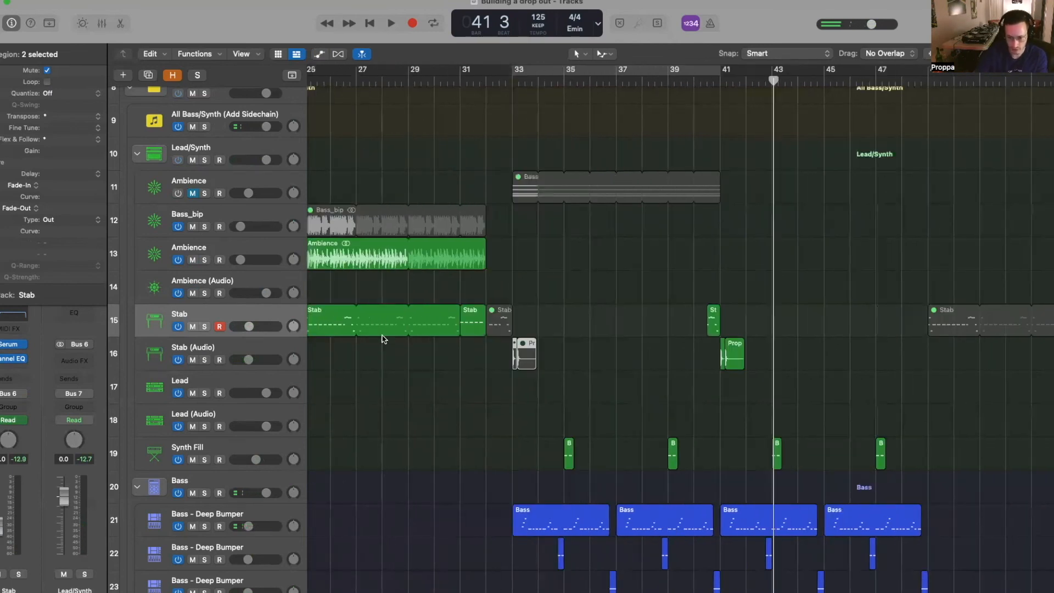
click(613, 81)
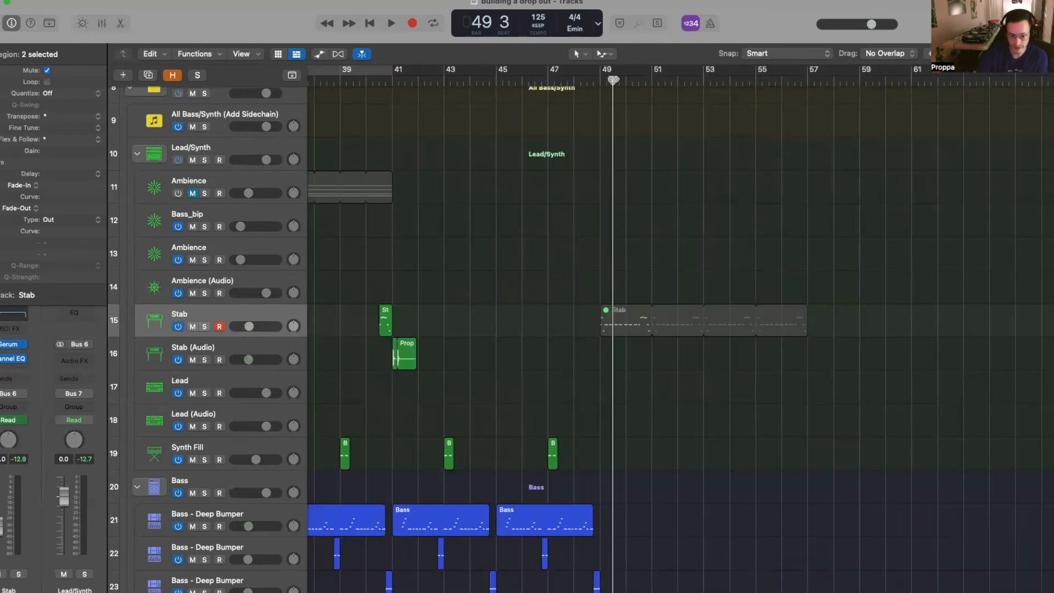
click(620, 323)
scroll(495, 247, left, 5)
click(319, 81)
key(super+v)
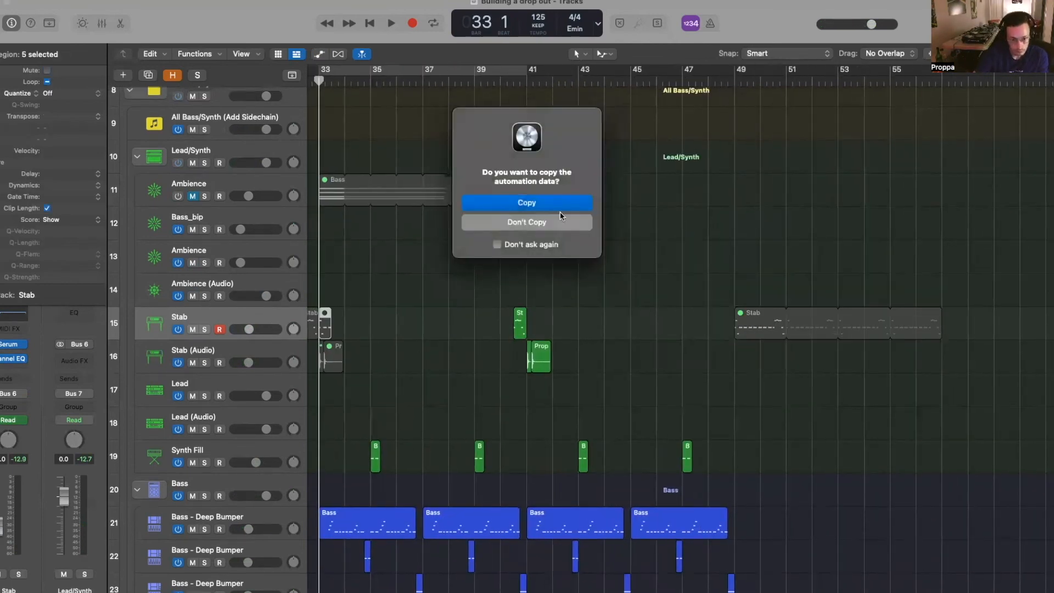
key(Return)
scroll(421, 345, left, 3)
key(space)
- Stop playback and return the playhead to bar 33 beat 2
scroll(420, 319, up, 10)
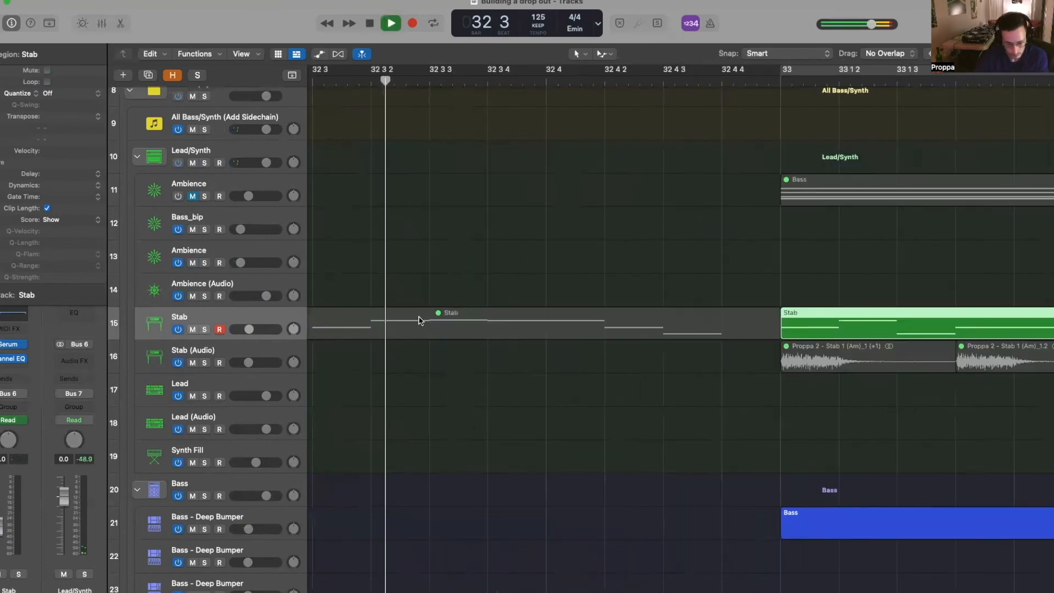
scroll(420, 320, down, 4)
scroll(439, 339, right, 4)
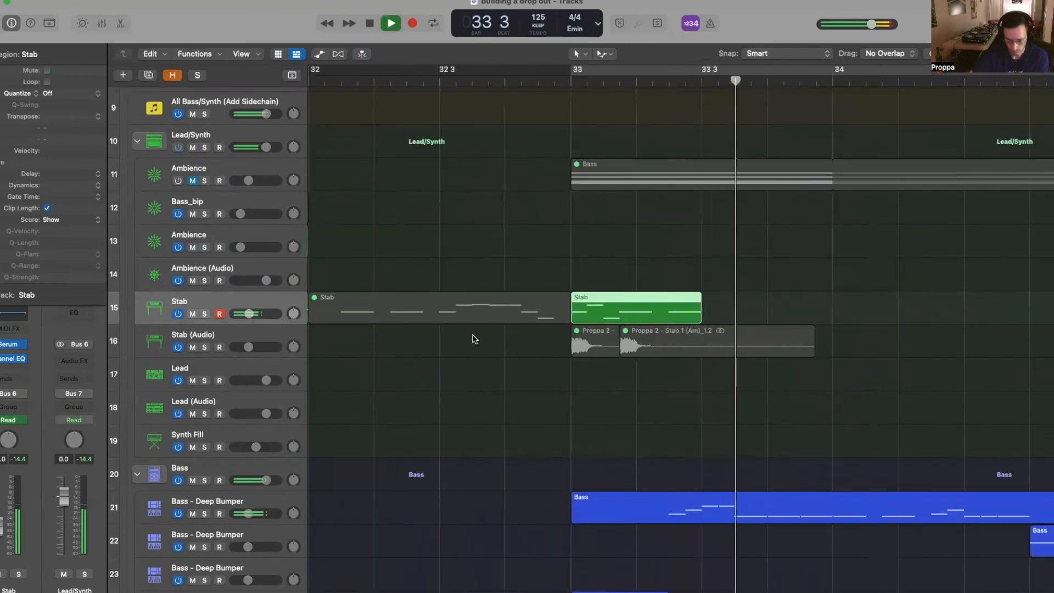
scroll(649, 332, right, 1)
scroll(650, 332, down, 1)
key(space)
scroll(650, 332, down, 1)
click(611, 83)
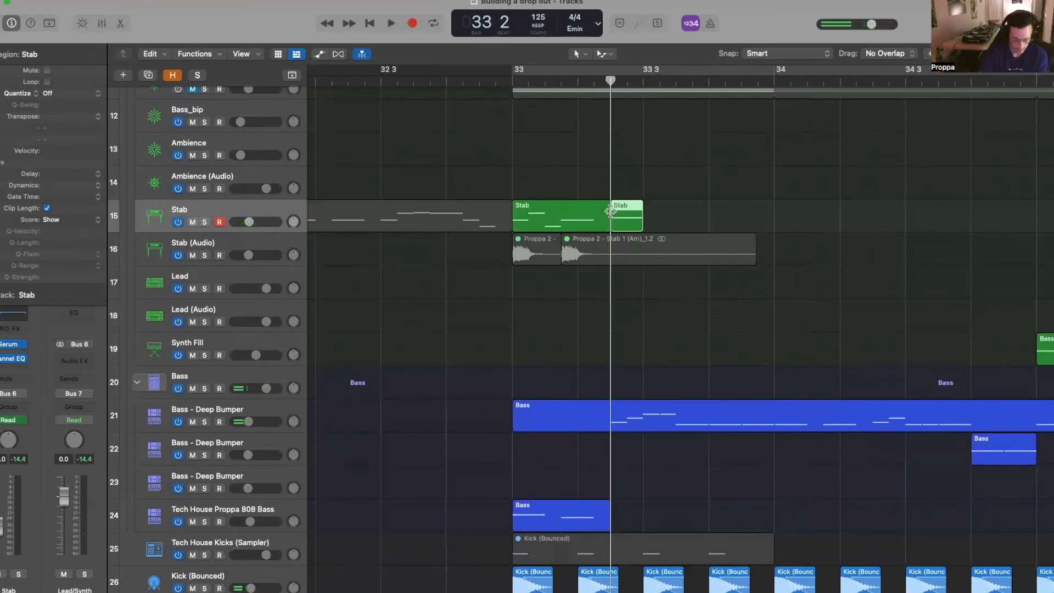
- Mute the short second Stab region and lower Stab Macro 1 to 62.99% after bar 33
key(a)
key(ctrl+m)
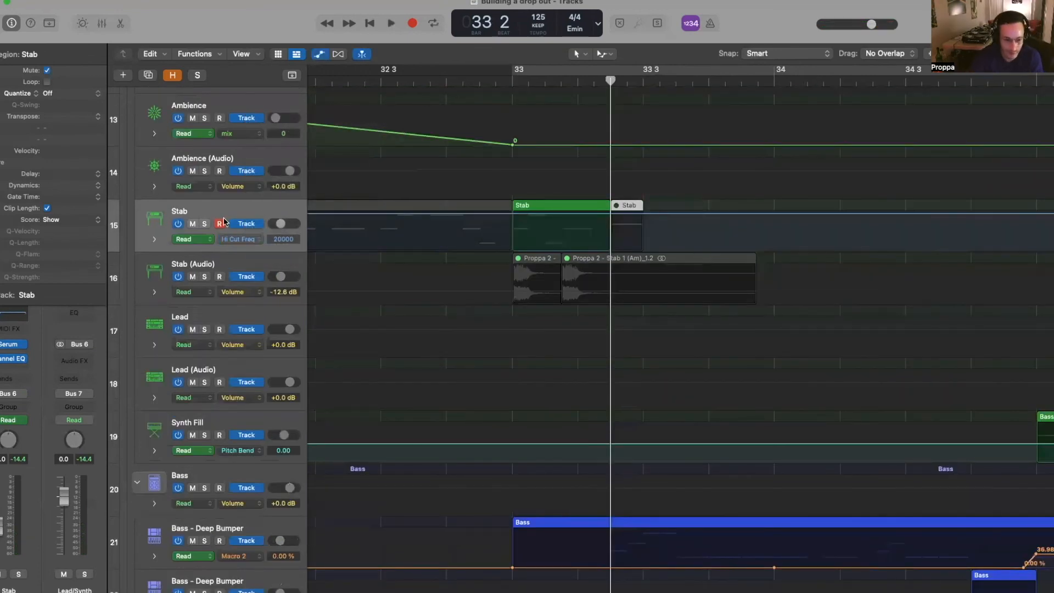
click(8, 349)
click(133, 138)
scroll(568, 224, down, 4)
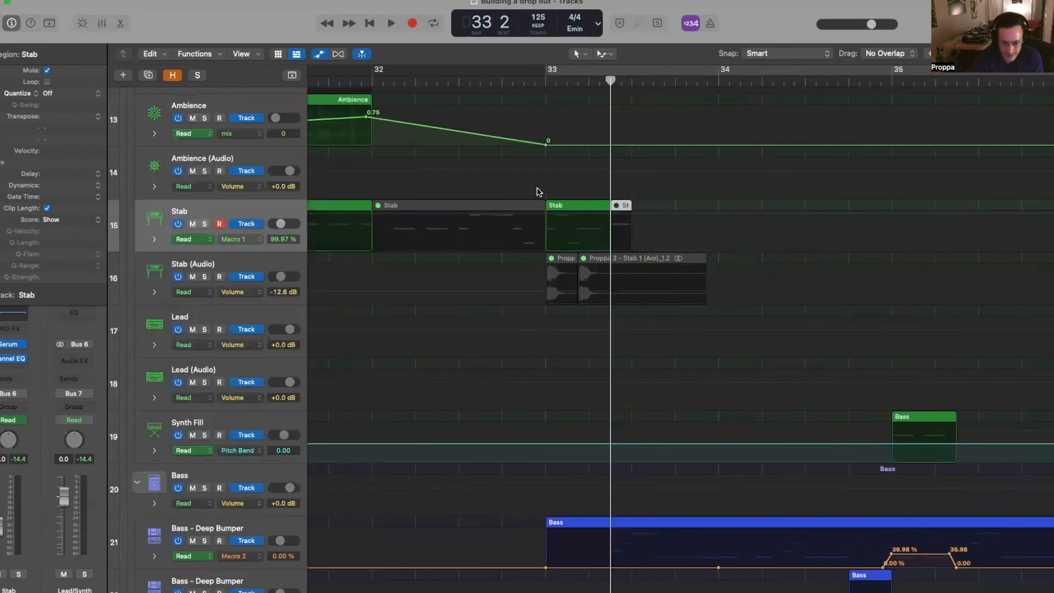
click(567, 216)
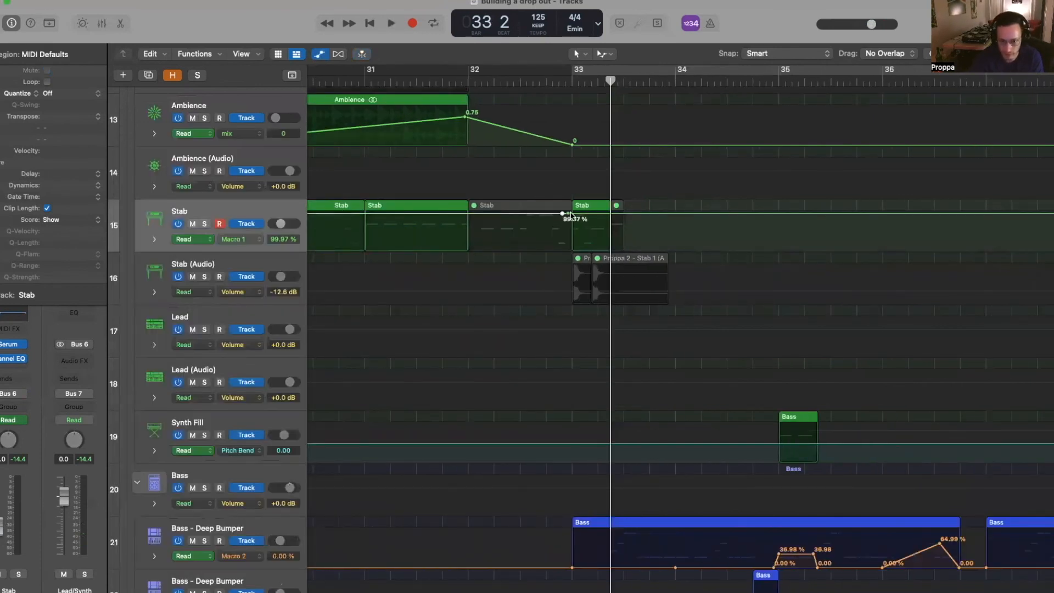
drag(687, 213, 686, 227)
click(546, 82)
key(space)
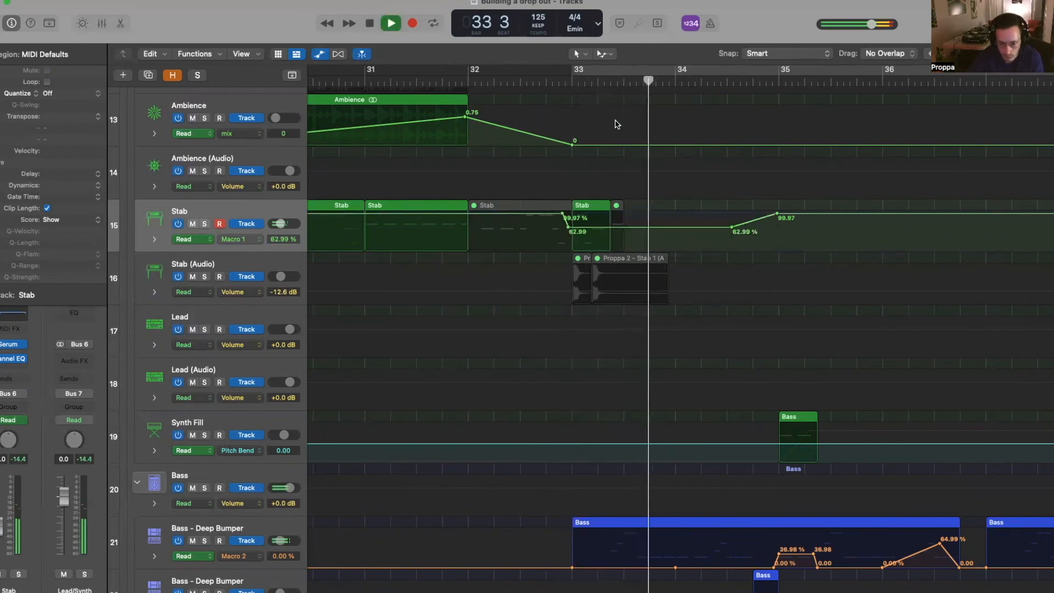
- Add a 99.97% Macro 1 point and ramp it down to 0% into bar 32
key(super+Left)
key(super+Left)
key(a)
scroll(628, 140, right, 5)
key(a)
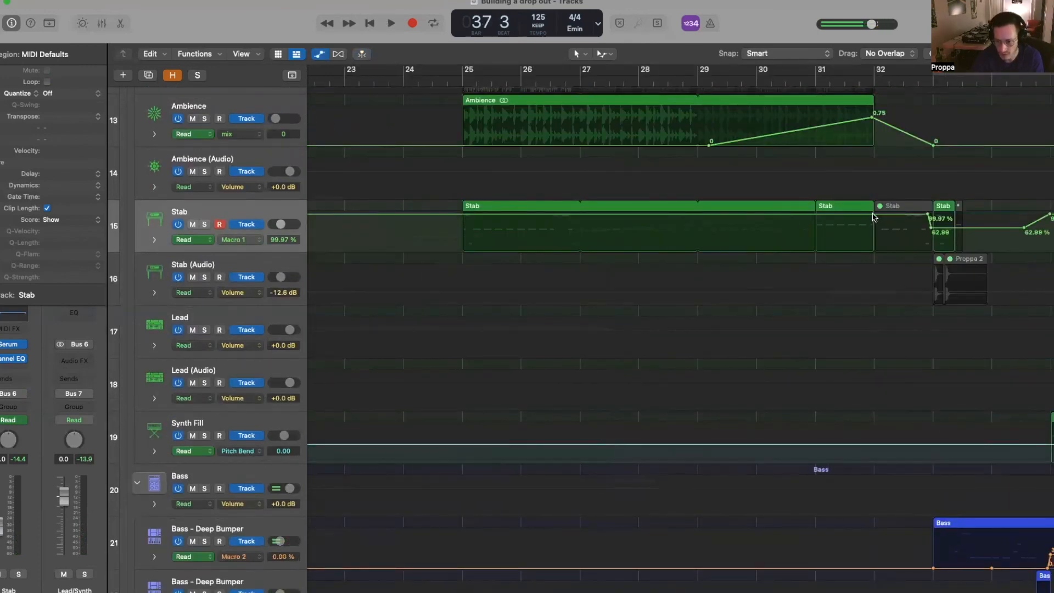
click(873, 214)
drag(904, 215, 902, 256)
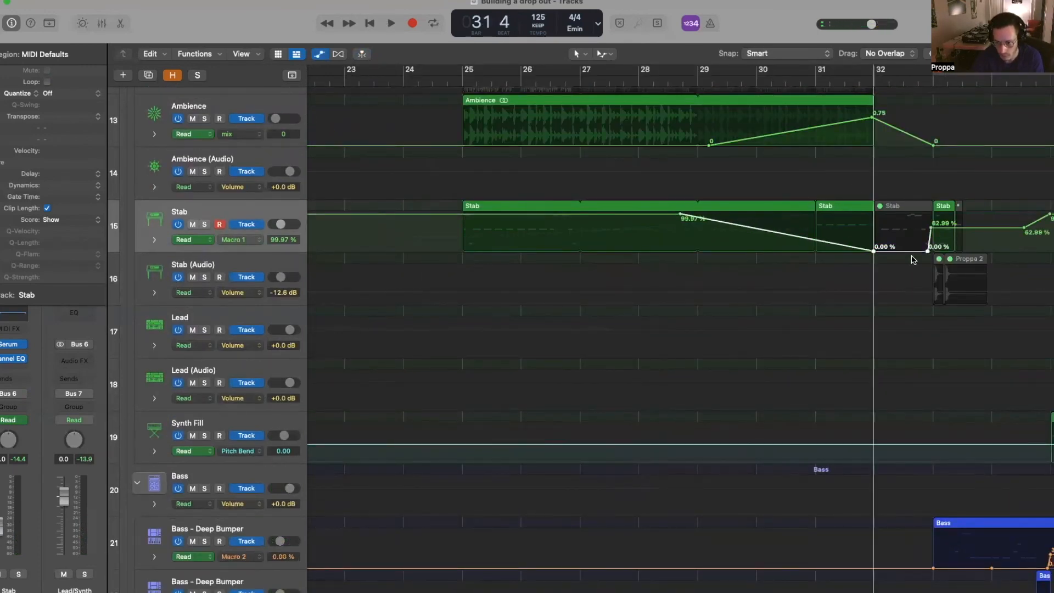
double_click(680, 80)
key(super+Left)
key(super+Left)
- Hide automation, shrink track heights, and scroll through the drop during playback
key(a)
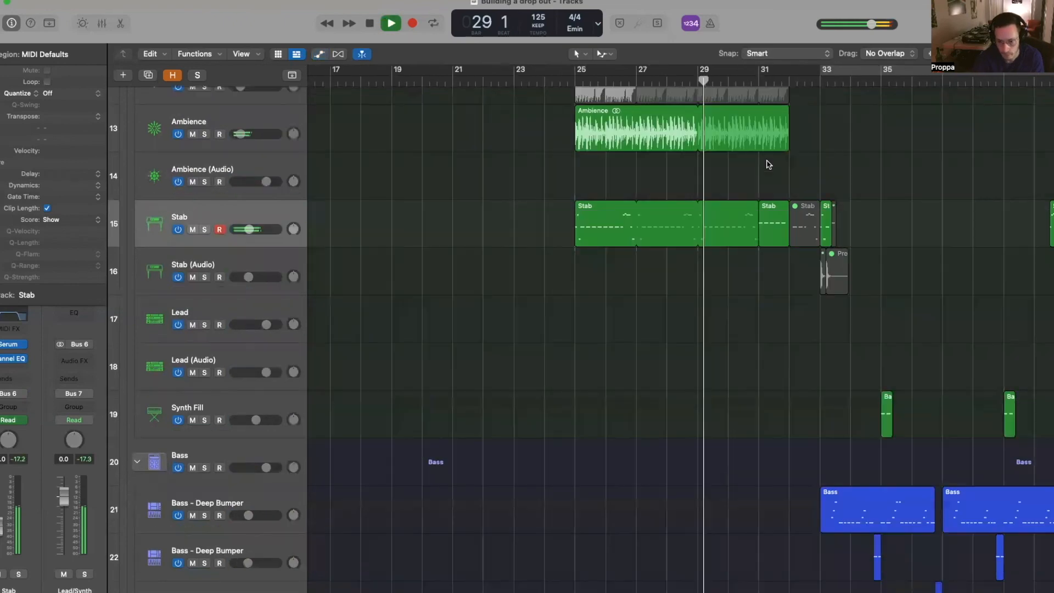
key(super+Up)
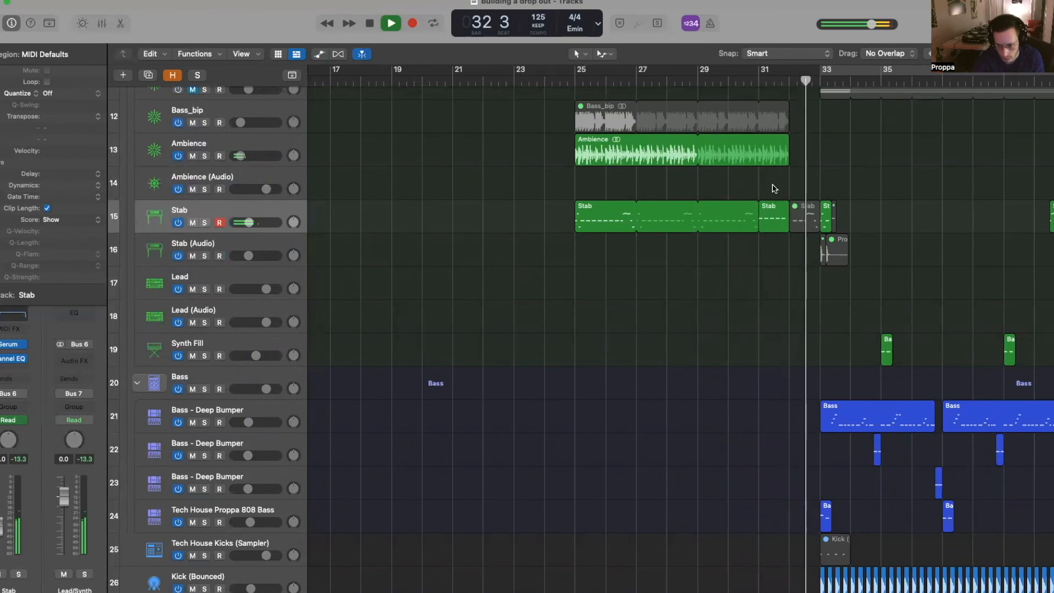
scroll(774, 189, right, 2)
scroll(775, 189, down, 6)
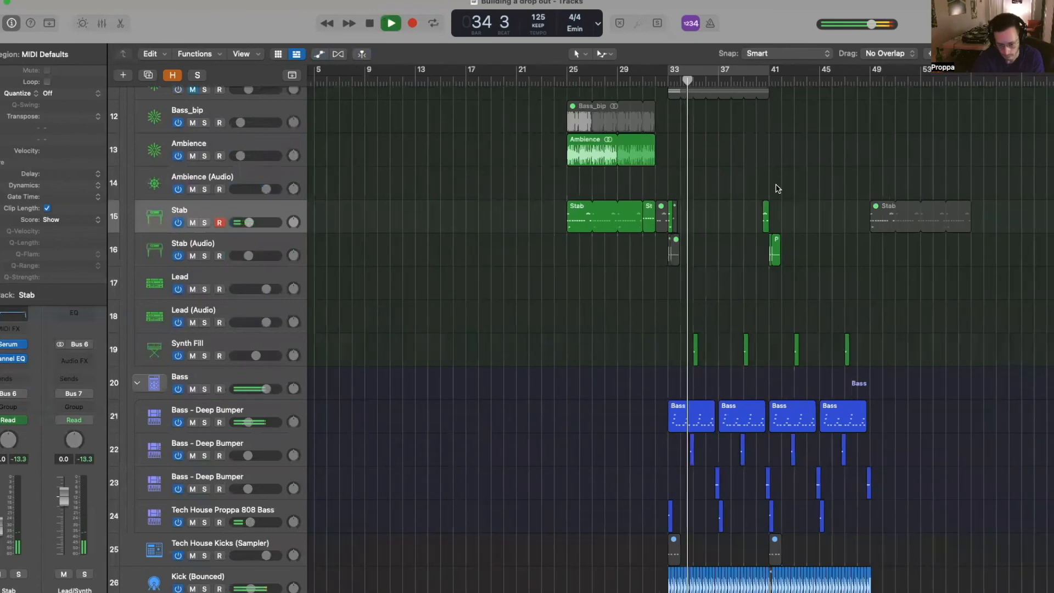
scroll(786, 181, right, 2)
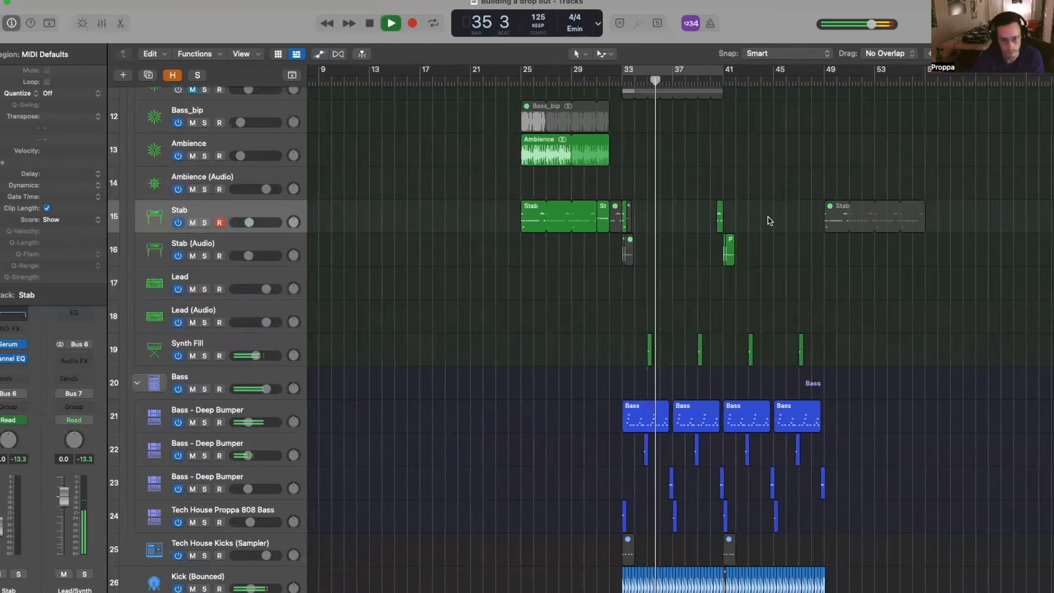
scroll(770, 220, right, 3)
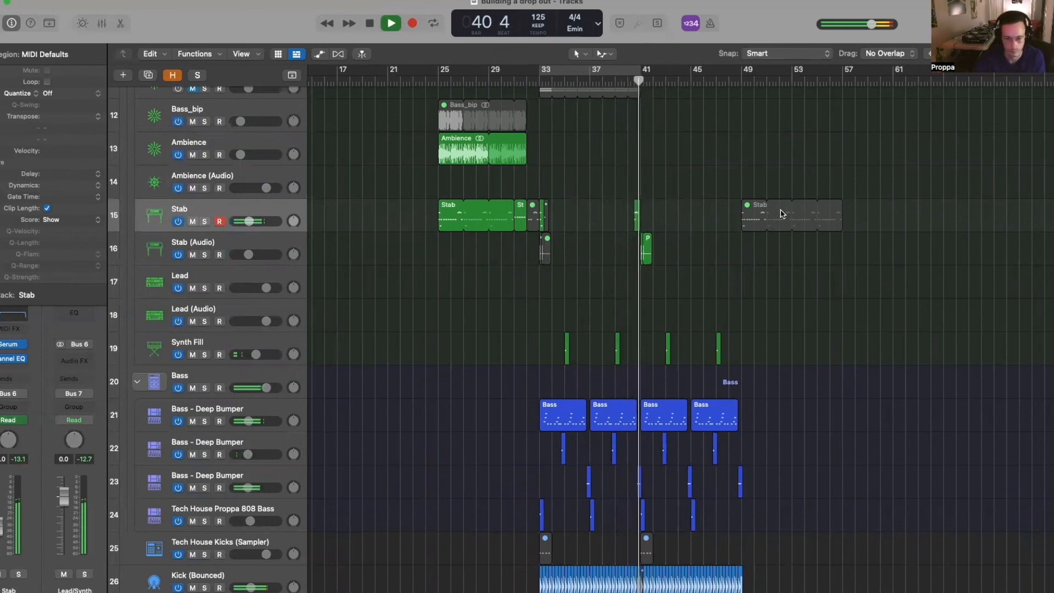
key(super+Right)
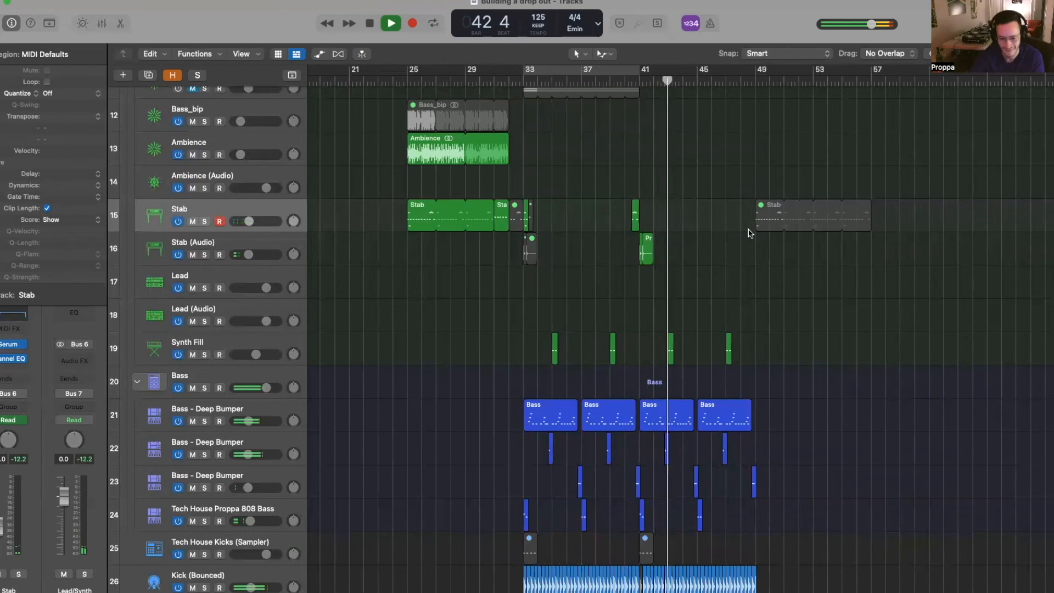
scroll(745, 242, down, 5)
scroll(743, 239, up, 5)
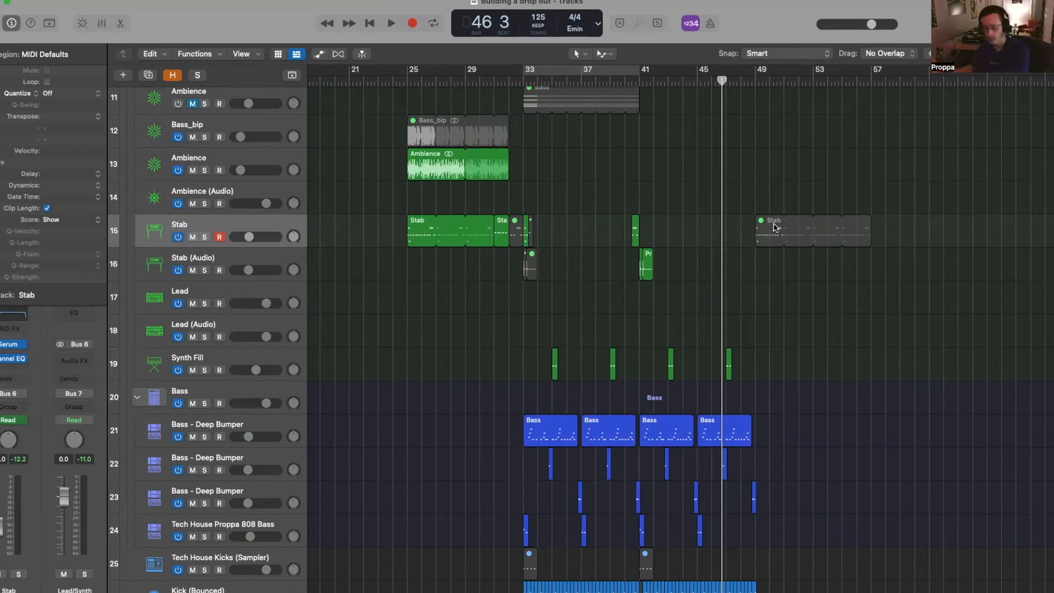
- Review the drop by selecting the Ambience, Stab, Synth Fill and TOPS BOUNCE#01 regions
click(494, 148)
click(444, 229)
scroll(446, 230, down, 5)
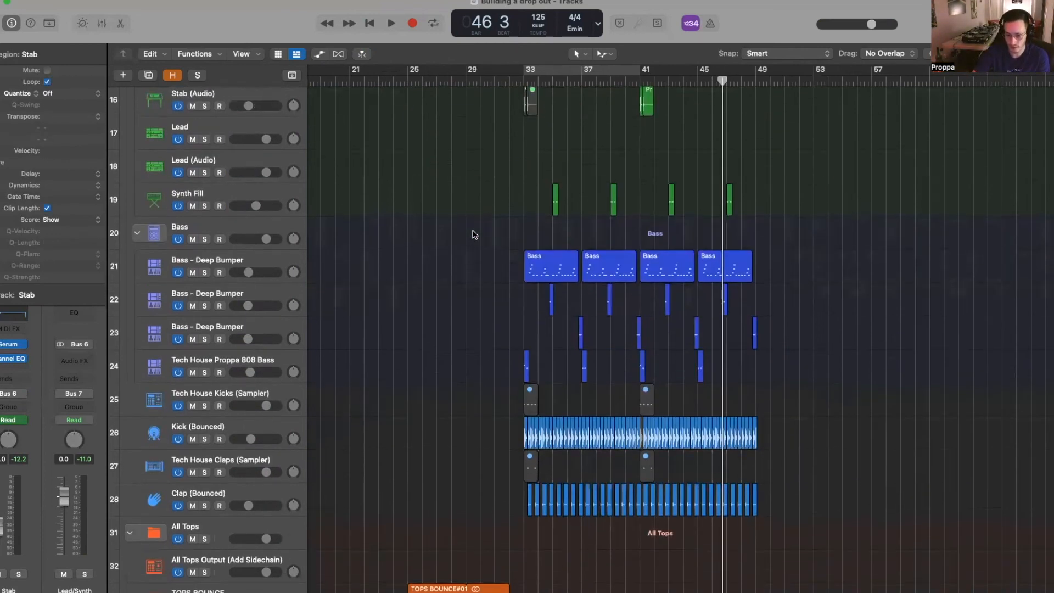
drag(480, 265, 881, 373)
scroll(619, 282, up, 5)
drag(517, 338, 906, 303)
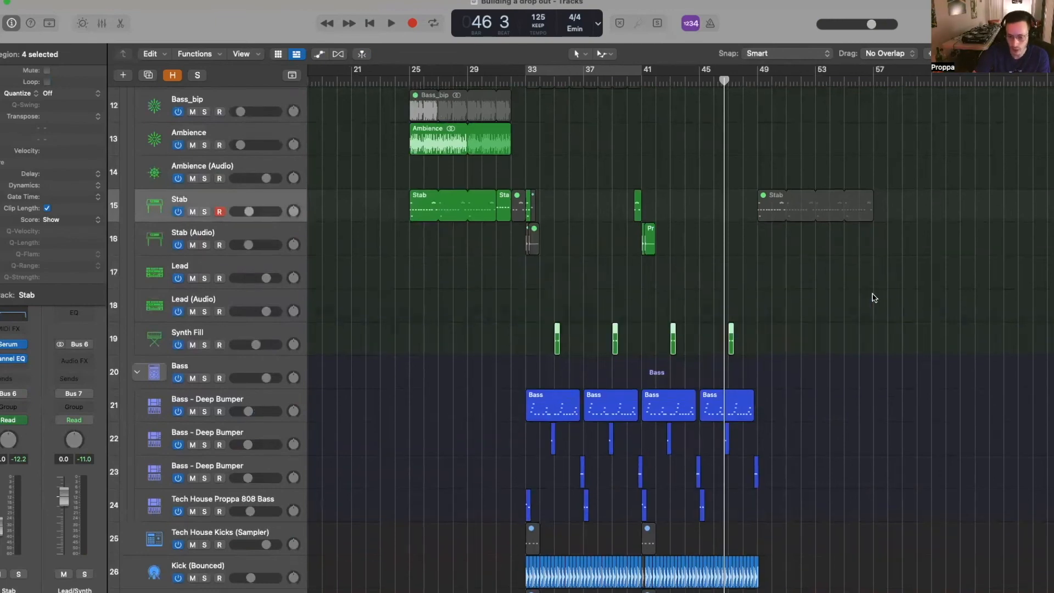
scroll(875, 296, up, 3)
scroll(879, 291, down, 9)
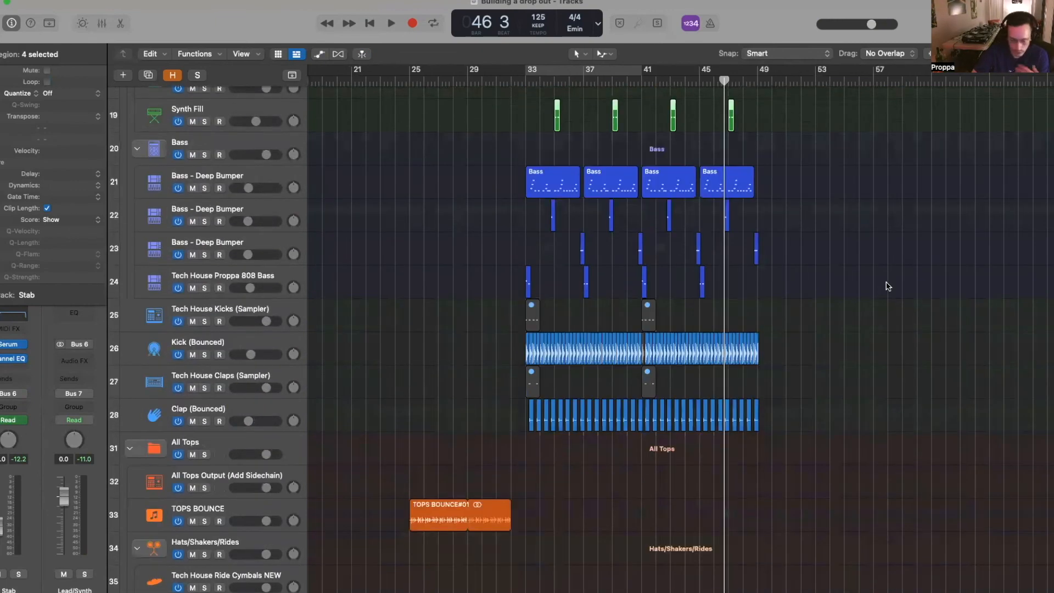
scroll(779, 342, down, 3)
click(472, 446)
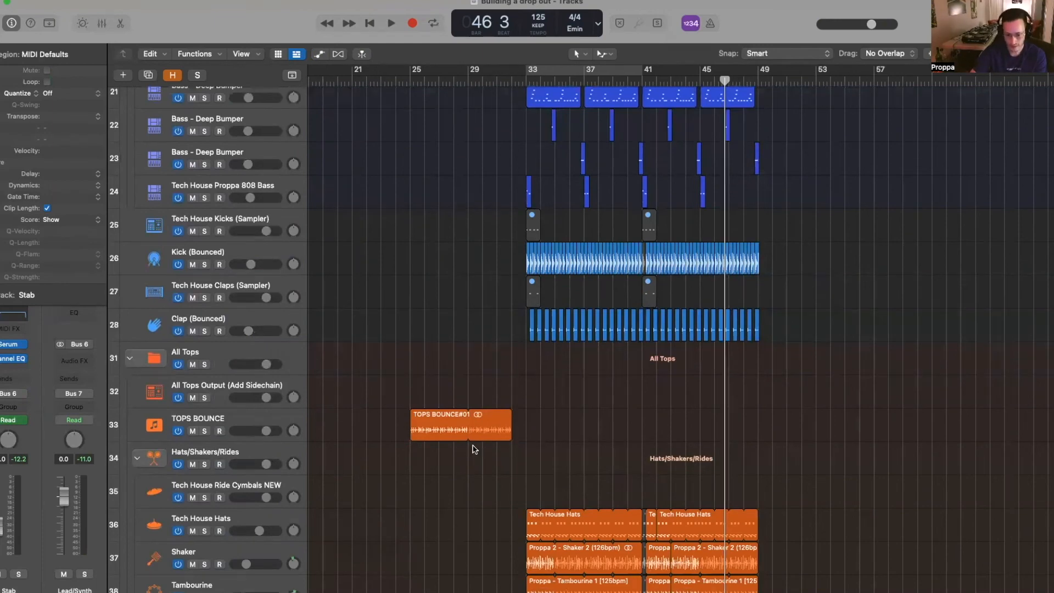
click(438, 435)
scroll(811, 407, down, 3)
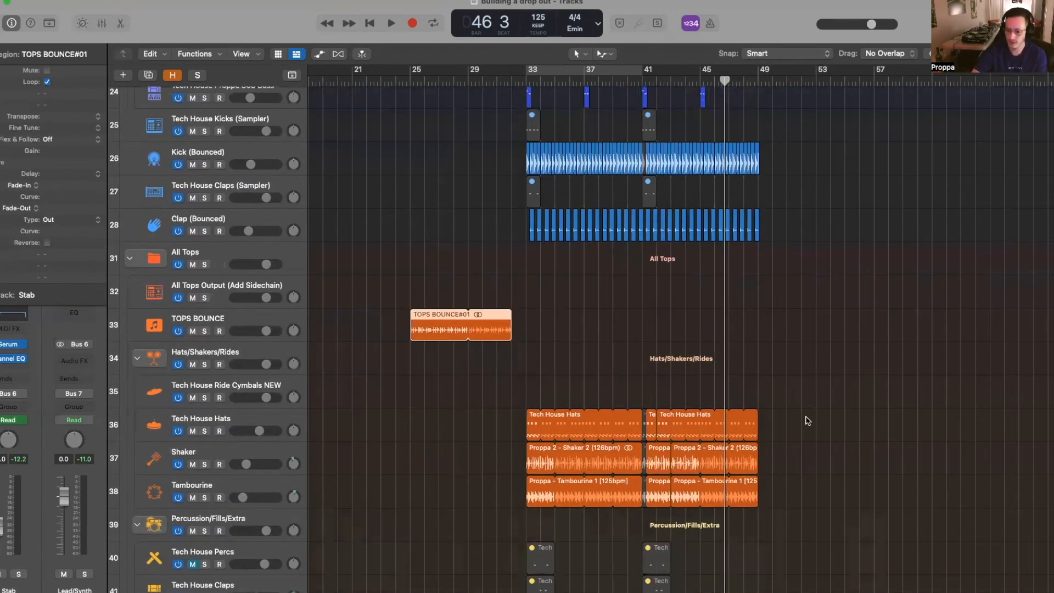
scroll(741, 368, down, 7)
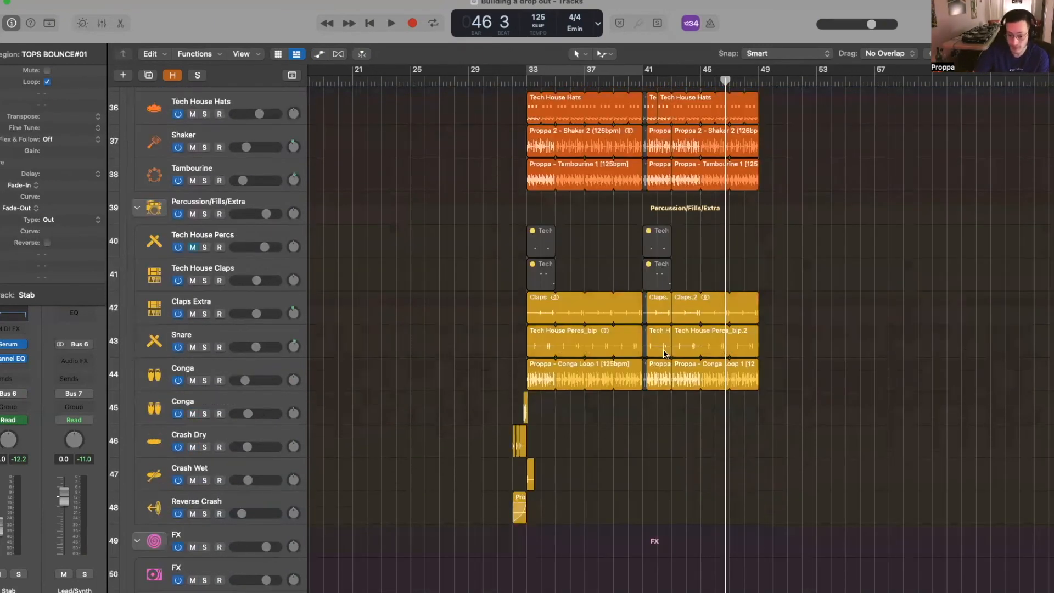
scroll(504, 303, up, 15)
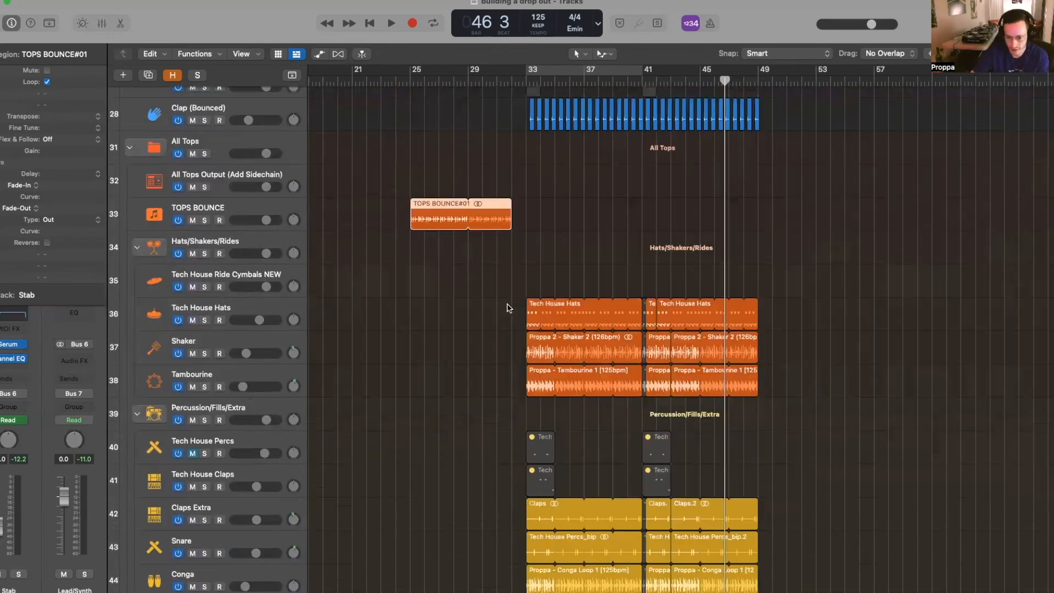
scroll(524, 307, down, 5)
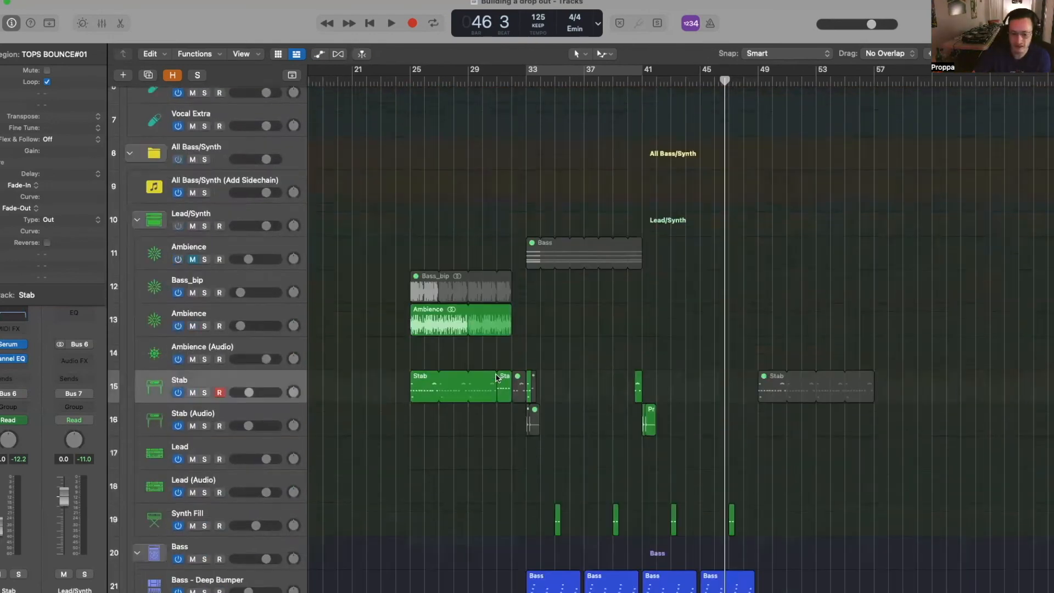